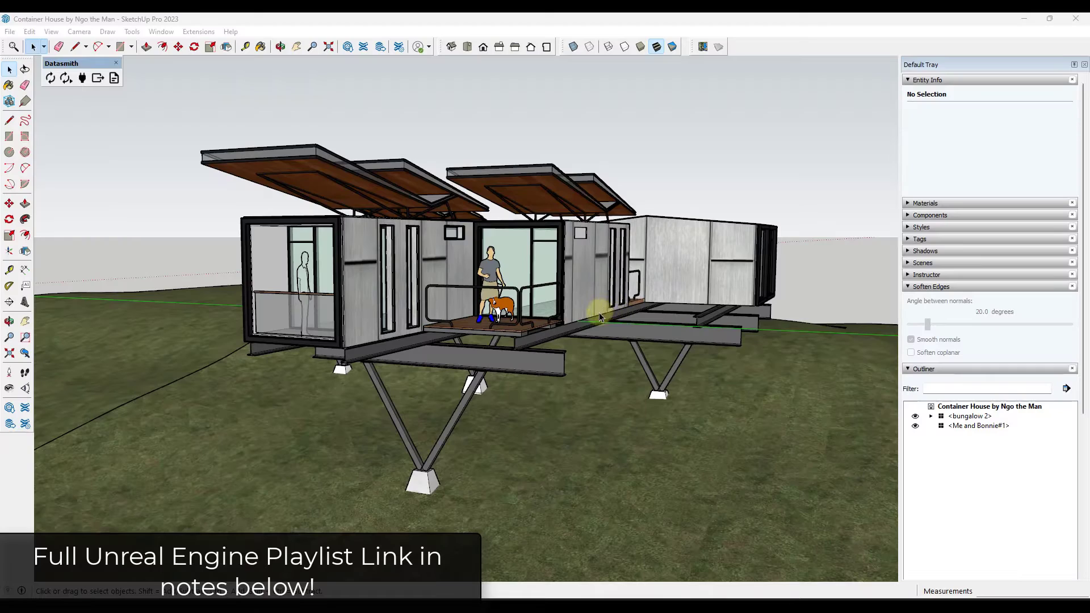
# Switch to Unreal Engine and examine the container house's exterior walls, windows and figures up close.
pyautogui.moveTo(600, 316); pyautogui.dragTo(531, 301, button='middle')
pyautogui.scroll(6, 465, 253)
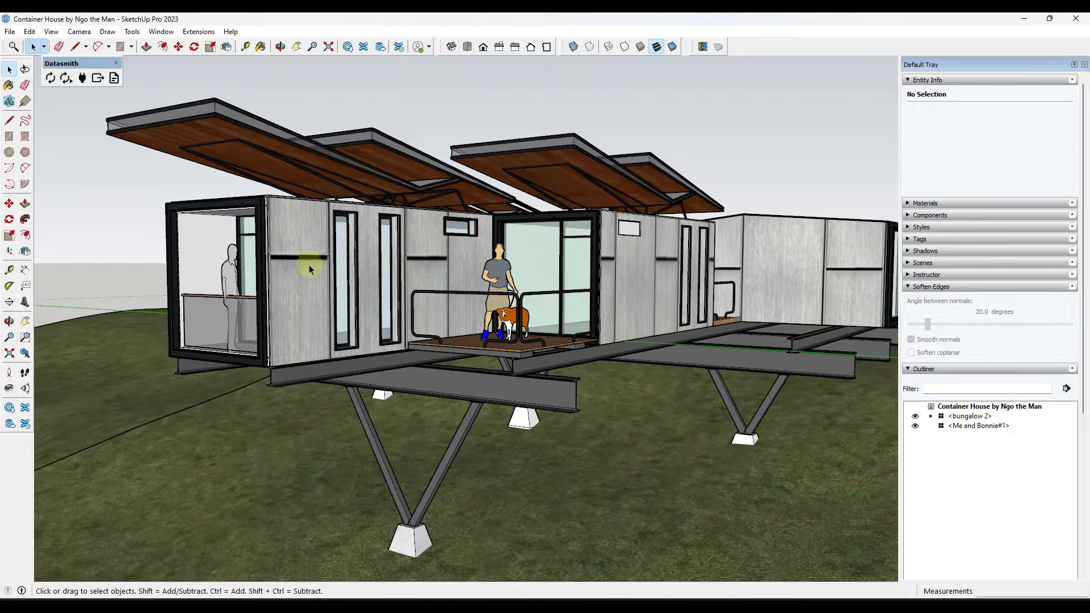
pyautogui.click(809, 607)
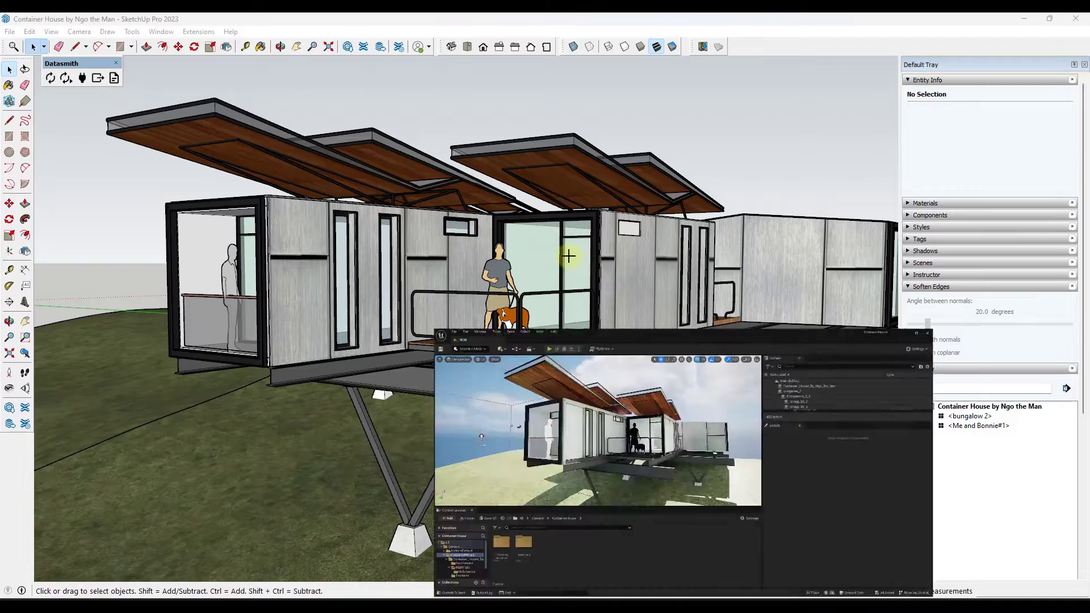
pyautogui.moveTo(339, 241)
pyautogui.mouseDown(button='right')
pyautogui.moveTo(309, 226)
pyautogui.moveTo(324, 224)
pyautogui.mouseUp(button='right')
pyautogui.press('w')
pyautogui.press('s')
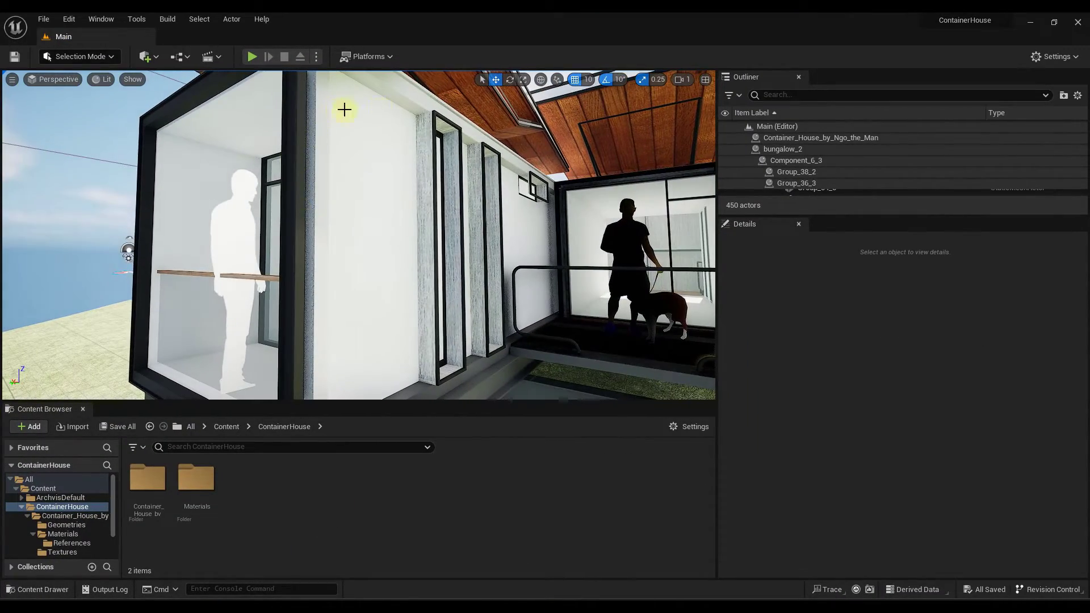
pyautogui.press('s')
pyautogui.moveTo(402, 173); pyautogui.dragTo(456, 165, button='right')
pyautogui.press('d')
pyautogui.press('w')
pyautogui.press('s')
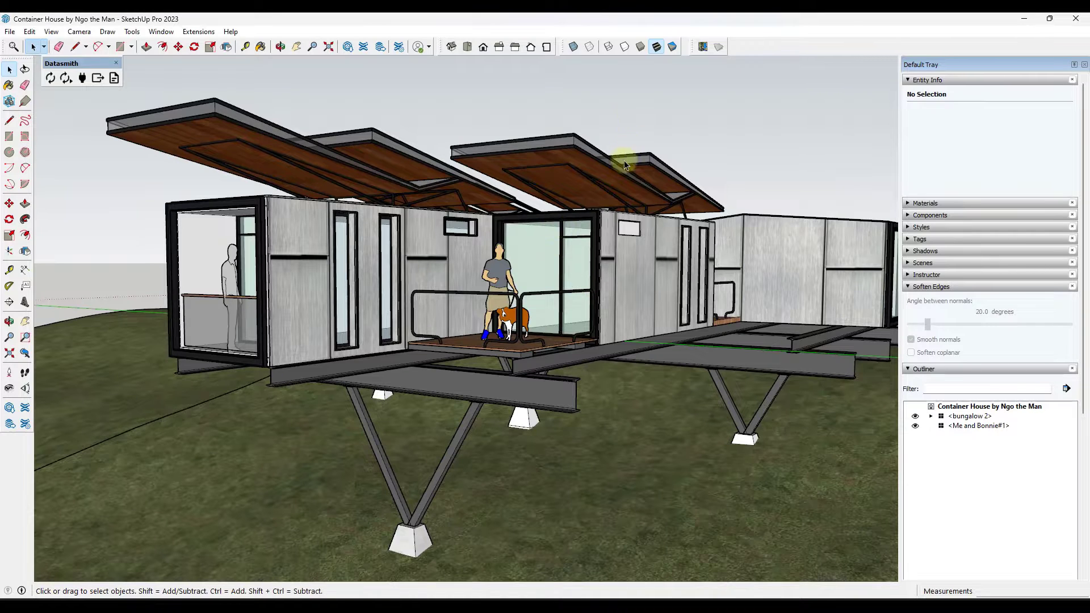
# Switch back to SketchUp and display the container house model in monochrome to expose its face orientation.
pyautogui.moveTo(503, 295); pyautogui.dragTo(484, 256, button='middle')
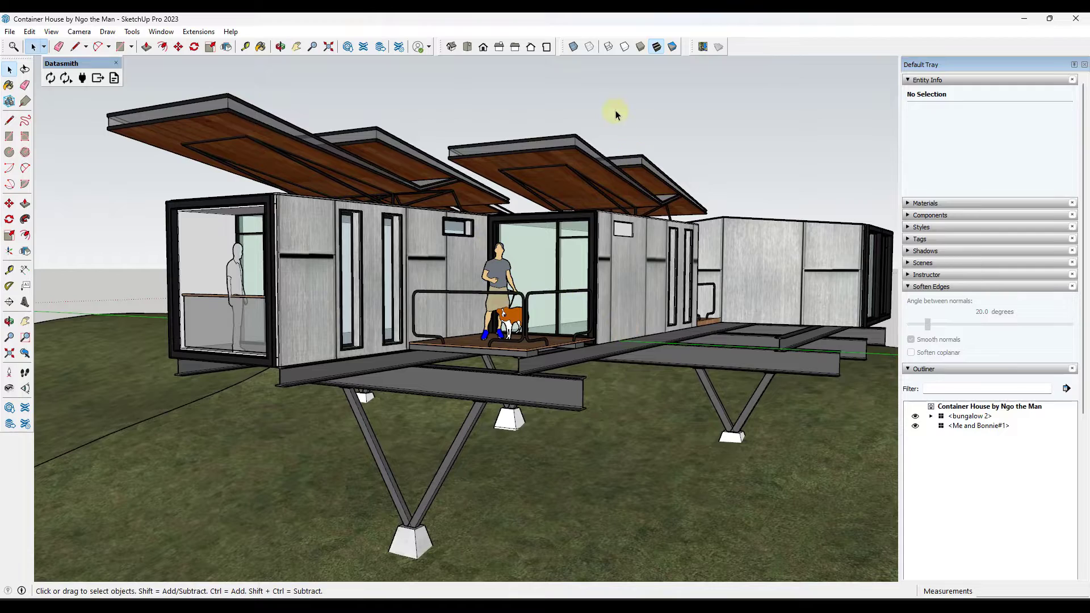
pyautogui.click(673, 46)
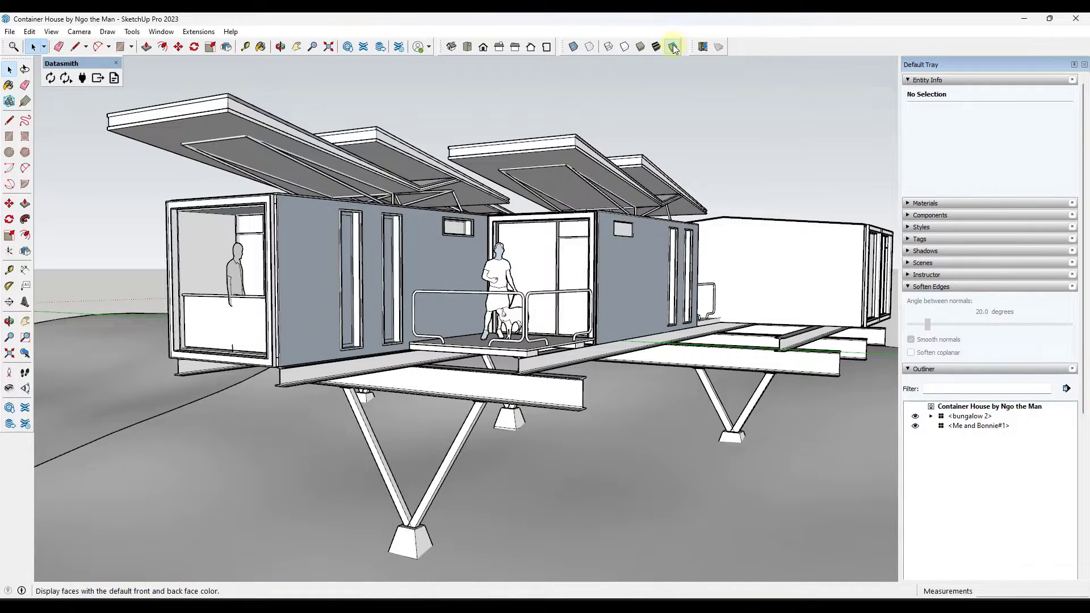
pyautogui.moveTo(684, 236); pyautogui.dragTo(619, 243, button='middle')
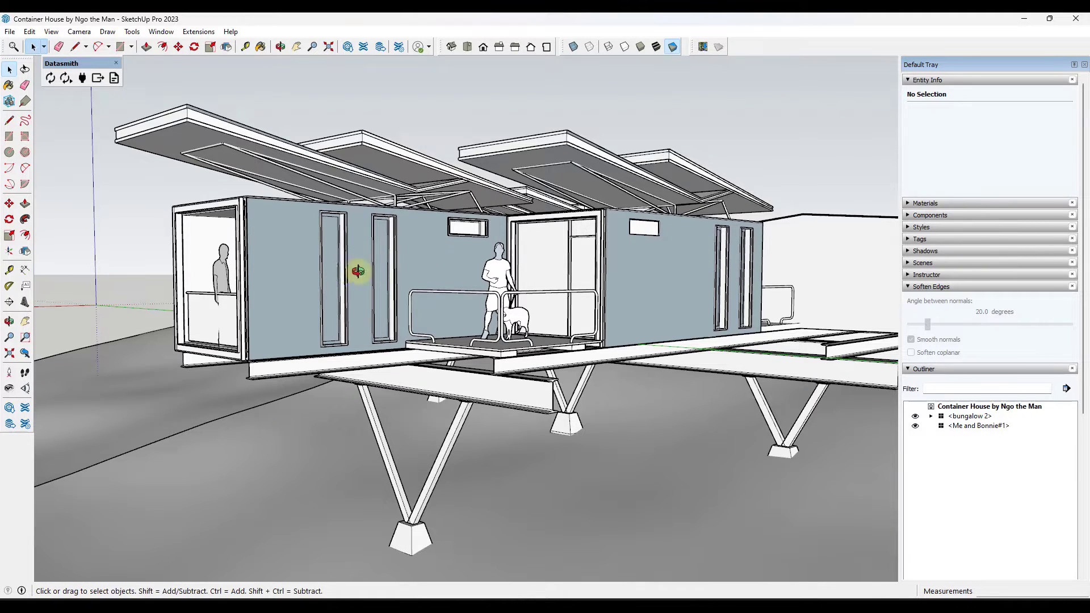
pyautogui.moveTo(358, 271); pyautogui.dragTo(688, 295, button='middle')
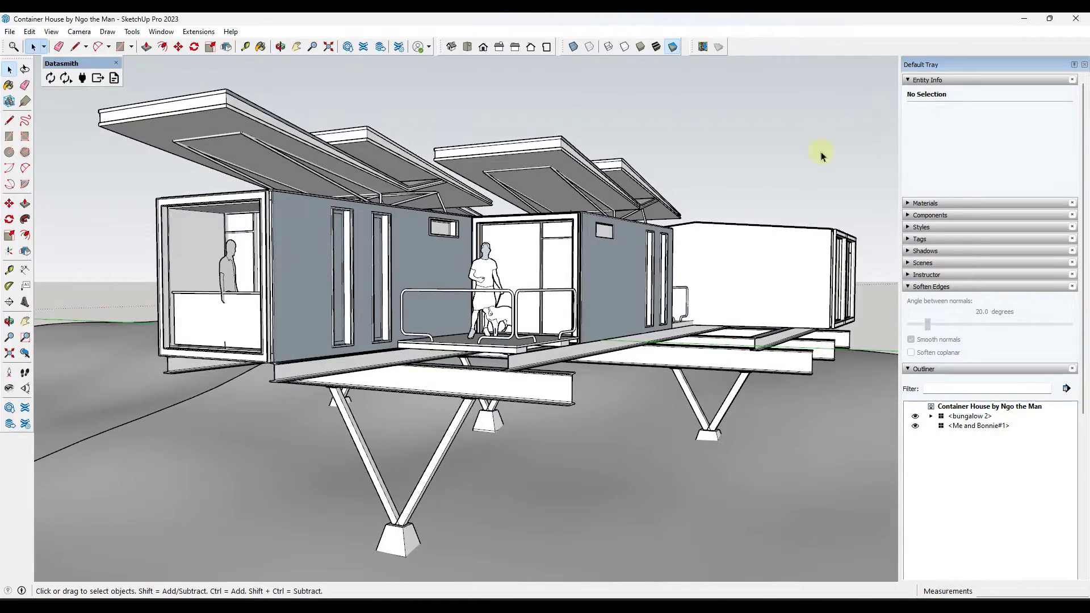
# Select the near container's long wall face inside its group and compare it in textured and monochrome display.
pyautogui.doubleClick(302, 277)
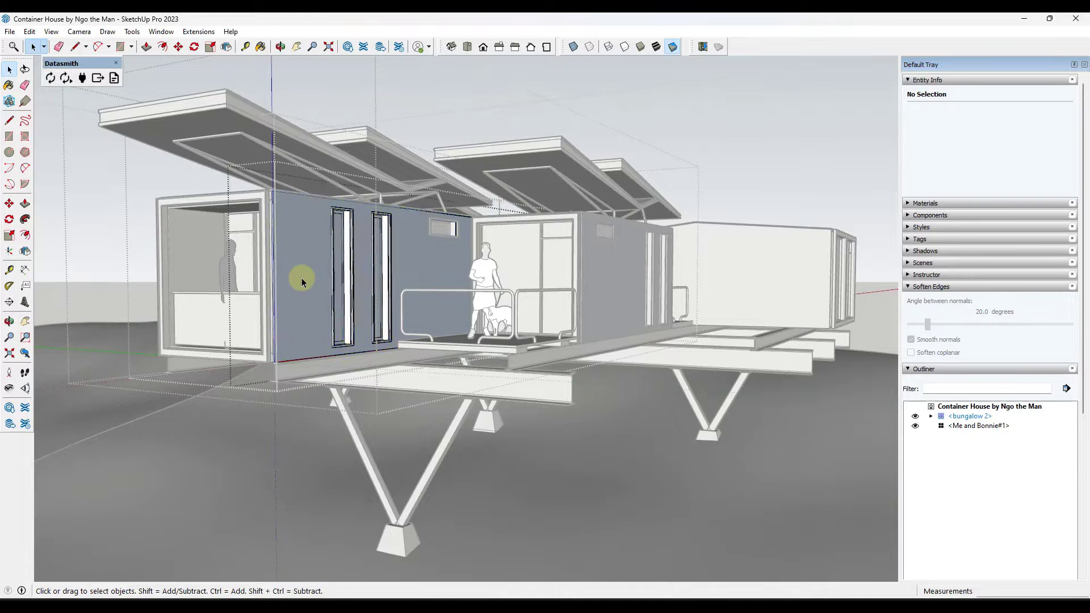
pyautogui.click(301, 278)
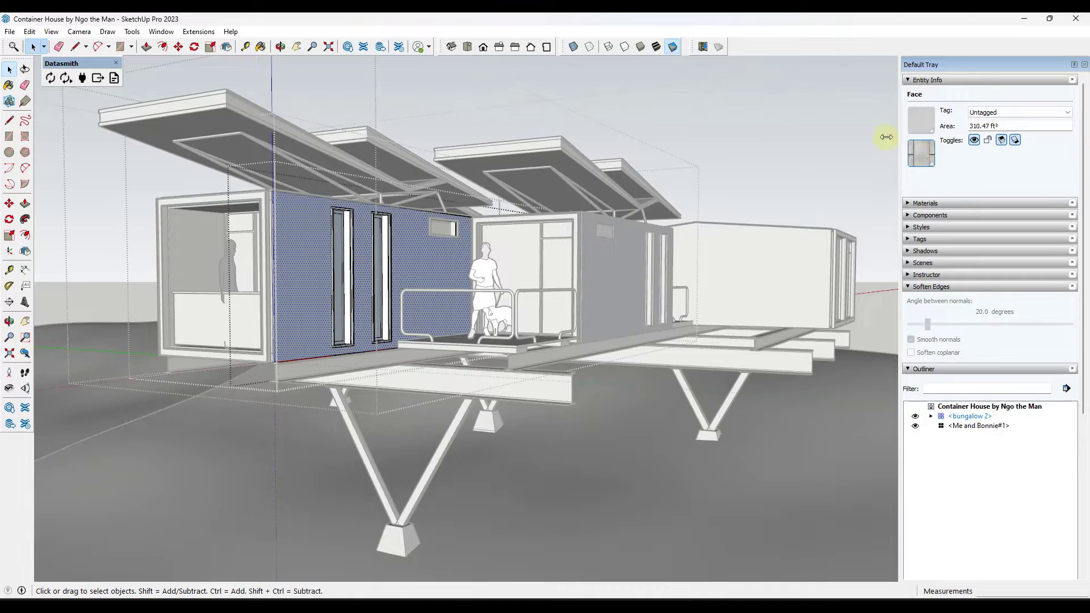
pyautogui.click(657, 47)
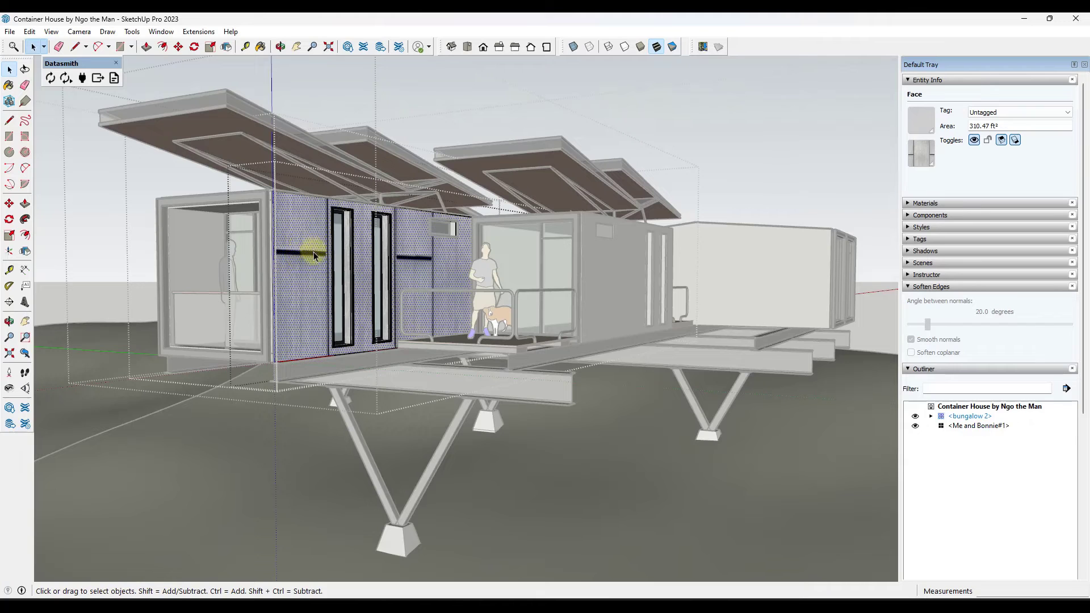
pyautogui.click(673, 47)
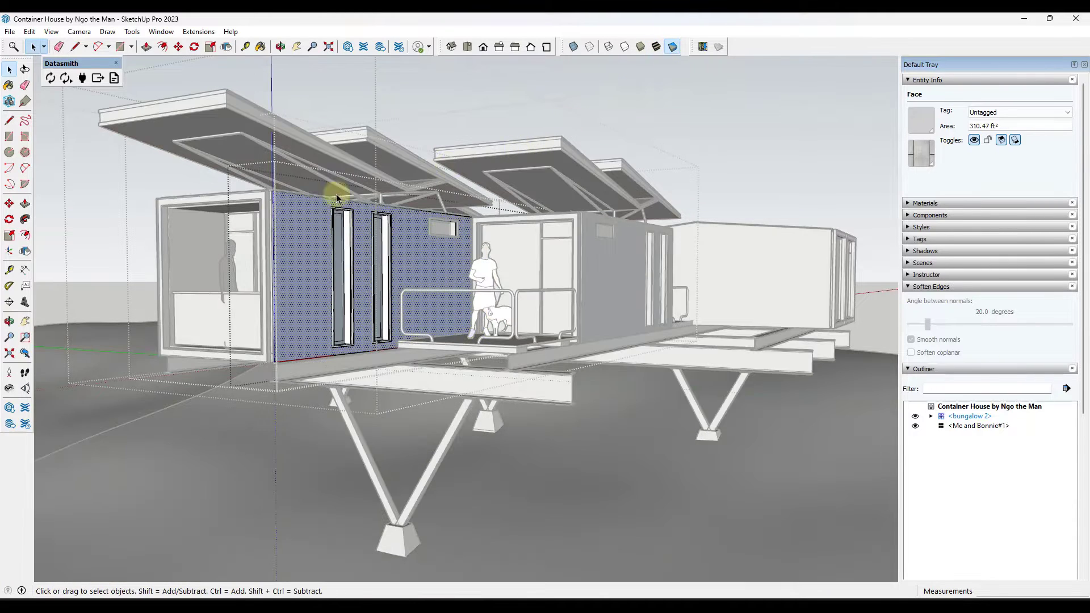
pyautogui.click(697, 121)
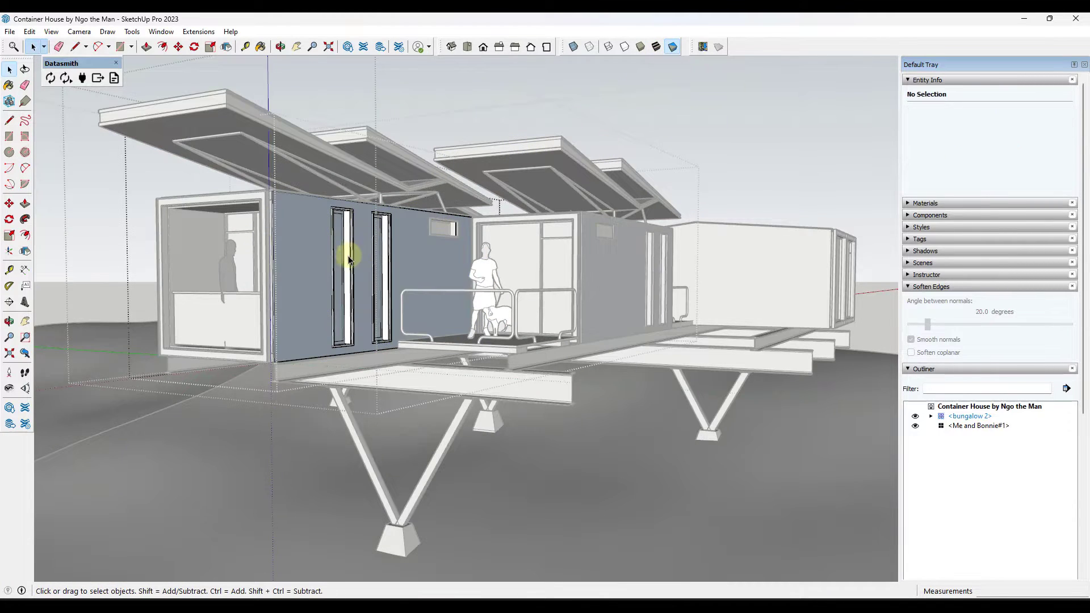
pyautogui.click(715, 98)
# Reverse the long exterior wall face of the near container inside its group.
pyautogui.scroll(1, 320, 267)
pyautogui.scroll(1, 320, 270)
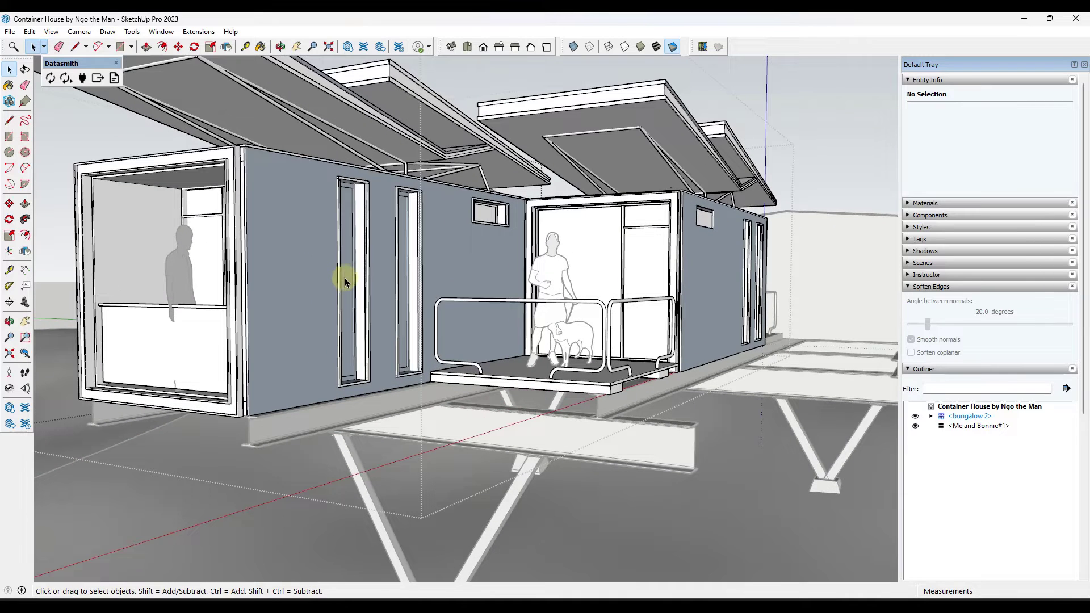
pyautogui.scroll(1, 349, 278)
pyautogui.scroll(-1, 291, 268)
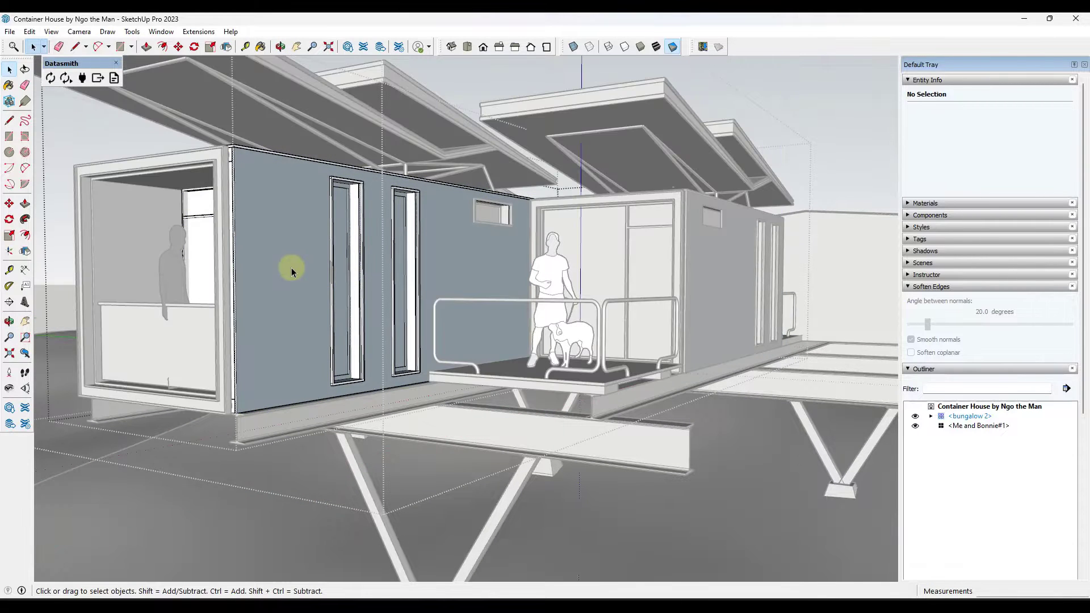
pyautogui.click(291, 267)
pyautogui.scroll(1, 288, 255)
pyautogui.click(289, 256)
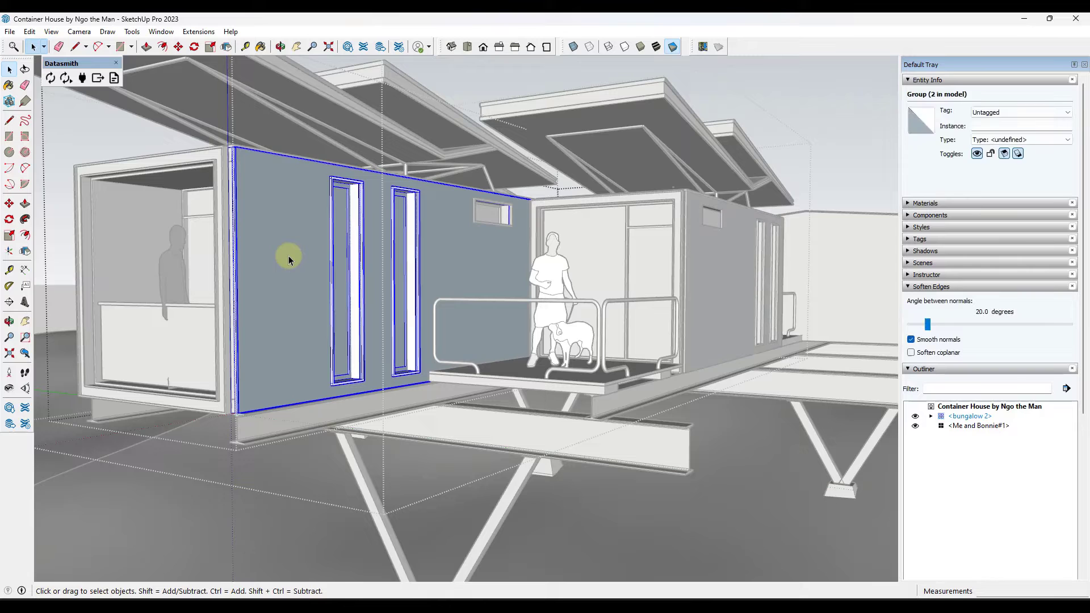
pyautogui.doubleClick(288, 255)
pyautogui.click(287, 242)
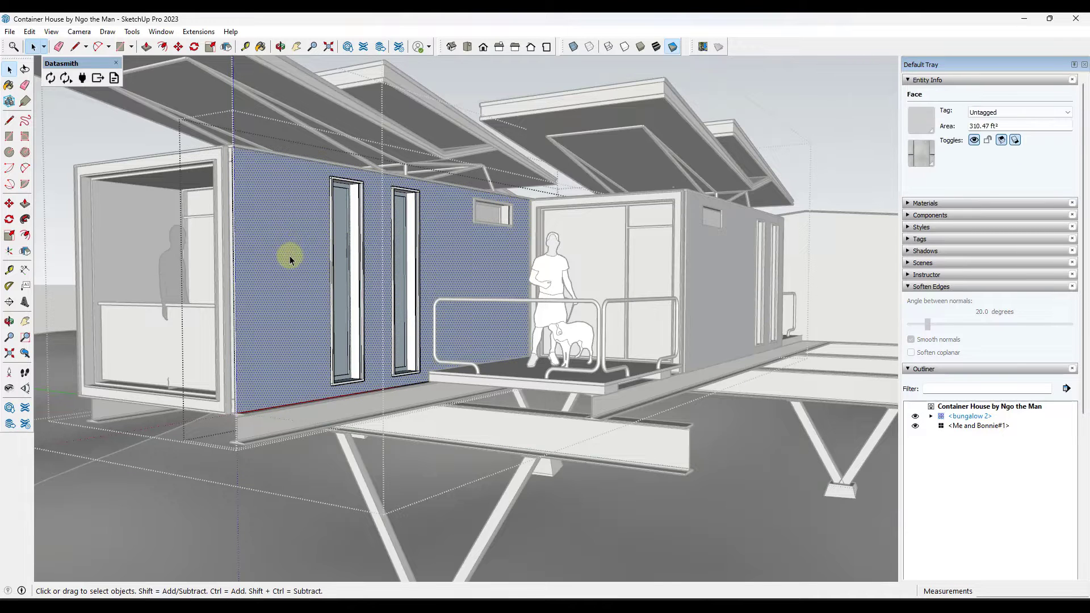
pyautogui.rightClick(290, 259)
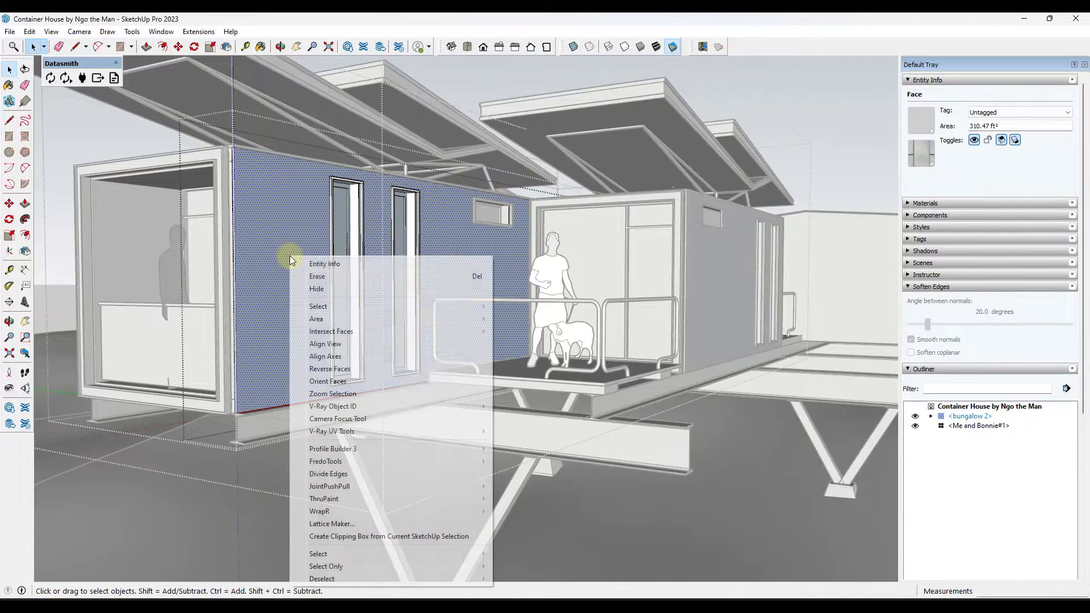
pyautogui.click(341, 375)
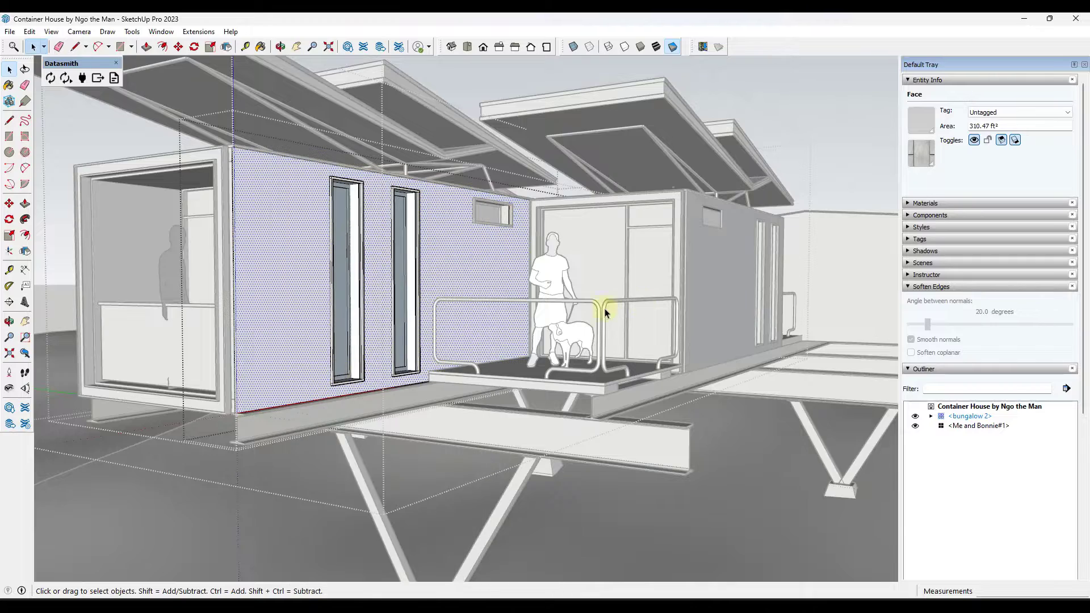
# Reverse the glass pane, surrounding face and thin inner edge faces of the tall window component in the near container's wall.
pyautogui.moveTo(602, 308); pyautogui.dragTo(355, 304, button='middle')
pyautogui.click(318, 288)
pyautogui.scroll(4, 323, 296)
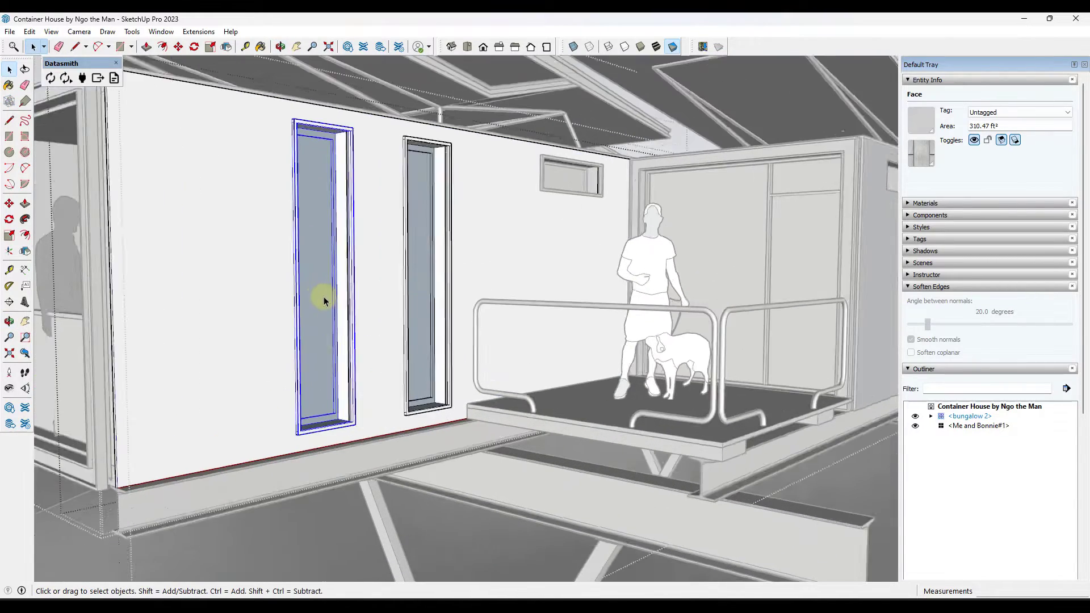
pyautogui.doubleClick(317, 297)
pyautogui.click(308, 290)
pyautogui.scroll(5, 338, 335)
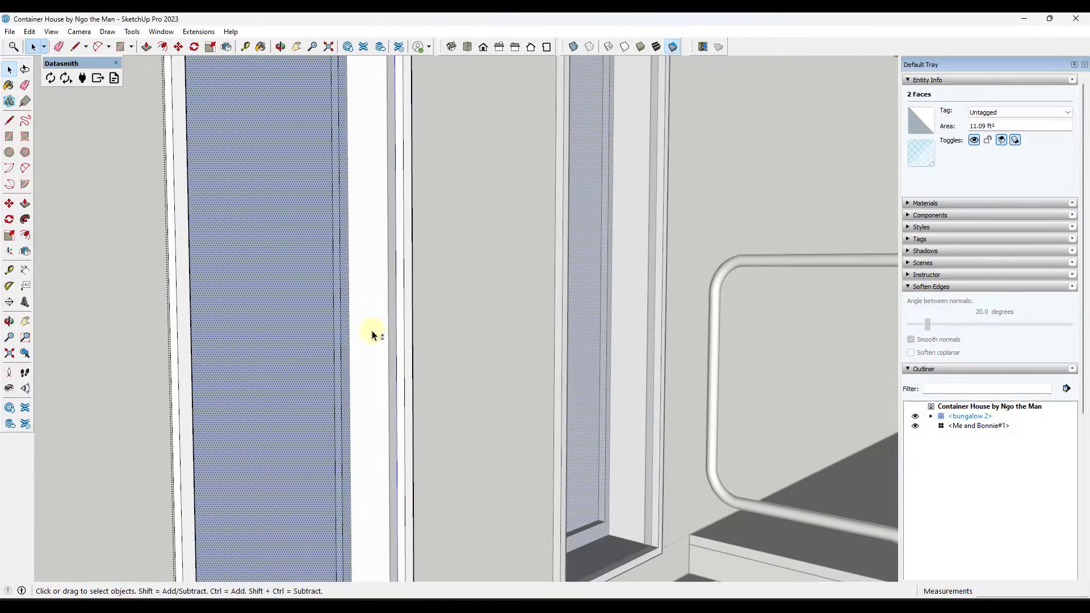
pyautogui.scroll(-3, 373, 336)
pyautogui.scroll(6, 292, 487)
pyautogui.keyDown('shift'); pyautogui.click(220, 533); pyautogui.keyUp('shift')
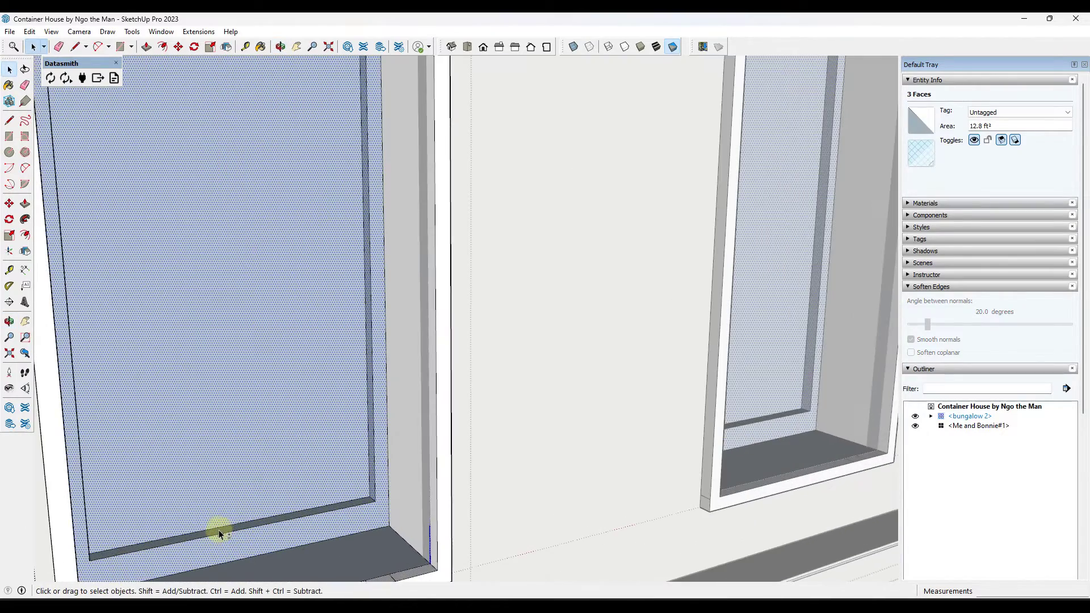
pyautogui.scroll(-6, 466, 484)
pyautogui.moveTo(382, 416); pyautogui.dragTo(134, 414, button='middle')
pyautogui.scroll(5, 301, 172)
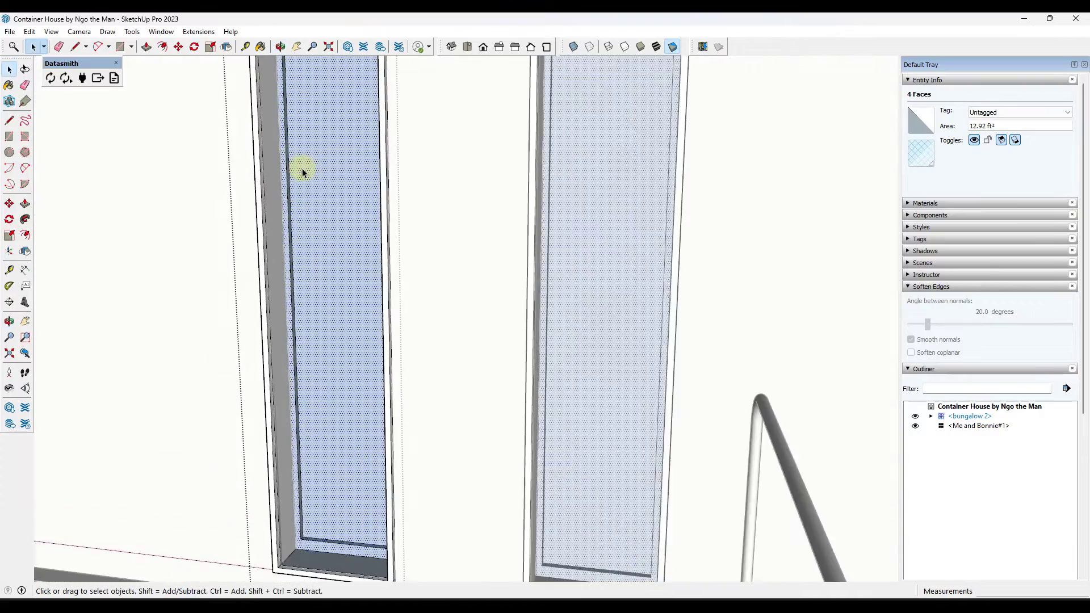
pyautogui.scroll(-8, 316, 341)
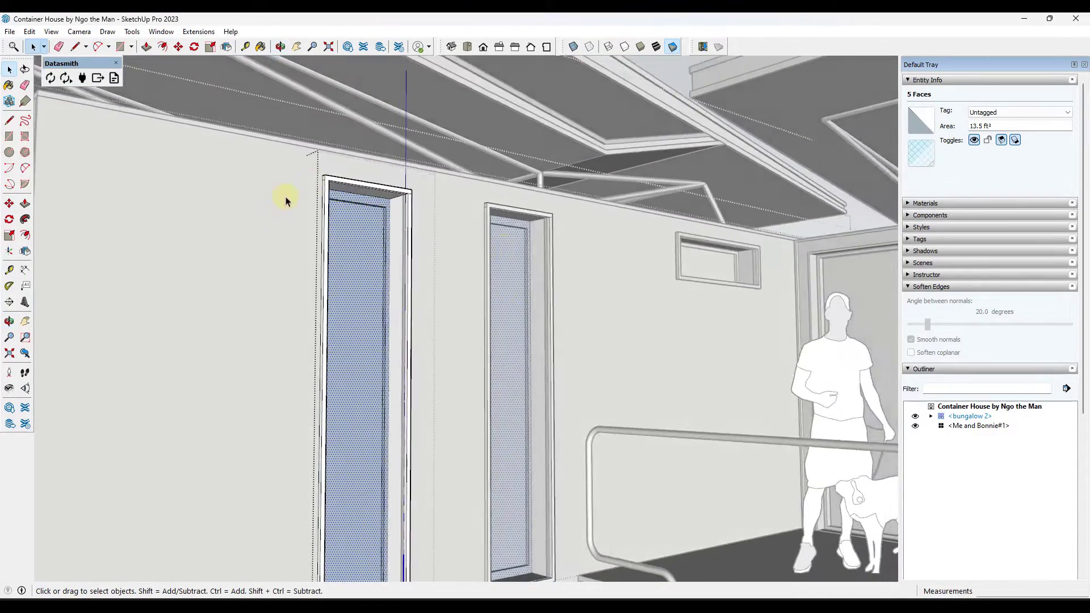
pyautogui.scroll(5, 285, 200)
pyautogui.keyDown('shift'); pyautogui.click(374, 204); pyautogui.keyUp('shift')
pyautogui.scroll(3, 392, 218)
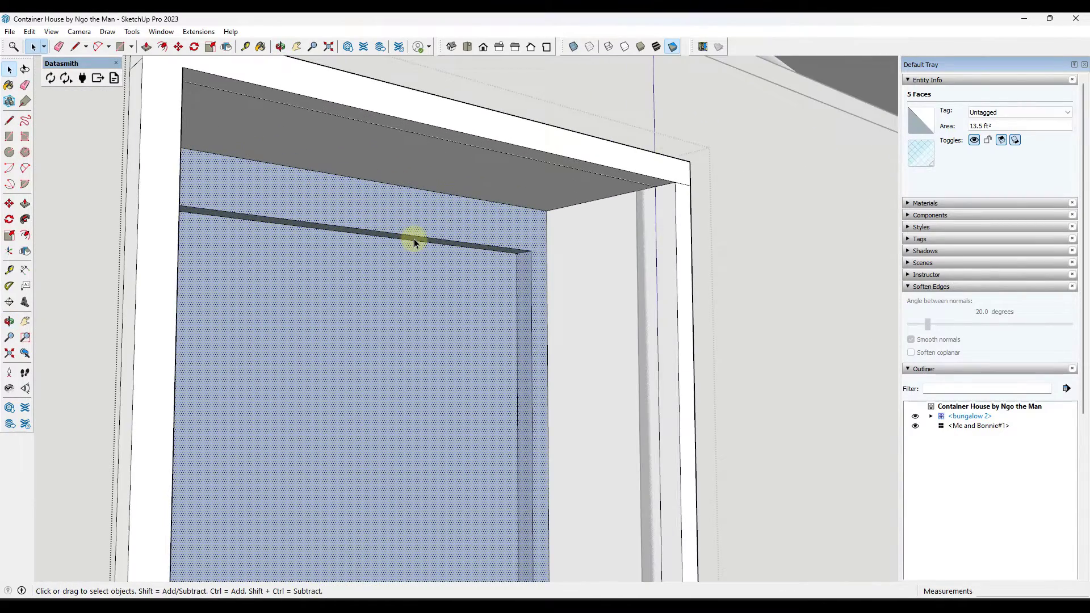
pyautogui.scroll(-2, 414, 241)
pyautogui.scroll(3, 432, 249)
pyautogui.keyDown('shift'); pyautogui.click(437, 254); pyautogui.keyUp('shift')
pyautogui.scroll(-3, 458, 281)
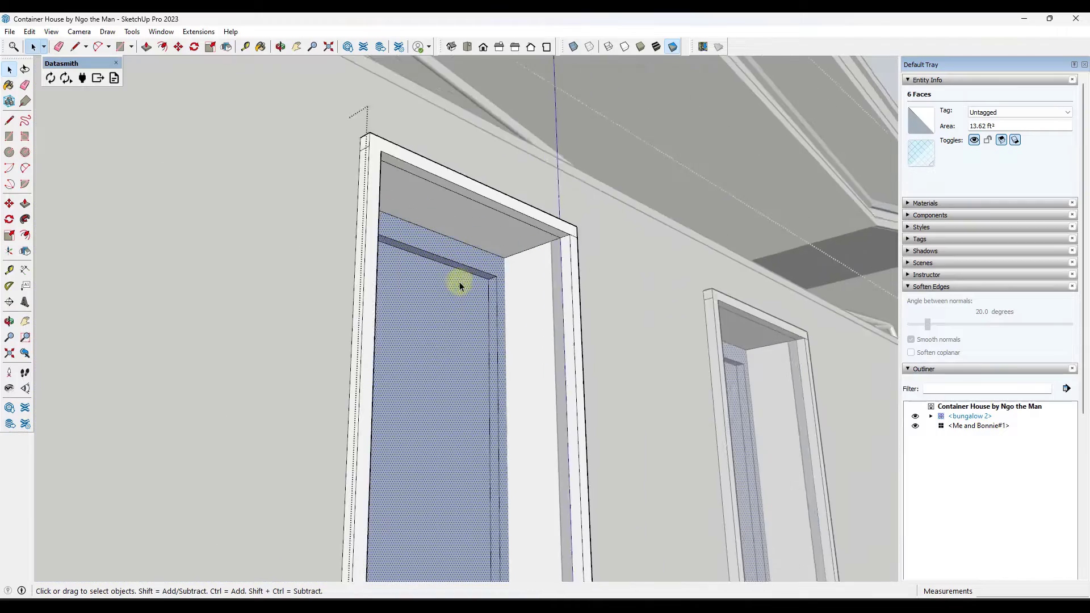
pyautogui.scroll(-1, 459, 281)
pyautogui.rightClick(438, 357)
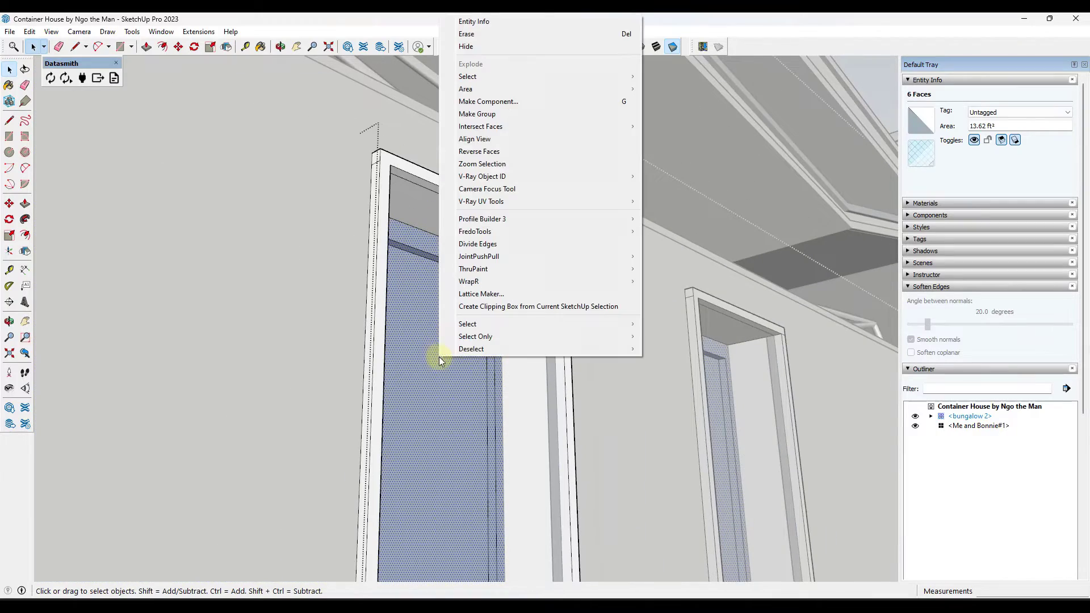
pyautogui.click(502, 151)
pyautogui.scroll(-6, 514, 222)
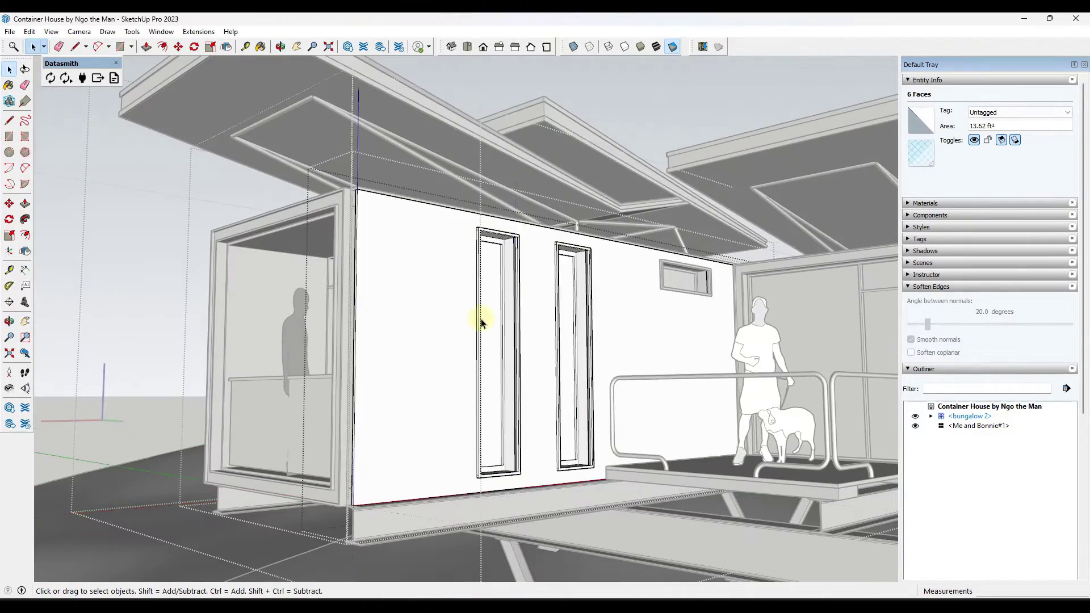
# Reverse the long exterior wall face of the second container beyond the deck, and leave group editing.
pyautogui.click(362, 303)
pyautogui.scroll(-6, 361, 302)
pyautogui.click(685, 332)
pyautogui.click(678, 336)
pyautogui.click(676, 336)
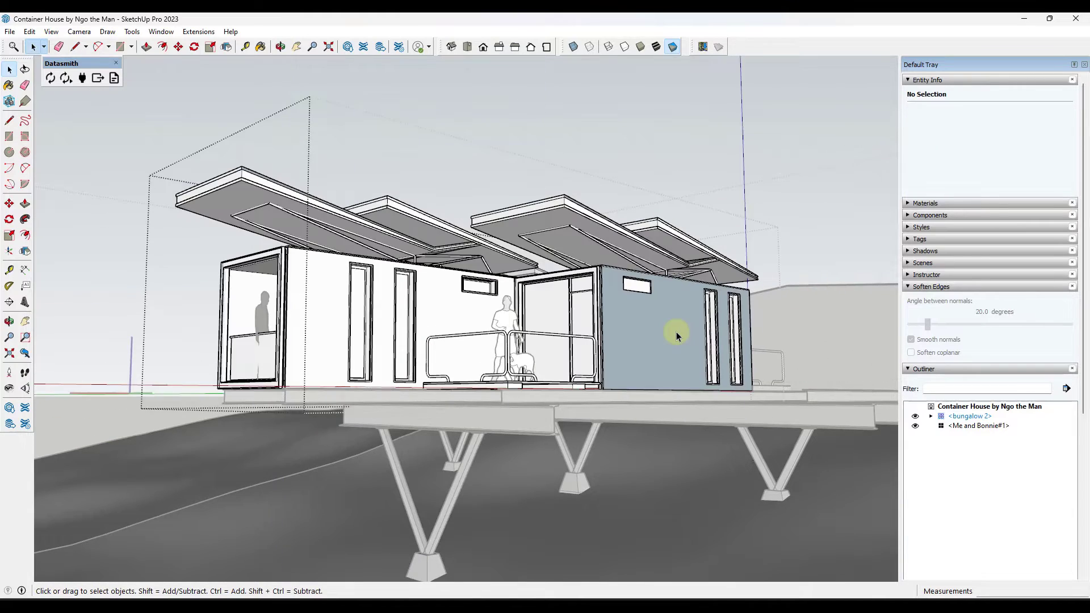
pyautogui.doubleClick(659, 325)
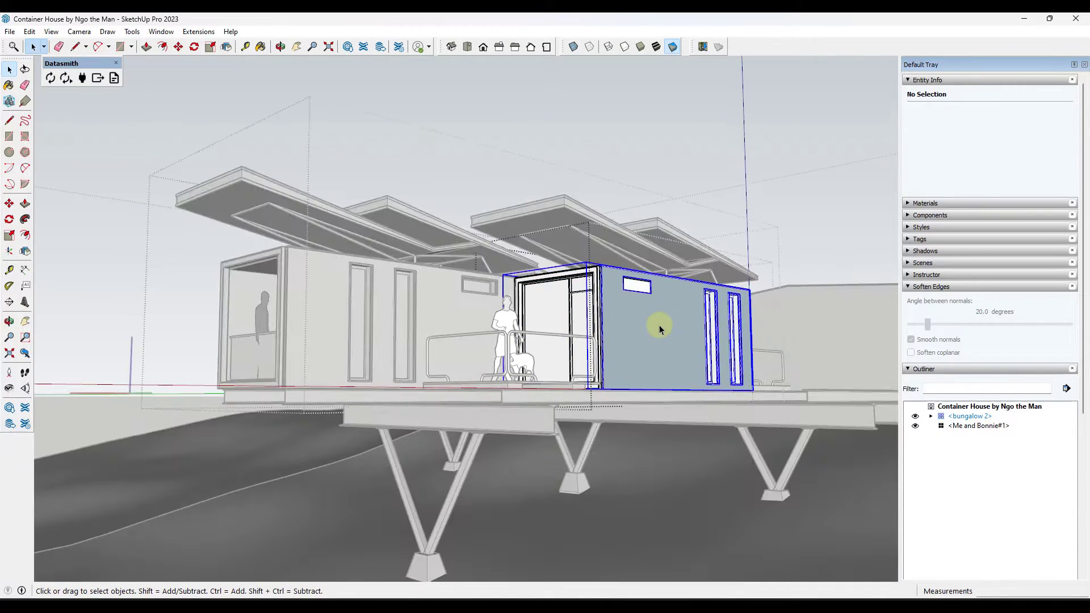
pyautogui.doubleClick(663, 325)
pyautogui.rightClick(663, 325)
pyautogui.click(706, 120)
pyautogui.rightClick(479, 305)
pyautogui.moveTo(669, 304); pyautogui.dragTo(563, 272, button='middle')
pyautogui.click(522, 123)
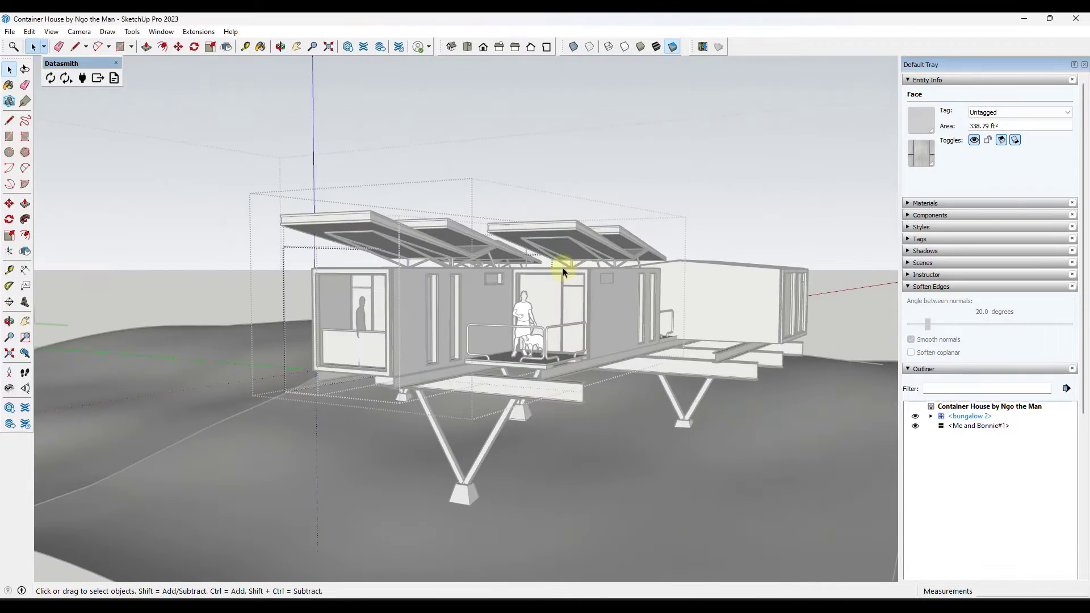
pyautogui.click(710, 147)
pyautogui.click(729, 156)
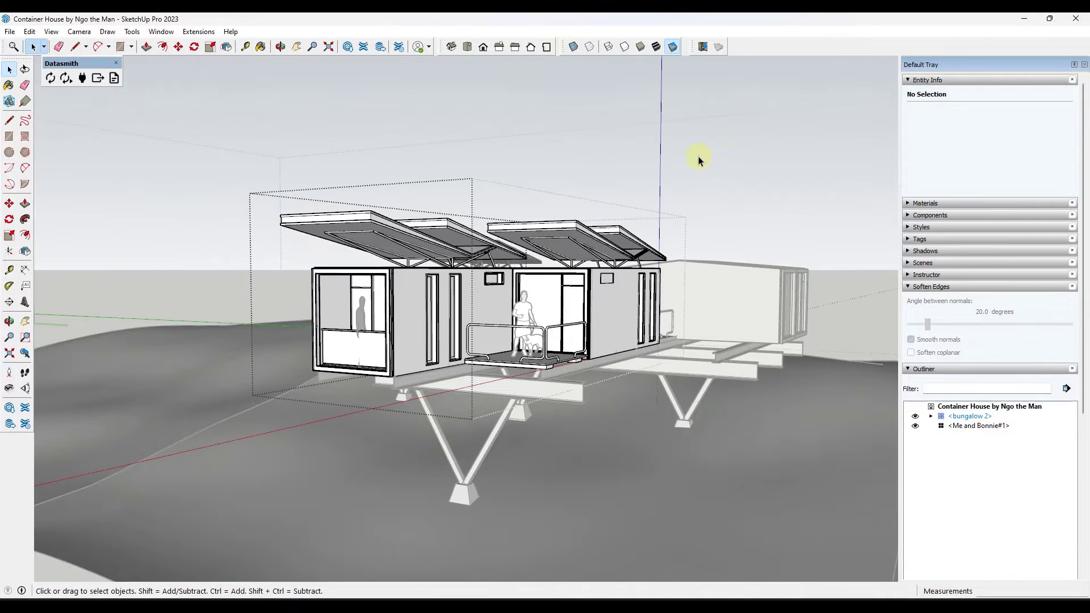
# Return the model to textured display and examine the reversed container walls.
pyautogui.click(655, 49)
pyautogui.scroll(3, 572, 347)
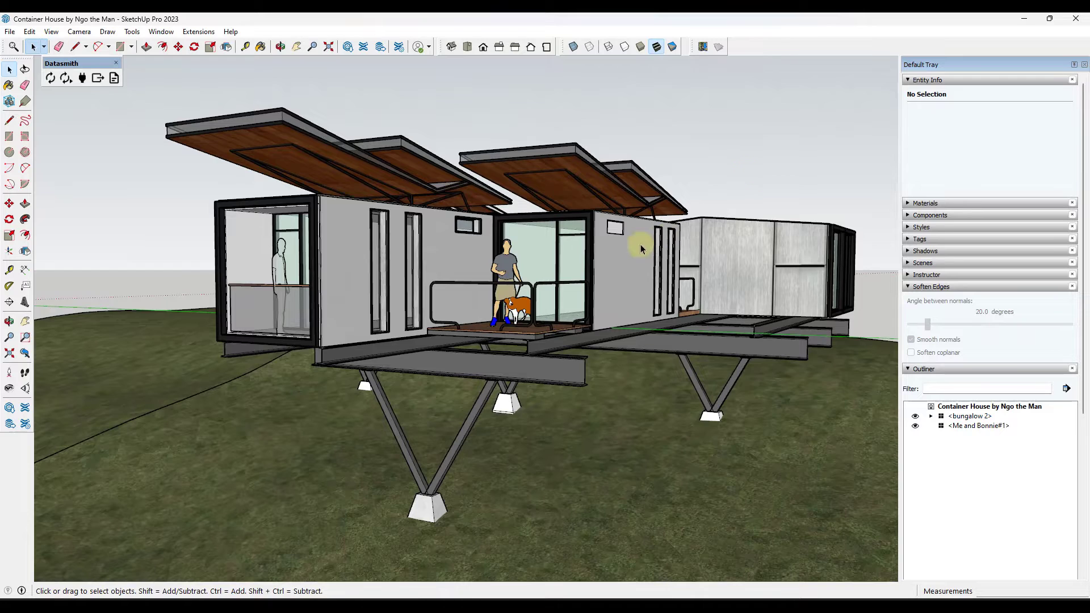
pyautogui.moveTo(637, 243); pyautogui.dragTo(369, 273, button='middle')
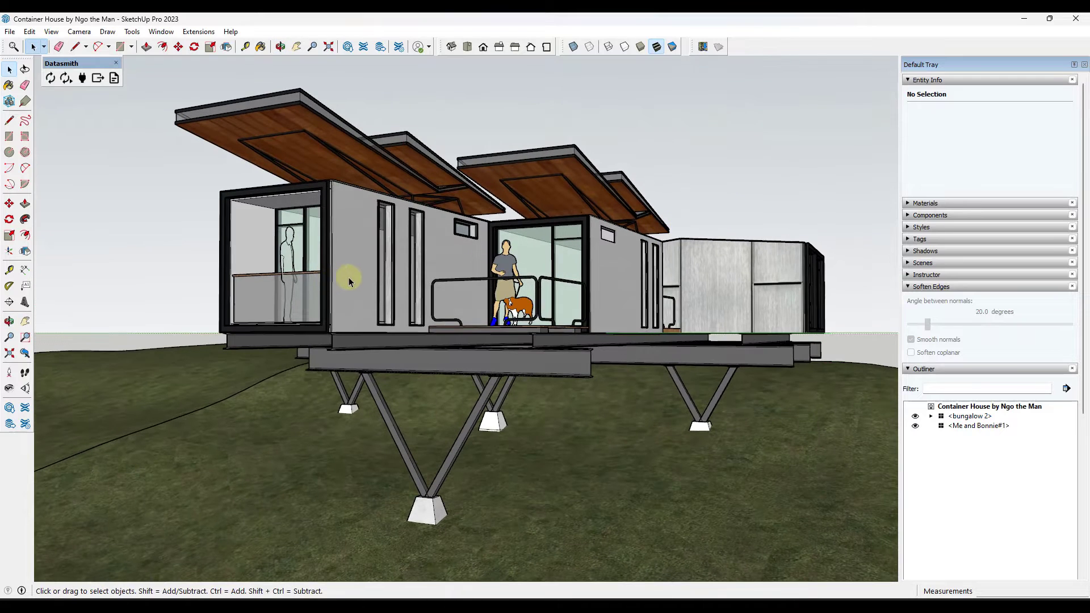
pyautogui.moveTo(620, 287); pyautogui.dragTo(613, 299, button='middle')
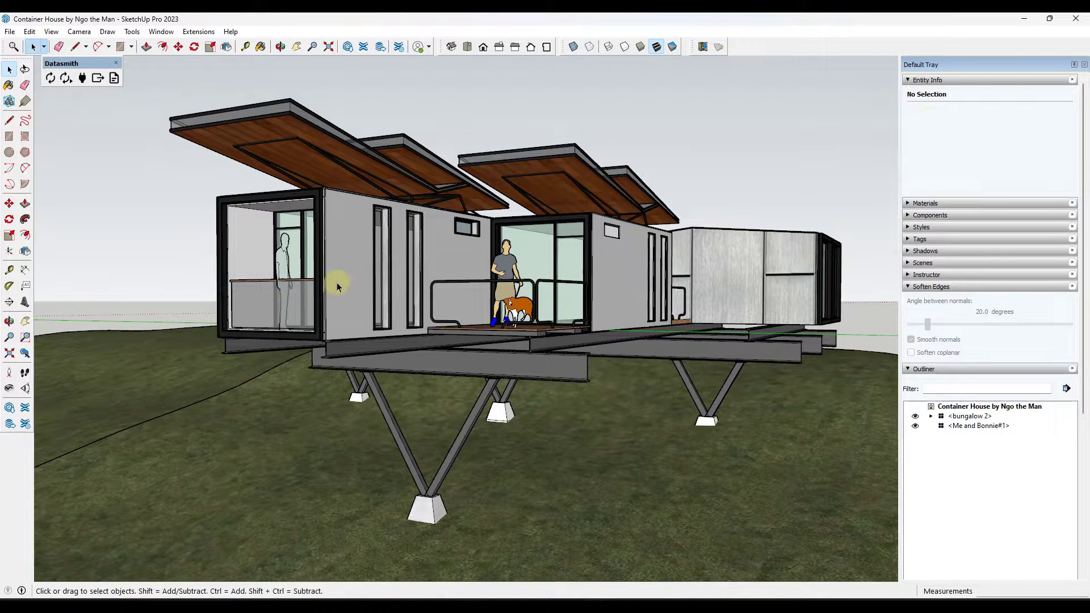
# Sample Material5 from the far container's wall and paint it onto the near container's long exterior wall face inside its group.
pyautogui.doubleClick(347, 267)
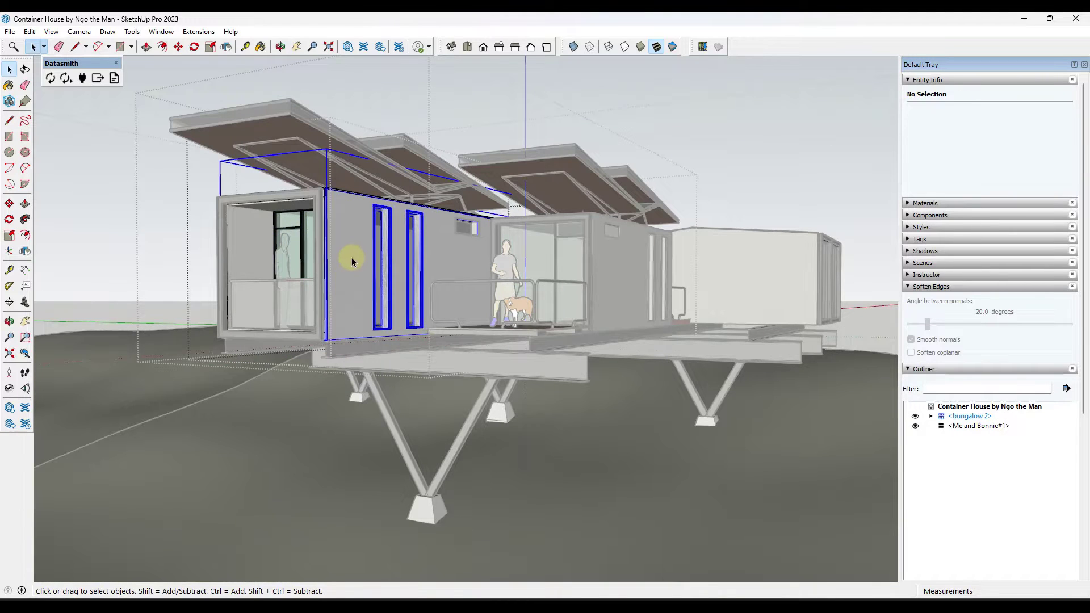
pyautogui.tripleClick(352, 250)
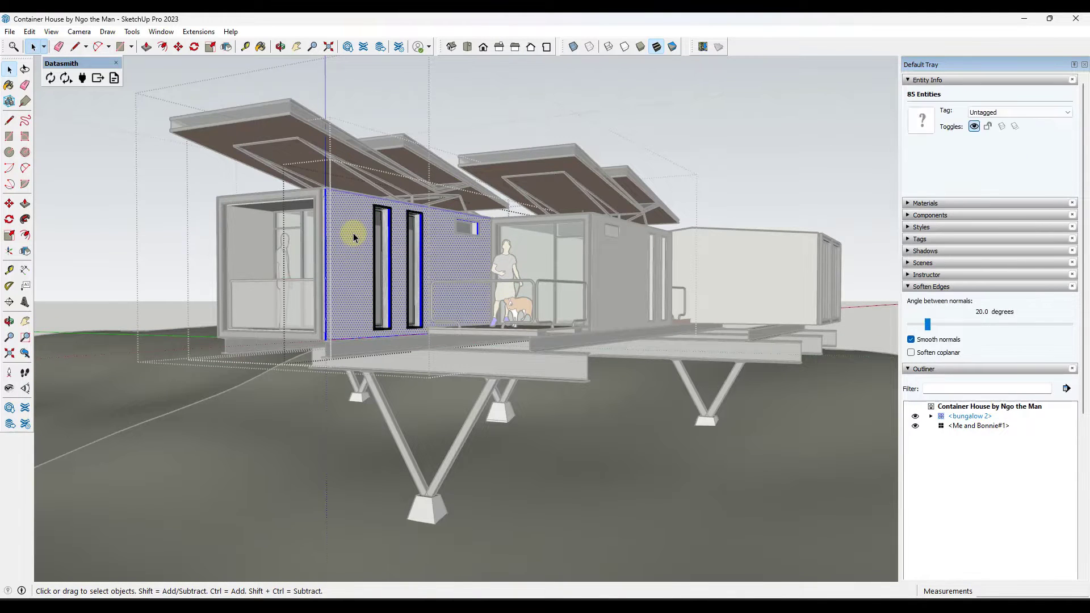
pyautogui.click(353, 237)
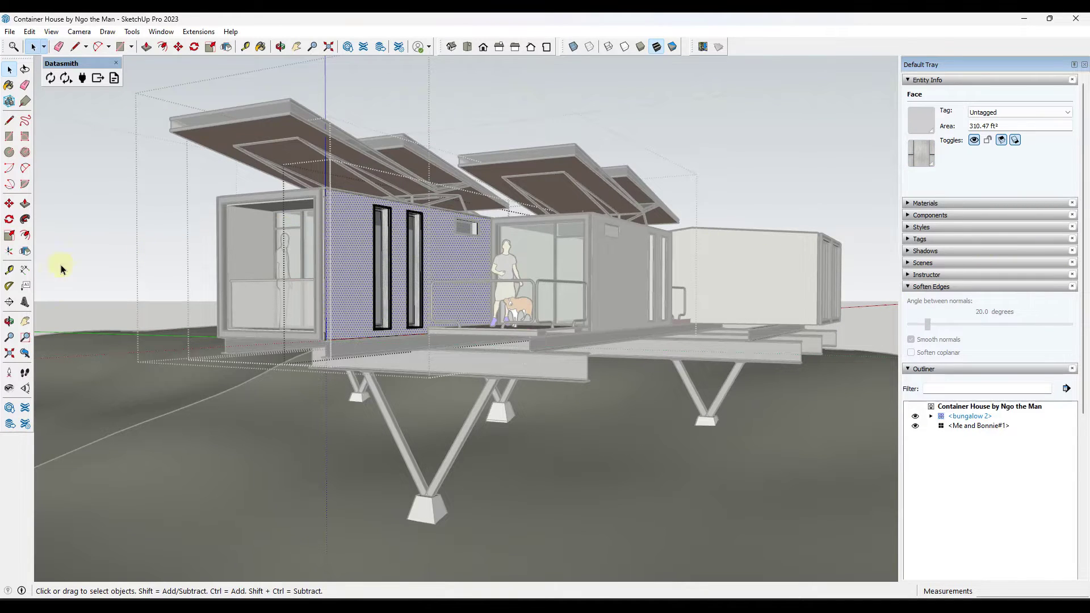
pyautogui.click(908, 203)
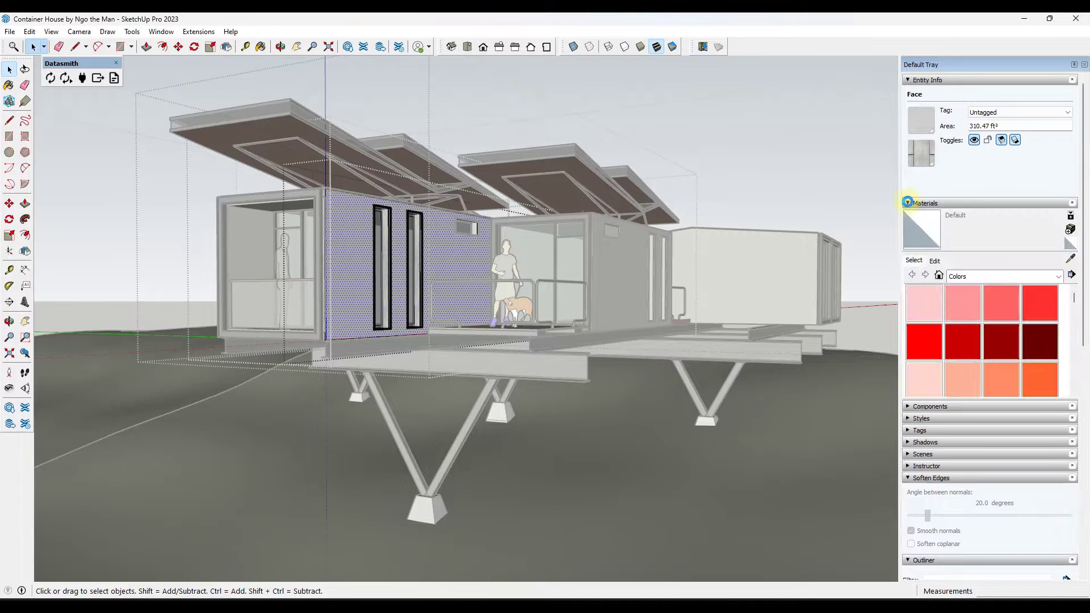
pyautogui.click(1071, 260)
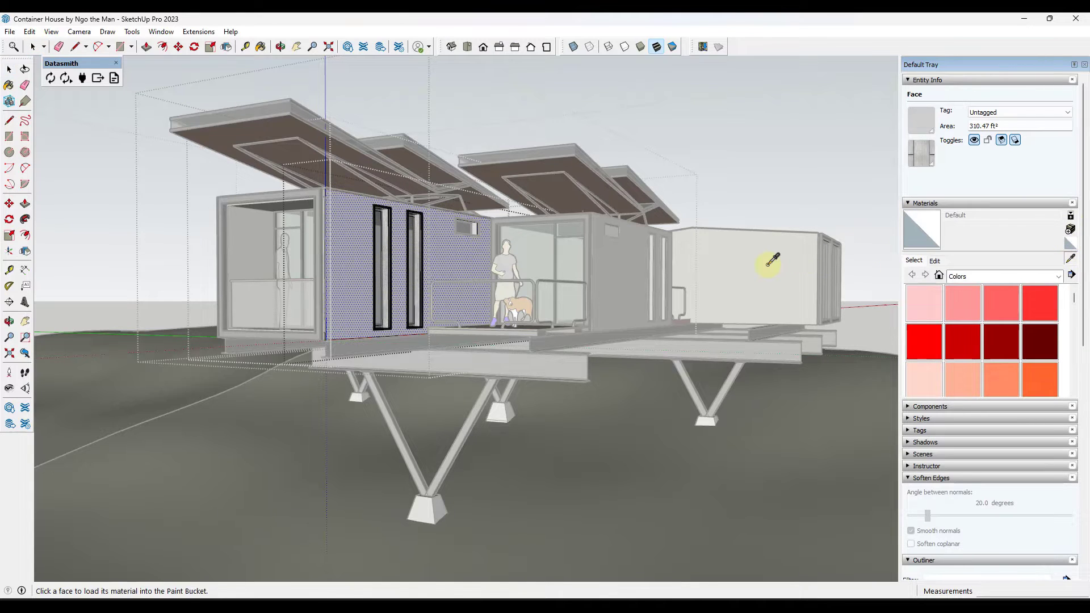
pyautogui.click(768, 264)
pyautogui.click(353, 271)
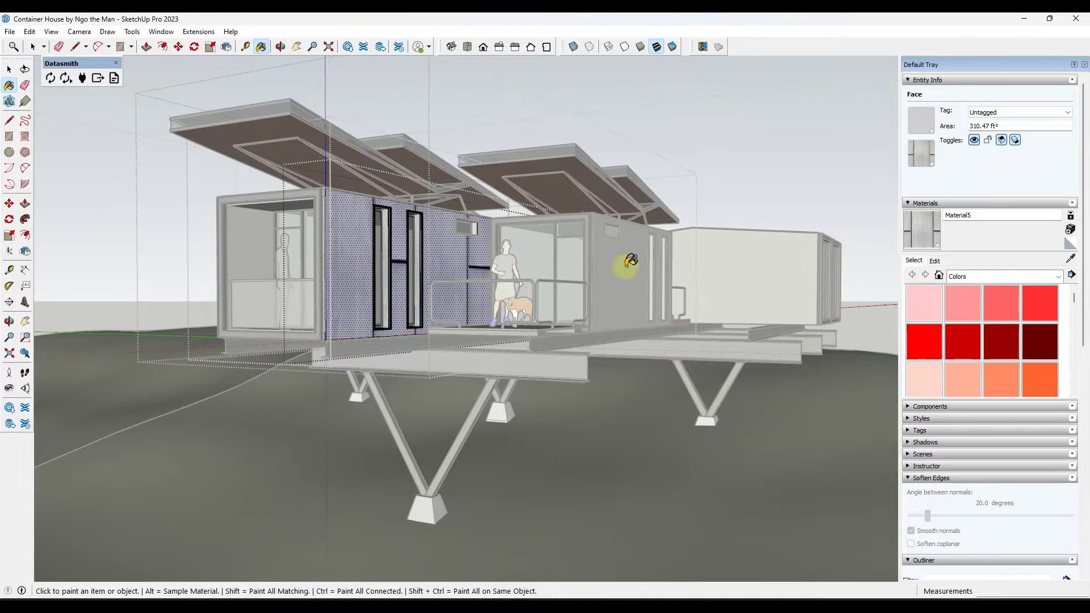
pyautogui.moveTo(625, 265); pyautogui.dragTo(401, 286, button='middle')
pyautogui.press('space')
pyautogui.press('Escape')
pyautogui.press('Escape')
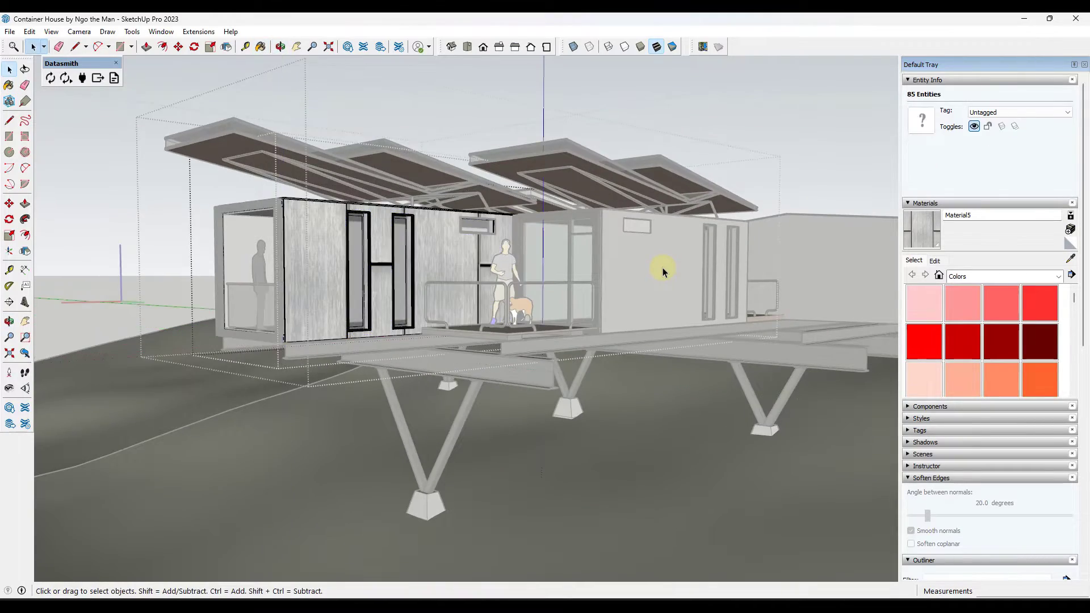
# Paint the second container's long exterior wall face beyond the deck with Material5, and leave group editing.
pyautogui.doubleClick(662, 268)
pyautogui.click(710, 251)
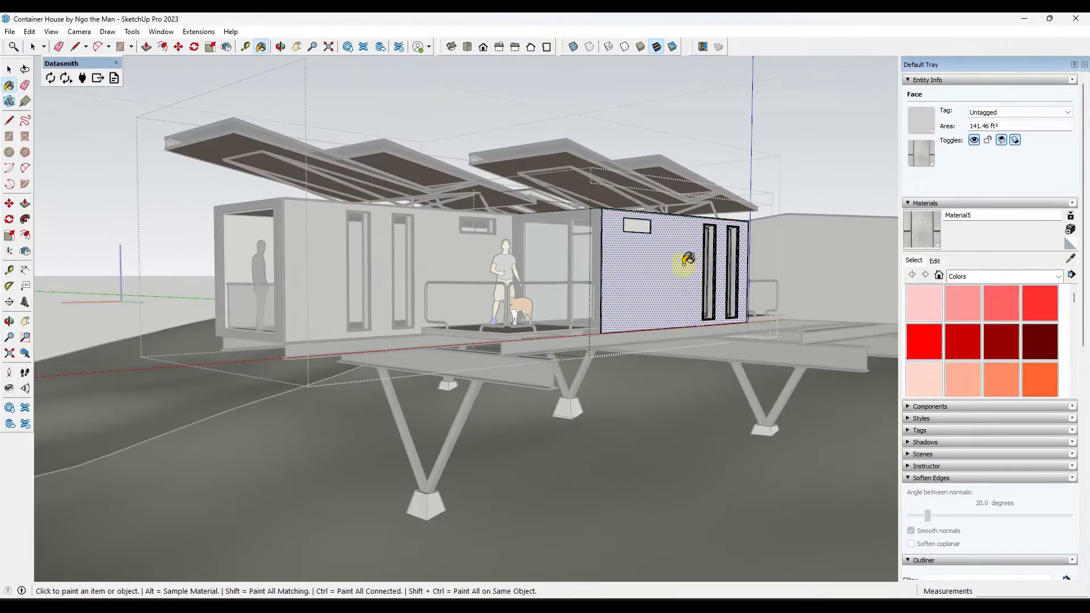
pyautogui.moveTo(710, 251); pyautogui.dragTo(350, 150, button='middle')
pyautogui.press('Escape')
pyautogui.press('Escape')
# Save the model and synchronize it through Datasmith Direct Link.
pyautogui.click(10, 31)
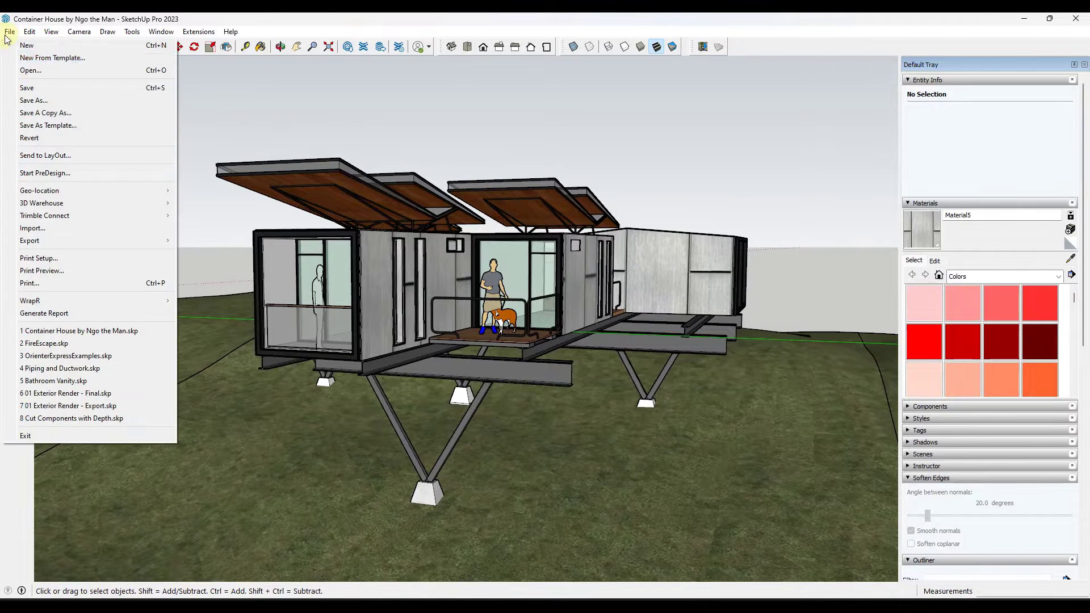
pyautogui.click(36, 91)
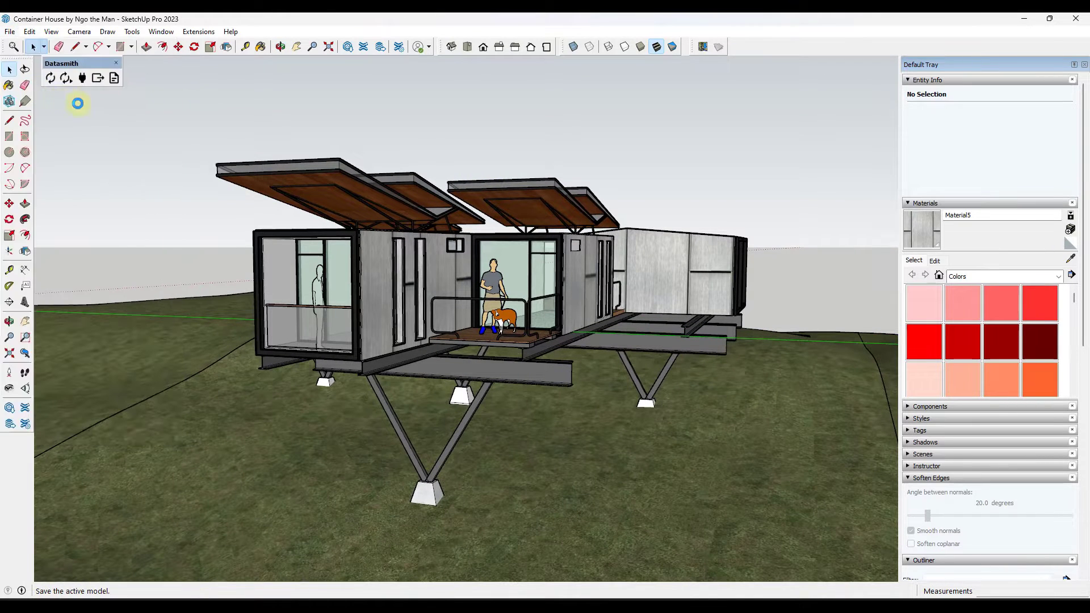
pyautogui.click(51, 80)
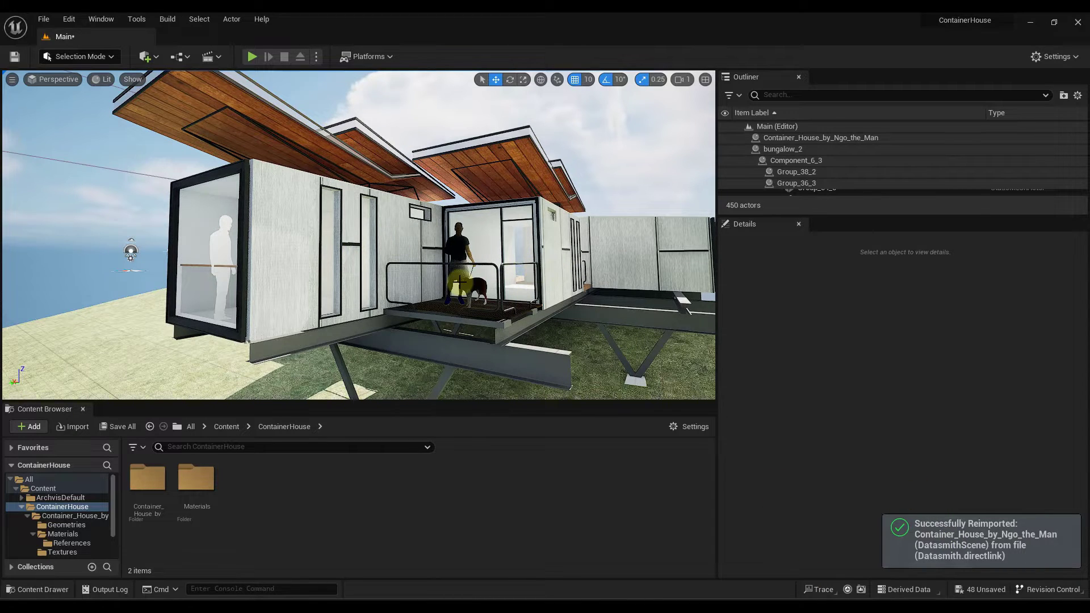
# Switch to Unreal Engine and examine the updated wall materials on the containers from several angles.
pyautogui.moveTo(460, 282)
pyautogui.mouseDown()
pyautogui.moveTo(438, 287)
pyautogui.moveTo(474, 301)
pyautogui.moveTo(474, 319)
pyautogui.moveTo(464, 309)
pyautogui.moveTo(474, 326)
pyautogui.moveTo(445, 273)
pyautogui.moveTo(477, 273)
pyautogui.moveTo(397, 287)
pyautogui.moveTo(320, 273)
pyautogui.moveTo(319, 253)
pyautogui.moveTo(327, 272)
pyautogui.moveTo(511, 270)
pyautogui.mouseUp()
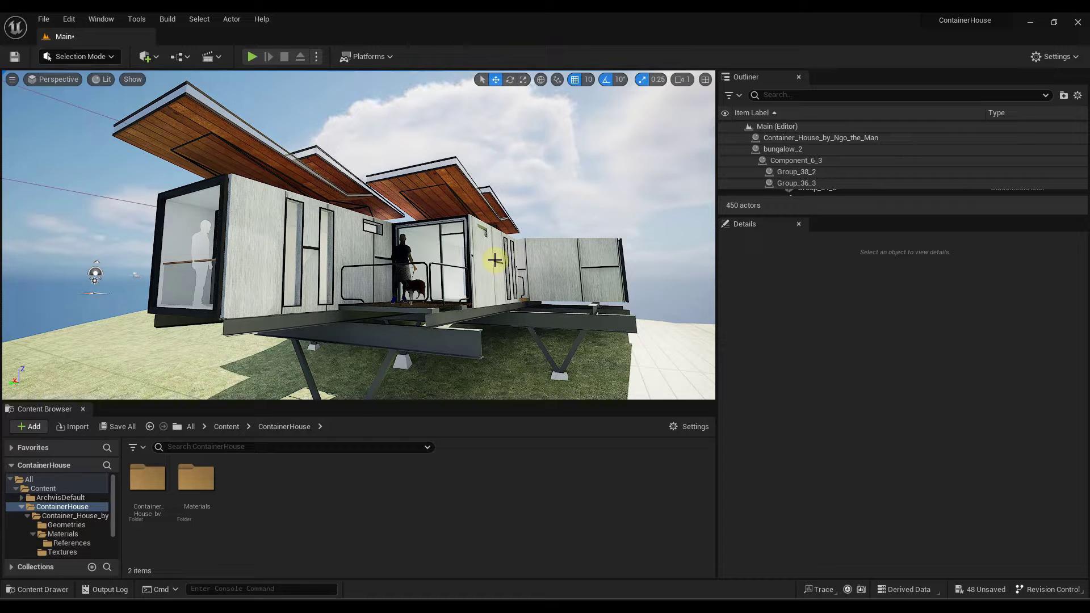
pyautogui.click(33, 534)
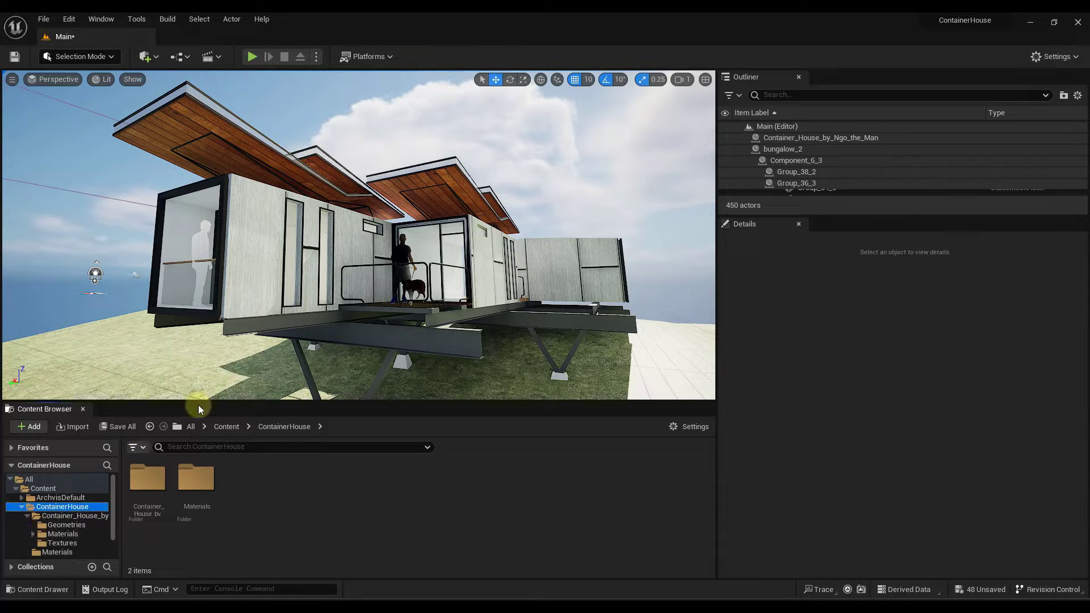
pyautogui.moveTo(277, 269); pyautogui.dragTo(309, 248)
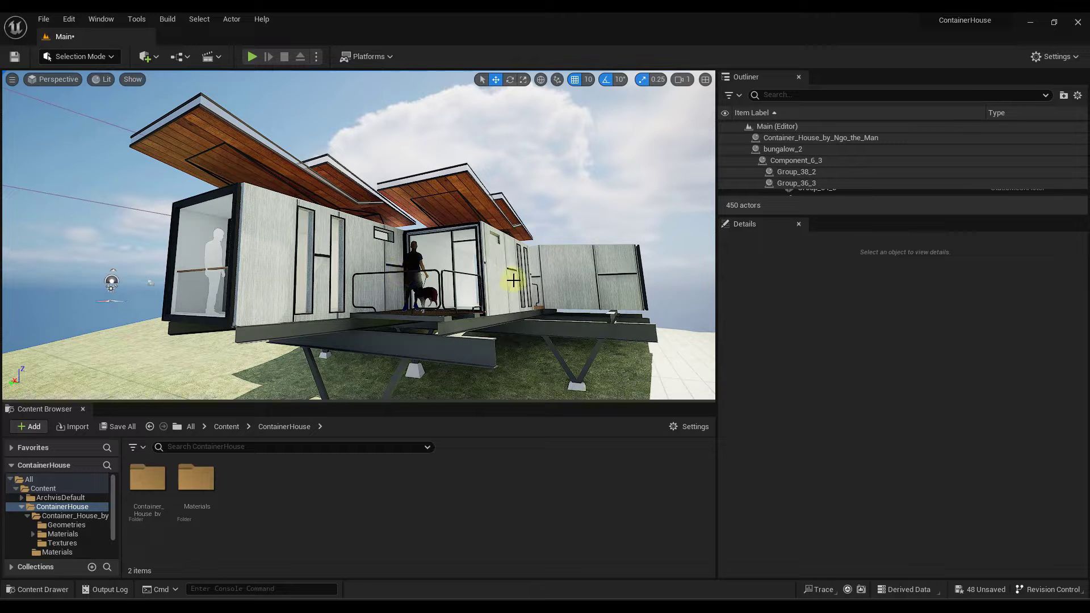
pyautogui.moveTo(435, 283); pyautogui.dragTo(436, 282, button='right')
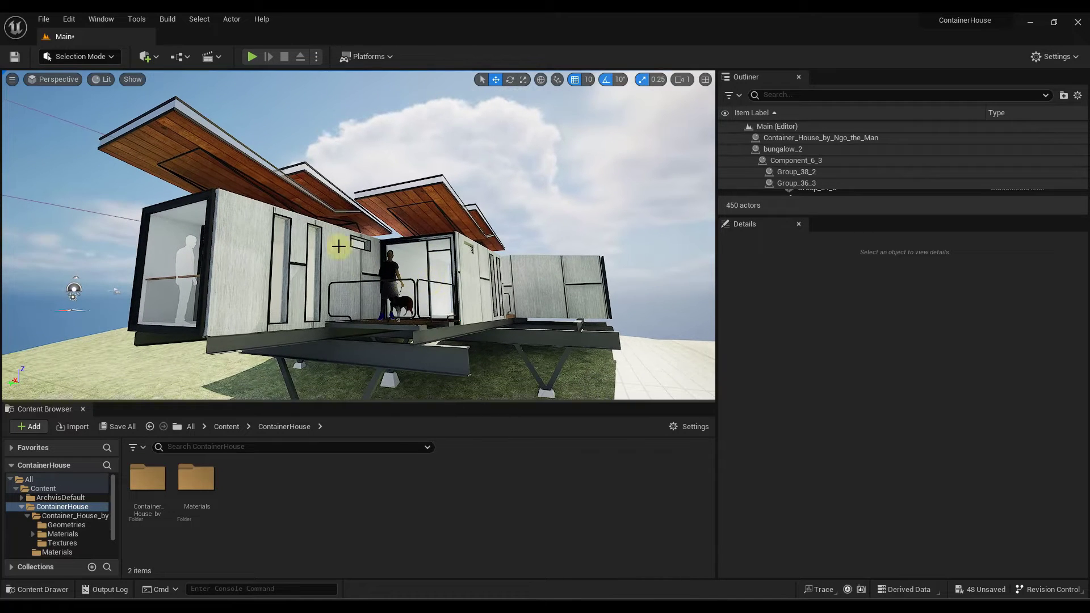
# Launch Quixel Bridge and browse its surface library to the Wood / Veneer category.
pyautogui.click(153, 59)
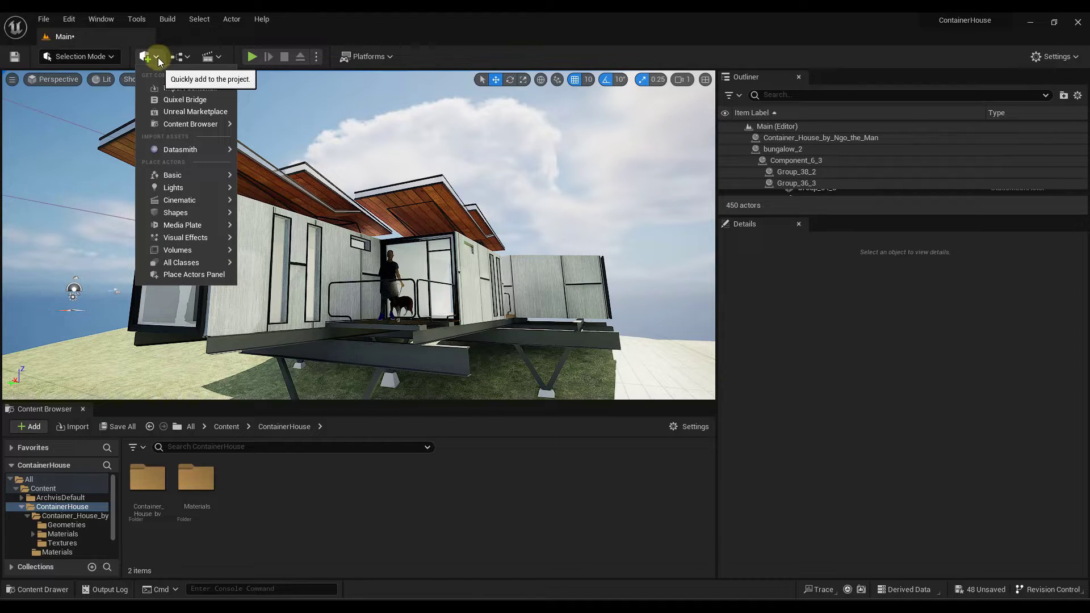
pyautogui.click(185, 100)
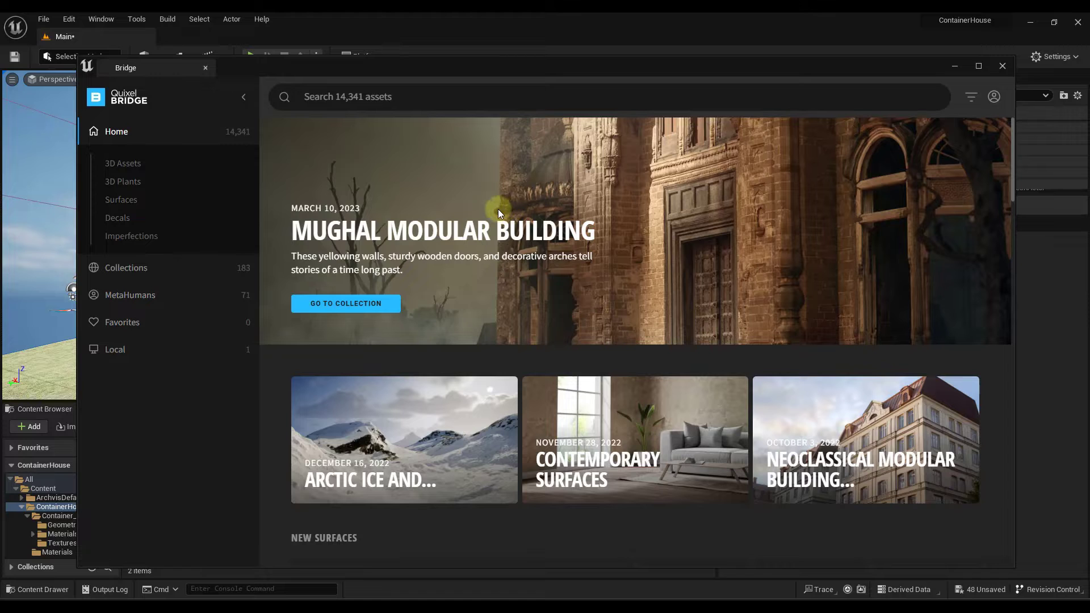
pyautogui.click(123, 200)
pyautogui.scroll(-5, 680, 432)
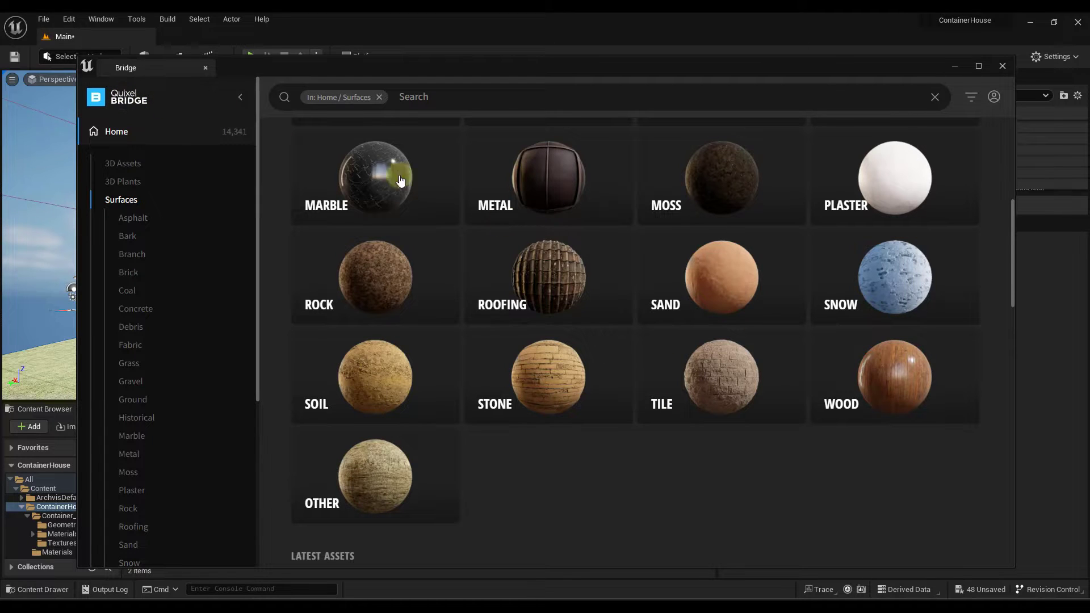
pyautogui.scroll(4, 761, 343)
pyautogui.scroll(-3, 761, 343)
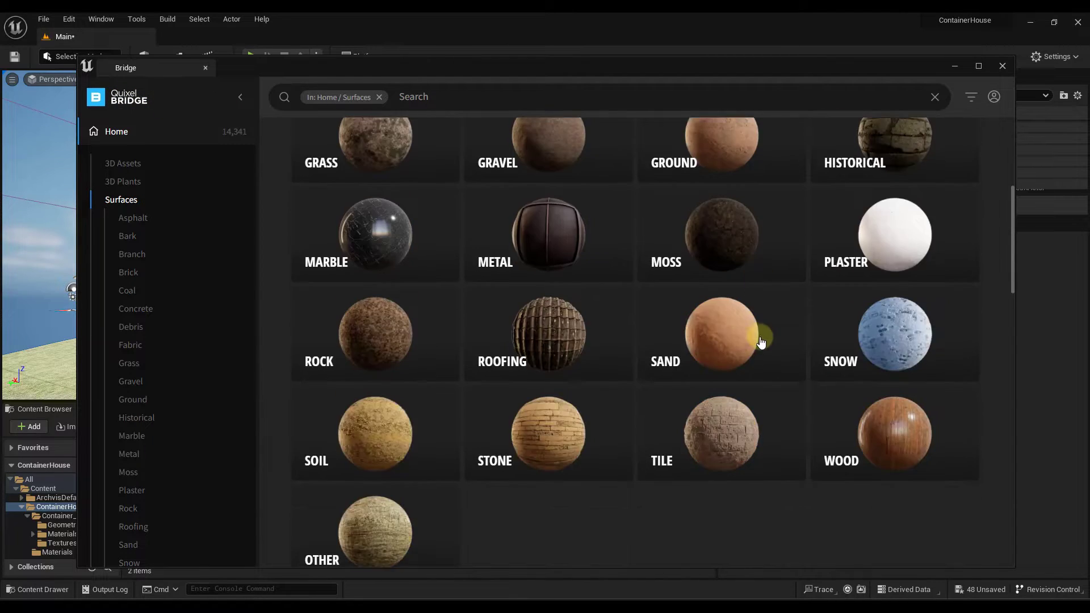
pyautogui.scroll(-2, 762, 341)
pyautogui.click(881, 318)
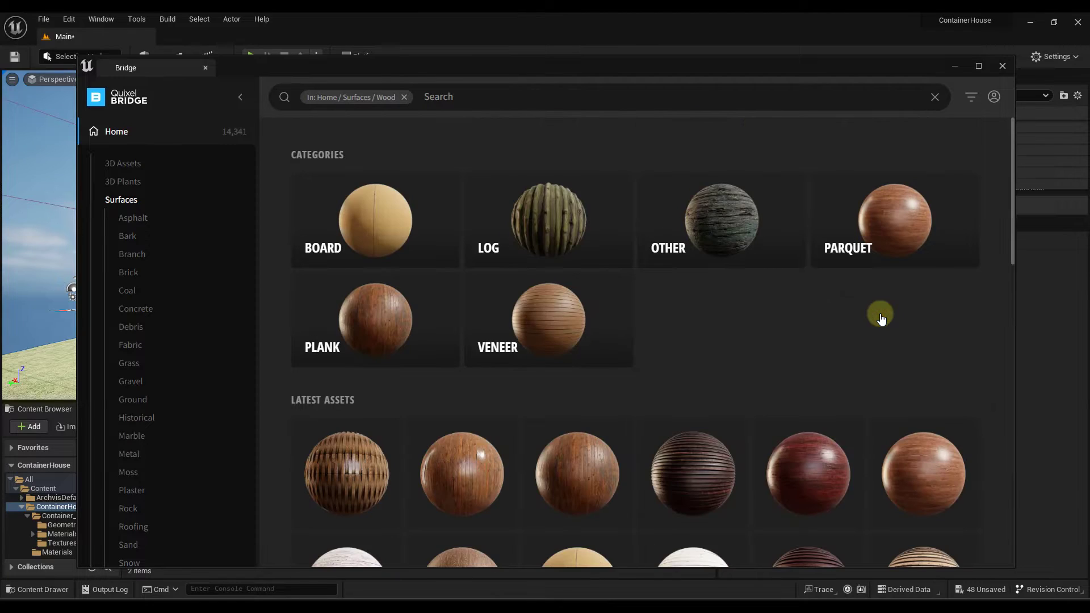
pyautogui.click(586, 338)
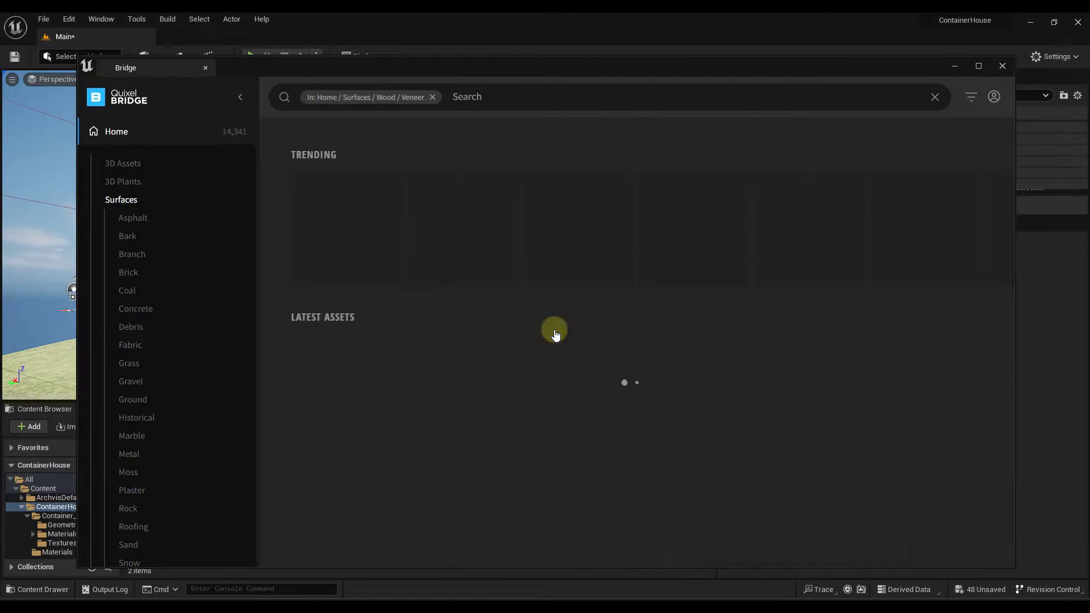
# Look through the veneer surfaces and choose Wood Veneer Wall Panels.
pyautogui.scroll(-2, 647, 321)
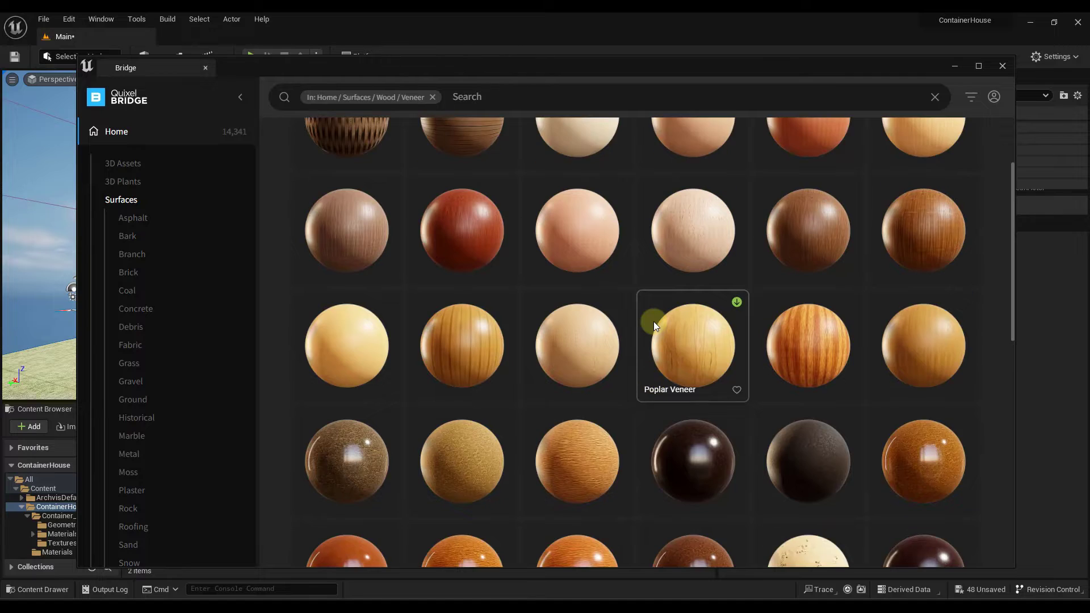
pyautogui.scroll(2, 652, 321)
pyautogui.scroll(-3, 654, 321)
pyautogui.scroll(3, 655, 322)
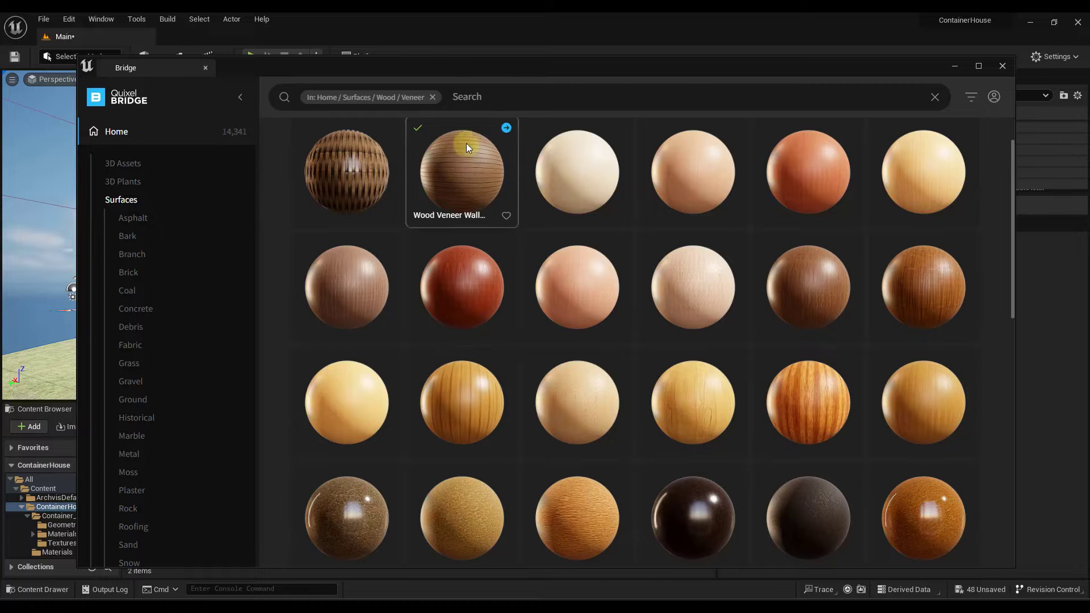
pyautogui.click(467, 160)
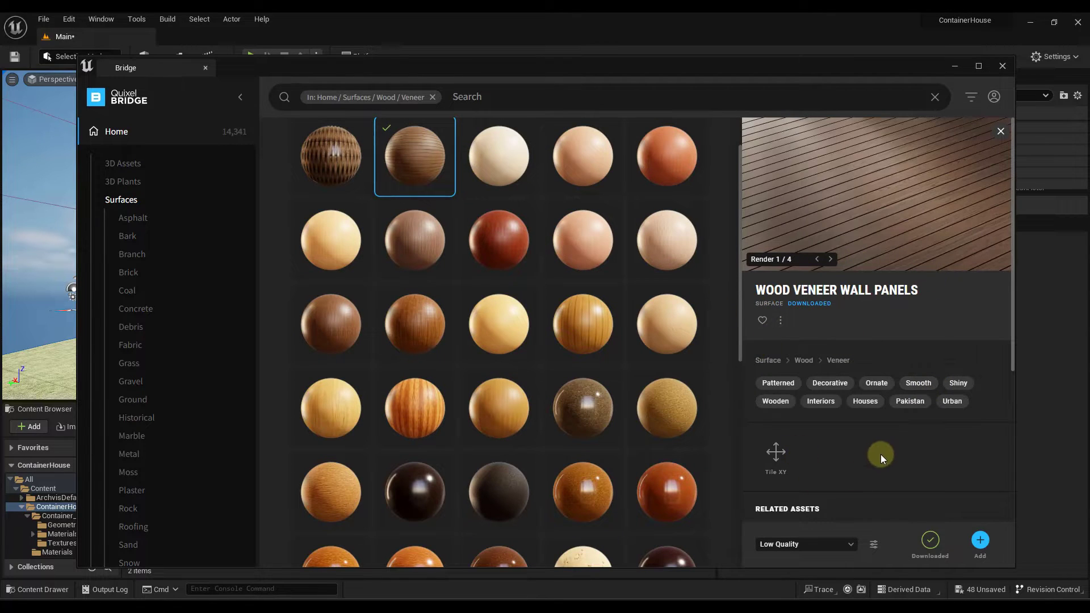
# Add the Wood Veneer Wall Panels surface to the project at Low Quality and move Bridge out of the way.
pyautogui.click(852, 546)
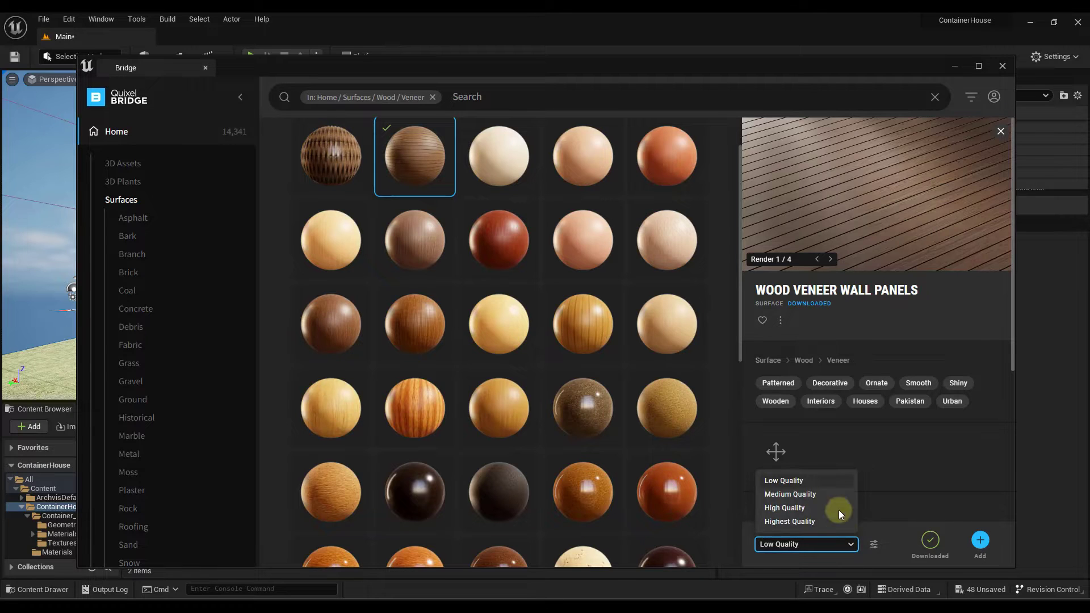
pyautogui.click(816, 483)
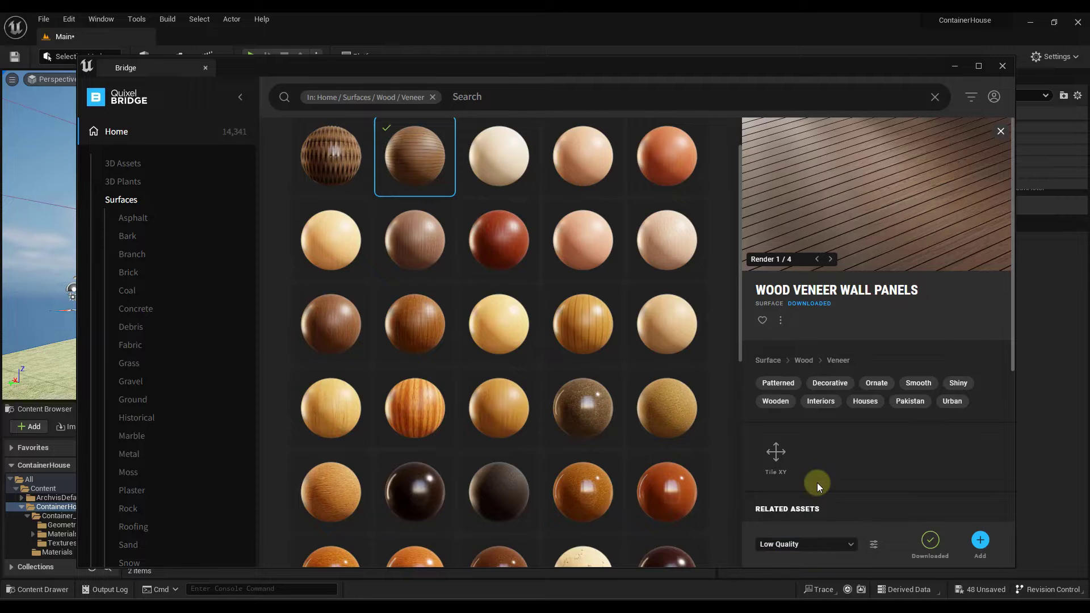
pyautogui.click(850, 543)
pyautogui.click(850, 545)
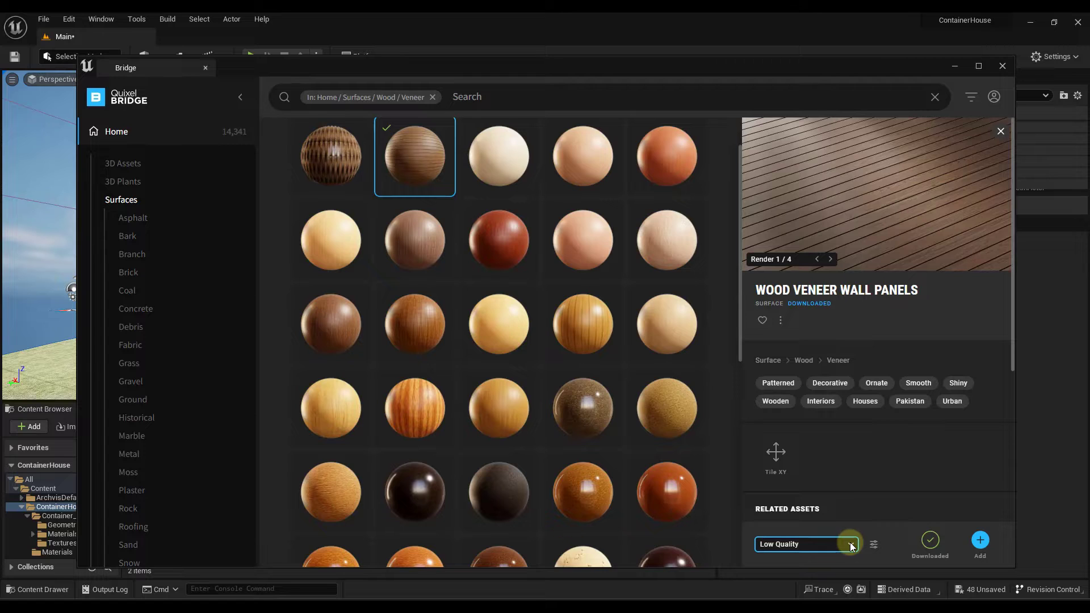
pyautogui.click(979, 542)
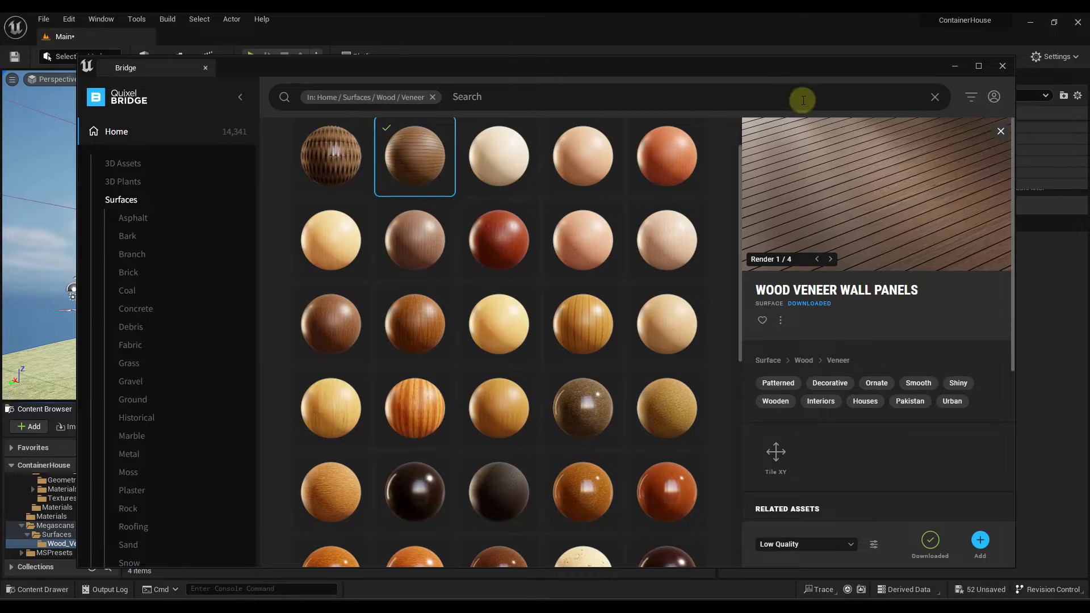
pyautogui.moveTo(765, 71); pyautogui.dragTo(1089, 97)
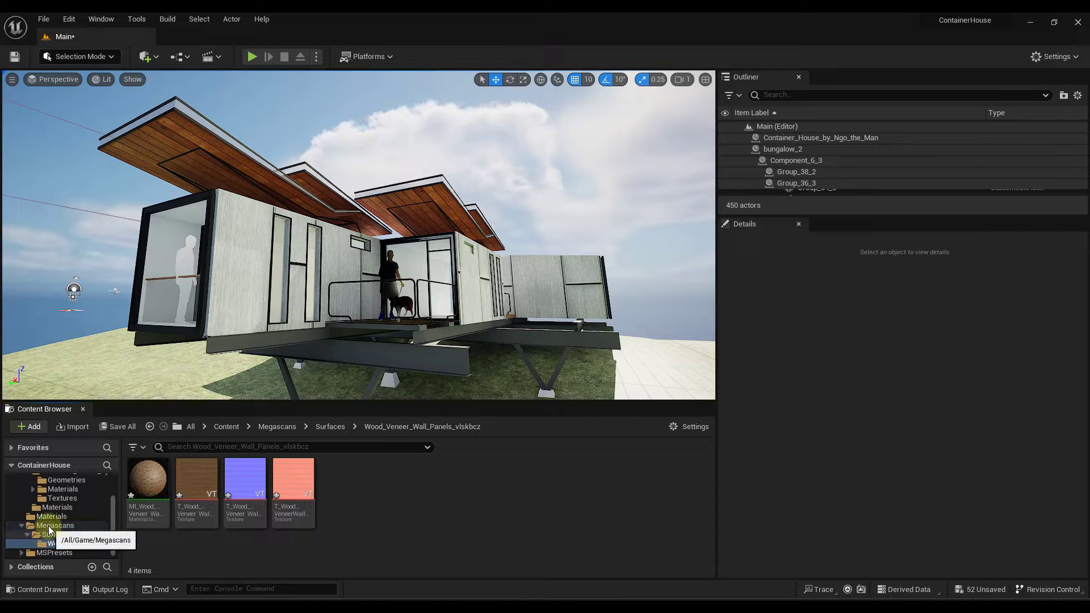
# Collapse the imported house's content folder and bring the Wood_Veneer_Wall_Panels folder under Megascans/Surfaces into view.
pyautogui.scroll(2, 50, 526)
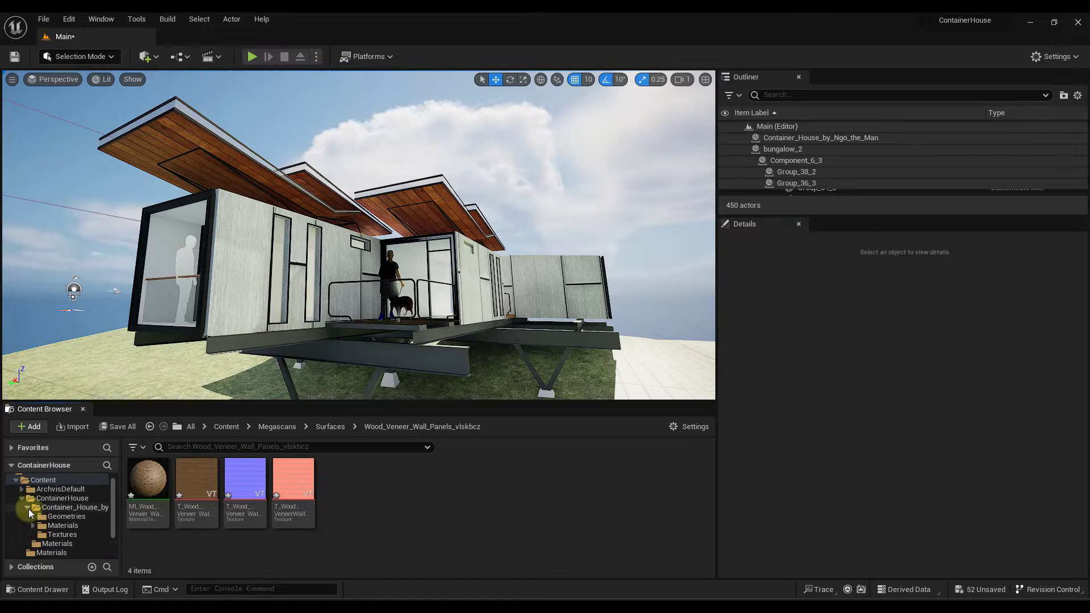
pyautogui.click(28, 507)
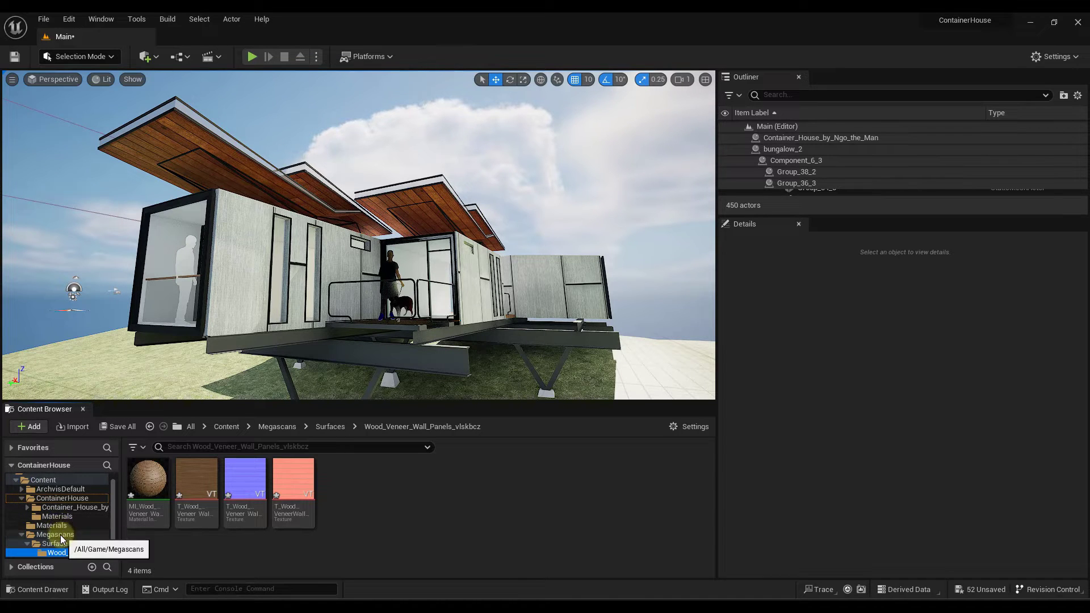
pyautogui.scroll(-1, 64, 528)
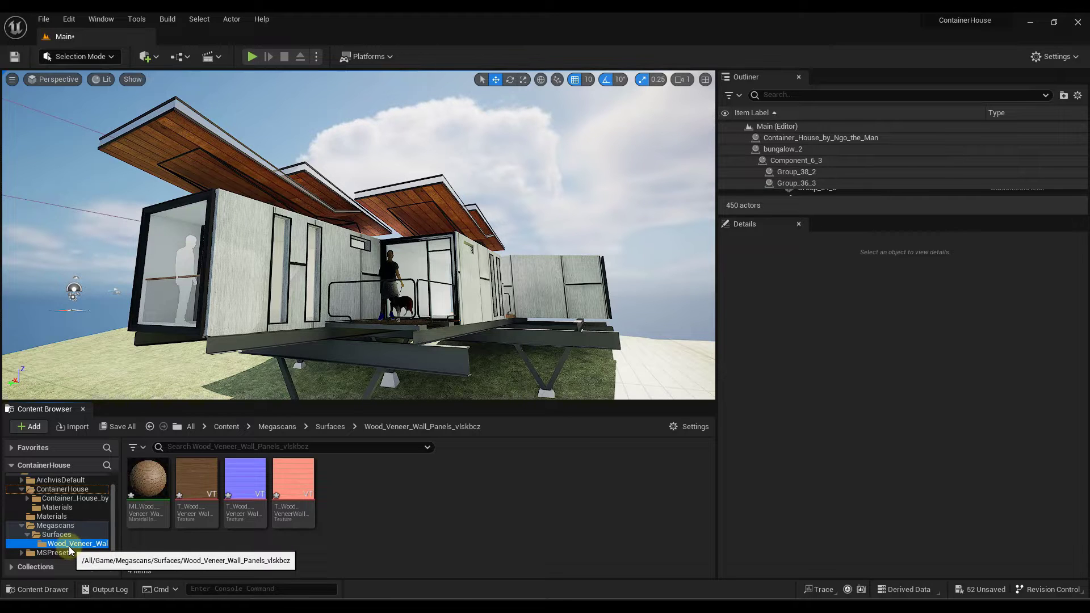
# Apply the MI_Wood_Veneer_Wall_Panels_vlskbcz_1K material to the interior surfaces at the near container's open end and inspect them up close.
pyautogui.moveTo(148, 479)
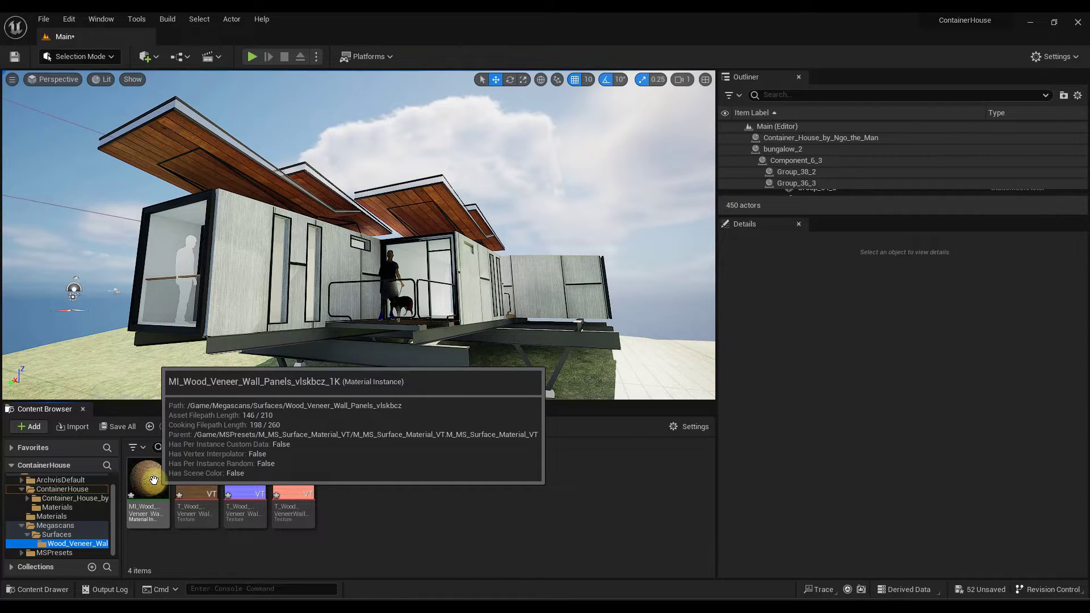
pyautogui.moveTo(161, 479); pyautogui.dragTo(162, 250)
pyautogui.moveTo(201, 288); pyautogui.dragTo(217, 313, button='right')
pyautogui.press('w')
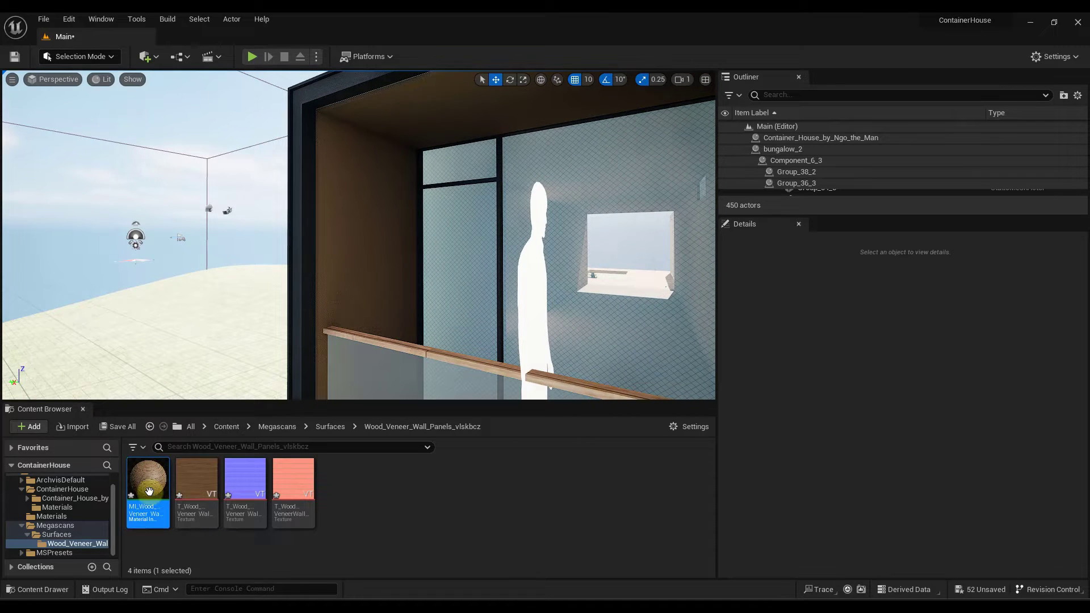
pyautogui.moveTo(386, 265); pyautogui.dragTo(444, 233, button='right')
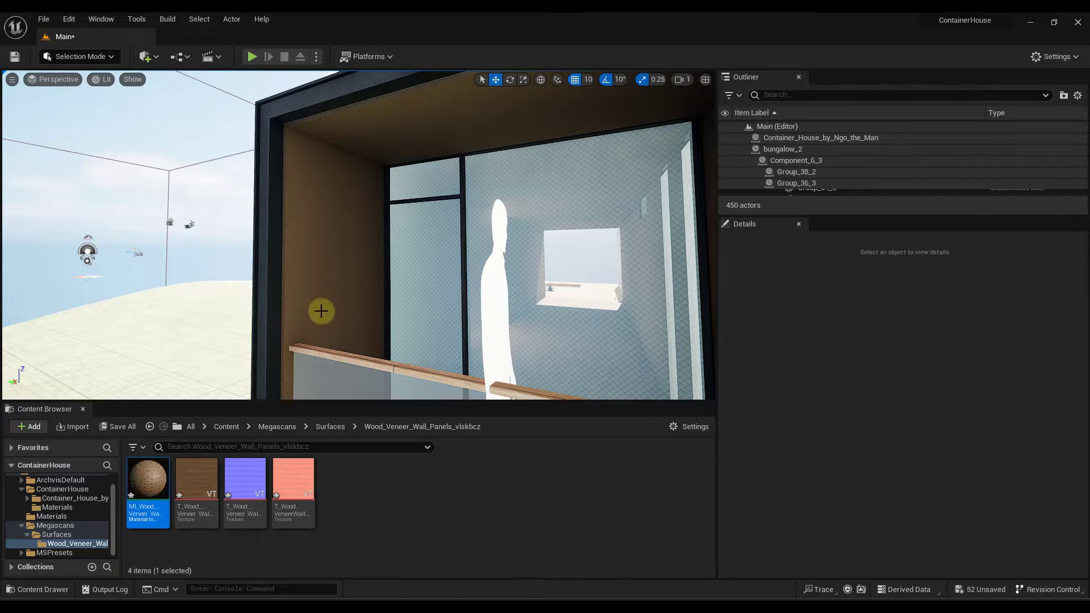
pyautogui.moveTo(374, 272); pyautogui.dragTo(345, 301, button='right')
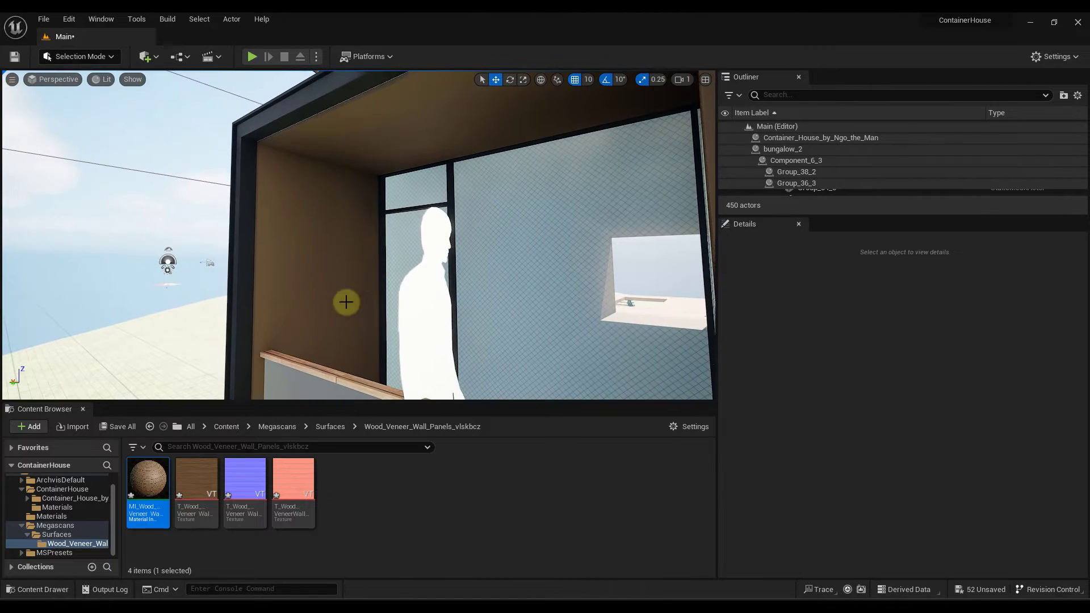
pyautogui.doubleClick(147, 487)
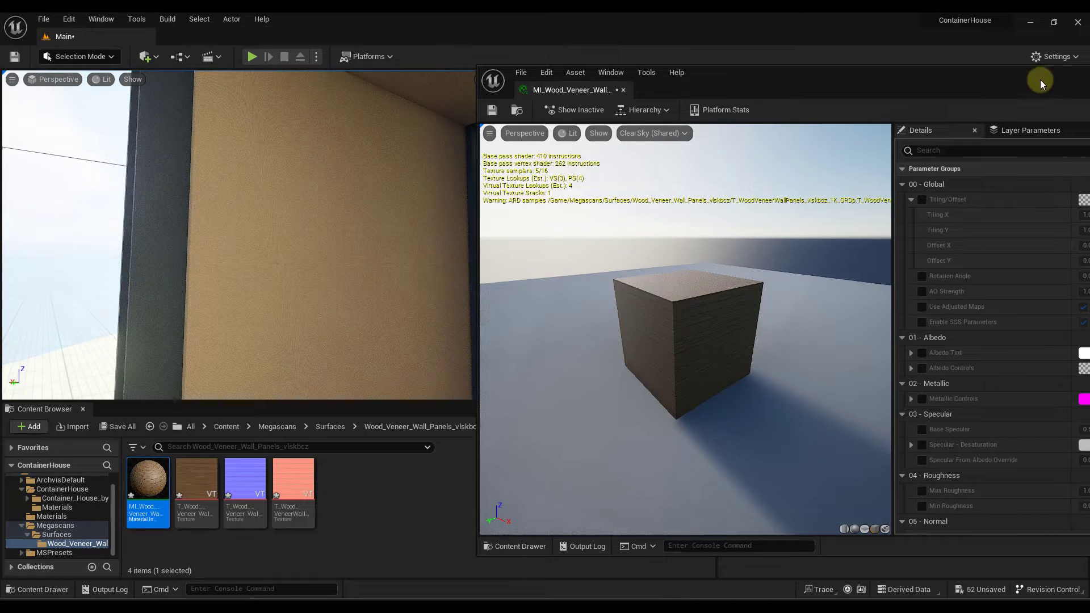
pyautogui.moveTo(1008, 77); pyautogui.dragTo(573, 94)
pyautogui.click(897, 91)
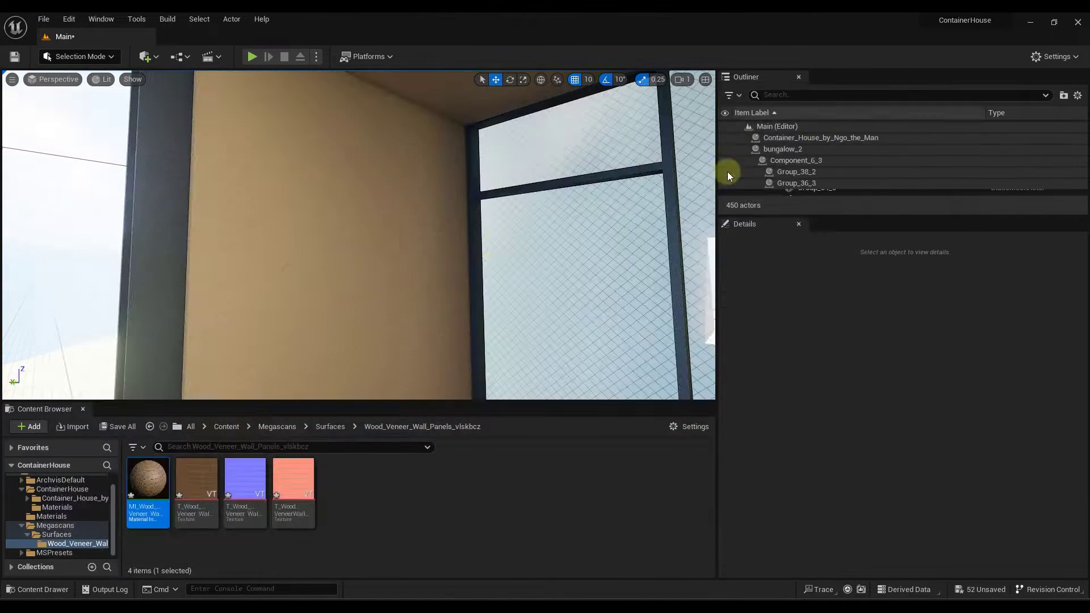
# Select the veneered interior wall and open its MI_Wood_Veneer_Wall_Panels_vlskbcz_1K material for editing with the whole preview cube in view.
pyautogui.click(374, 204)
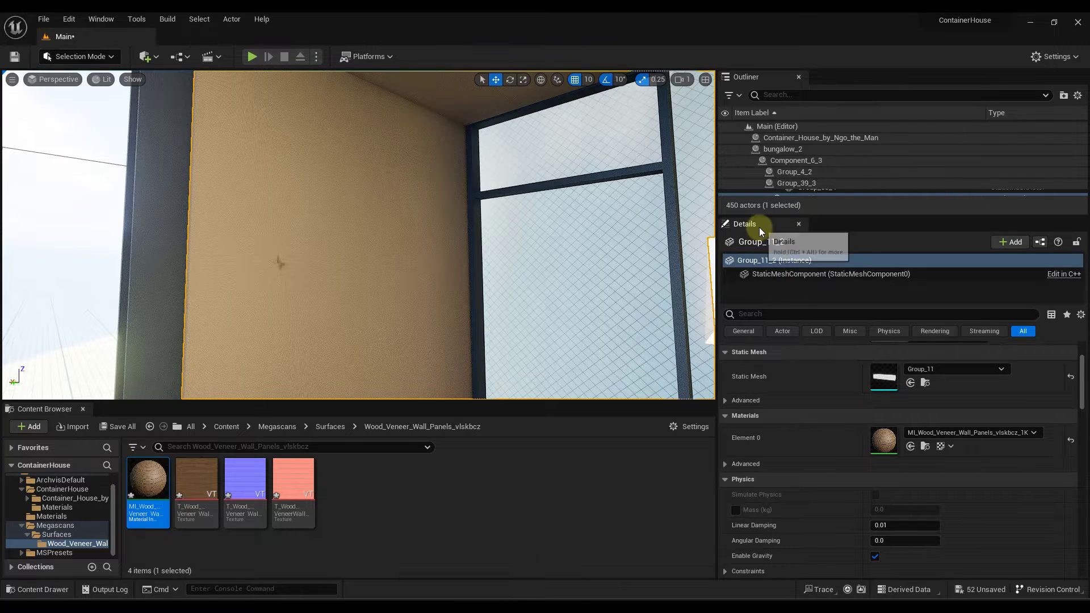
pyautogui.doubleClick(882, 441)
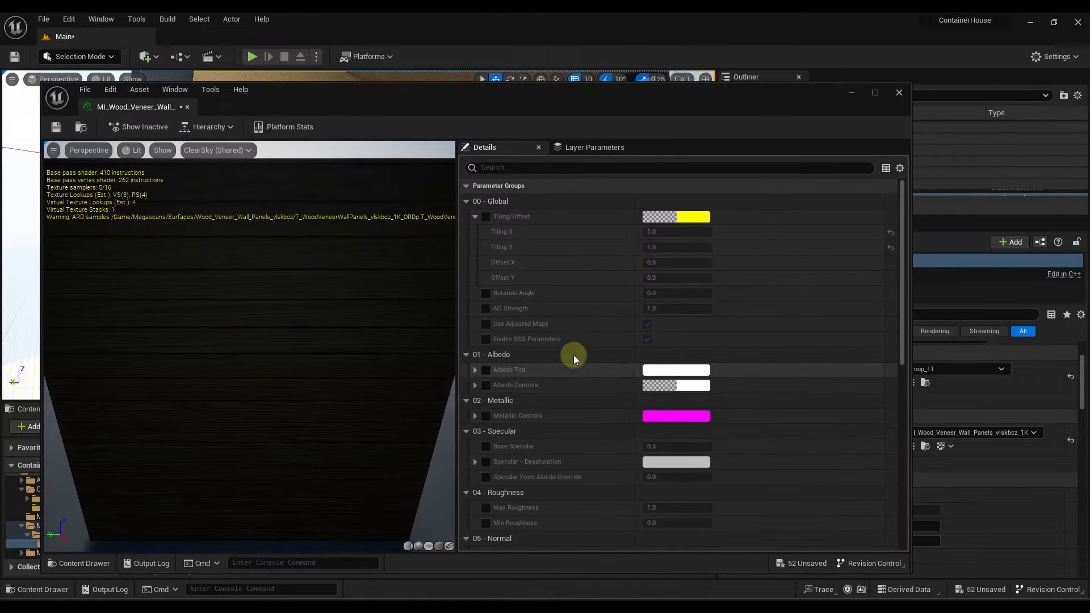
pyautogui.moveTo(299, 306); pyautogui.dragTo(260, 355)
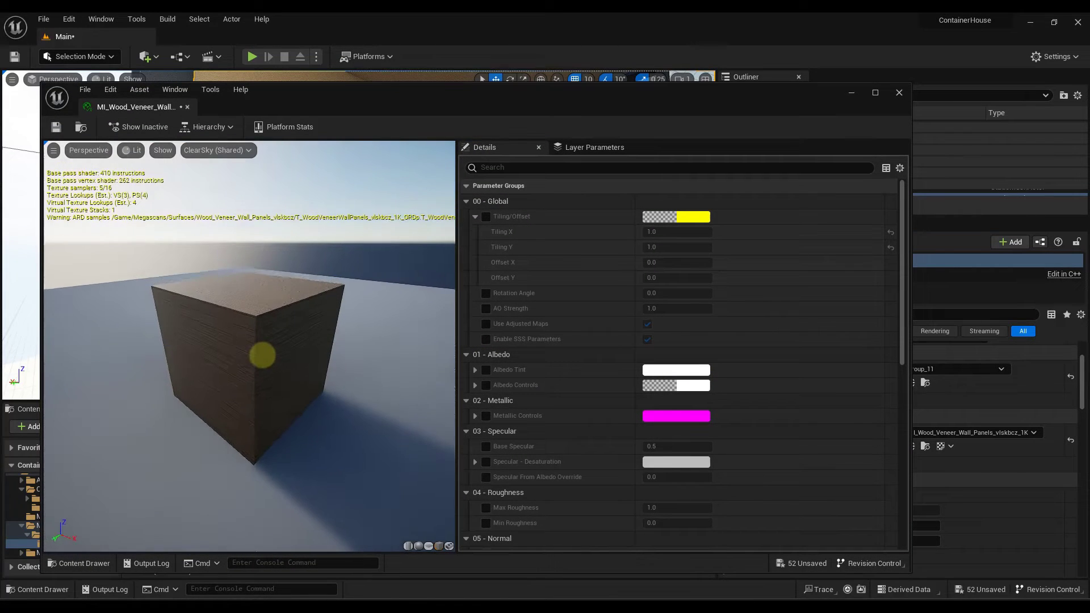
pyautogui.moveTo(590, 115); pyautogui.dragTo(724, 80)
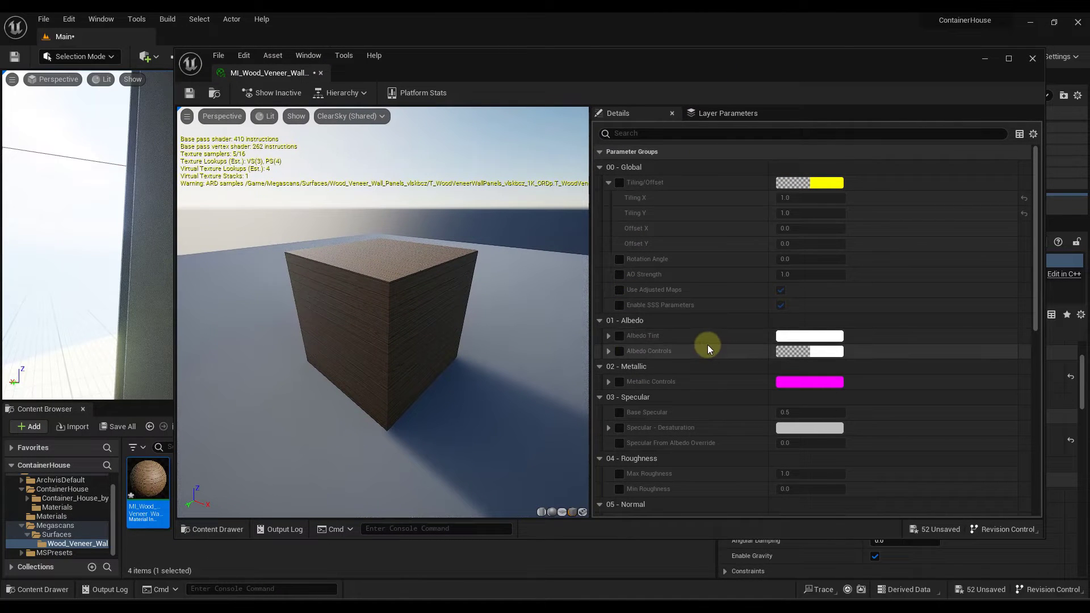
# Try enabling the Max Roughness and Min Roughness overrides on the veneer material.
pyautogui.scroll(-3, 707, 345)
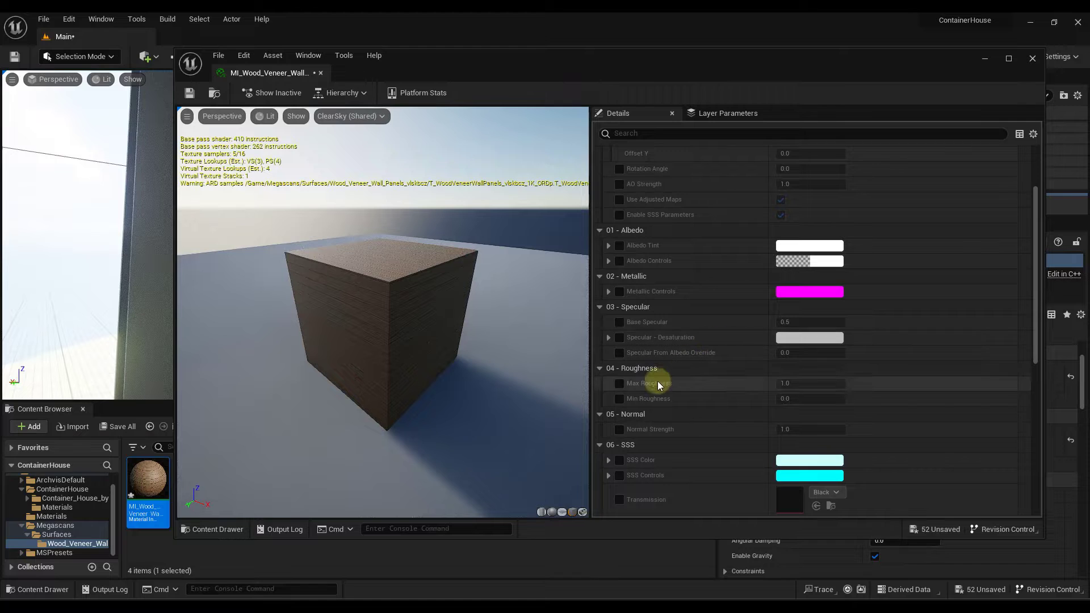
pyautogui.click(619, 384)
pyautogui.click(618, 399)
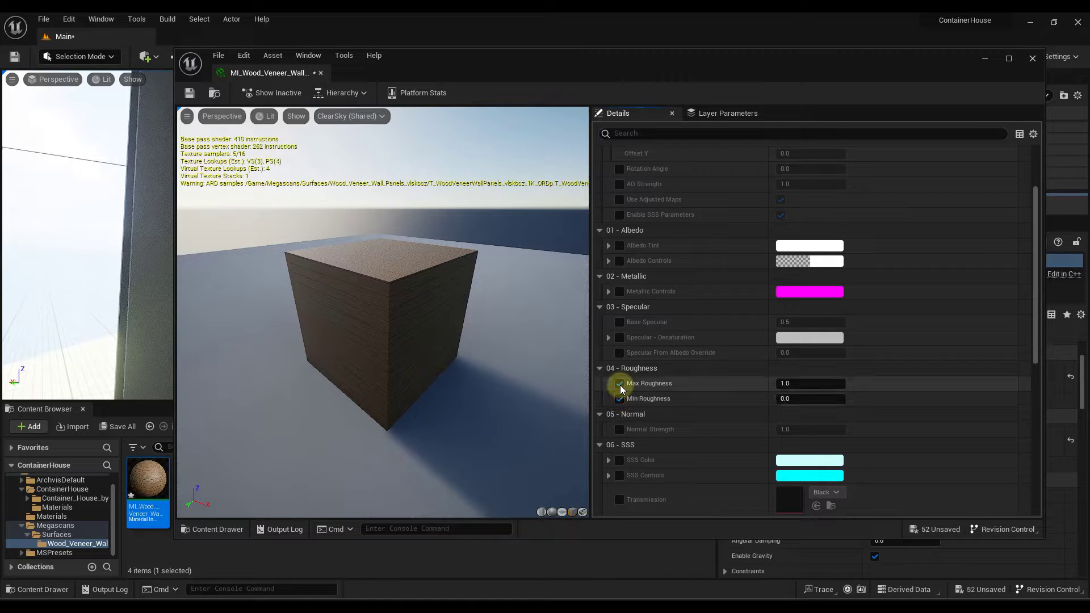
pyautogui.click(623, 384)
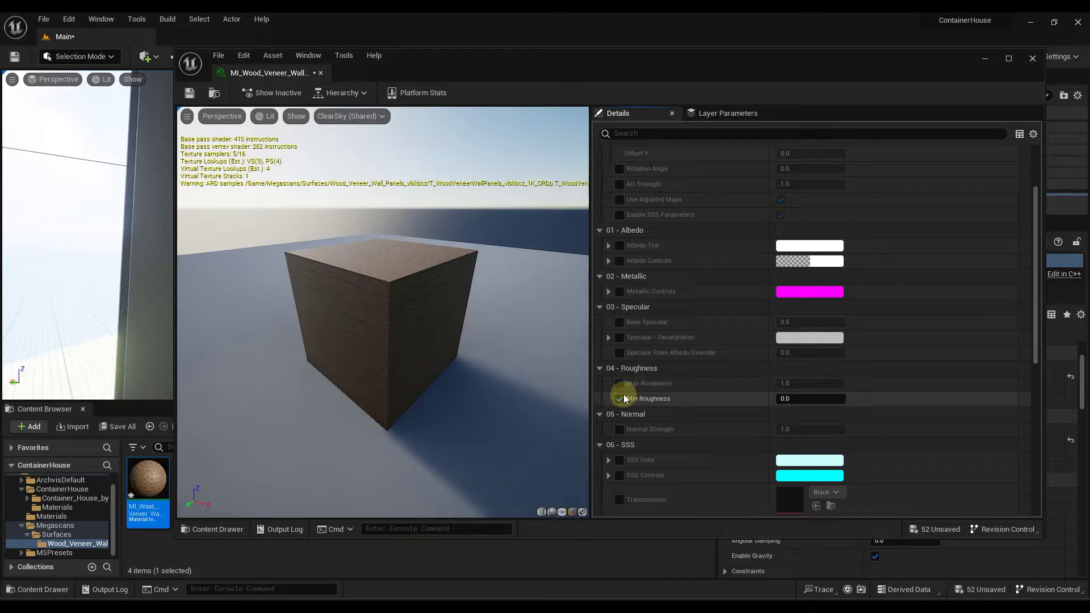
pyautogui.click(623, 400)
pyautogui.click(620, 399)
pyautogui.click(620, 383)
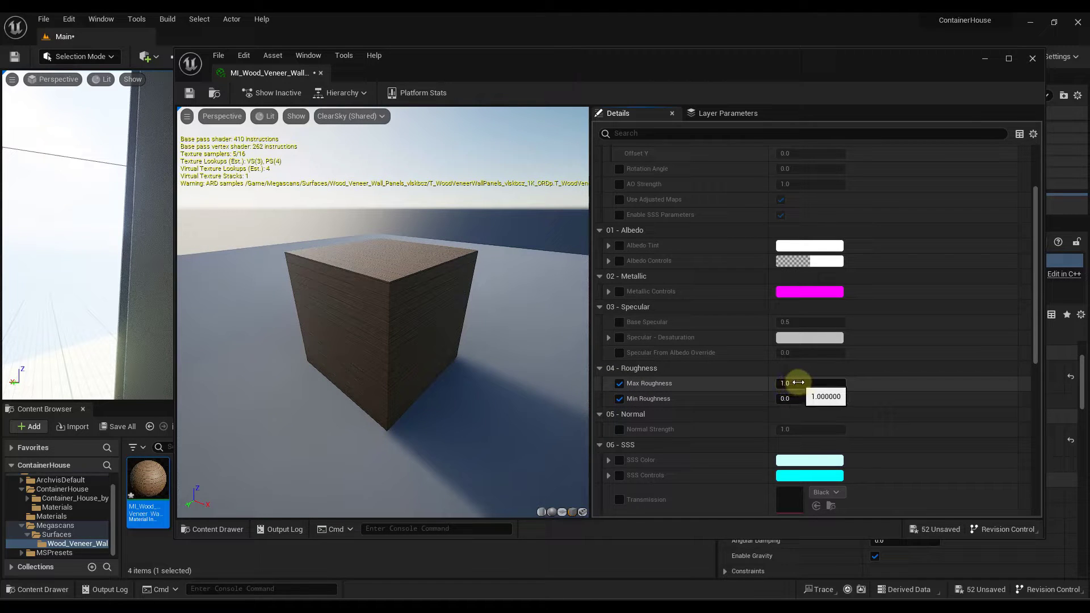
pyautogui.click(620, 383)
pyautogui.click(620, 399)
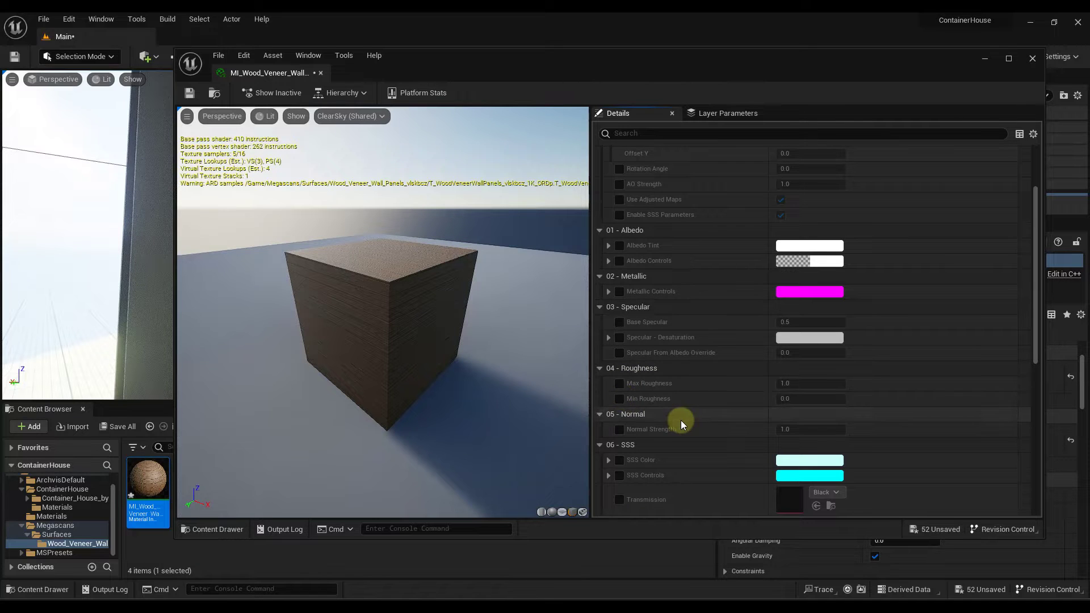
# Enable the veneer material's Tiling/Offset override and set Tiling X to -0.01454 and Tiling Y to 0.012287.
pyautogui.scroll(3, 684, 420)
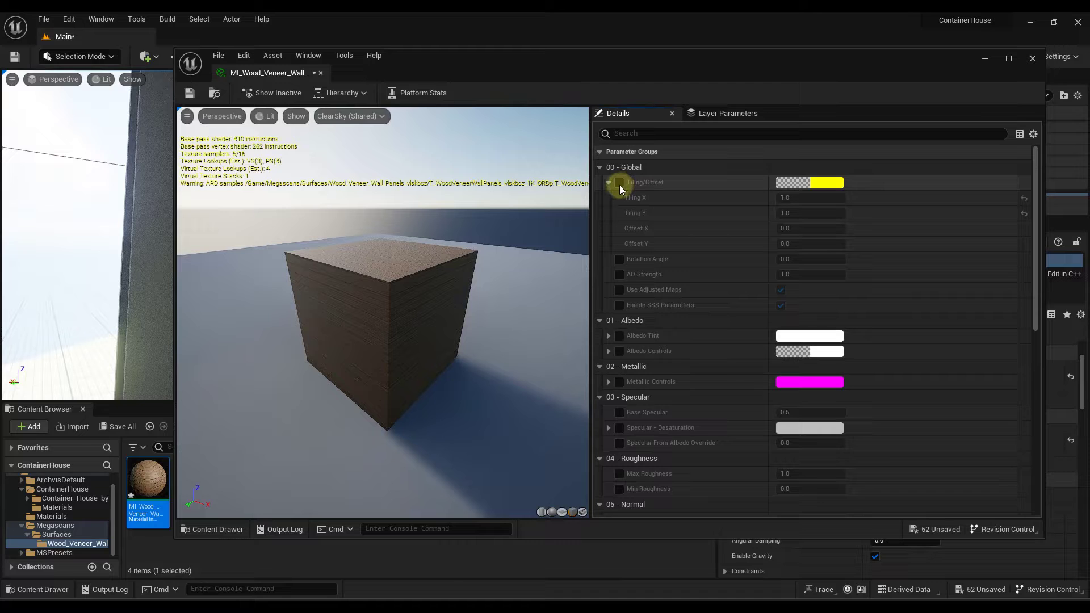
pyautogui.click(618, 184)
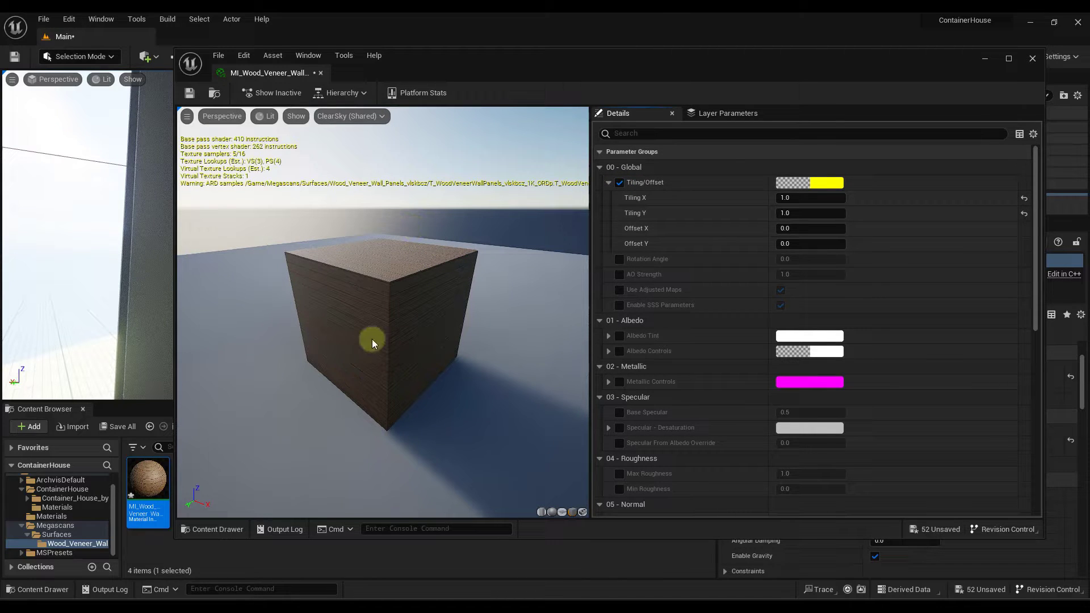
pyautogui.moveTo(557, 61); pyautogui.dragTo(733, 70)
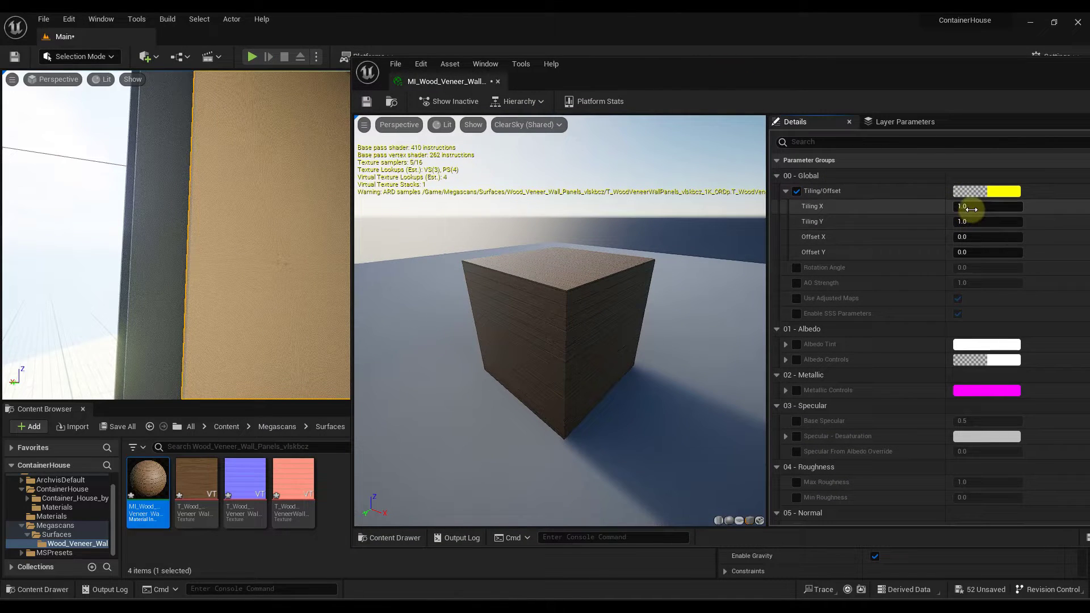
pyautogui.scroll(5, 518, 333)
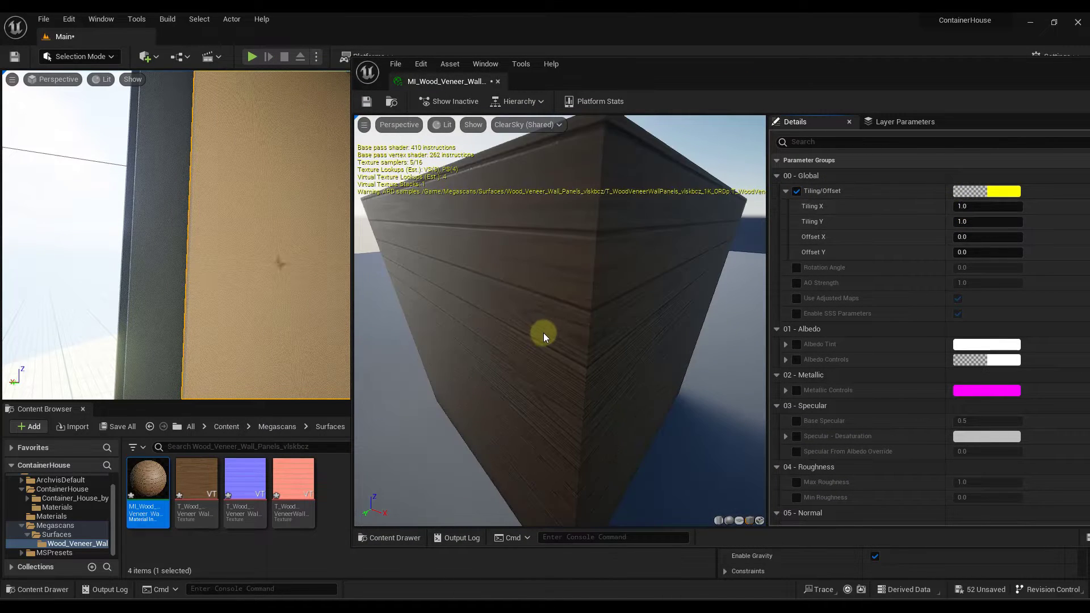
pyautogui.scroll(-3, 545, 332)
pyautogui.moveTo(546, 329); pyautogui.dragTo(584, 309)
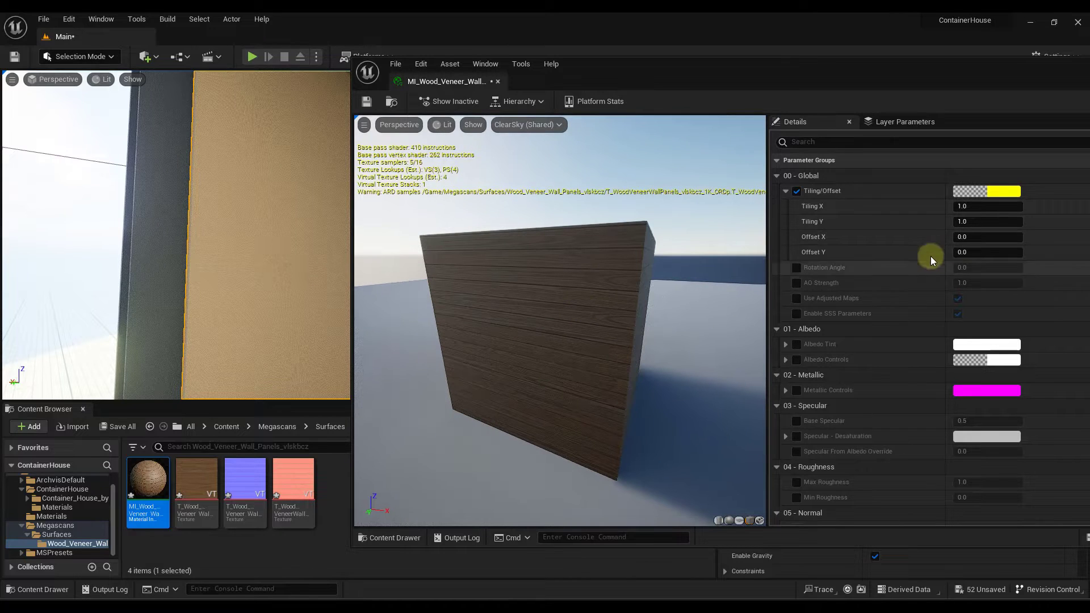
pyautogui.moveTo(970, 206)
pyautogui.mouseDown()
pyautogui.moveTo(1000, 207)
pyautogui.moveTo(939, 224)
pyautogui.moveTo(969, 206)
pyautogui.moveTo(943, 210)
pyautogui.moveTo(985, 223)
pyautogui.moveTo(973, 227)
pyautogui.moveTo(985, 208)
pyautogui.moveTo(946, 208)
pyautogui.mouseUp()
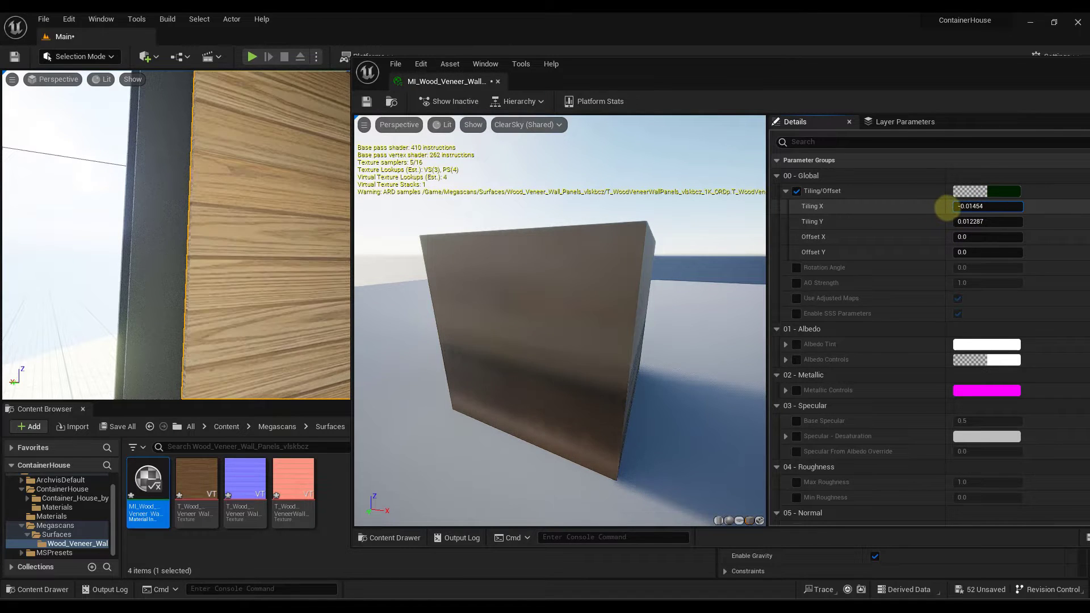
# Inspect the rescaled veneer on the container wall and preview cube, save the veneer material and close its editor.
pyautogui.moveTo(630, 67); pyautogui.dragTo(896, 58)
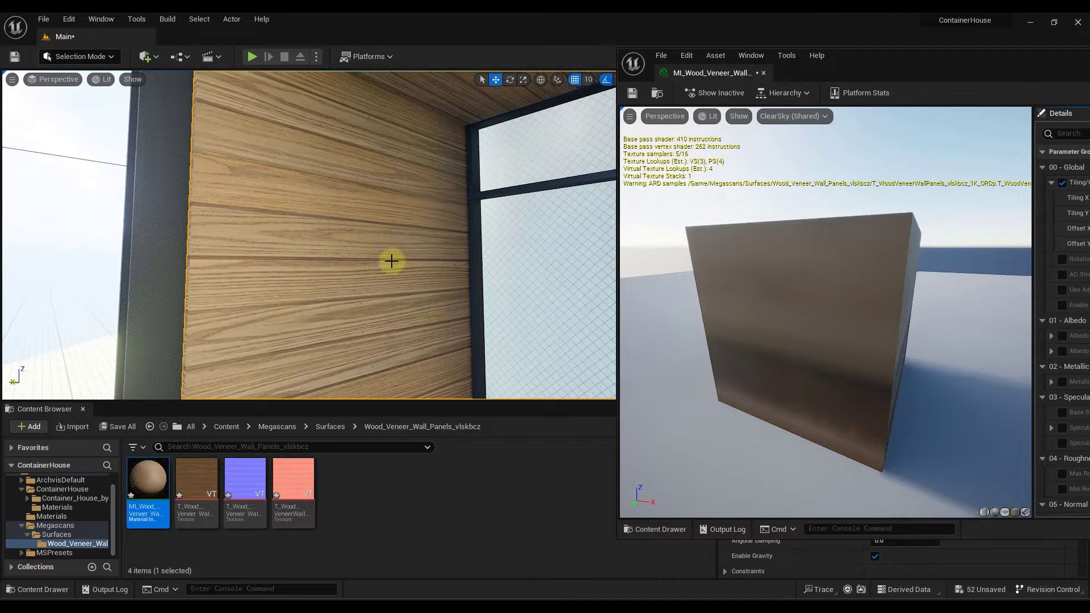
pyautogui.moveTo(907, 67); pyautogui.dragTo(464, 68)
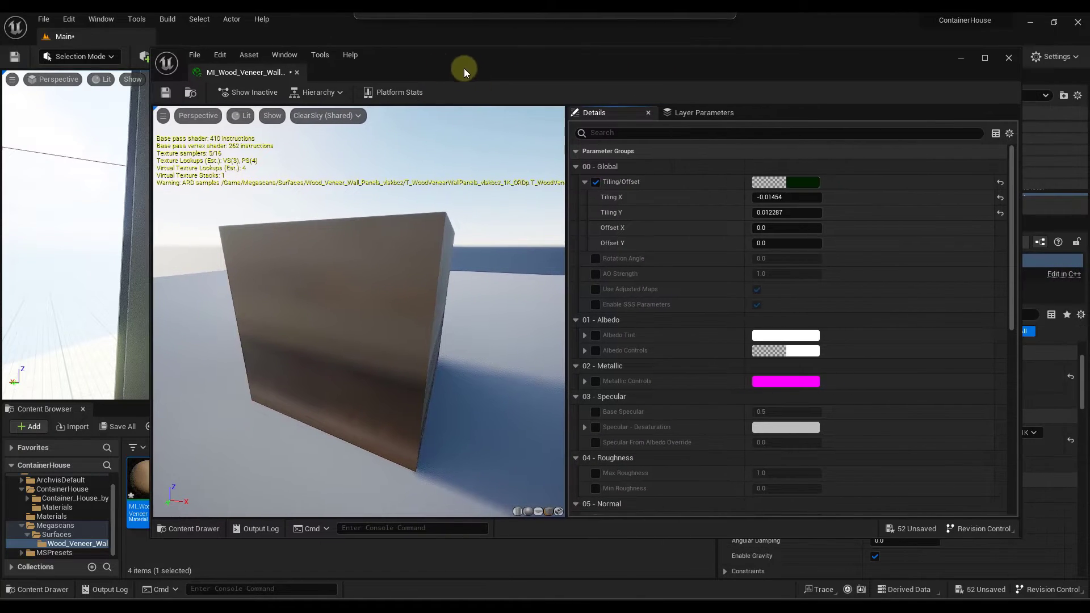
pyautogui.moveTo(401, 318); pyautogui.dragTo(373, 322)
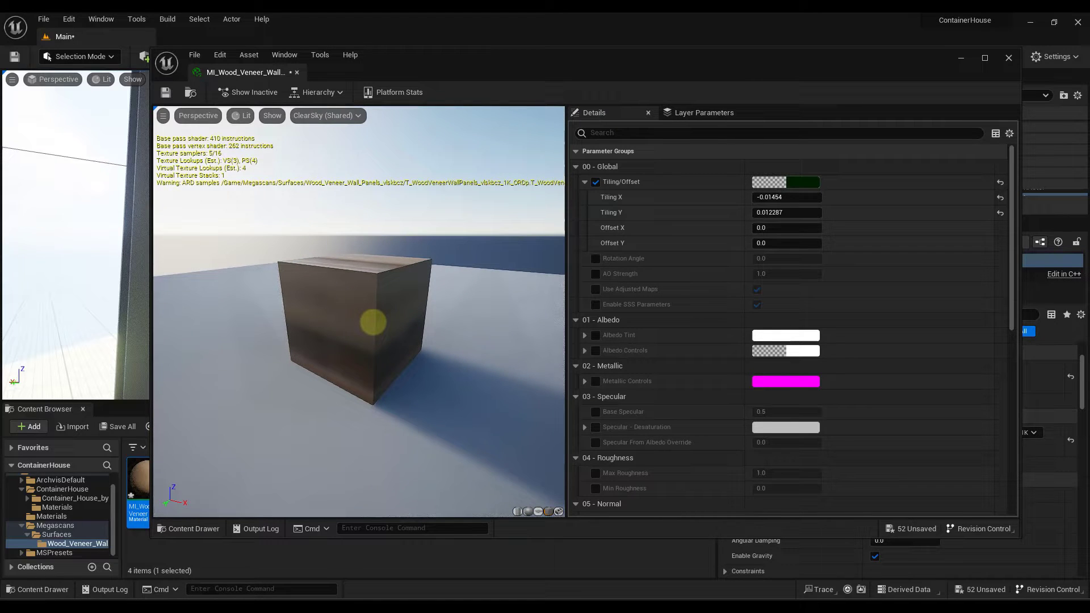
pyautogui.moveTo(539, 61); pyautogui.dragTo(1087, 62)
pyautogui.moveTo(570, 275); pyautogui.dragTo(601, 281)
pyautogui.moveTo(579, 301); pyautogui.dragTo(609, 197)
pyautogui.moveTo(1089, 69); pyautogui.dragTo(340, 86)
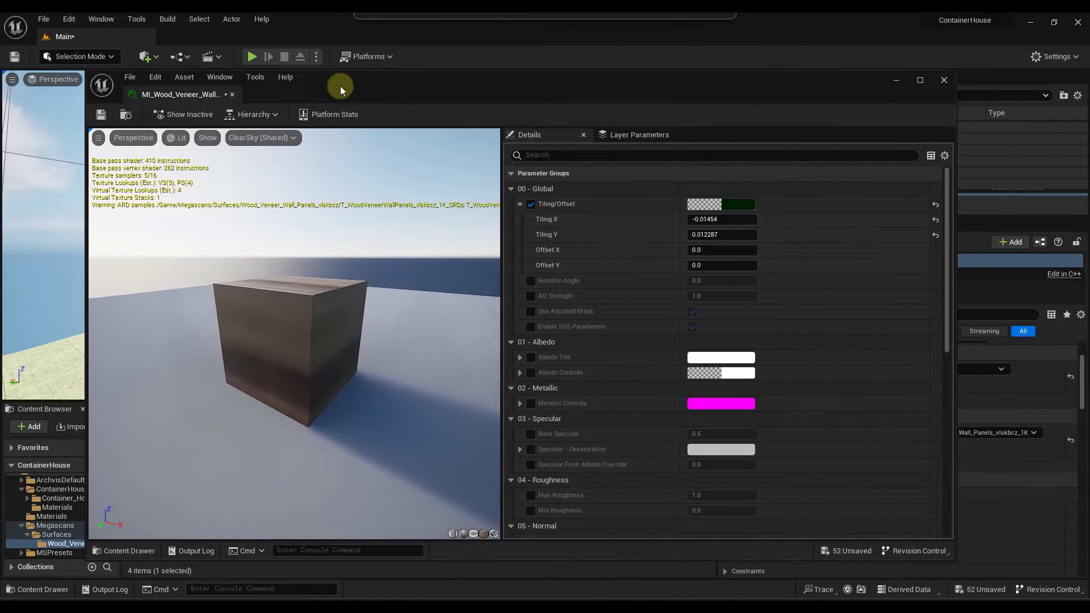
pyautogui.click(100, 117)
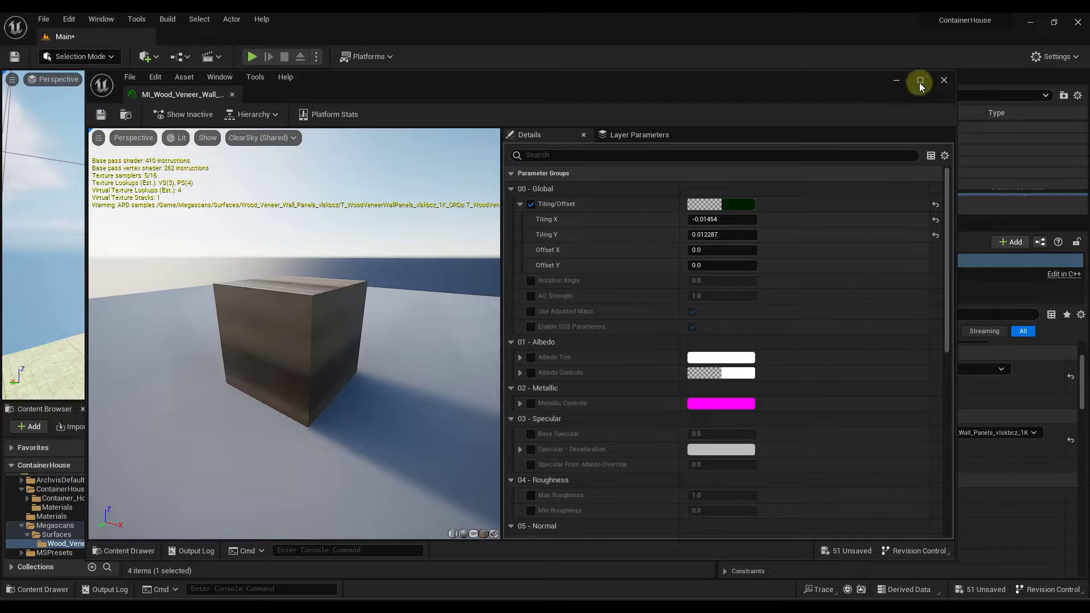
pyautogui.click(944, 80)
# Apply the MI_Wood_Veneer_Wall_Panels_vlskbcz_1K material to the white interior surface behind the wooden handrail at the other open container end.
pyautogui.moveTo(481, 255); pyautogui.dragTo(686, 348, button='right')
pyautogui.press('w')
pyautogui.press('s')
pyautogui.press('w')
pyautogui.press('w')
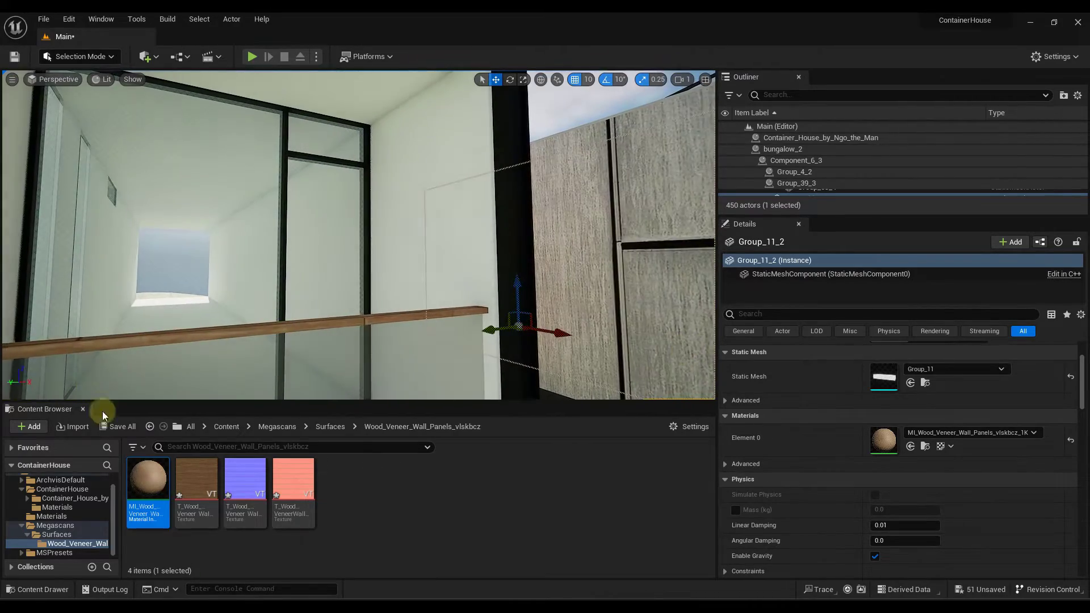
pyautogui.moveTo(147, 491); pyautogui.dragTo(407, 212)
# Examine the whole container house from outside with the veneer material applied.
pyautogui.moveTo(407, 211); pyautogui.dragTo(474, 243, button='right')
pyautogui.press('s')
pyautogui.press('w')
pyautogui.press('s')
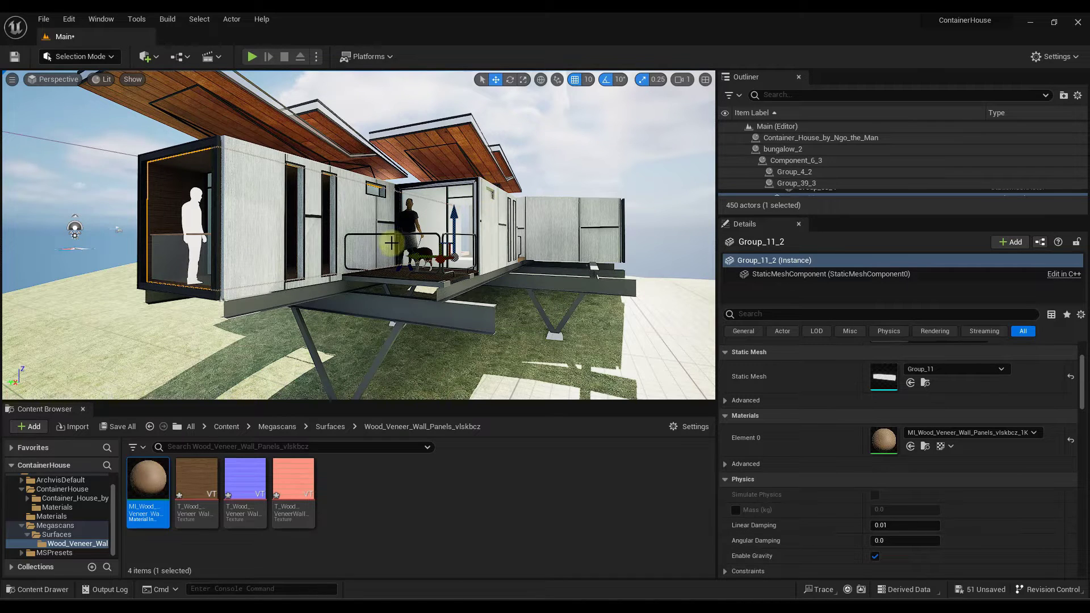
pyautogui.moveTo(391, 243); pyautogui.dragTo(351, 205, button='right')
pyautogui.press('w')
pyautogui.press('s')
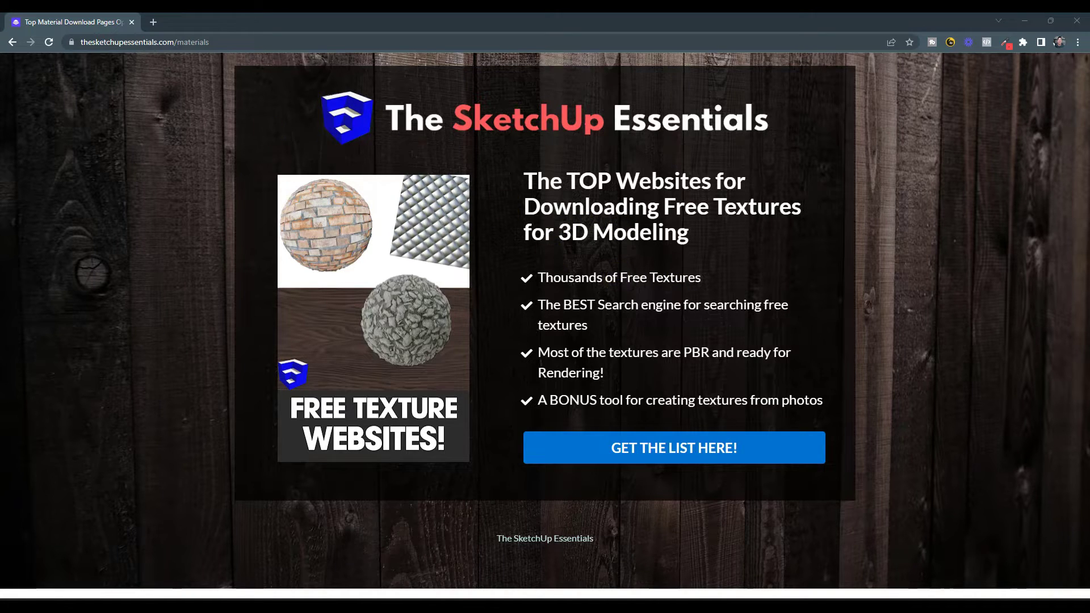
# Switch to 3Dassets.one in the web browser, search for "metal panel" and open the silver corrugated metal panel texture.
pyautogui.moveTo(0, 164); pyautogui.dragTo(258, 22)
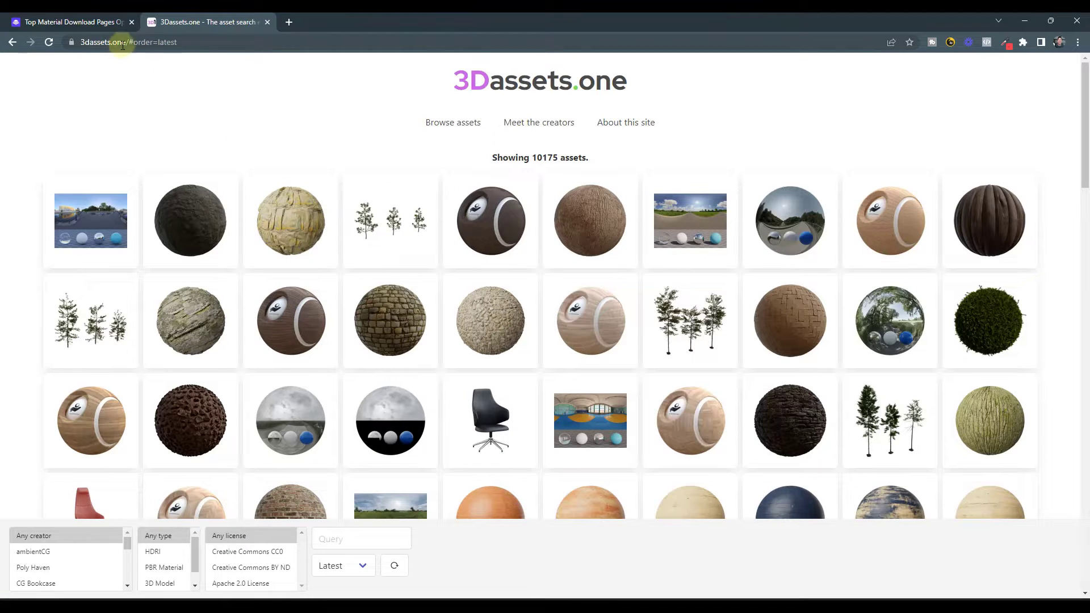
pyautogui.click(341, 537)
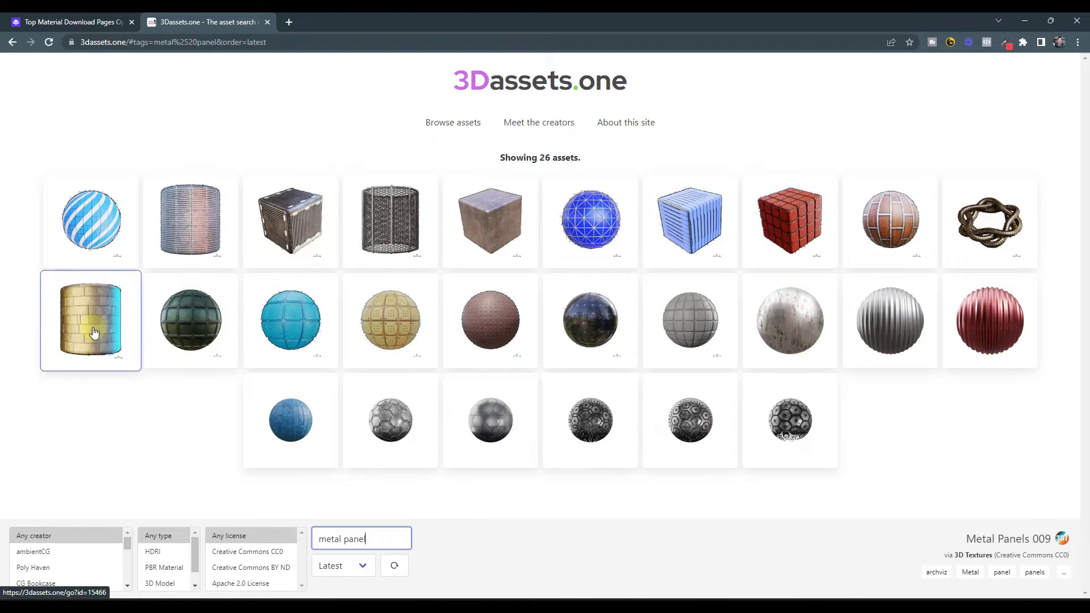
pyautogui.click(888, 328)
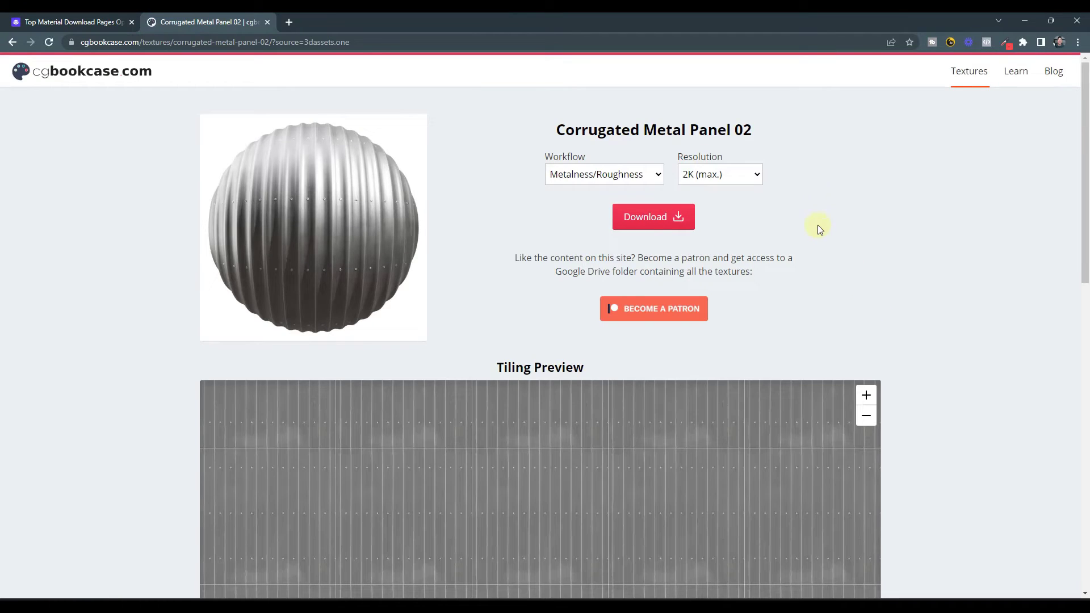
# Download the Corrugated Metal Panel 02 texture with the Metalness/Roughness workflow at 2K (max.) resolution.
pyautogui.click(639, 171)
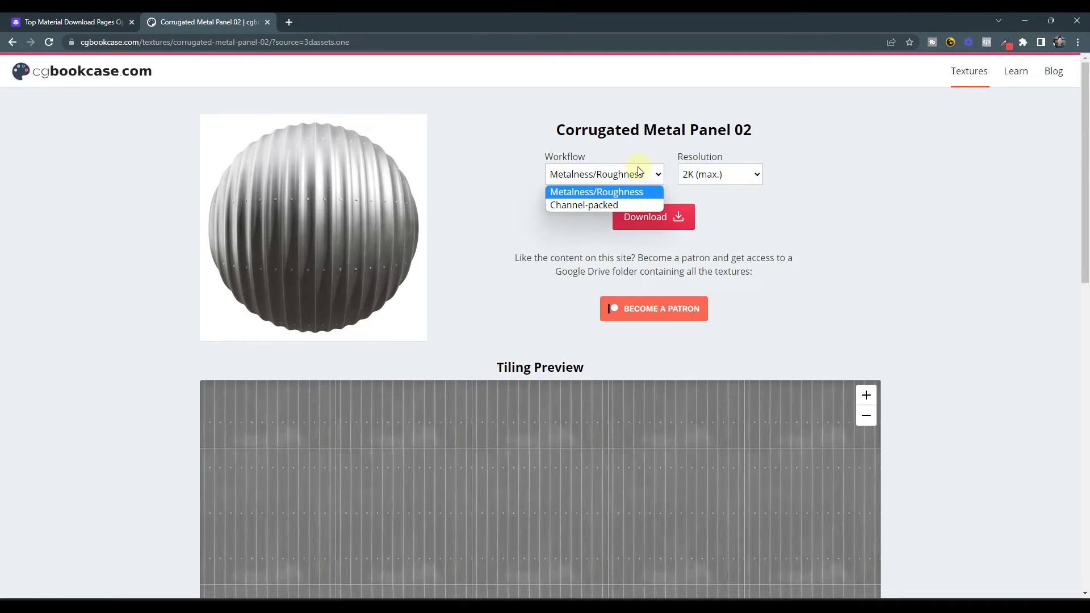
pyautogui.click(627, 193)
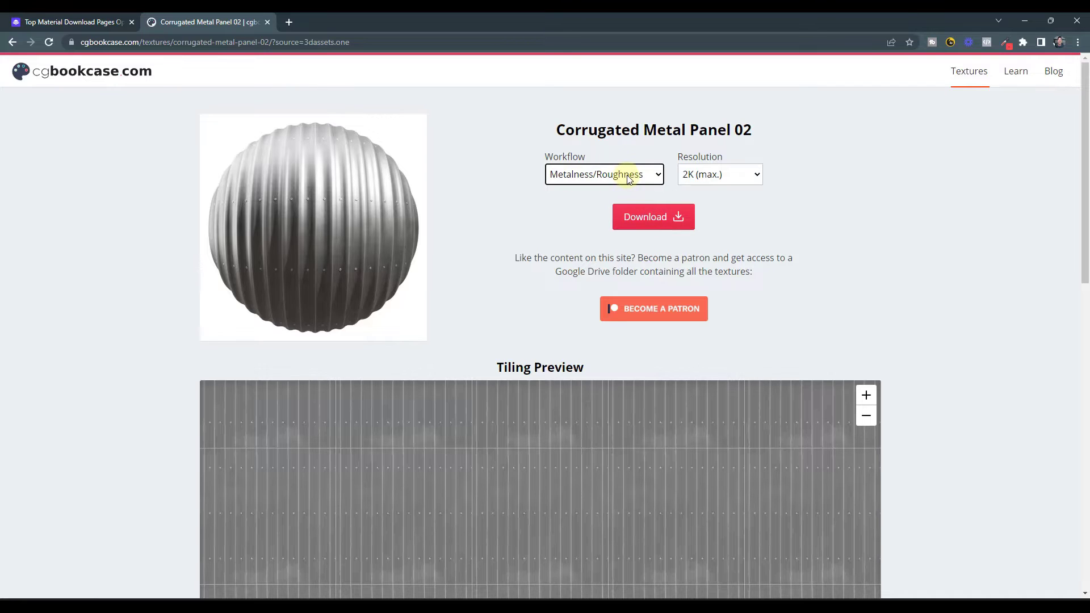
pyautogui.click(731, 179)
pyautogui.click(731, 180)
pyautogui.click(662, 217)
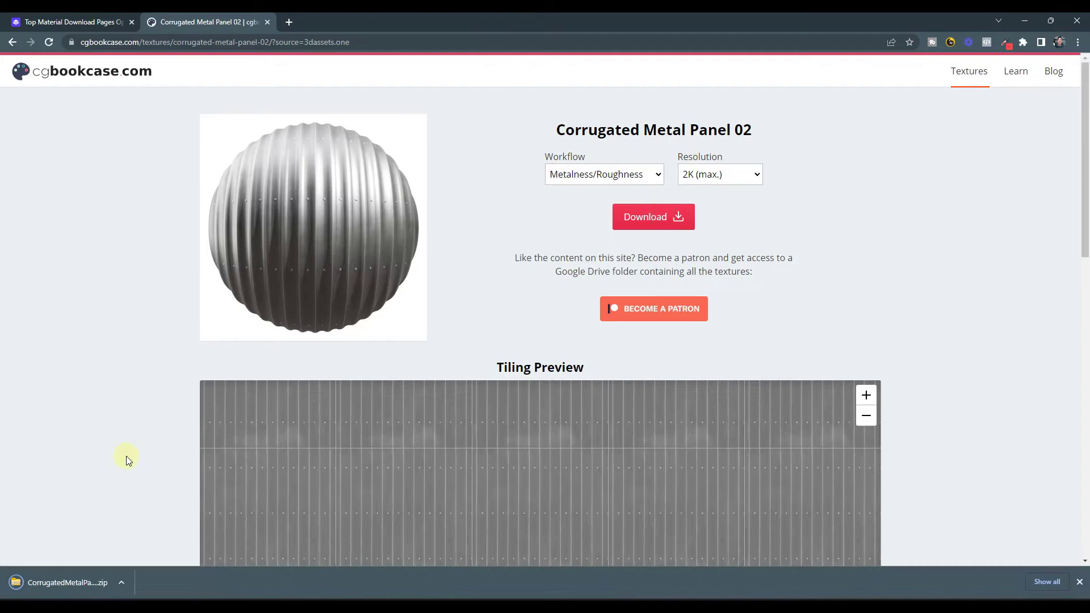
# Open the downloaded texture archive and view the CorrugatedMetalPanel02_2K_AO image.
pyautogui.click(63, 582)
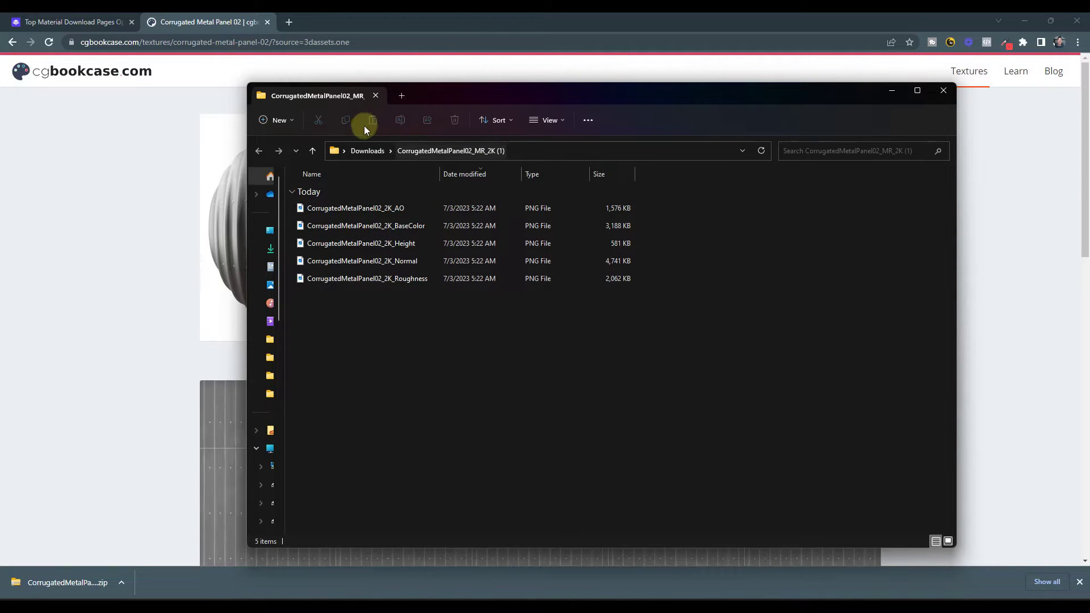
pyautogui.click(357, 207)
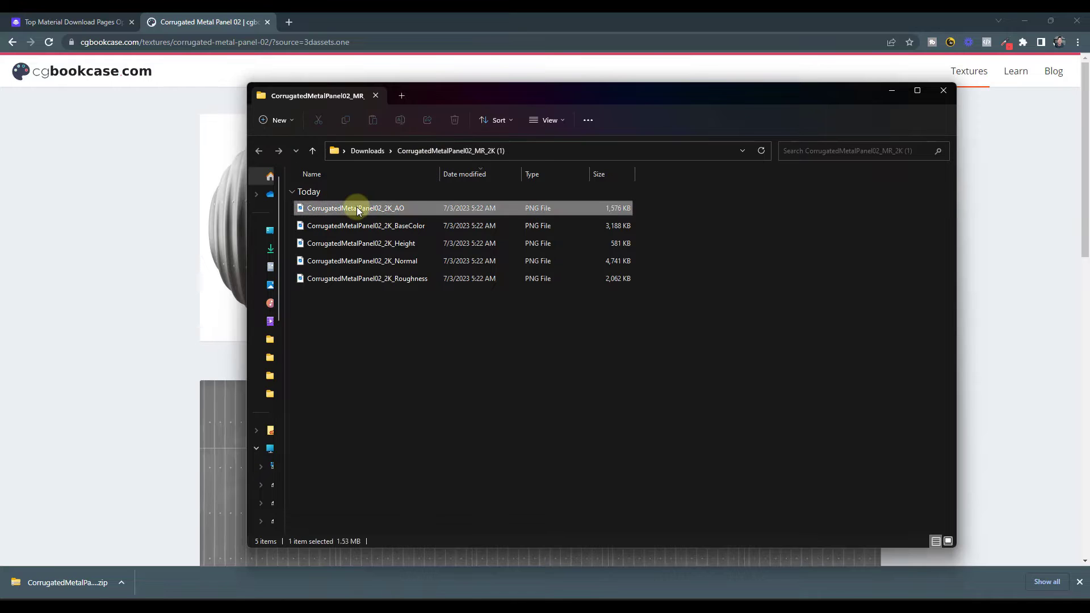
pyautogui.doubleClick(357, 208)
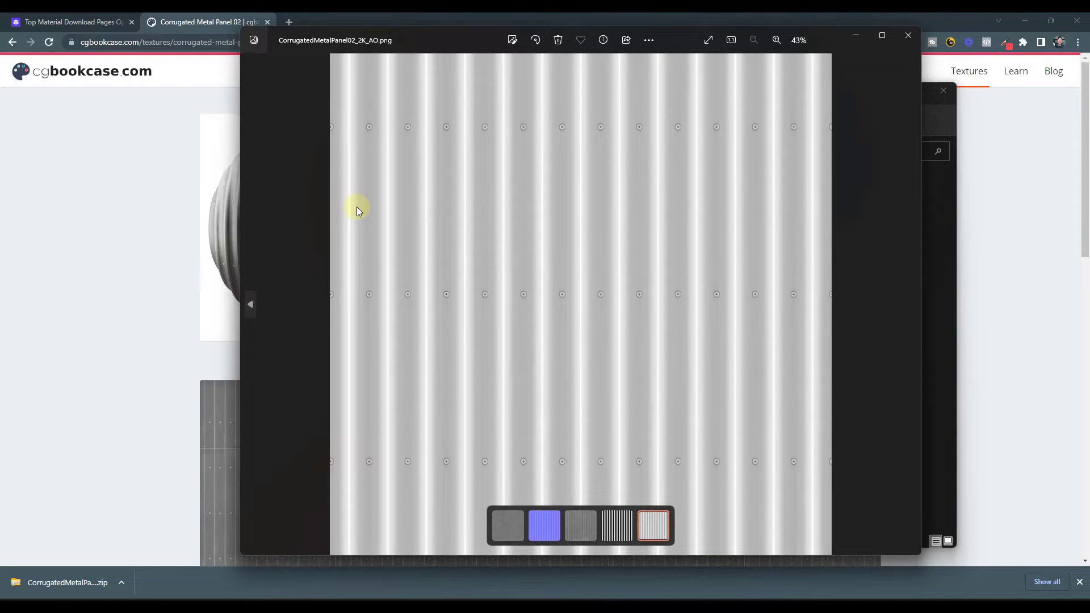
# Compare the Height, BaseColor, Normal, Roughness and AO maps of the downloaded corrugated metal panel texture.
pyautogui.press('Left')
pyautogui.press('Left')
pyautogui.press('Left')
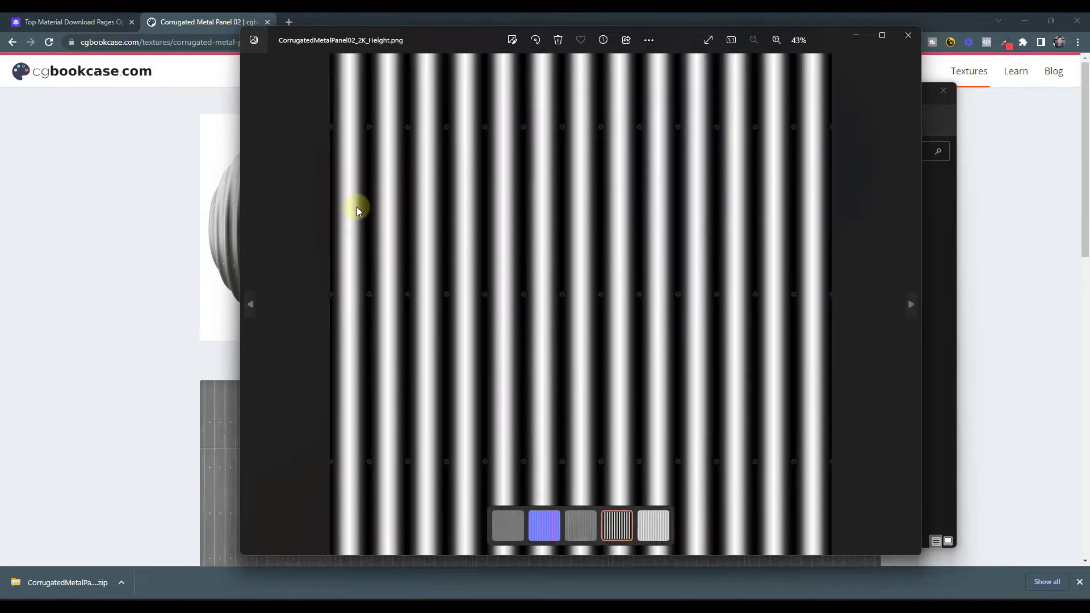
pyautogui.press('Left')
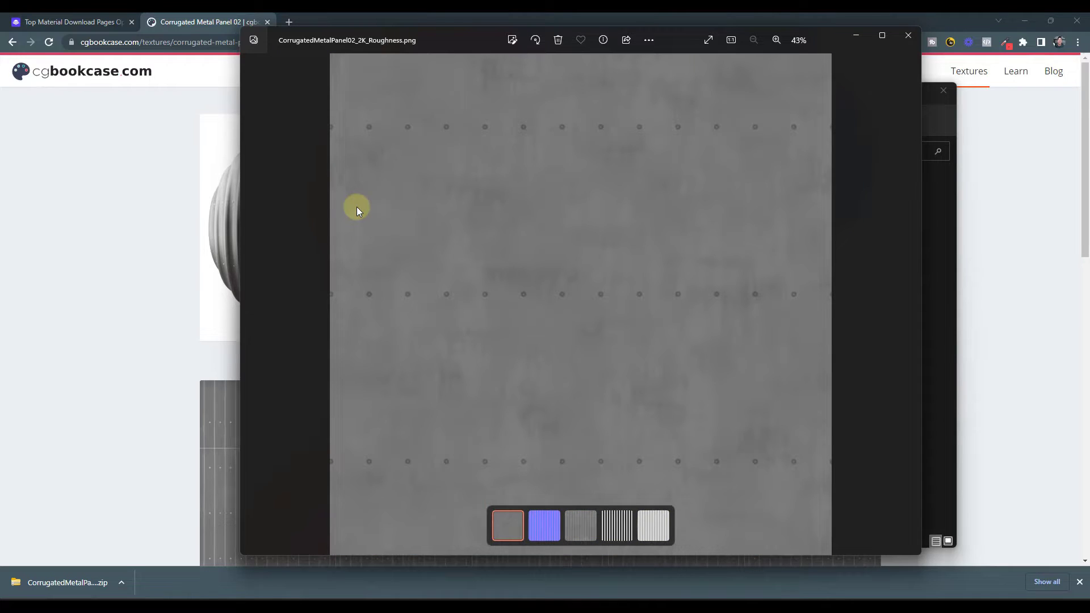
pyautogui.press('Right')
pyautogui.press('Right')
pyautogui.press('Left')
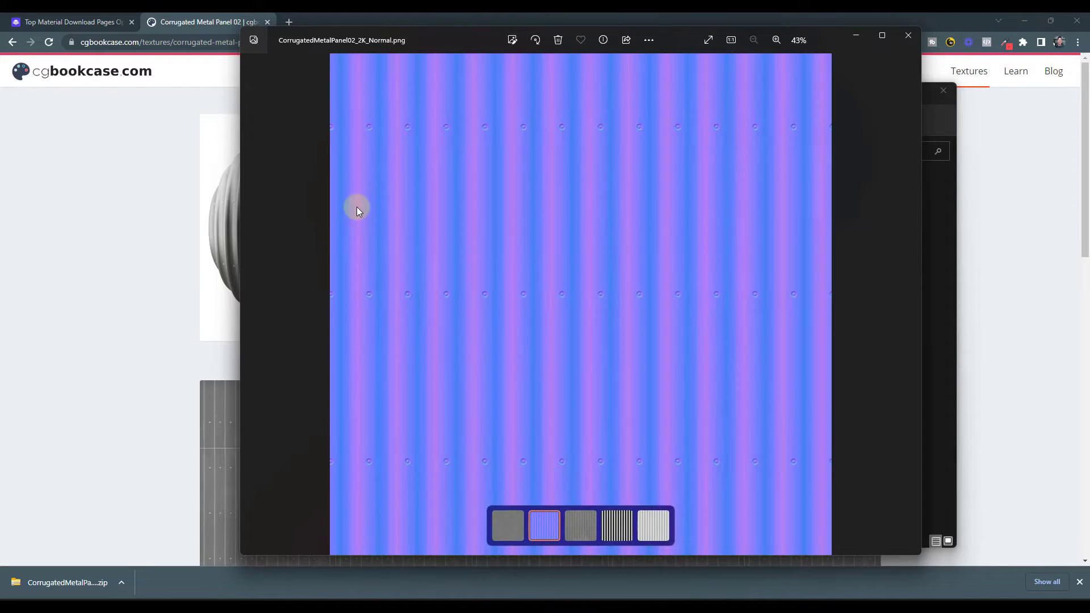
pyautogui.press('Right')
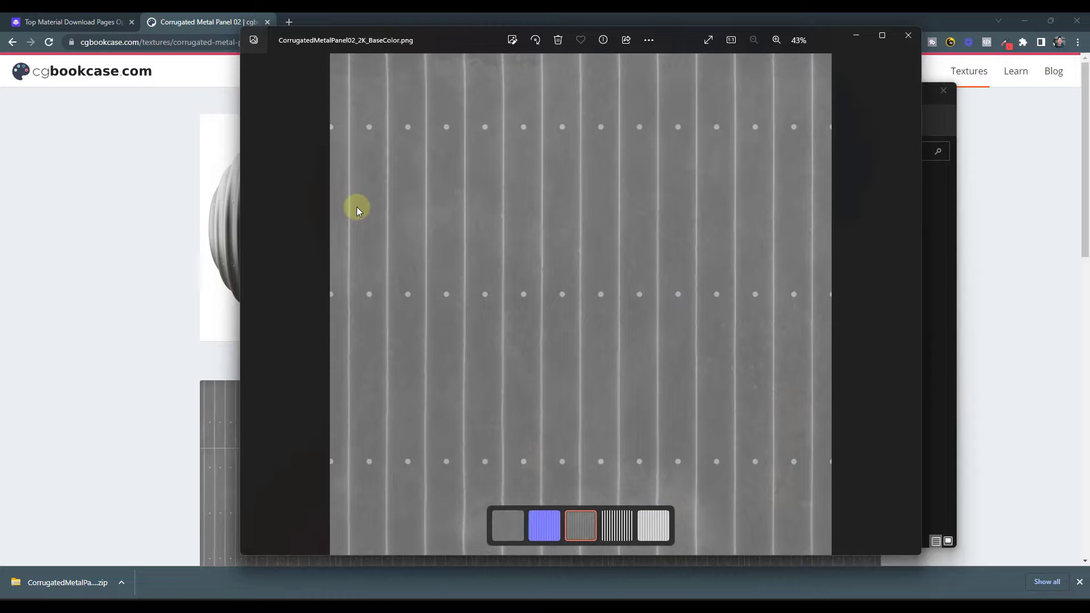
pyautogui.press('Right')
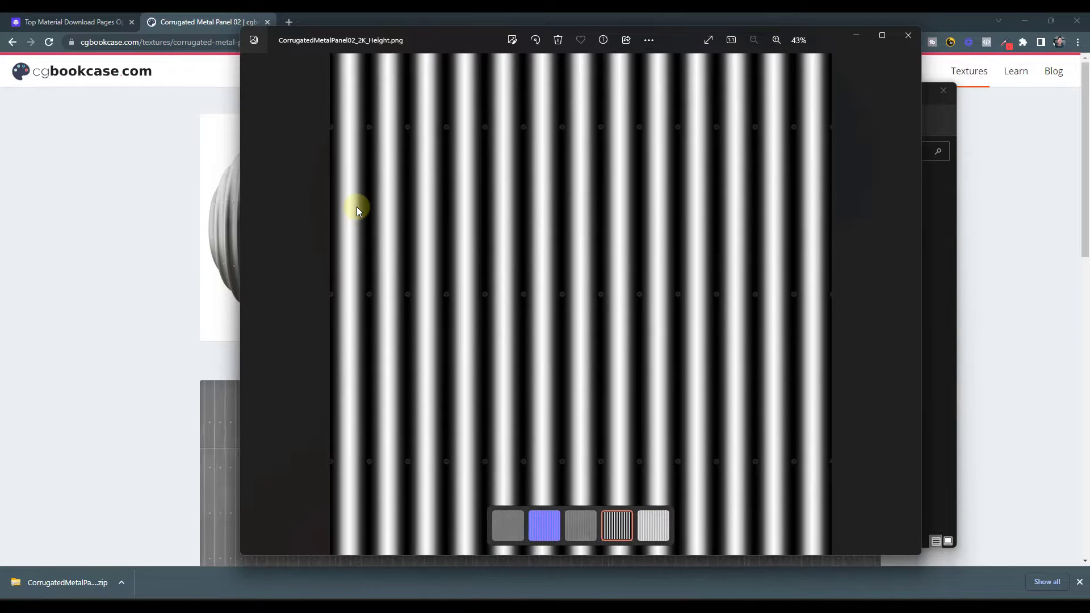
pyautogui.press('Right')
pyautogui.press('Left')
pyautogui.press('Left')
pyautogui.press('Left')
pyautogui.press('Left')
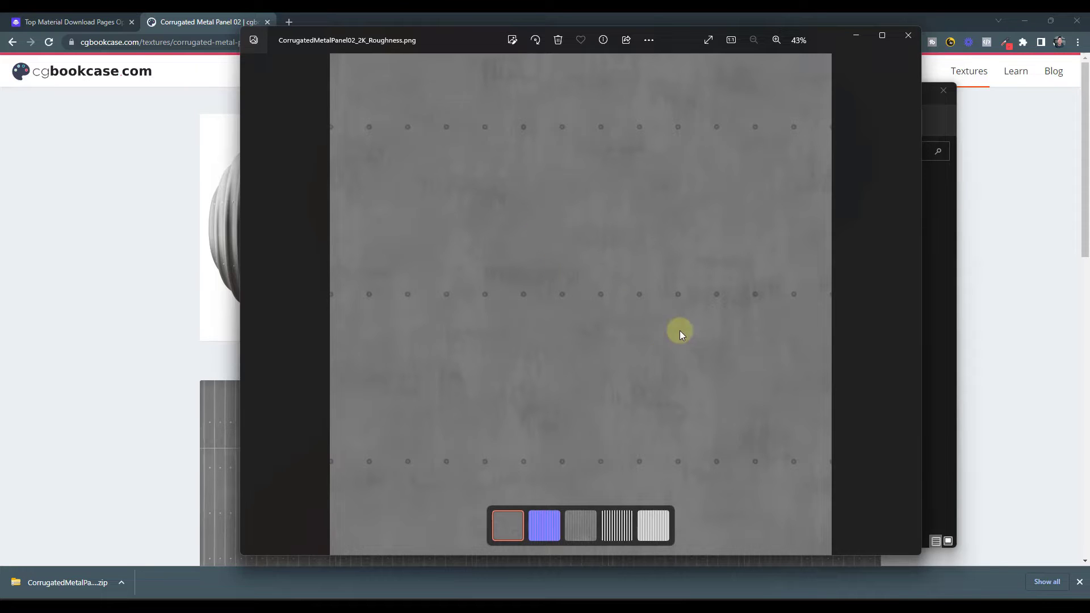
# Switch to Unreal Engine and create a folder named Textures inside the Materials folder directly under Content.
pyautogui.moveTo(792, 595)
pyautogui.click(778, 518)
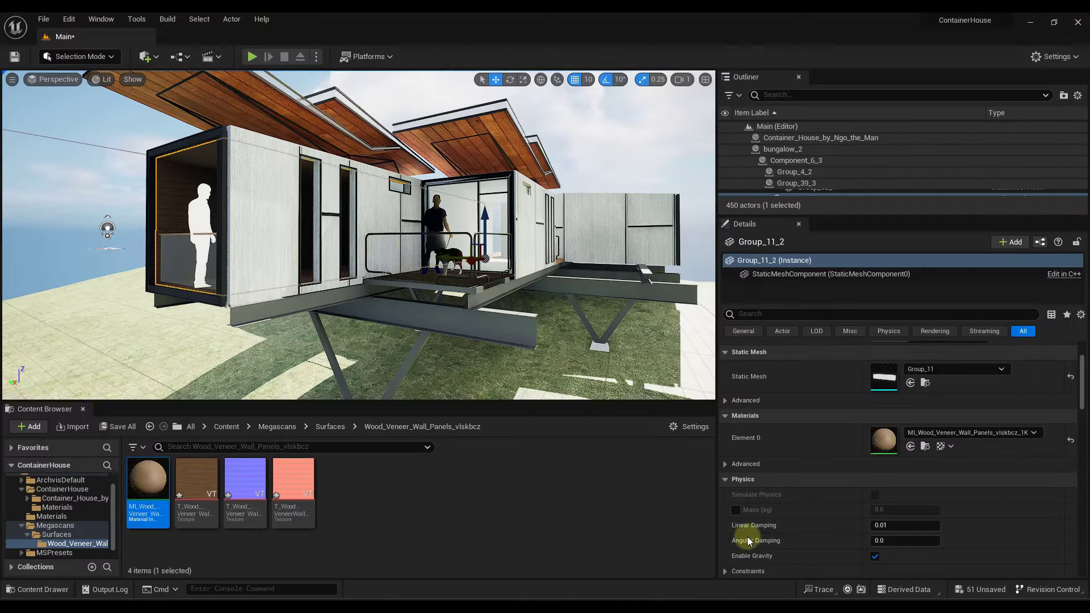
pyautogui.click(55, 517)
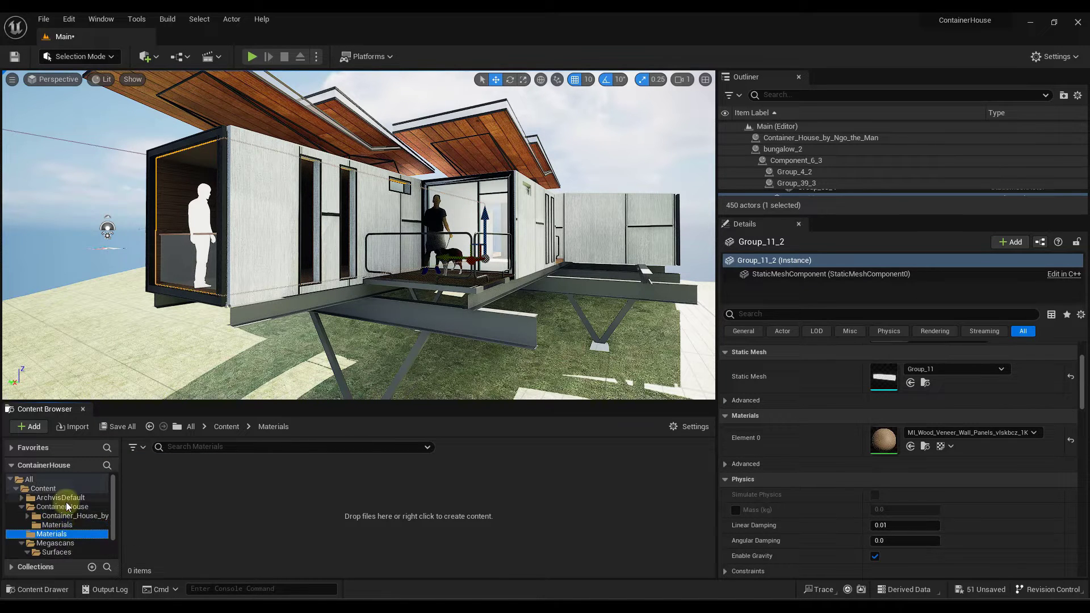
pyautogui.click(21, 489)
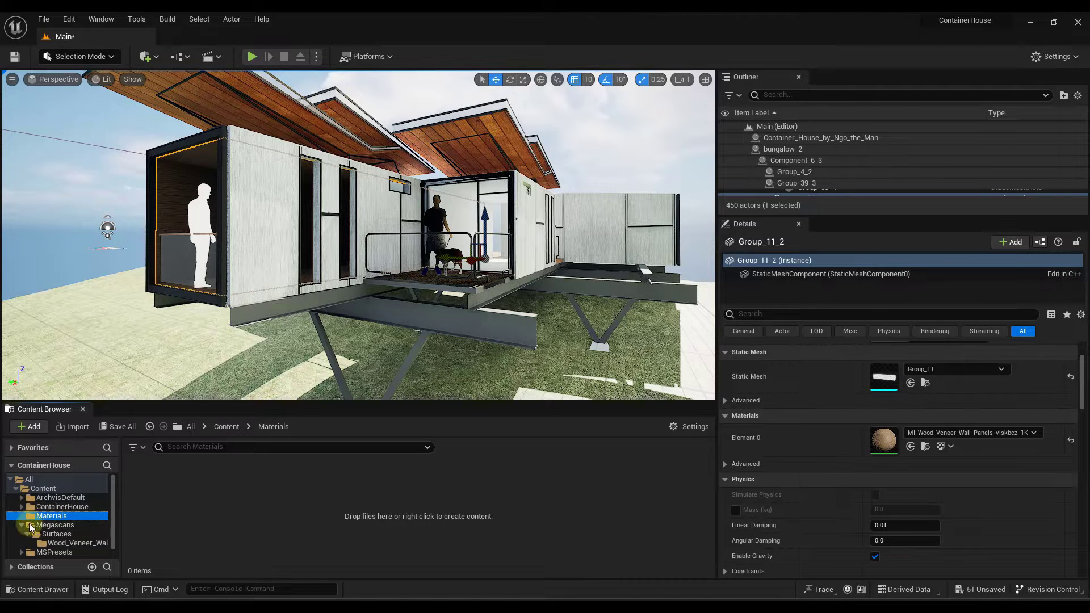
pyautogui.click(21, 525)
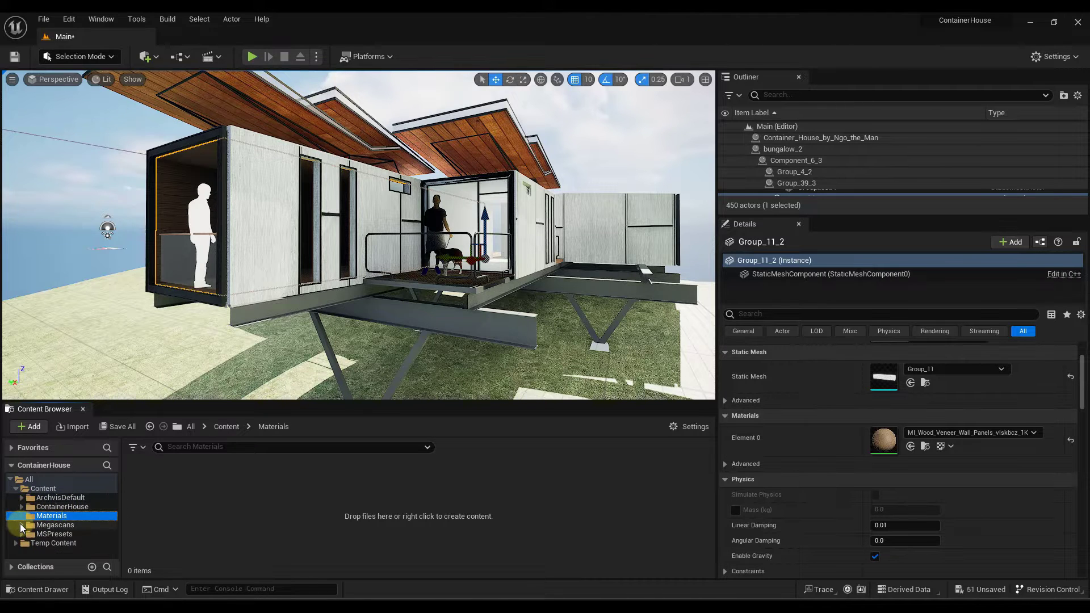
pyautogui.click(38, 489)
pyautogui.rightClick(38, 489)
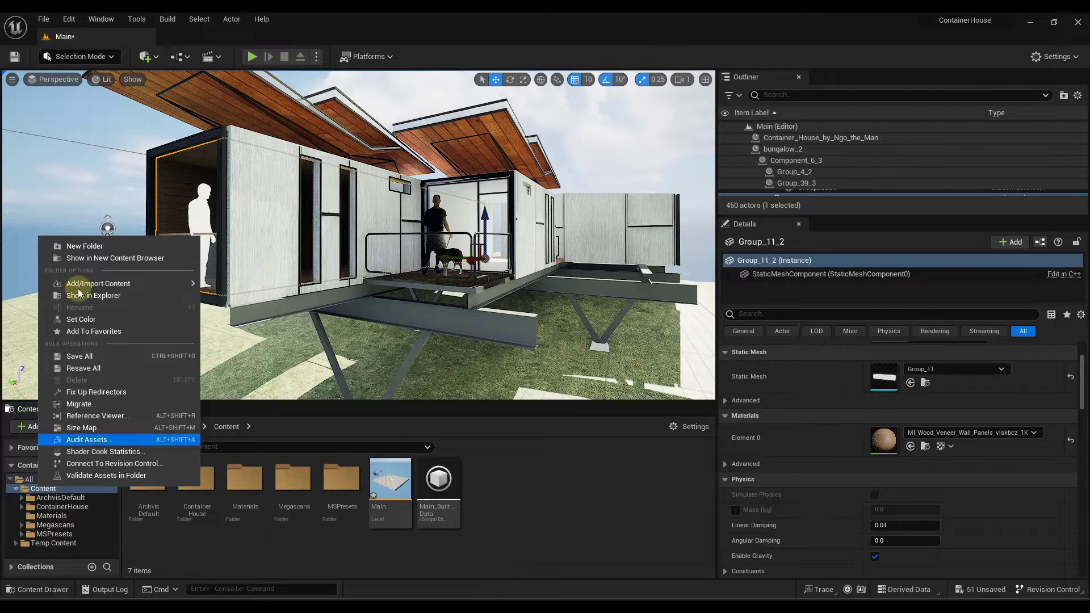
pyautogui.click(52, 516)
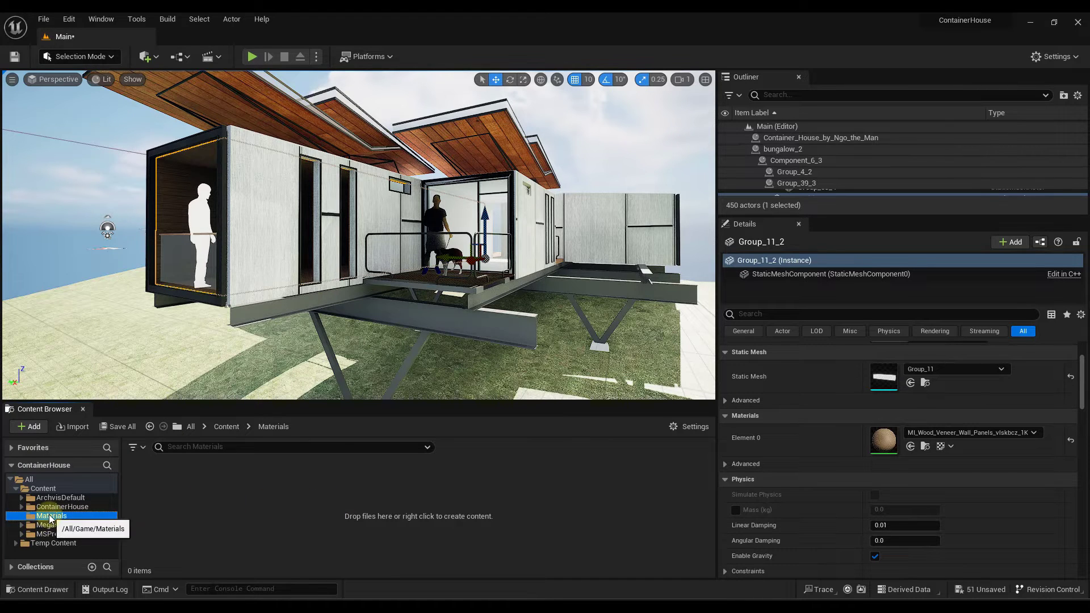
pyautogui.rightClick(206, 495)
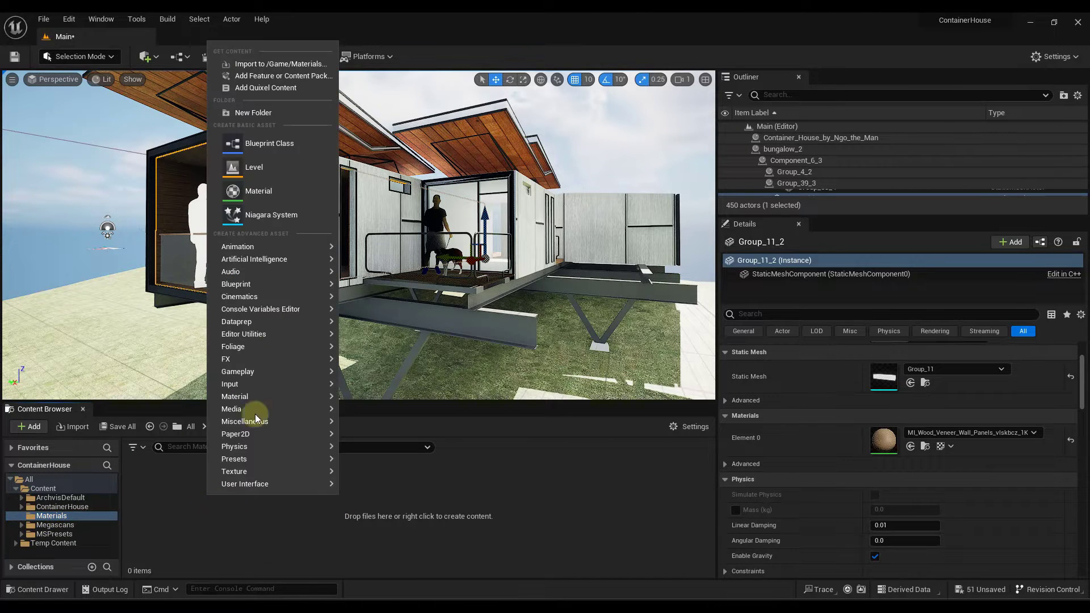
pyautogui.click(253, 113)
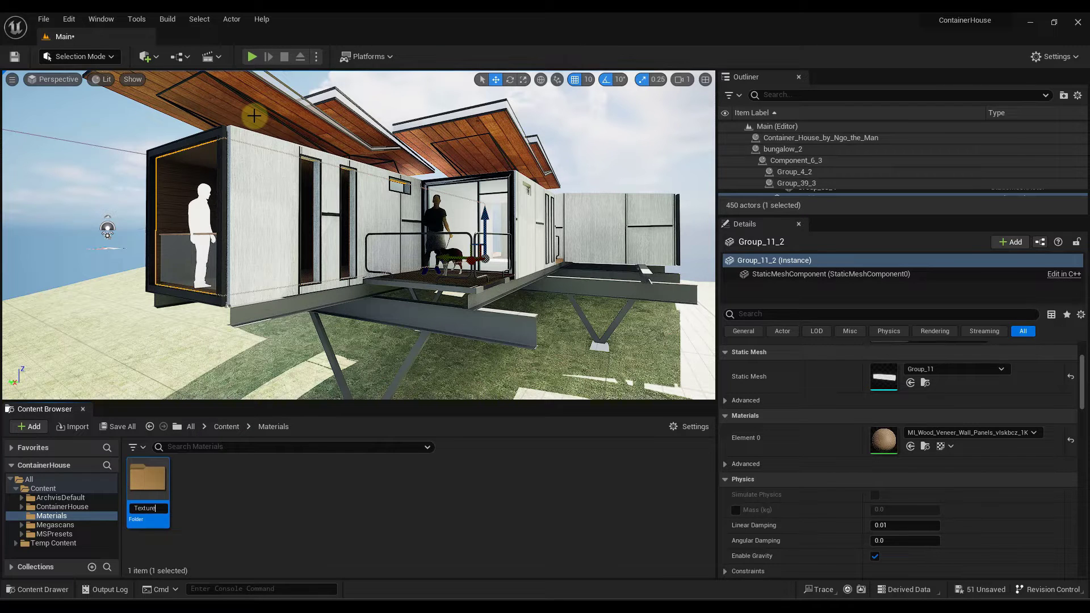
pyautogui.press('Return')
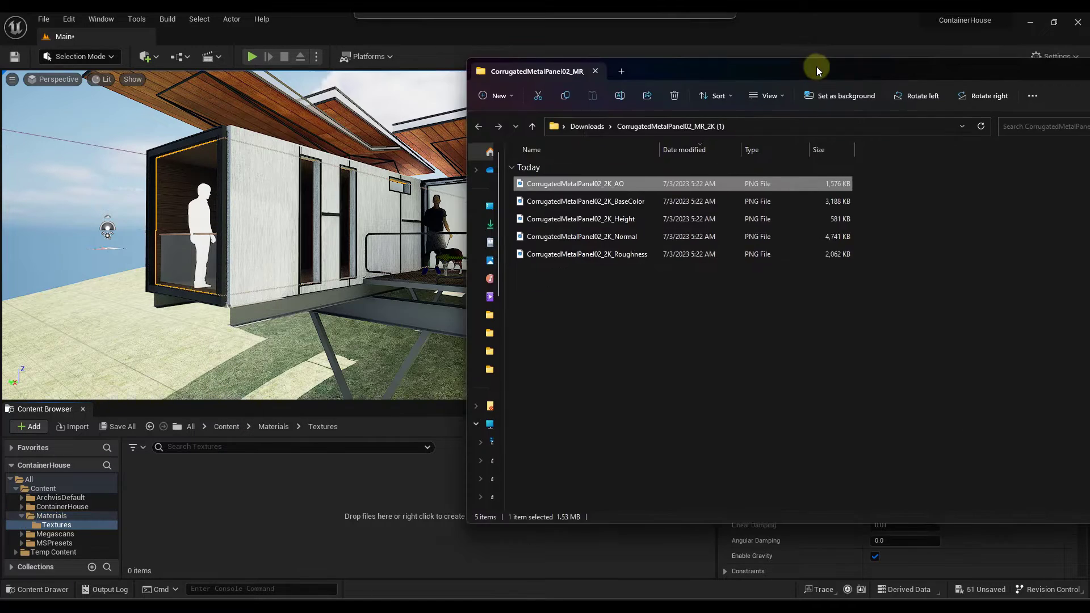
# Import all five CorrugatedMetalPanel02_2K texture files from the downloaded folder into the new Textures folder.
pyautogui.moveTo(823, 84); pyautogui.dragTo(810, 81)
pyautogui.moveTo(701, 274); pyautogui.dragTo(252, 475)
pyautogui.moveTo(162, 482); pyautogui.dragTo(162, 482)
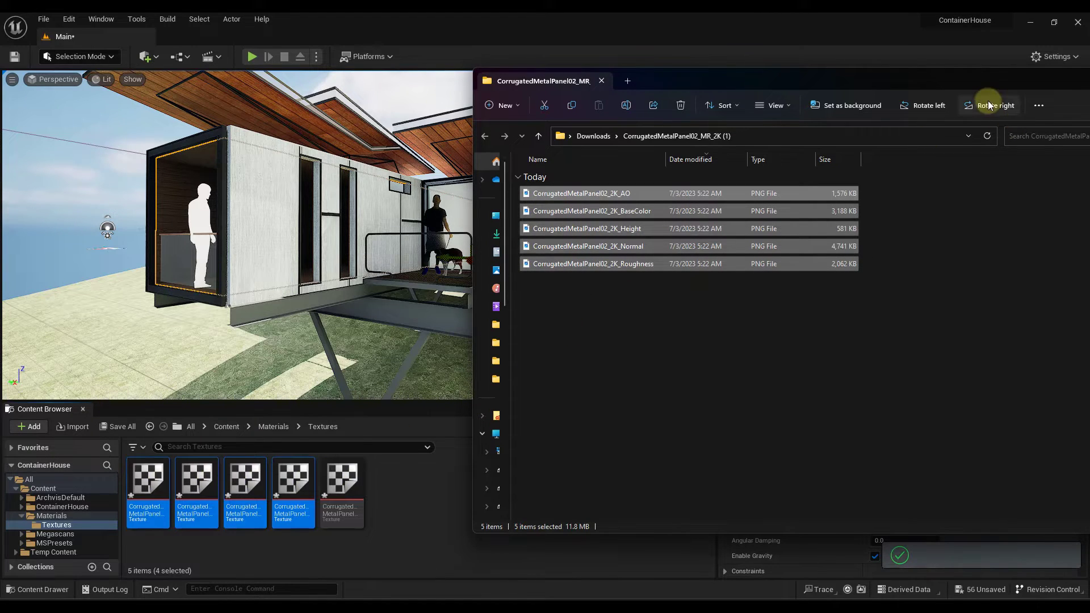
pyautogui.moveTo(982, 80); pyautogui.dragTo(621, 103)
pyautogui.click(807, 98)
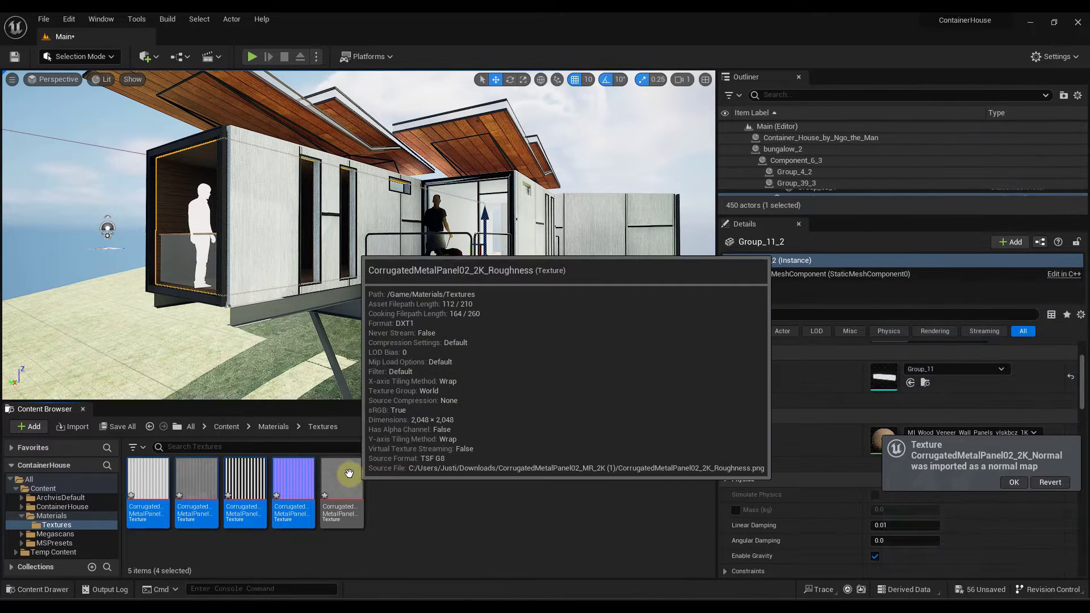
# Inspect the imported ambient occlusion texture in the texture editor, close it and look at the house walls.
pyautogui.doubleClick(147, 487)
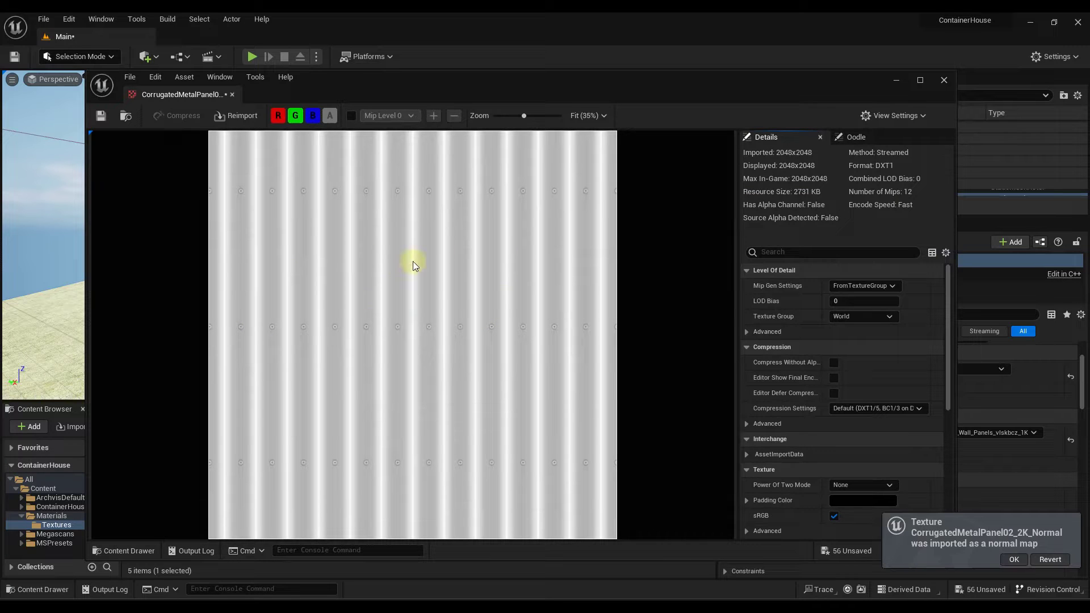
pyautogui.click(942, 80)
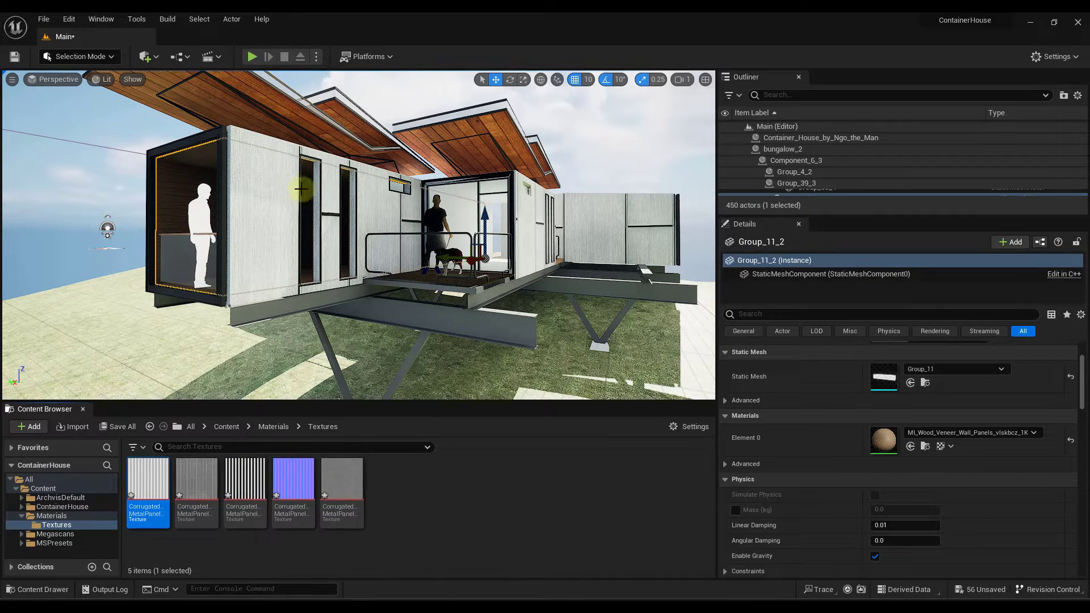
pyautogui.moveTo(417, 270); pyautogui.dragTo(420, 272, button='right')
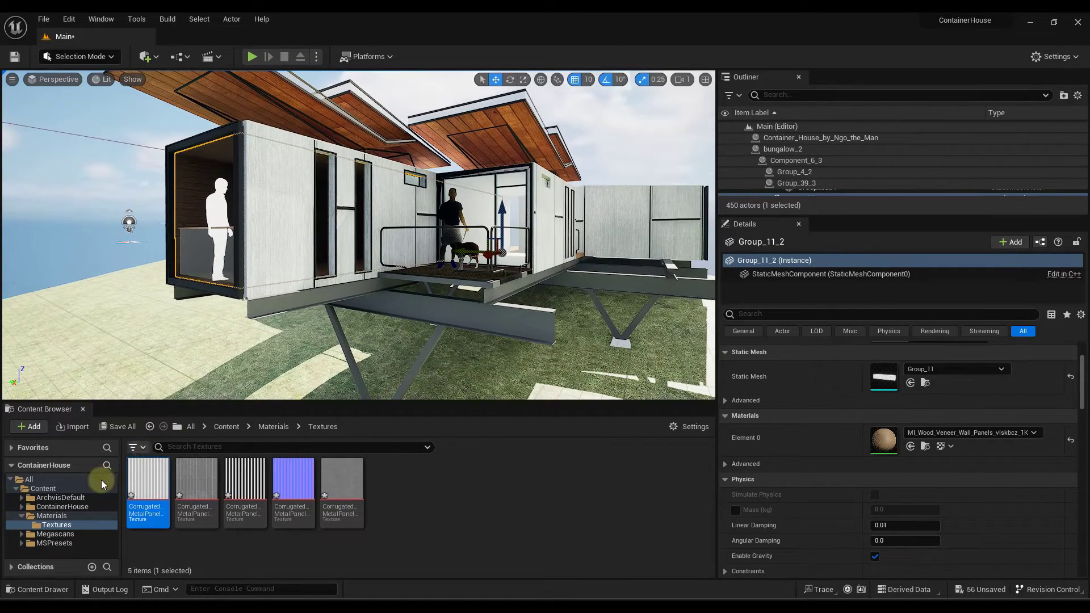
# Create a new material named CorrugatedMetalPanel in the Materials folder.
pyautogui.click(64, 515)
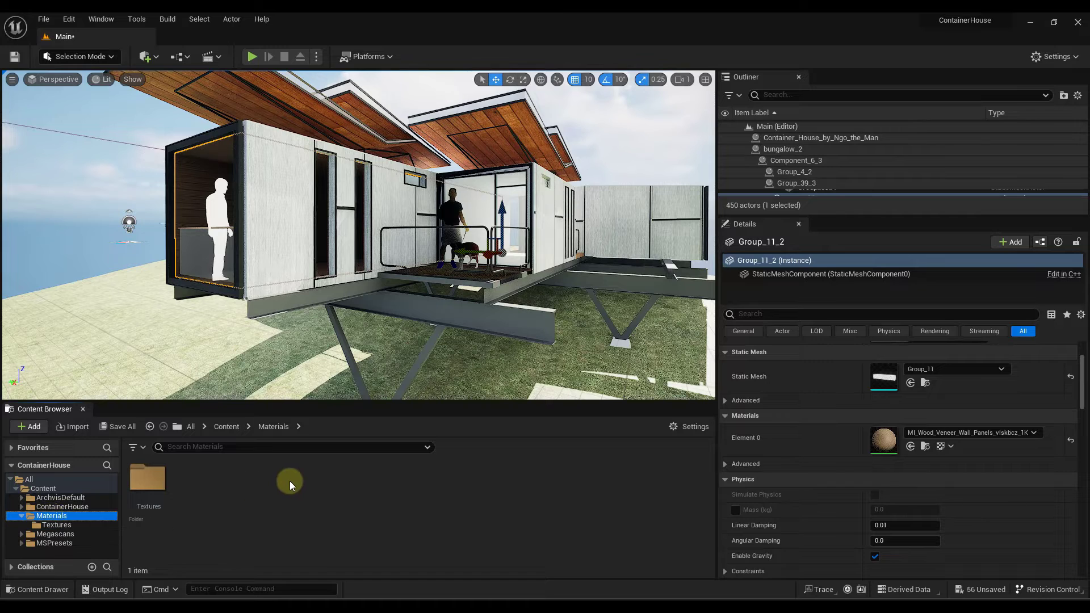
pyautogui.rightClick(207, 474)
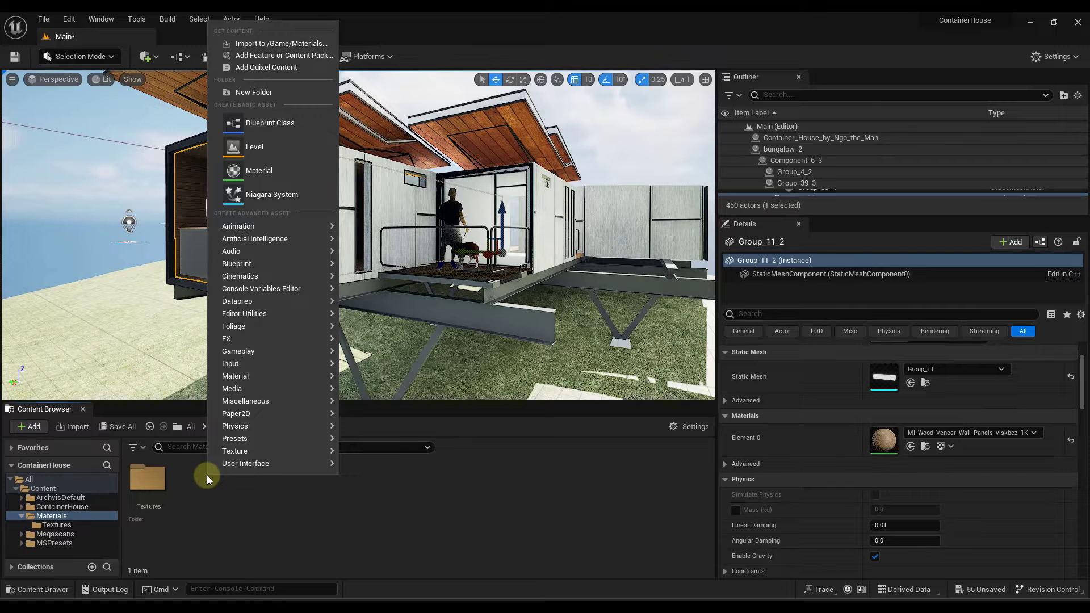
pyautogui.click(264, 172)
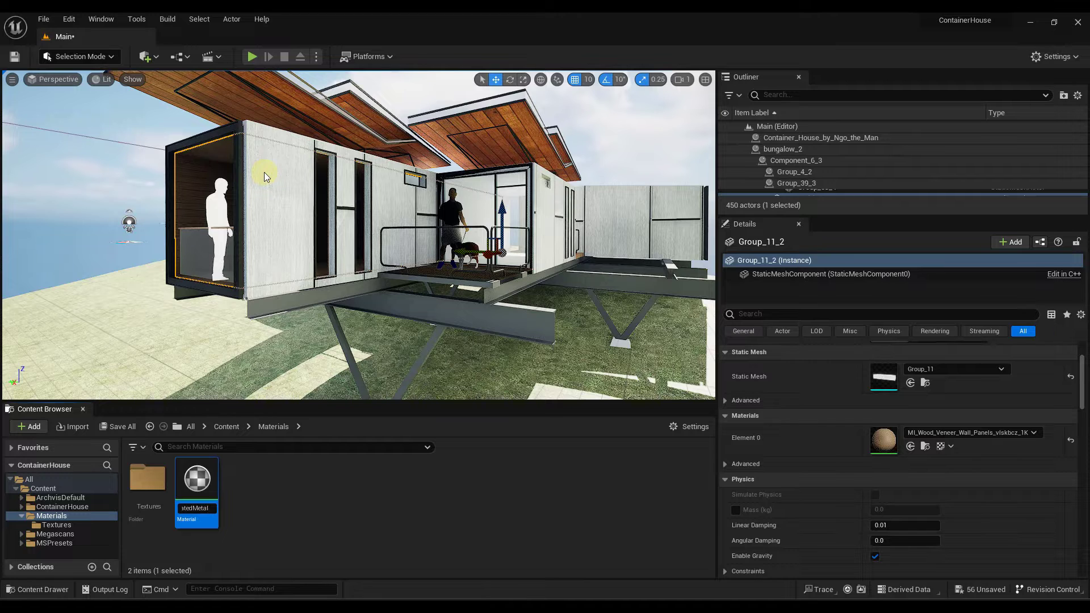
pyautogui.press('Return')
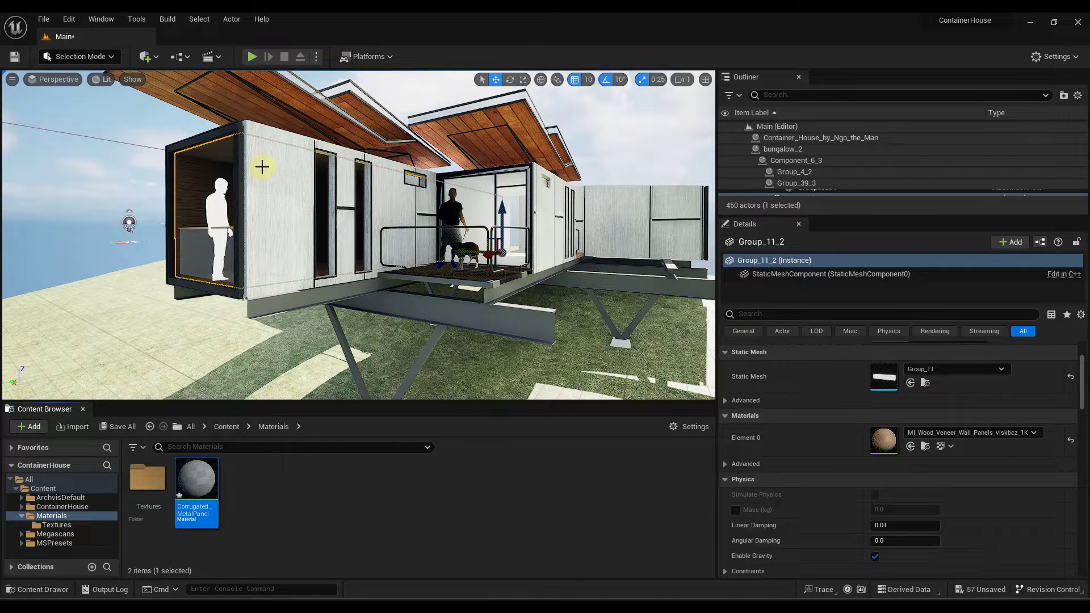
# Open the CorrugatedMetalPanel material and examine the inputs of its result node in the material graph.
pyautogui.doubleClick(205, 489)
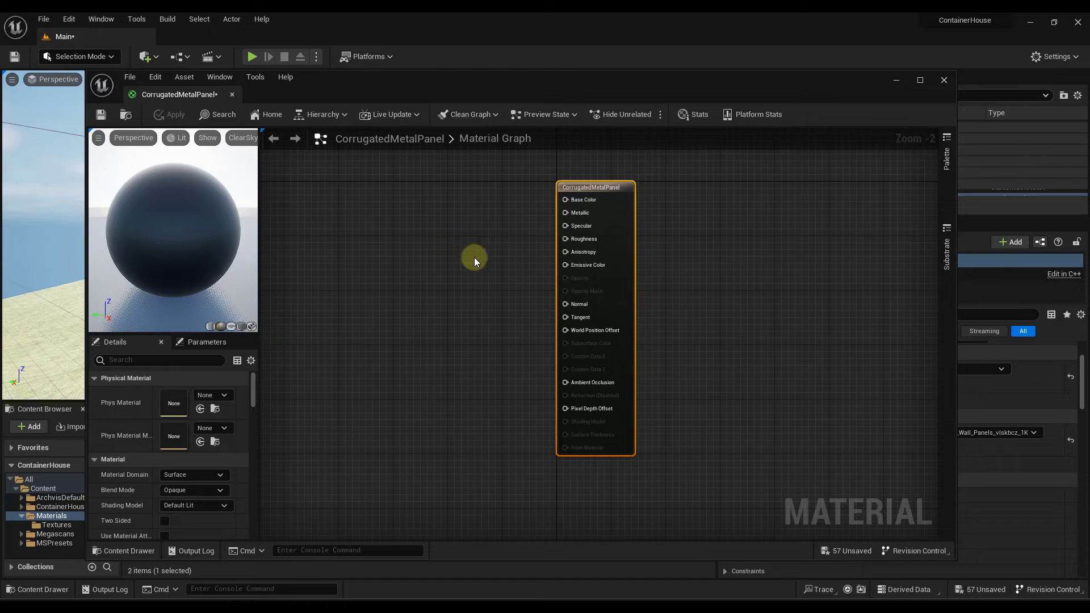
pyautogui.moveTo(533, 256); pyautogui.dragTo(586, 248, button='right')
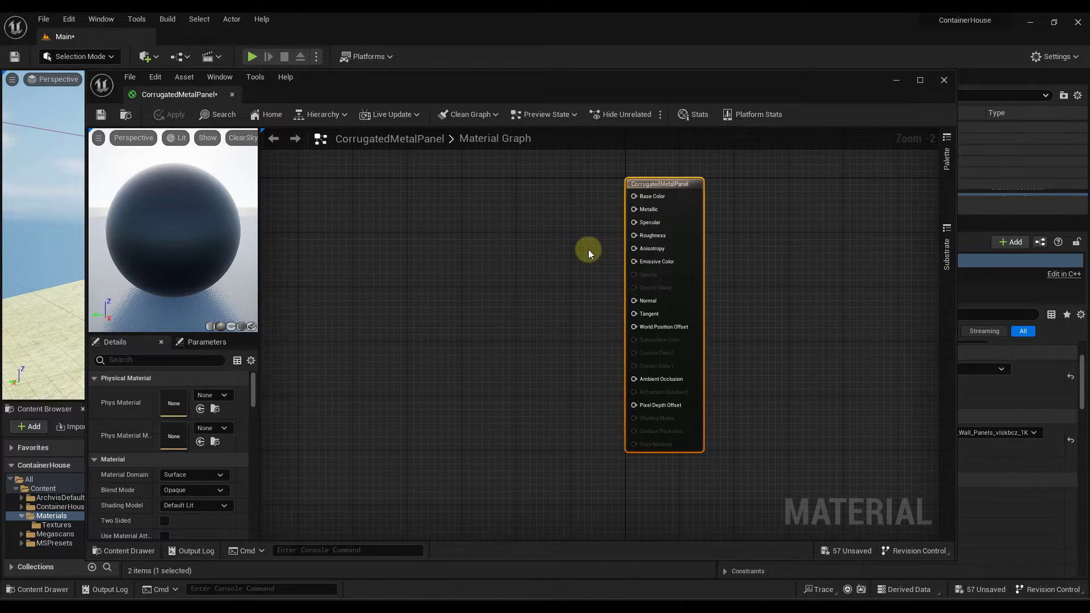
pyautogui.scroll(-1, 591, 250)
pyautogui.scroll(3, 651, 189)
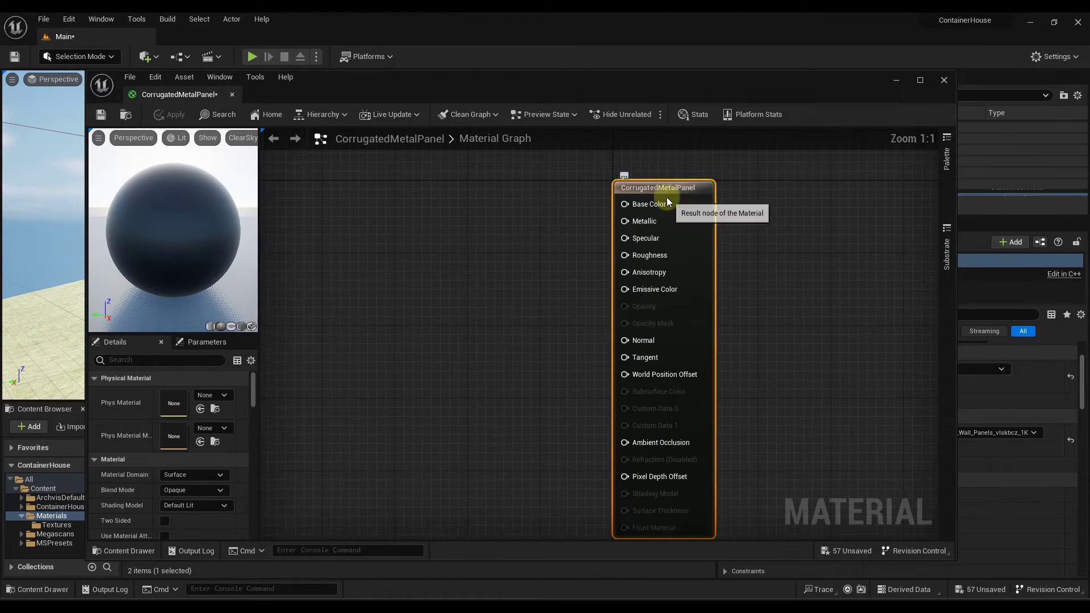
pyautogui.scroll(-2, 666, 197)
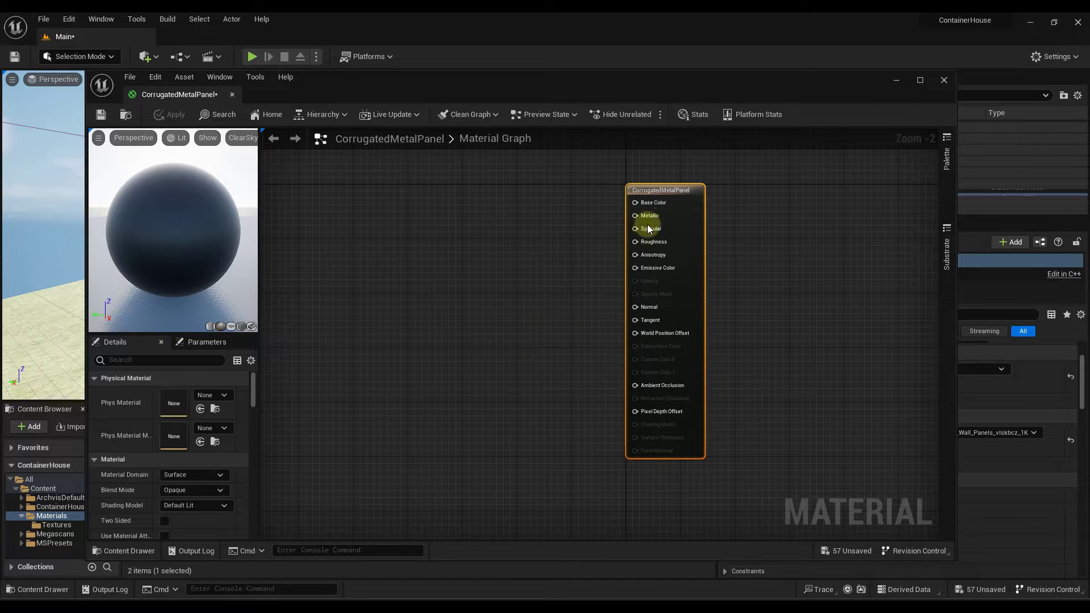
pyautogui.scroll(2, 660, 205)
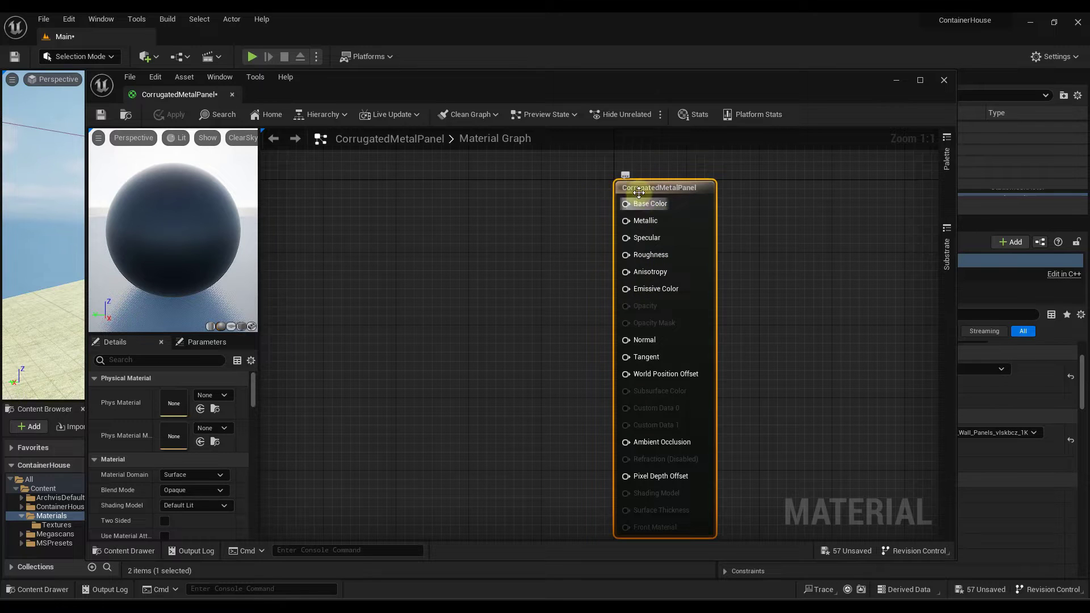
pyautogui.scroll(-4, 534, 340)
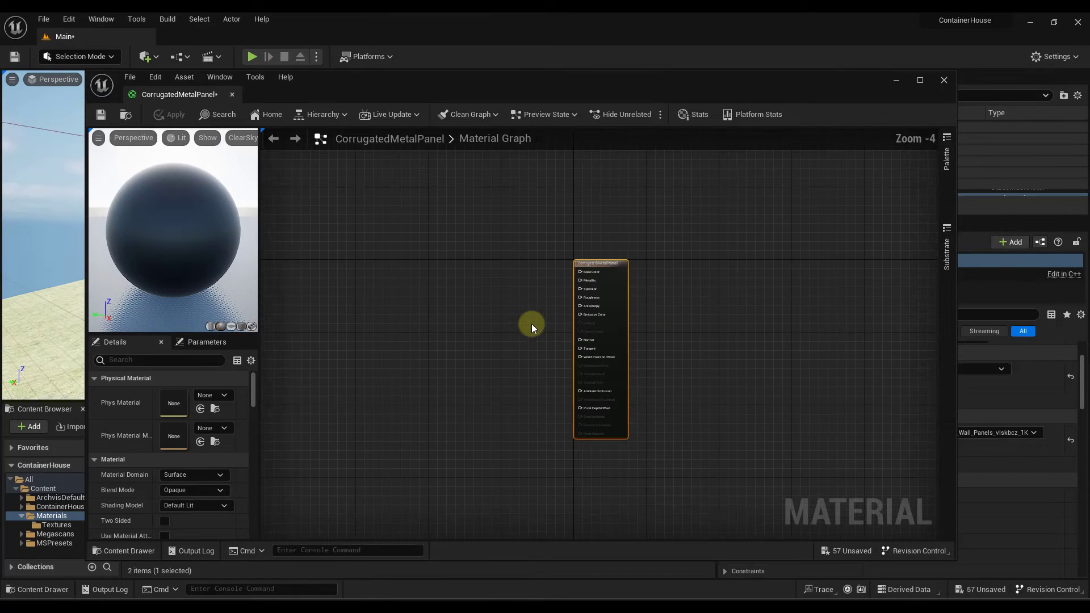
pyautogui.scroll(3, 564, 278)
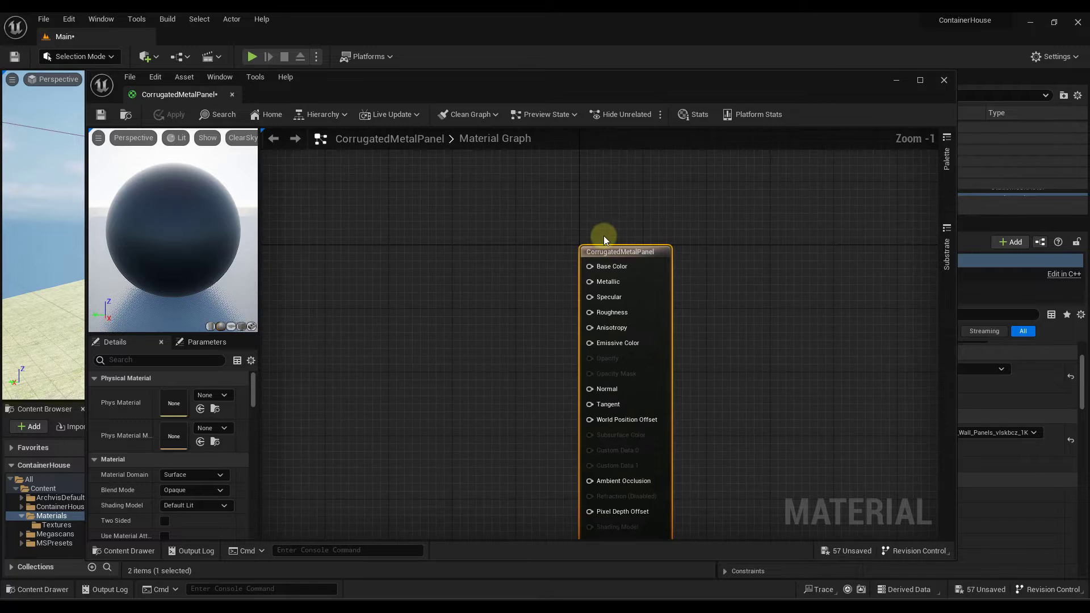
# Add the CorrugatedMetalPanel02_2K_BaseColor texture from the Materials/Textures folder to the material graph and connect its RGB output to Base Color.
pyautogui.click(127, 551)
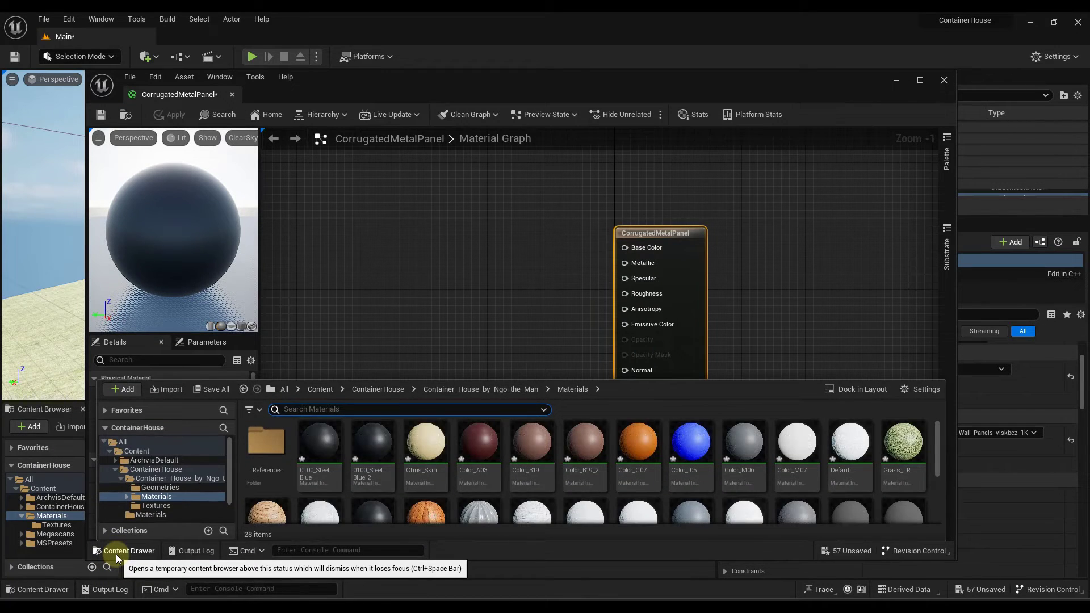
pyautogui.click(144, 514)
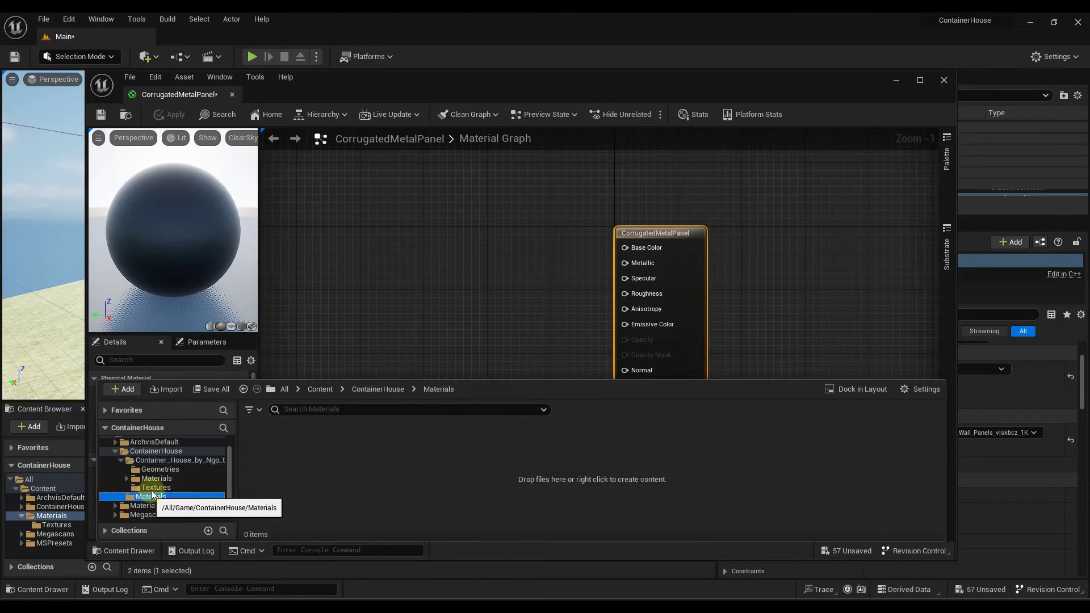
pyautogui.click(143, 506)
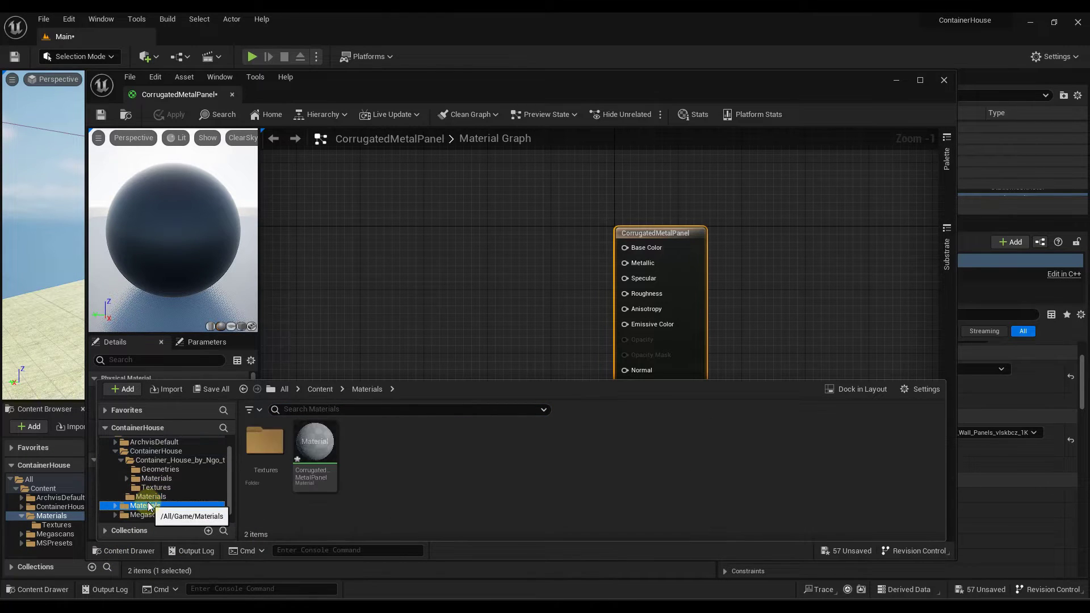
pyautogui.doubleClick(268, 449)
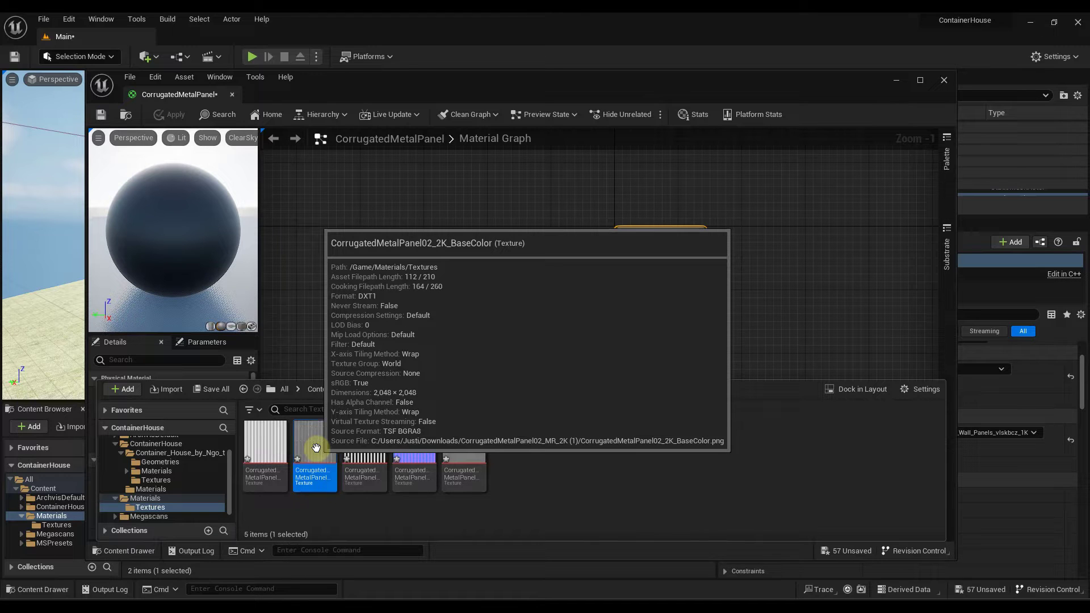
pyautogui.moveTo(317, 448); pyautogui.dragTo(379, 217)
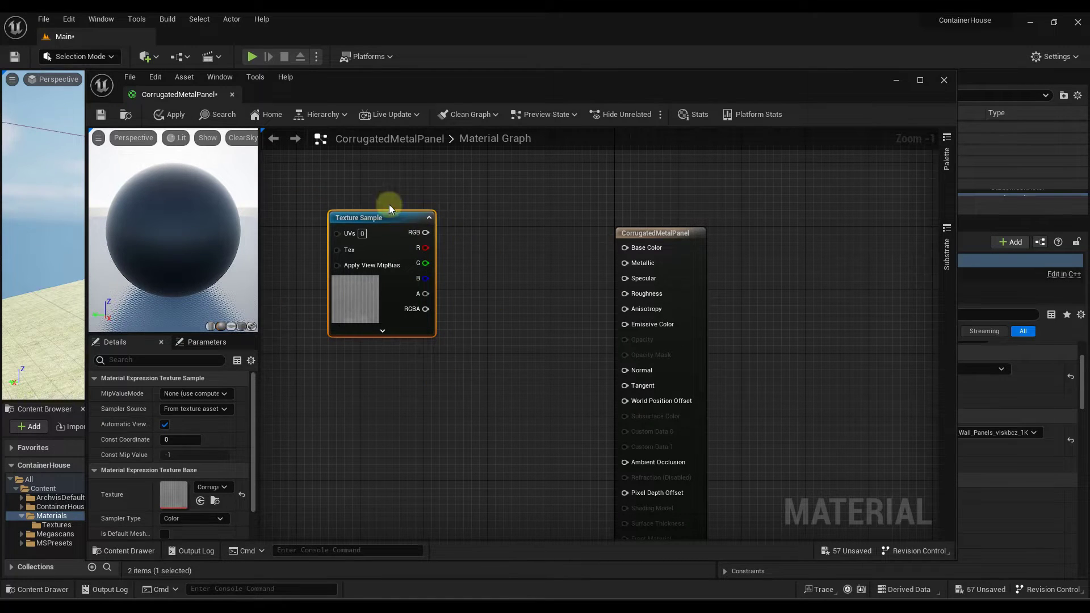
pyautogui.moveTo(366, 220); pyautogui.dragTo(622, 248)
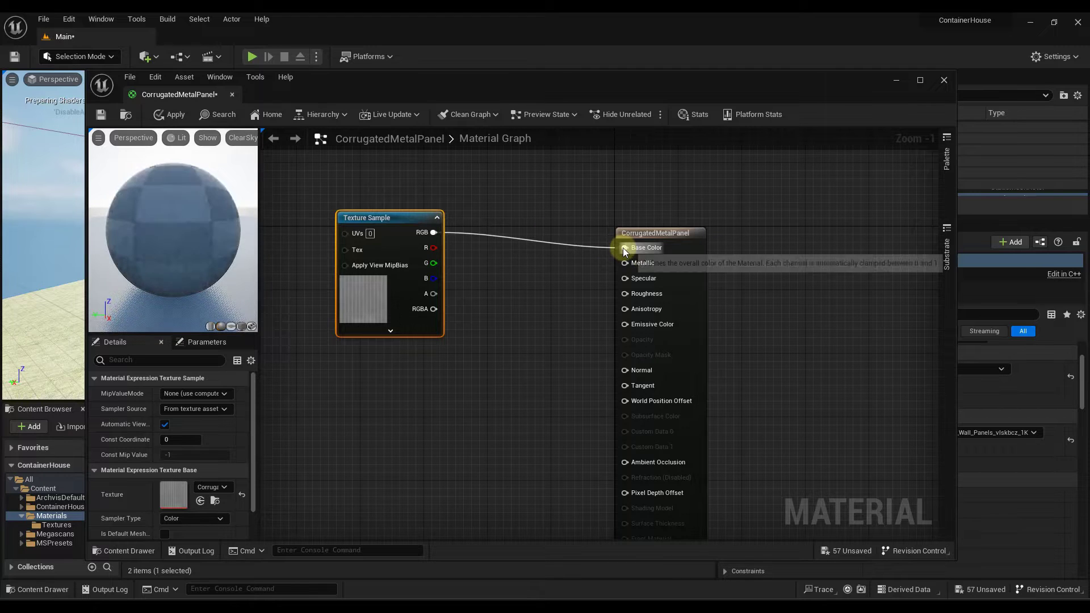
# Widen the material preview, switch its preview mesh to a cube and inspect the corrugated base color from several angles.
pyautogui.scroll(-3, 186, 231)
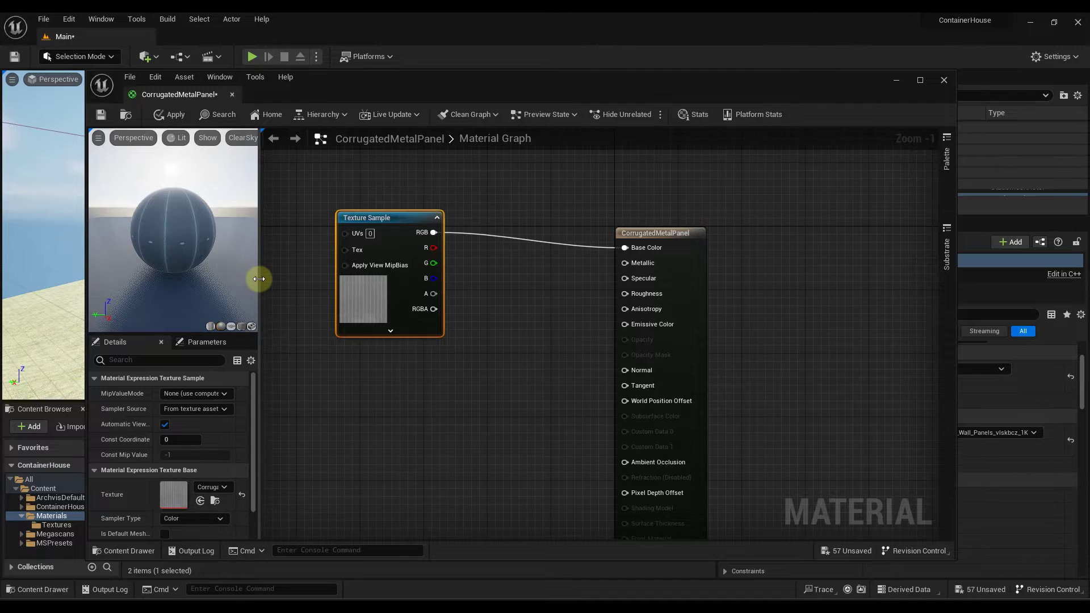
pyautogui.moveTo(257, 279); pyautogui.dragTo(340, 279)
pyautogui.scroll(-2, 243, 240)
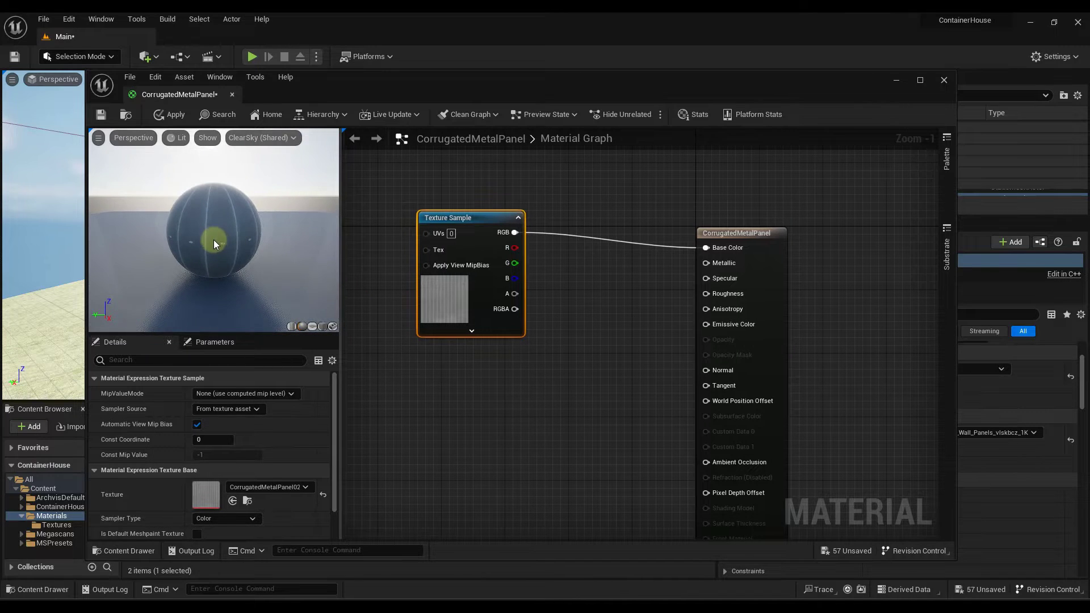
pyautogui.click(312, 327)
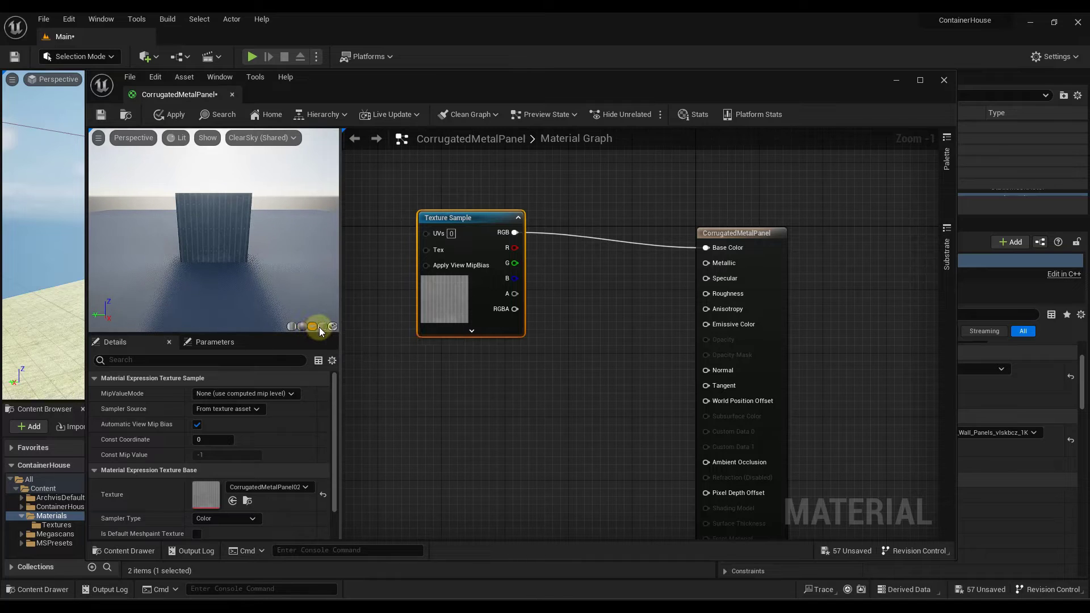
pyautogui.click(322, 327)
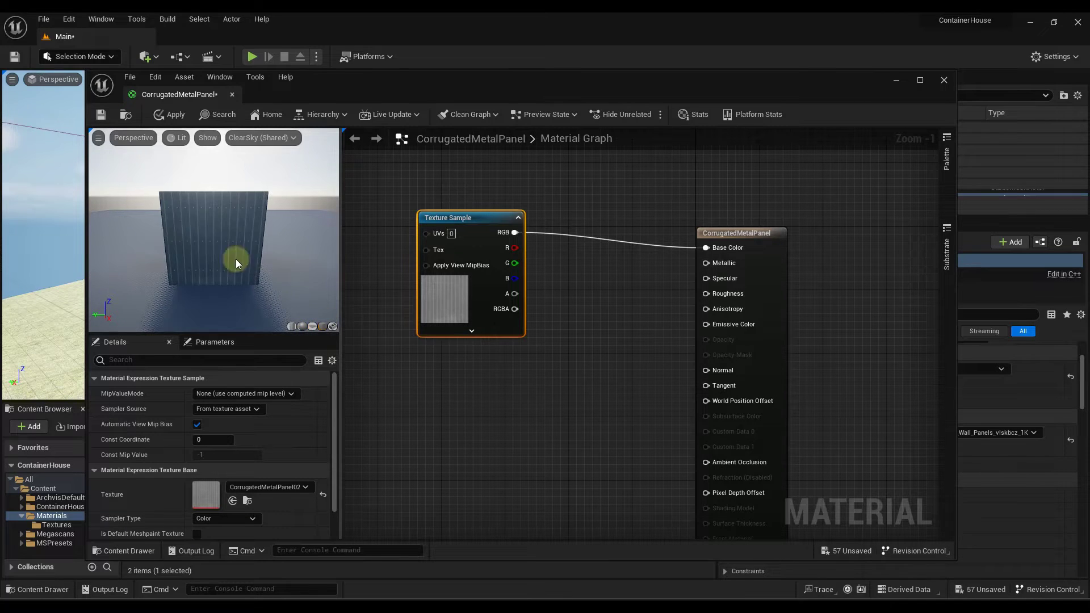
pyautogui.moveTo(171, 236); pyautogui.dragTo(270, 260)
pyautogui.scroll(5, 263, 232)
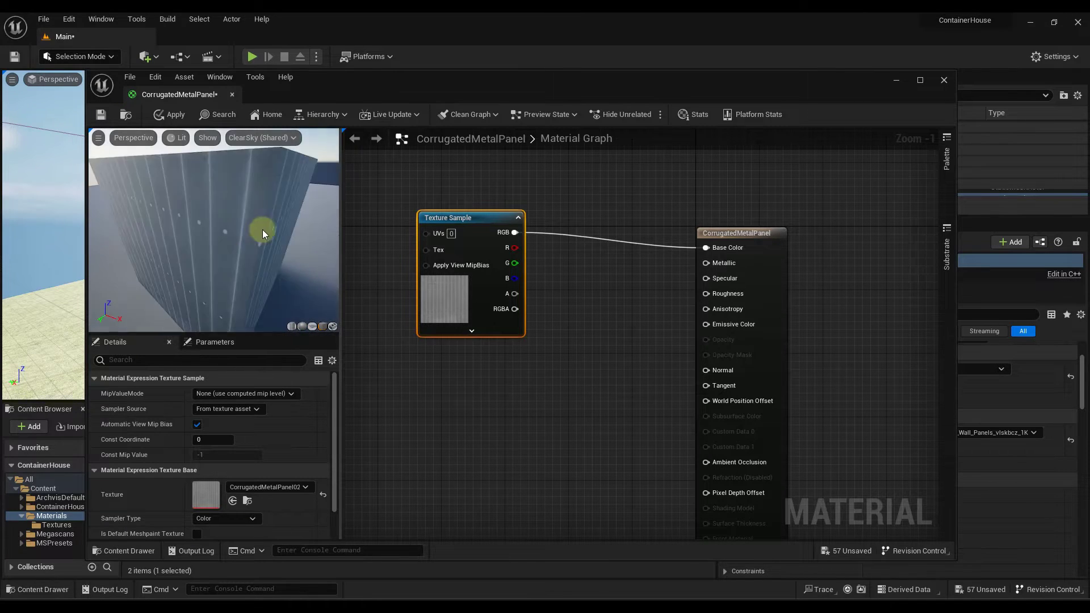
pyautogui.scroll(-5, 223, 221)
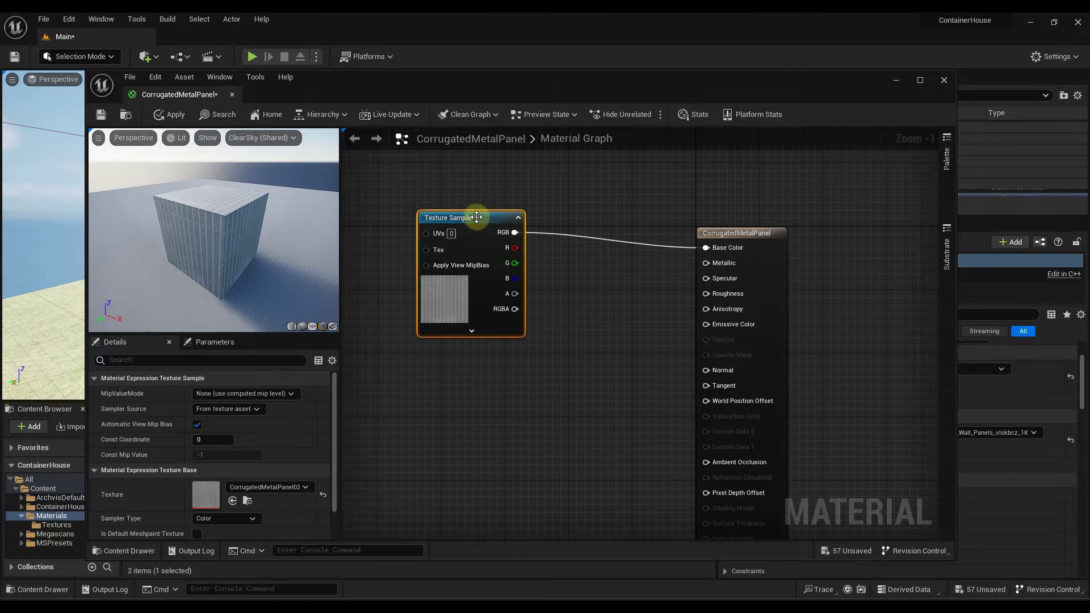
# Spread the base color texture sample and the CorrugatedMetalPanel result node apart to make room in the graph.
pyautogui.moveTo(475, 218); pyautogui.dragTo(483, 171)
pyautogui.moveTo(694, 232); pyautogui.dragTo(765, 247)
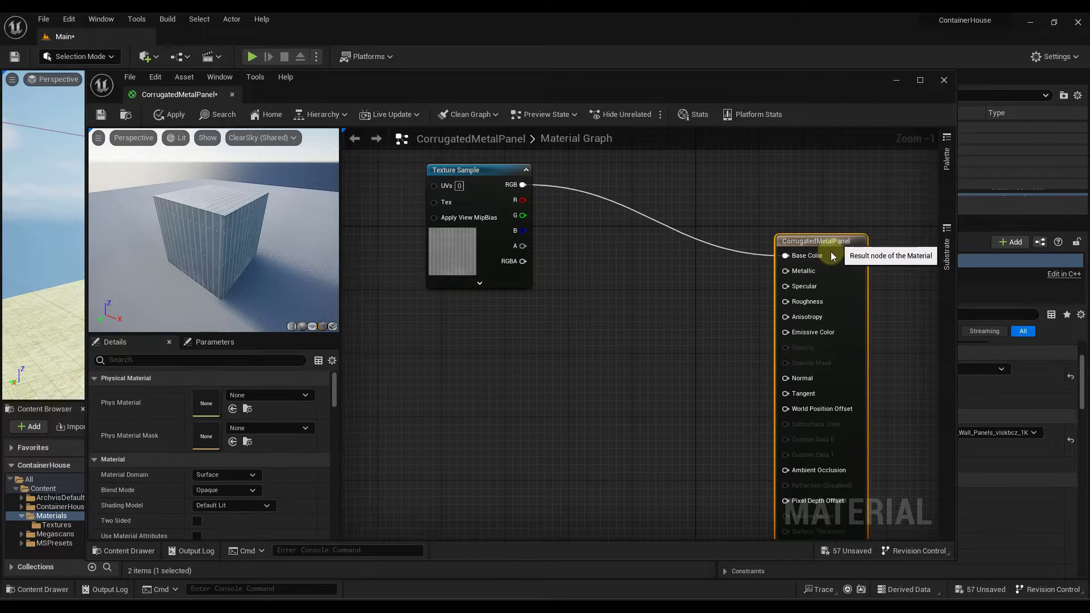
pyautogui.moveTo(473, 171); pyautogui.dragTo(495, 162)
# Add the ambient occlusion texture to the graph and connect its RGB output to the Ambient Occlusion input.
pyautogui.click(118, 552)
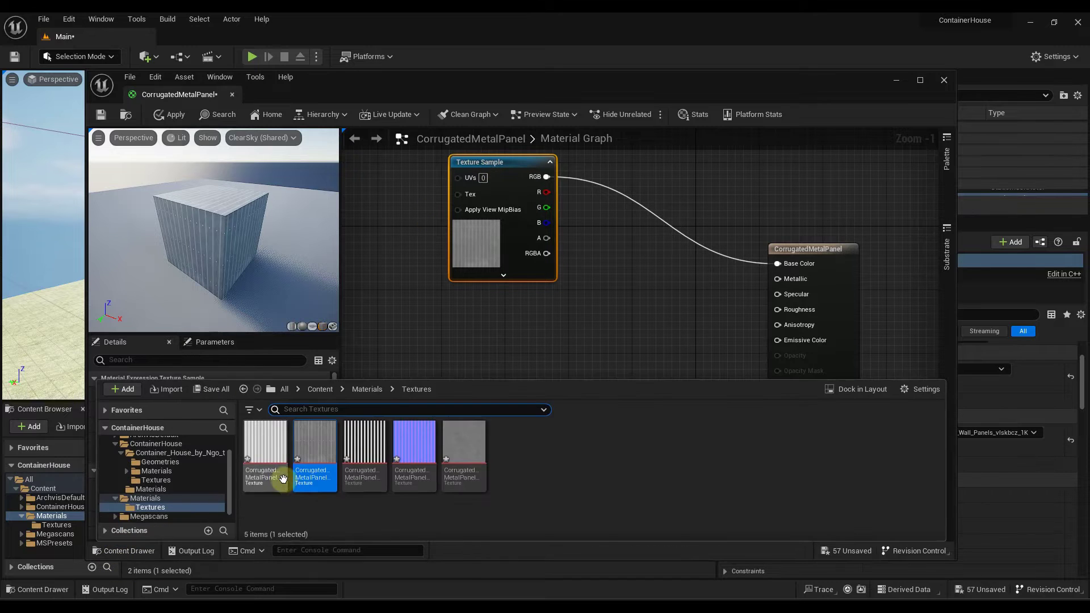
pyautogui.moveTo(311, 413); pyautogui.dragTo(421, 306)
pyautogui.scroll(-4, 421, 307)
pyautogui.scroll(3, 618, 396)
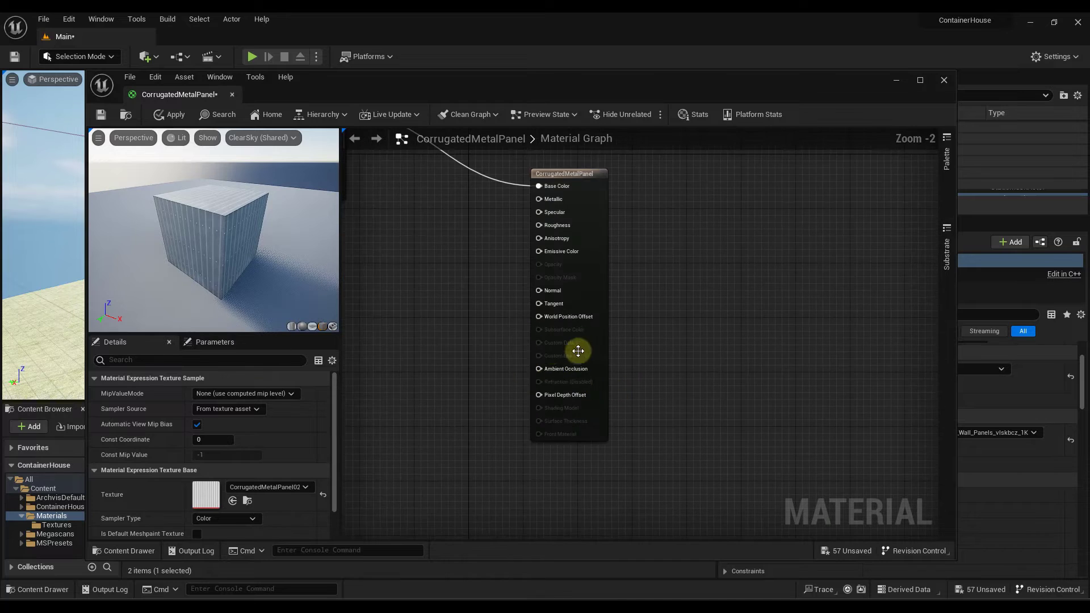
pyautogui.scroll(-2, 618, 396)
pyautogui.moveTo(397, 280); pyautogui.dragTo(551, 360)
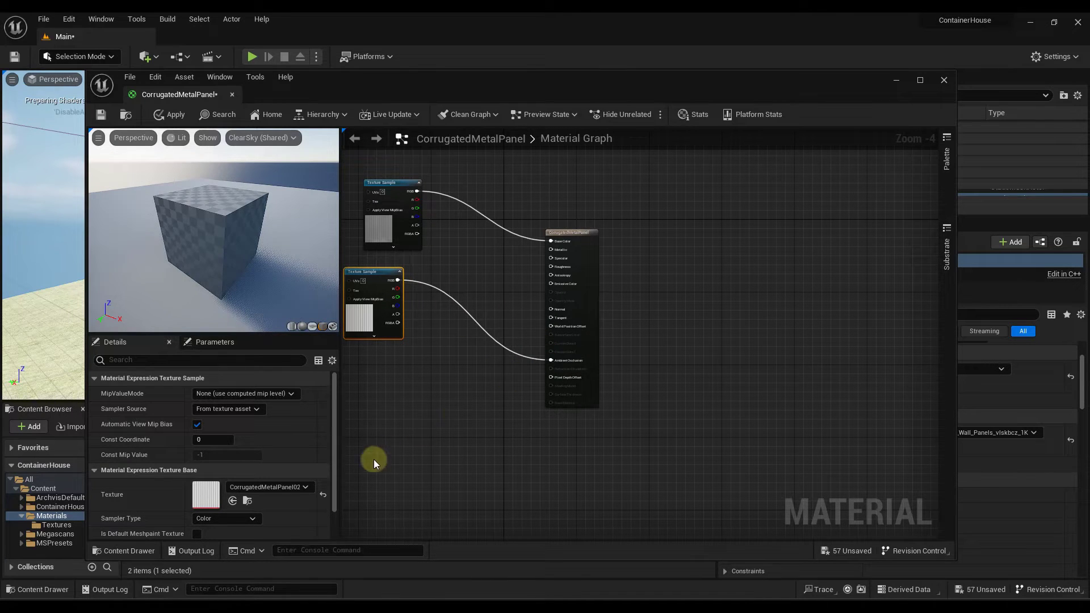
# Add the black-and-white striped height texture to the graph and connect its RGB output to World Position Offset.
pyautogui.click(124, 550)
pyautogui.moveTo(365, 449); pyautogui.dragTo(614, 297)
pyautogui.scroll(3, 461, 368)
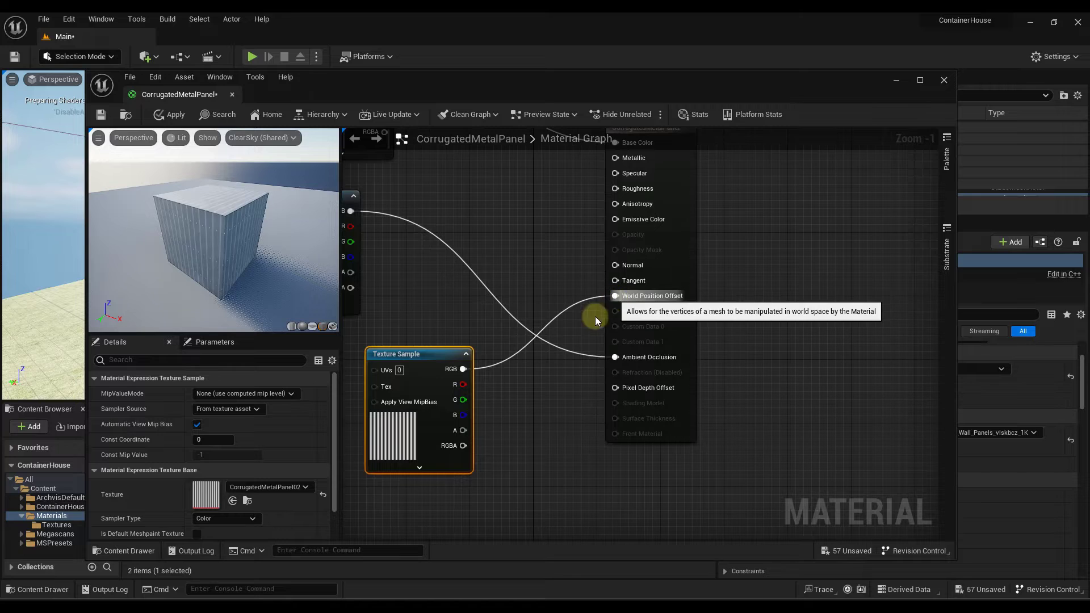
# Add the purple normal map texture to the graph and connect its RGB output to the Normal input.
pyautogui.scroll(-2, 582, 316)
pyautogui.hotkey('ctrl', 'space')
pyautogui.click(425, 437)
pyautogui.moveTo(424, 438); pyautogui.dragTo(608, 268)
pyautogui.scroll(-5, 554, 360)
pyautogui.scroll(4, 554, 350)
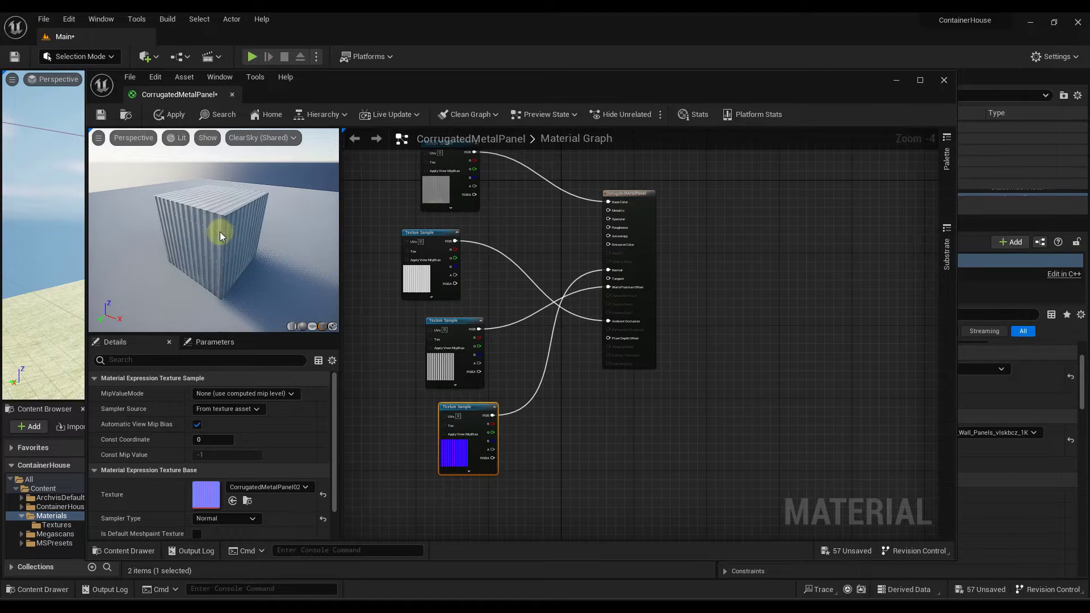
# Add the roughness texture to the graph, connect its RGB output to Roughness and inspect the result on the preview cube.
pyautogui.click(122, 550)
pyautogui.moveTo(475, 451); pyautogui.dragTo(575, 421)
pyautogui.scroll(2, 545, 348)
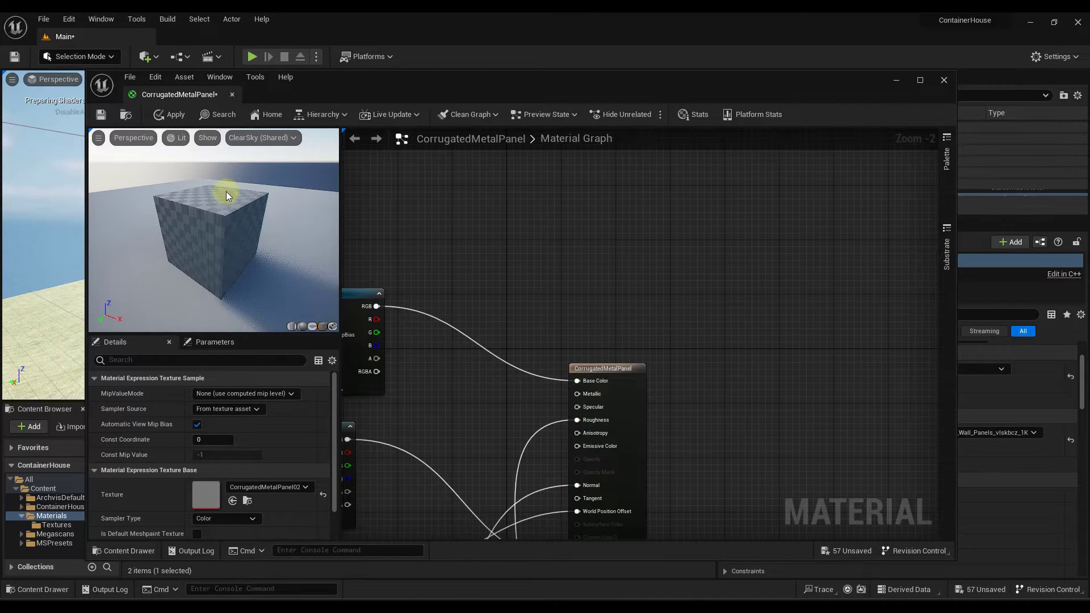
pyautogui.moveTo(226, 192); pyautogui.dragTo(185, 175, button='right')
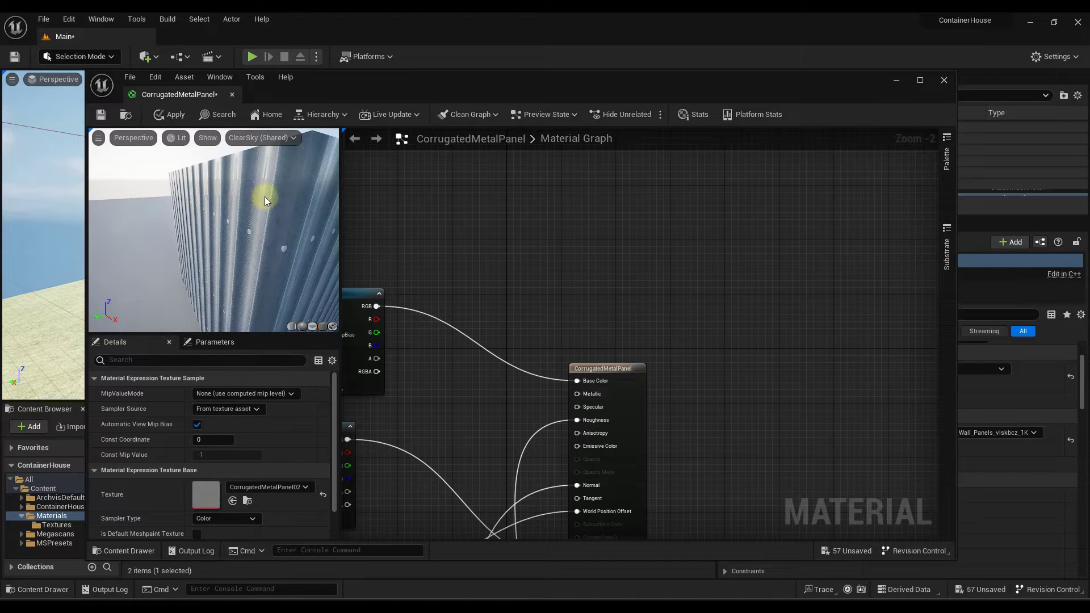
pyautogui.moveTo(251, 220); pyautogui.dragTo(291, 210, button='right')
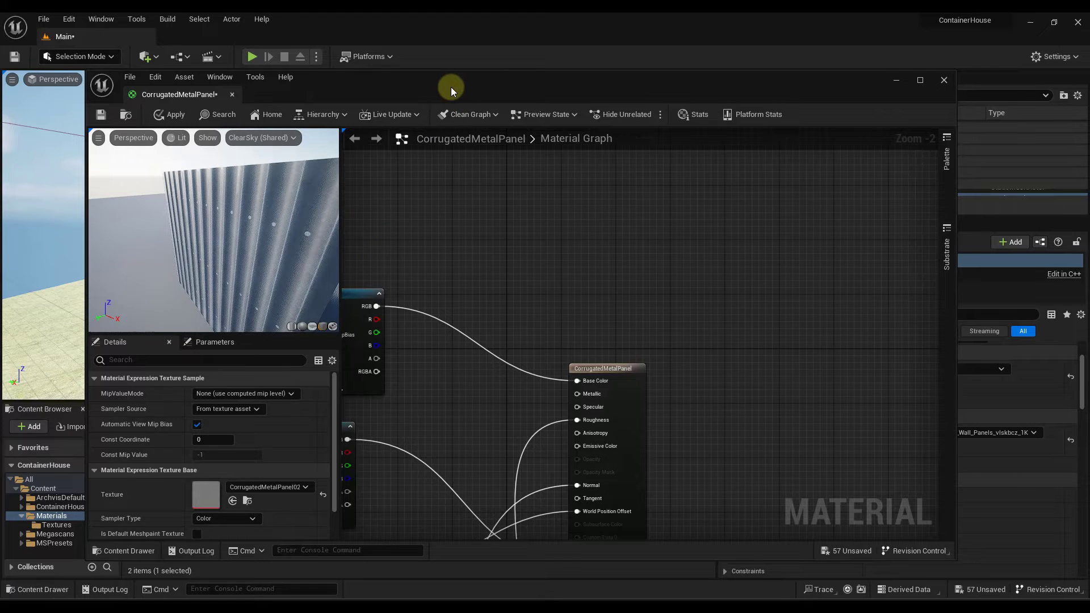
# Save the CorrugatedMetalPanel material and apply it to the container's white exterior wall beside the balcony, checking it up close.
pyautogui.moveTo(451, 87); pyautogui.dragTo(764, 99)
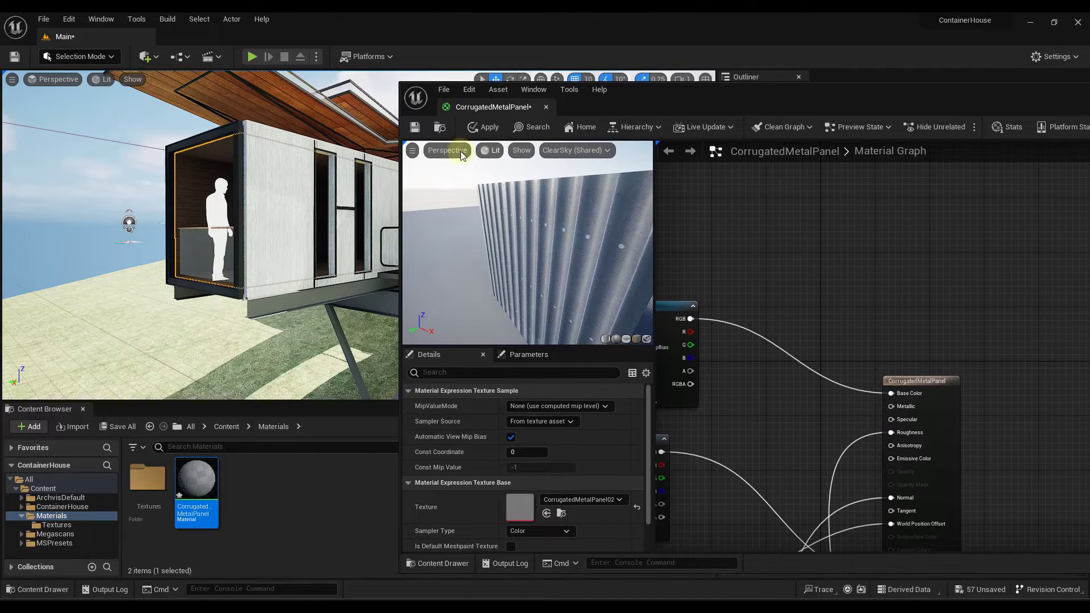
pyautogui.click(415, 128)
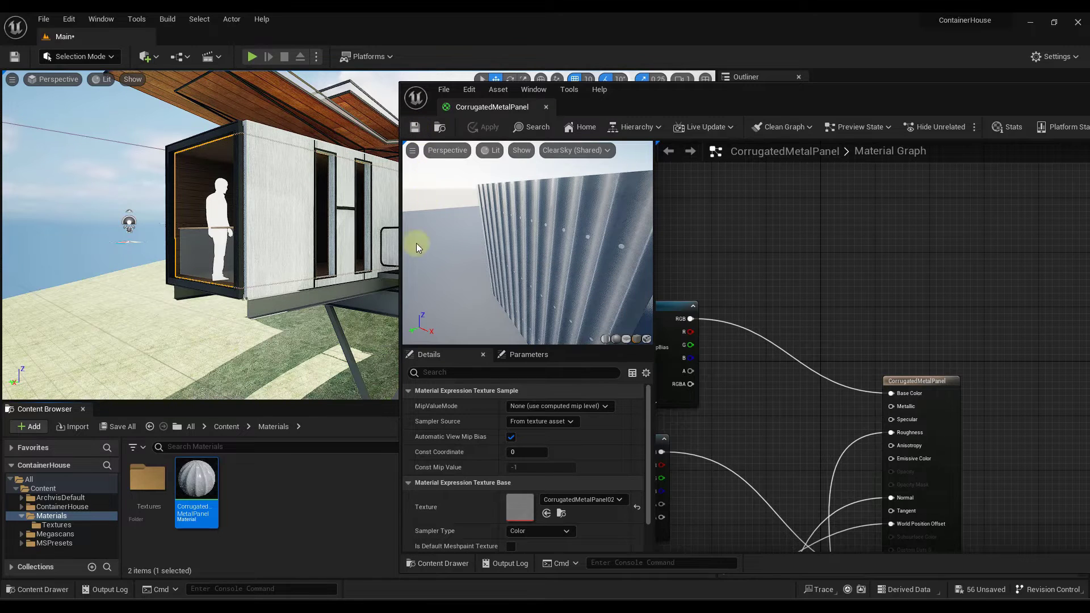
pyautogui.moveTo(196, 489); pyautogui.dragTo(272, 297)
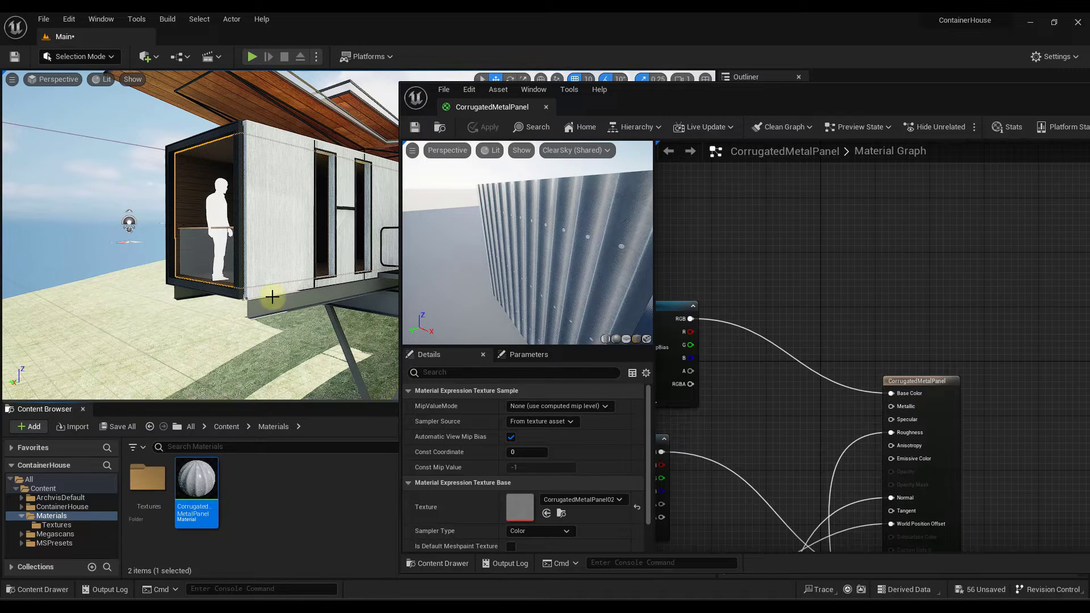
pyautogui.moveTo(196, 490); pyautogui.dragTo(279, 222)
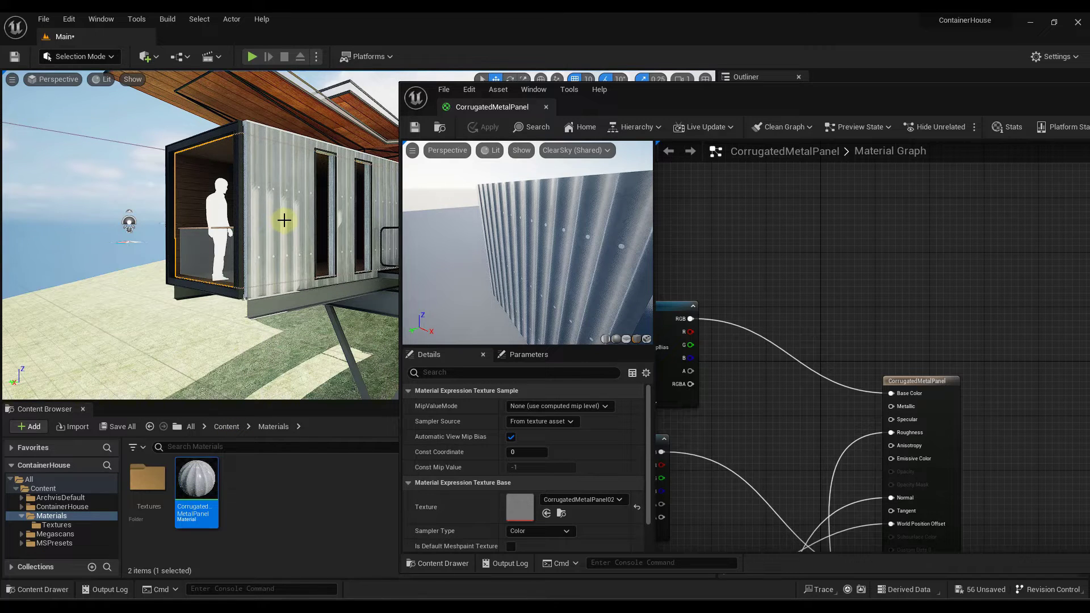
pyautogui.scroll(3, 290, 227)
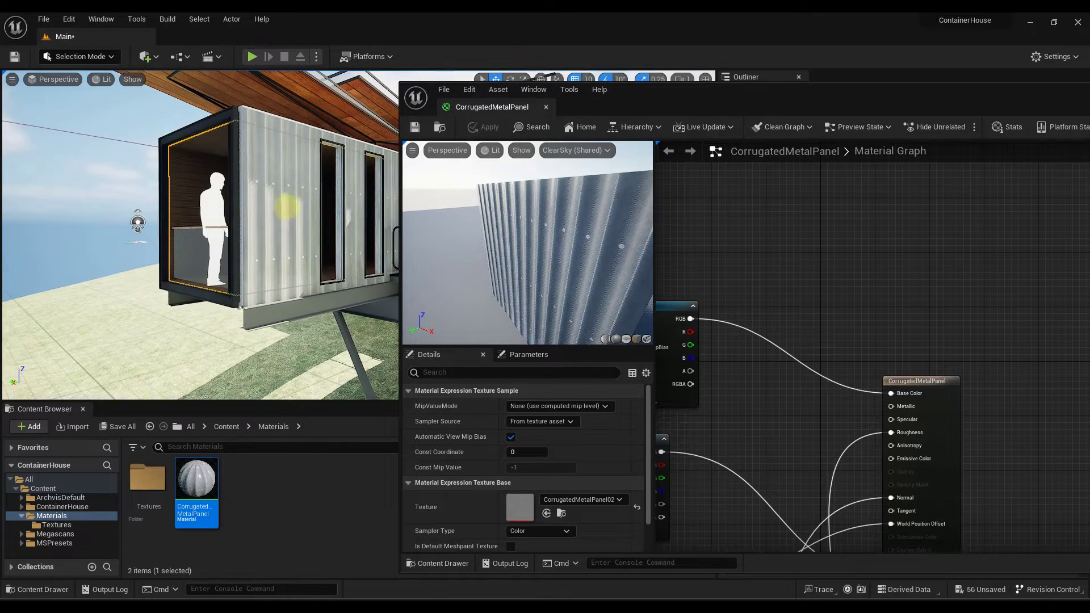
pyautogui.moveTo(271, 270); pyautogui.dragTo(278, 253, button='right')
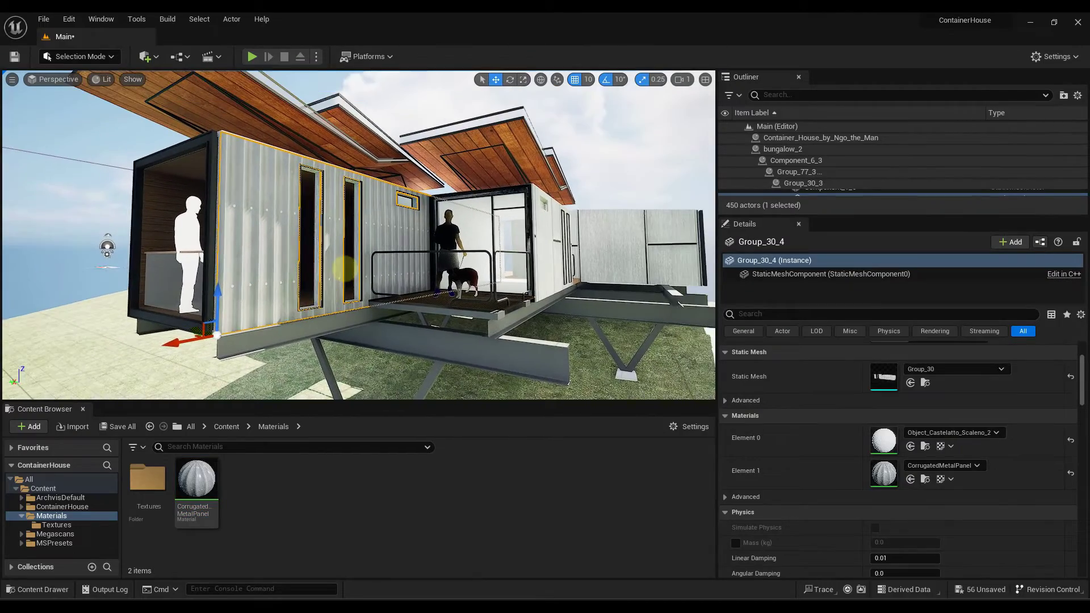
pyautogui.press('a')
pyautogui.moveTo(346, 272); pyautogui.dragTo(350, 274, button='right')
pyautogui.moveTo(326, 272); pyautogui.dragTo(315, 268, button='right')
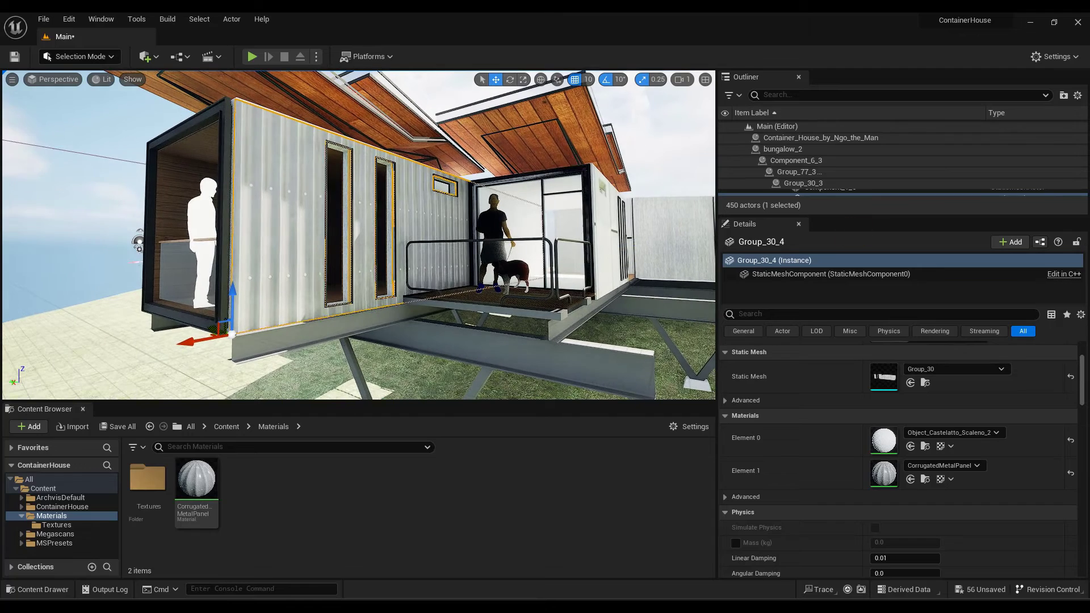
# Reopen the CorrugatedMetalPanel material from the wall's Element 1 slot and examine its texture connections and preview cube.
pyautogui.doubleClick(884, 472)
pyautogui.moveTo(1038, 89); pyautogui.dragTo(547, 90)
pyautogui.scroll(-3, 695, 288)
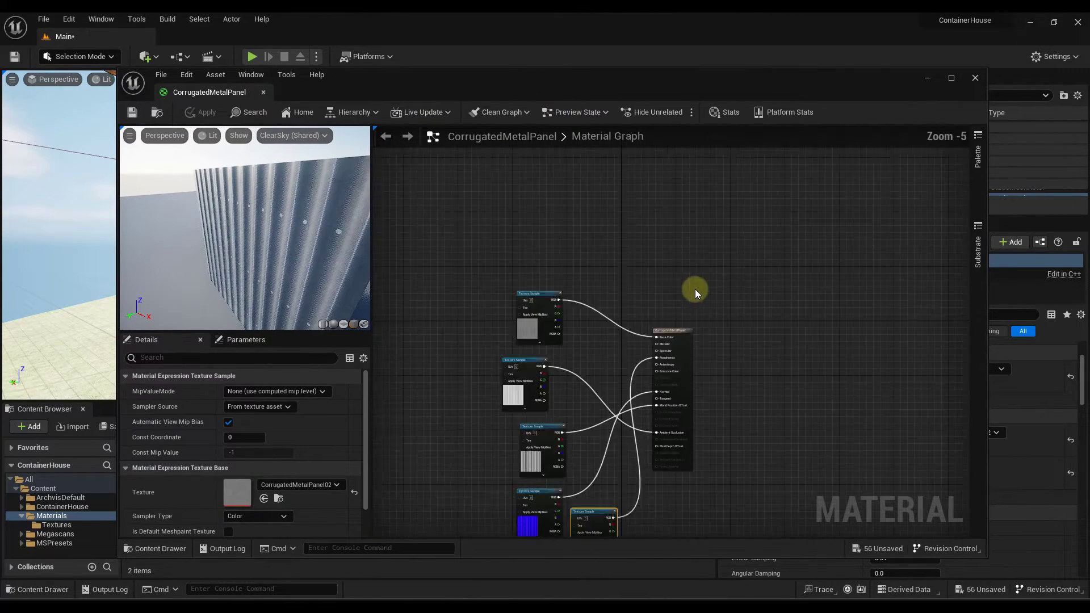
pyautogui.scroll(-2, 625, 333)
pyautogui.scroll(2, 627, 332)
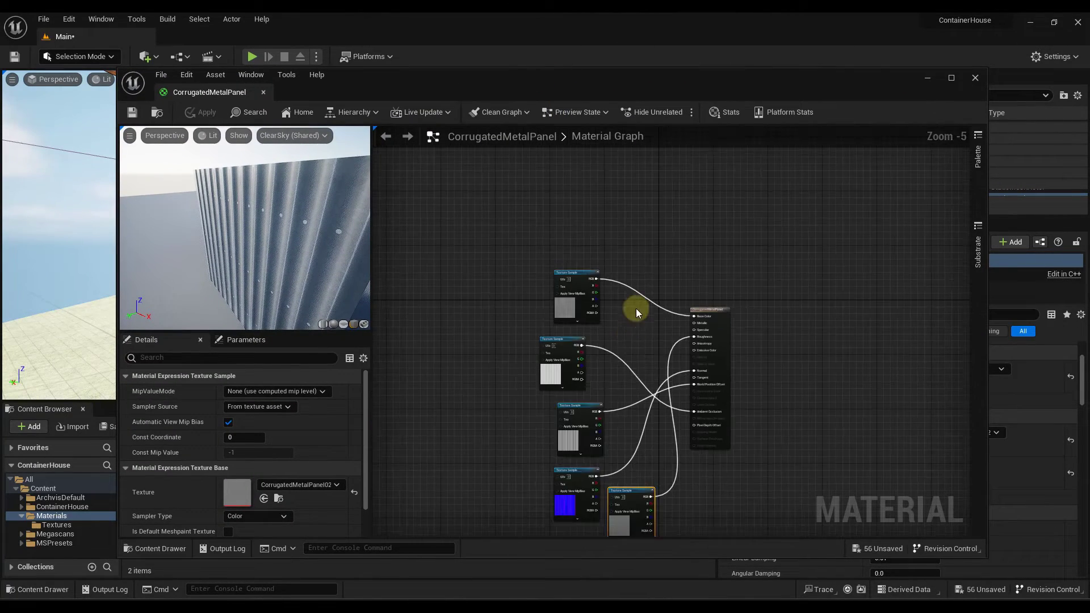
pyautogui.moveTo(789, 281); pyautogui.dragTo(803, 242, button='right')
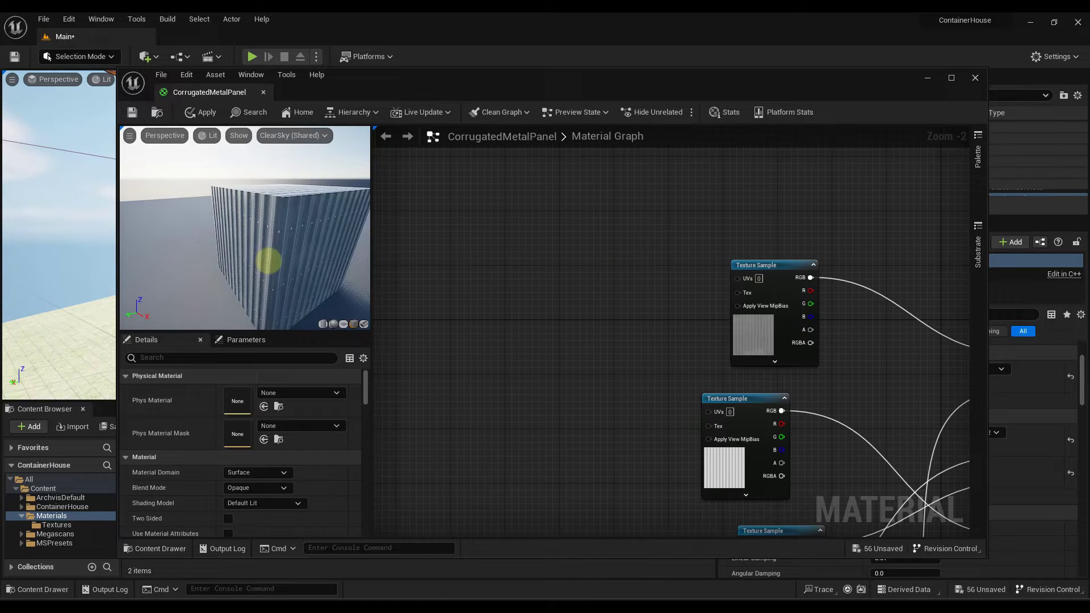
pyautogui.moveTo(268, 261)
pyautogui.mouseDown()
pyautogui.moveTo(287, 265)
pyautogui.moveTo(278, 242)
pyautogui.mouseUp()
# Add a TextureCoordinate node feeding the UVs input of the uppermost Texture Sample and place it further away, below that input's level.
pyautogui.moveTo(407, 75); pyautogui.dragTo(431, 71)
pyautogui.scroll(-1, 481, 246)
pyautogui.scroll(3, 755, 318)
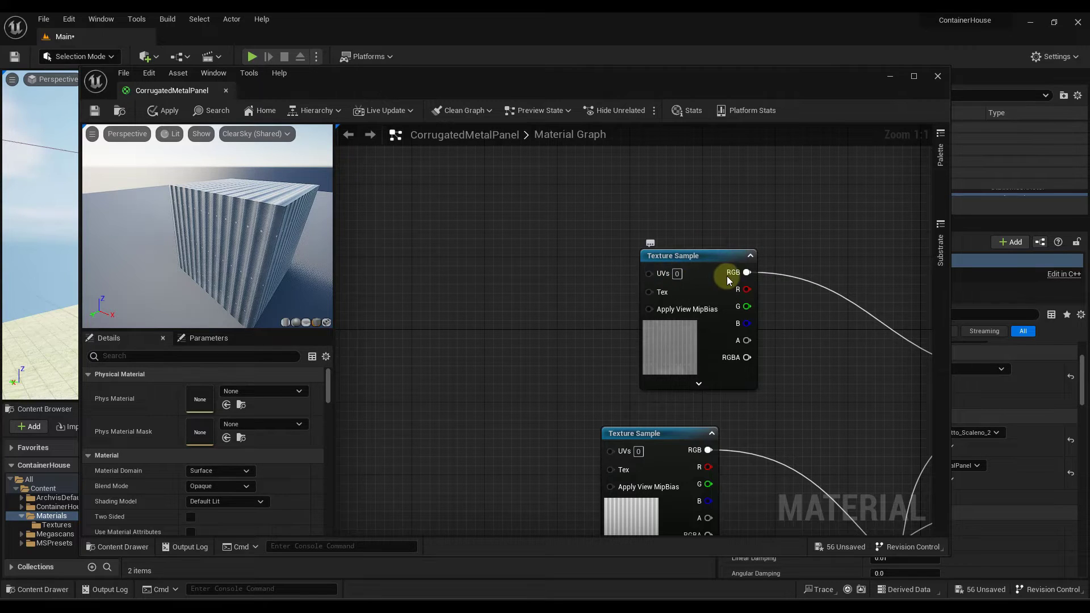
pyautogui.scroll(-5, 709, 277)
pyautogui.scroll(4, 669, 280)
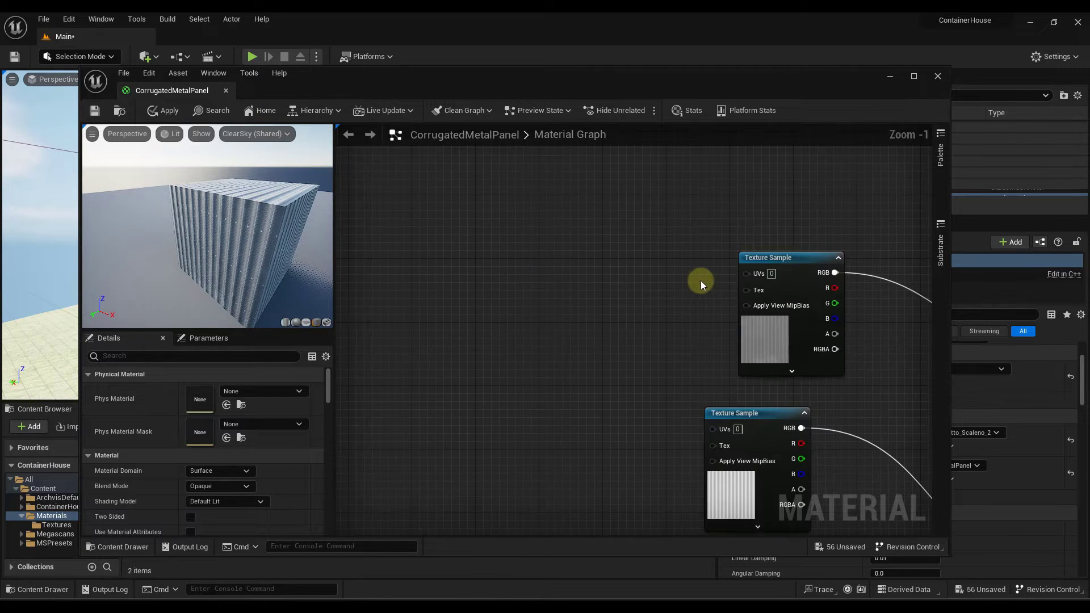
pyautogui.moveTo(744, 273); pyautogui.dragTo(395, 300)
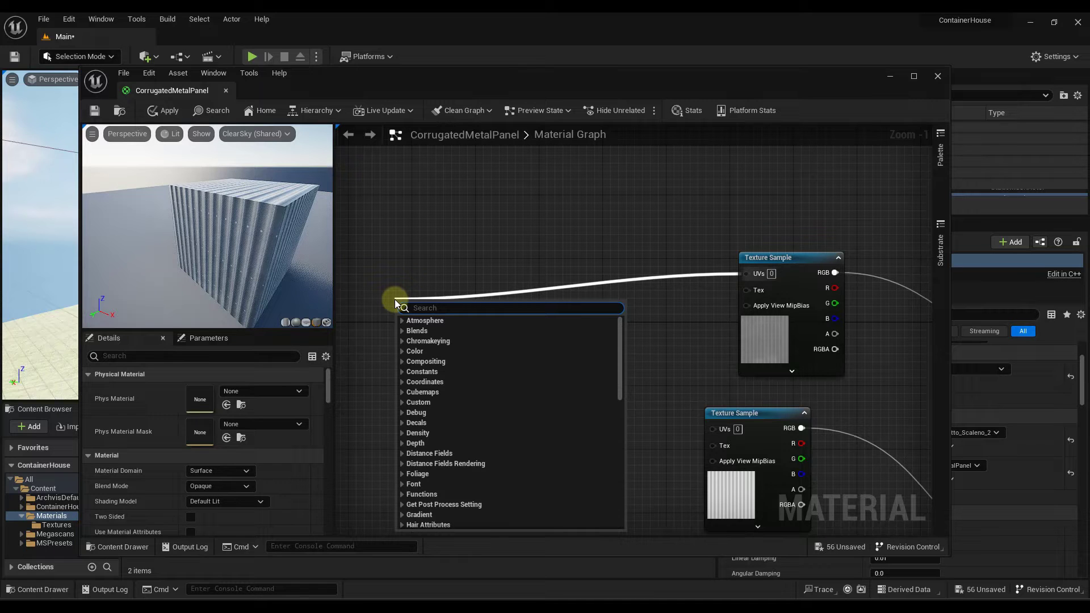
pyautogui.write('coor')
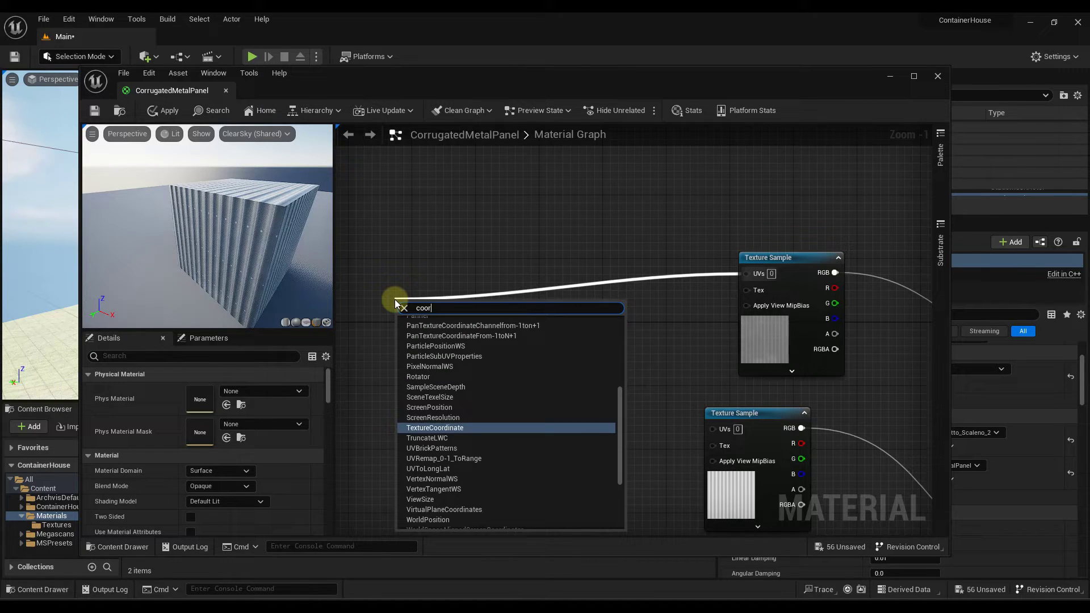
pyautogui.click(433, 429)
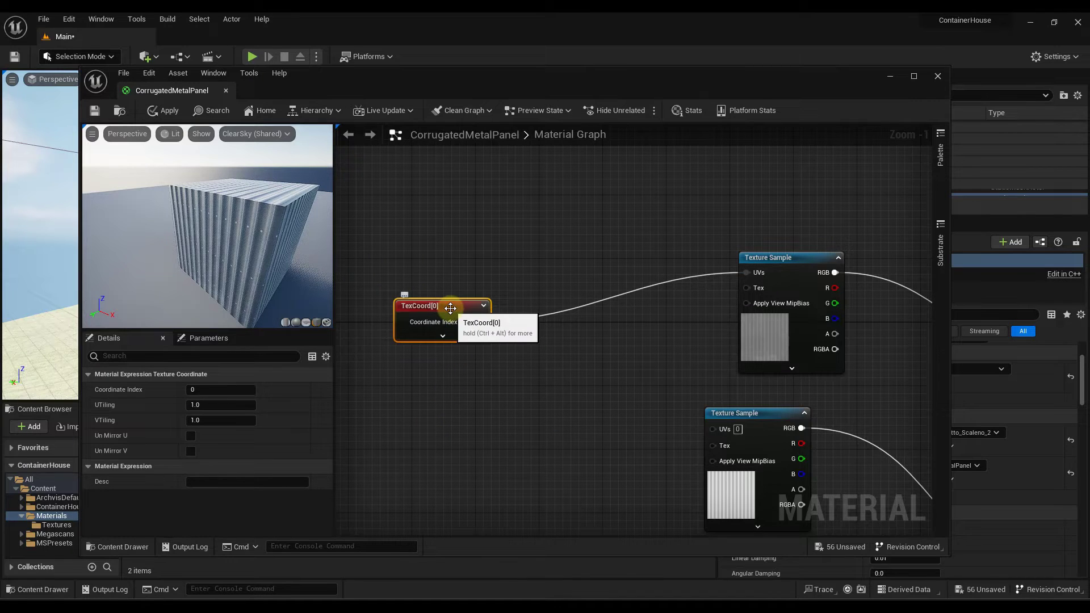
pyautogui.moveTo(450, 308); pyautogui.dragTo(383, 386)
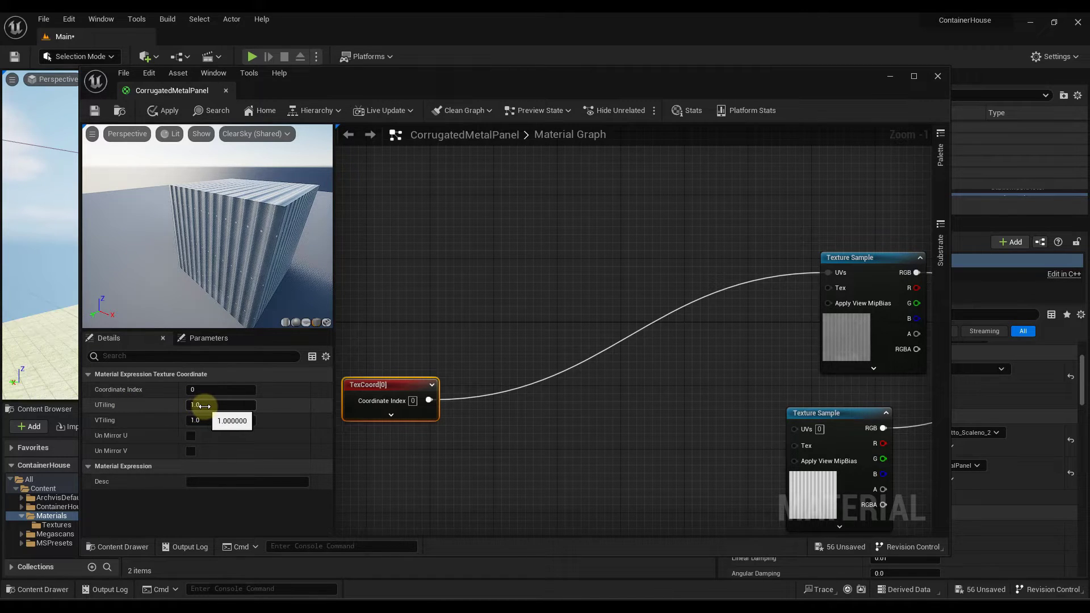
# Set the TexCoord node's UTiling to about 1.59 and VTiling to about 1.66, and inspect the tiling on the preview cube.
pyautogui.moveTo(205, 406); pyautogui.dragTo(211, 405)
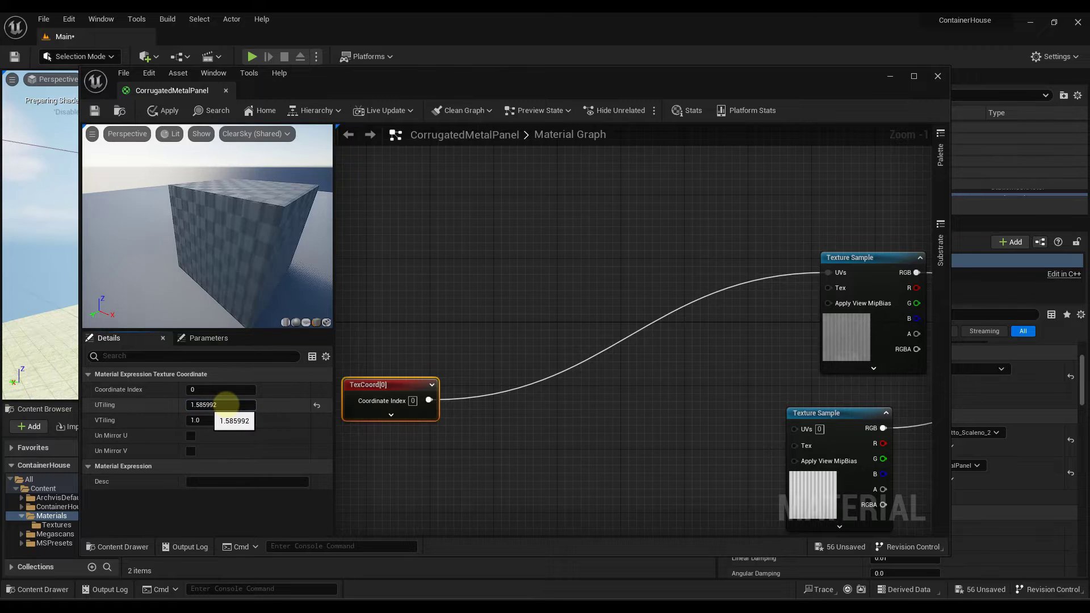
pyautogui.moveTo(197, 420); pyautogui.dragTo(223, 420)
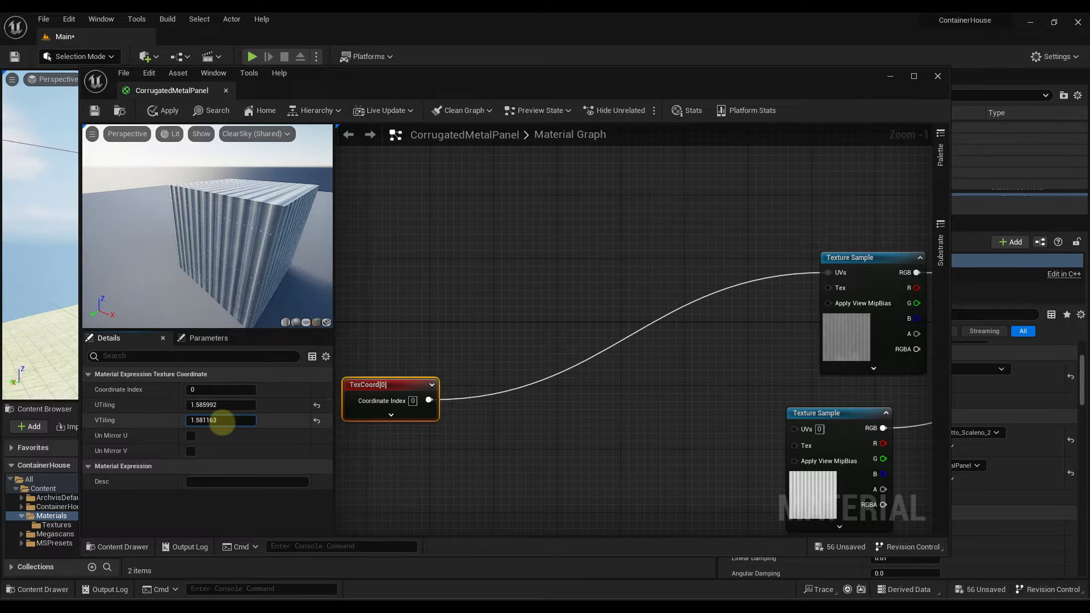
pyautogui.scroll(5, 250, 230)
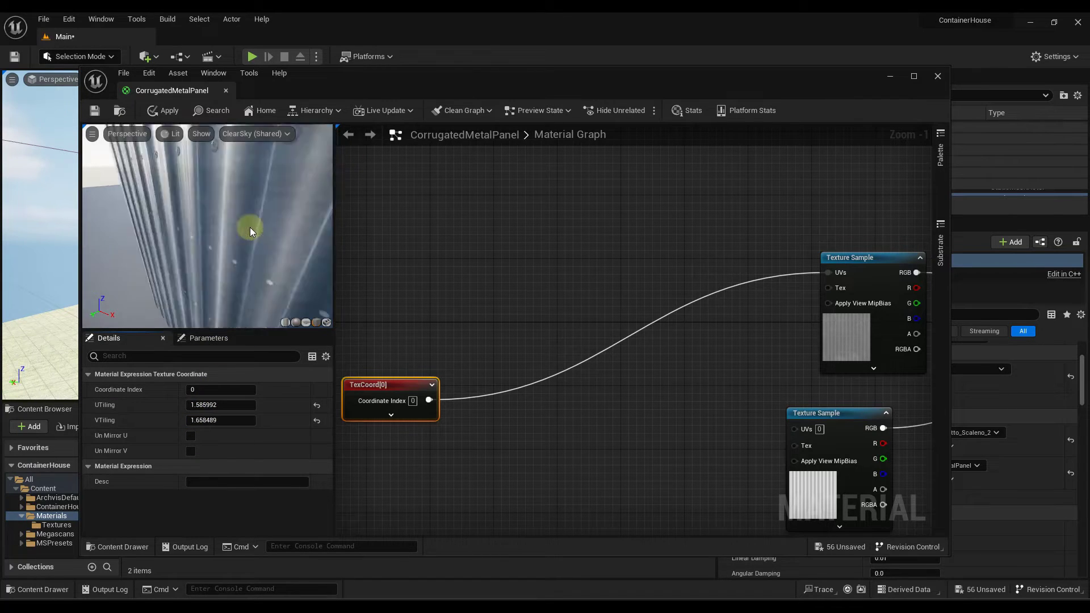
pyautogui.scroll(-3, 249, 230)
pyautogui.scroll(3, 250, 229)
pyautogui.scroll(-2, 250, 229)
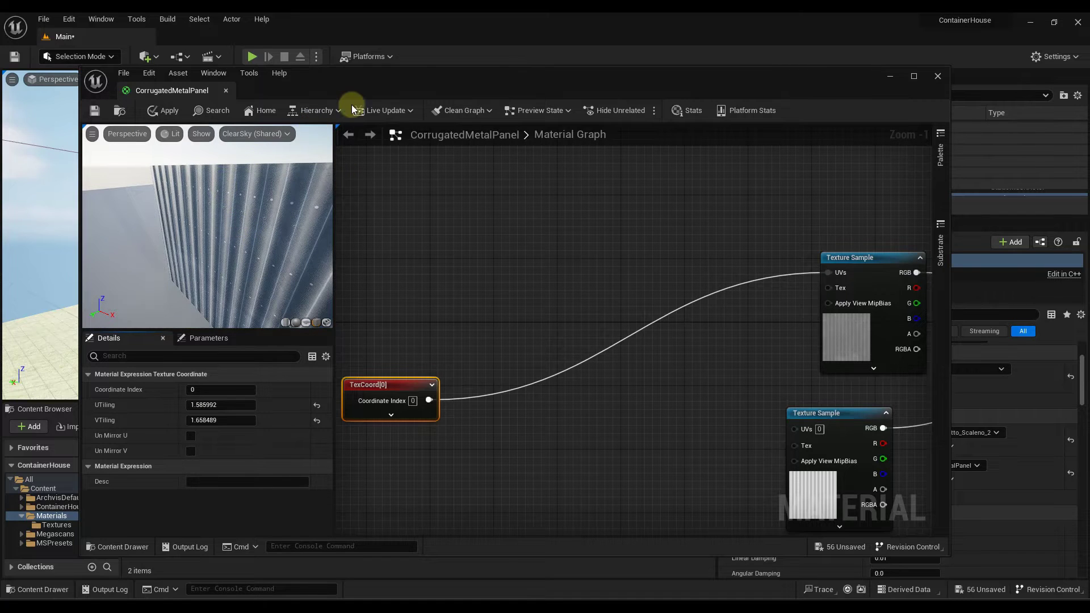
# Apply and save the CorrugatedMetalPanel changes while keeping the container wall in view to compare the tiling.
pyautogui.moveTo(391, 87); pyautogui.dragTo(662, 83)
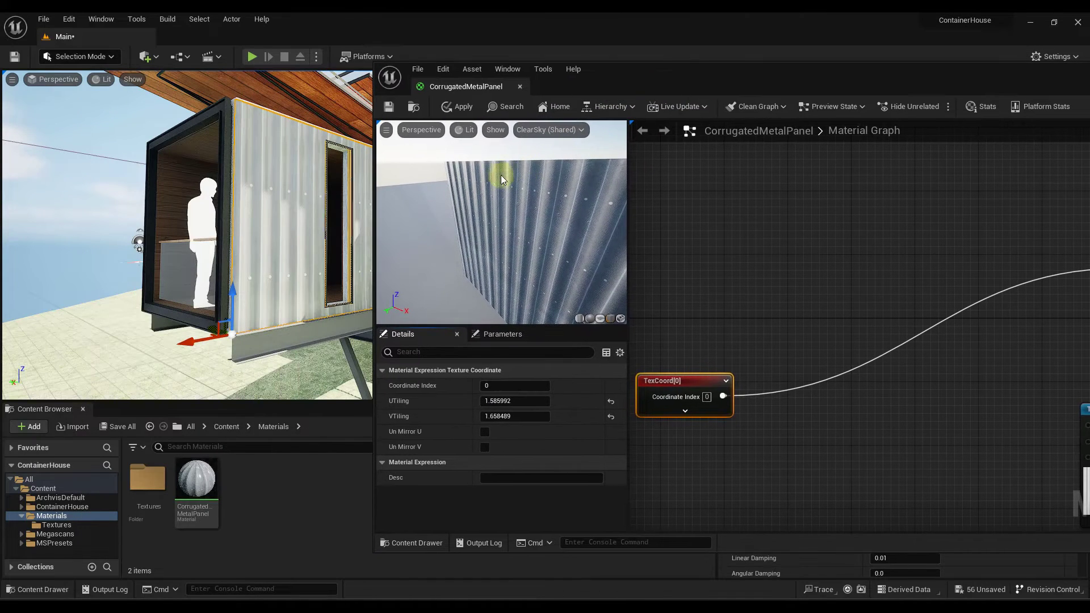
pyautogui.click(457, 108)
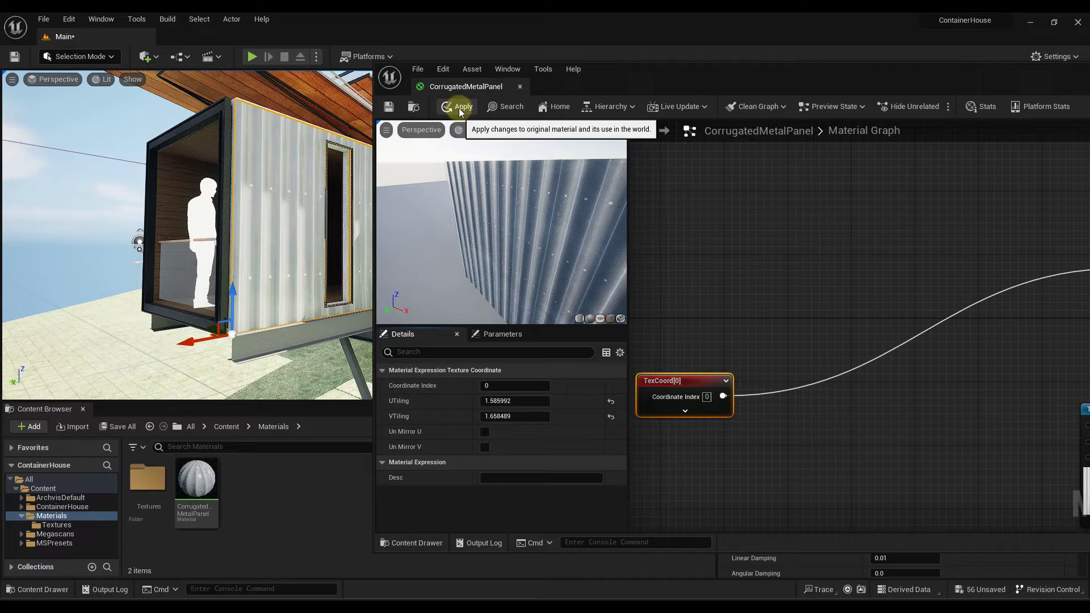
pyautogui.click(389, 107)
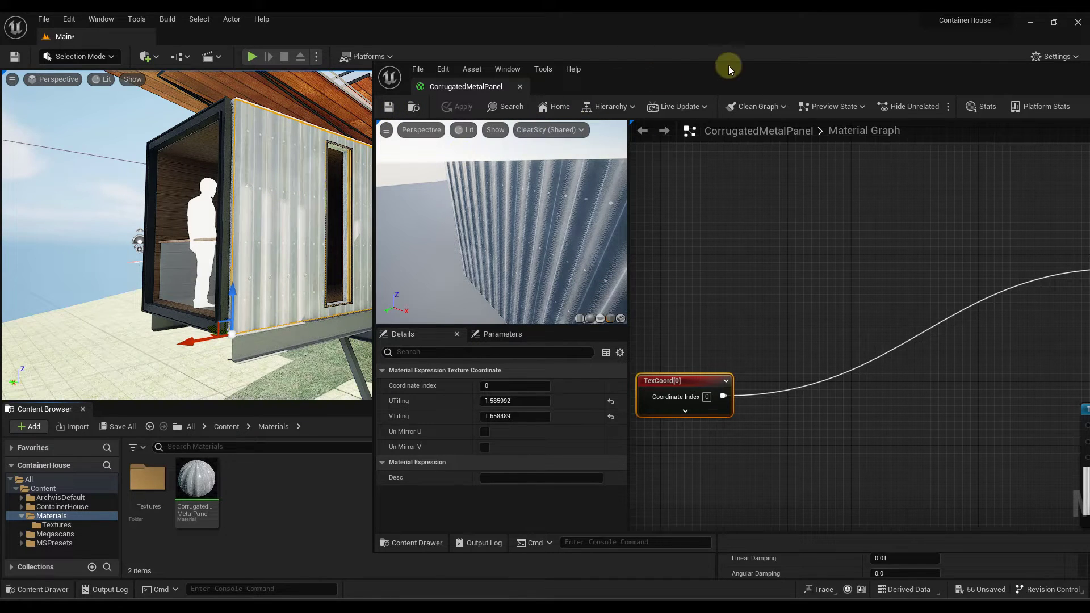
pyautogui.moveTo(797, 70); pyautogui.dragTo(562, 63)
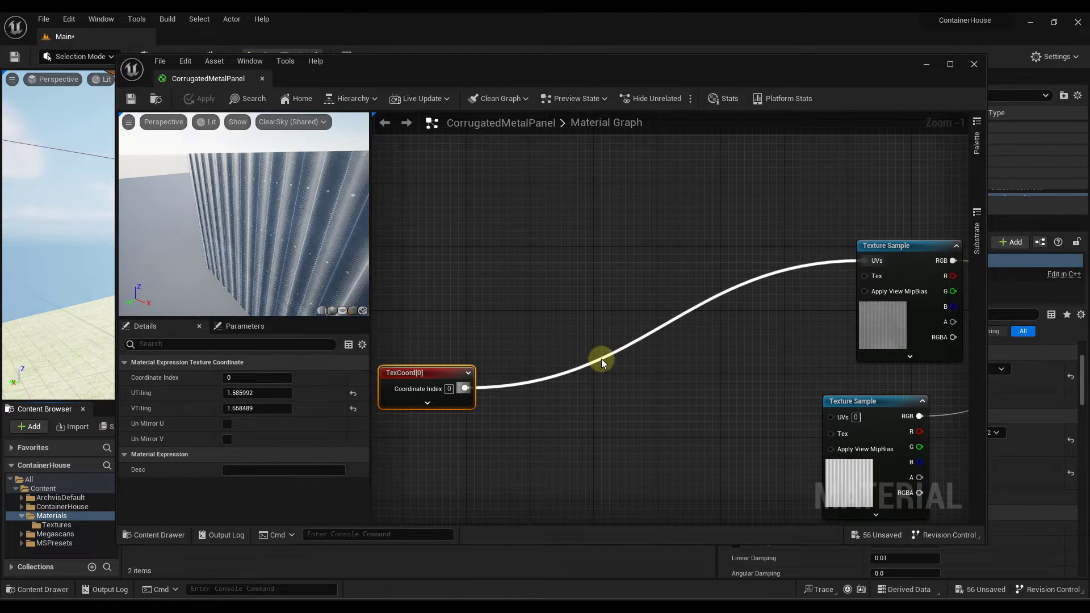
# Insert a Multiply node with TexCoord on input A and its output connected to the uppermost Texture Sample's UVs.
pyautogui.click(560, 370)
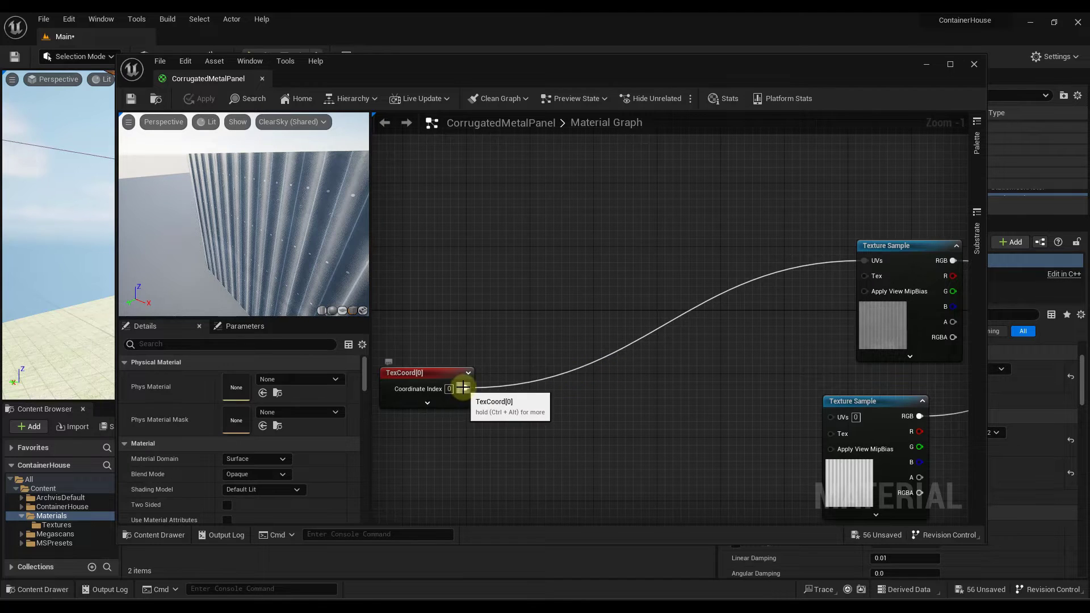
pyautogui.moveTo(465, 388); pyautogui.dragTo(592, 390)
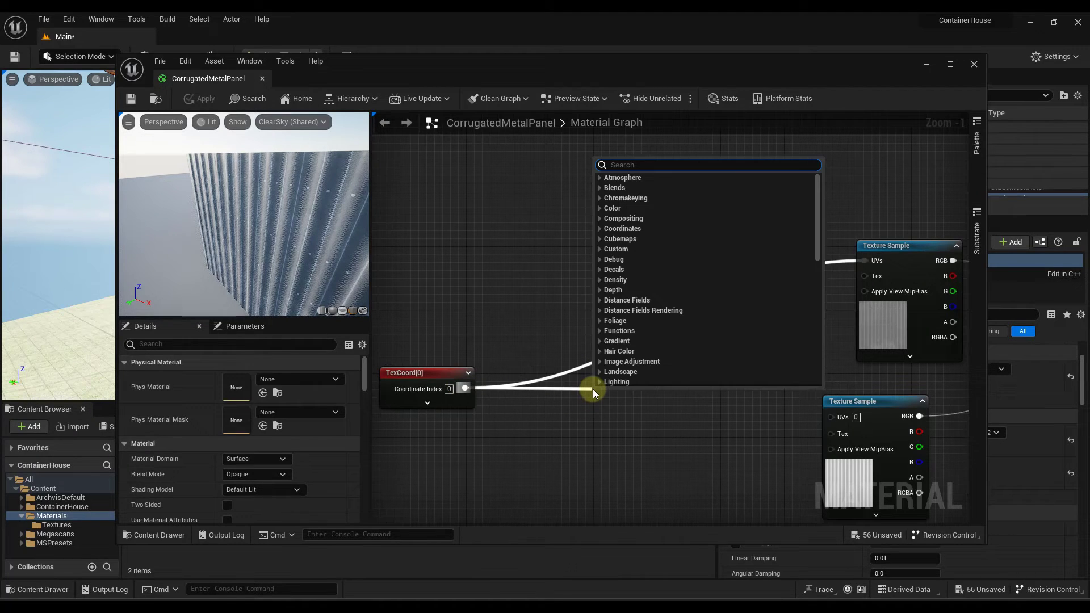
pyautogui.write('multip')
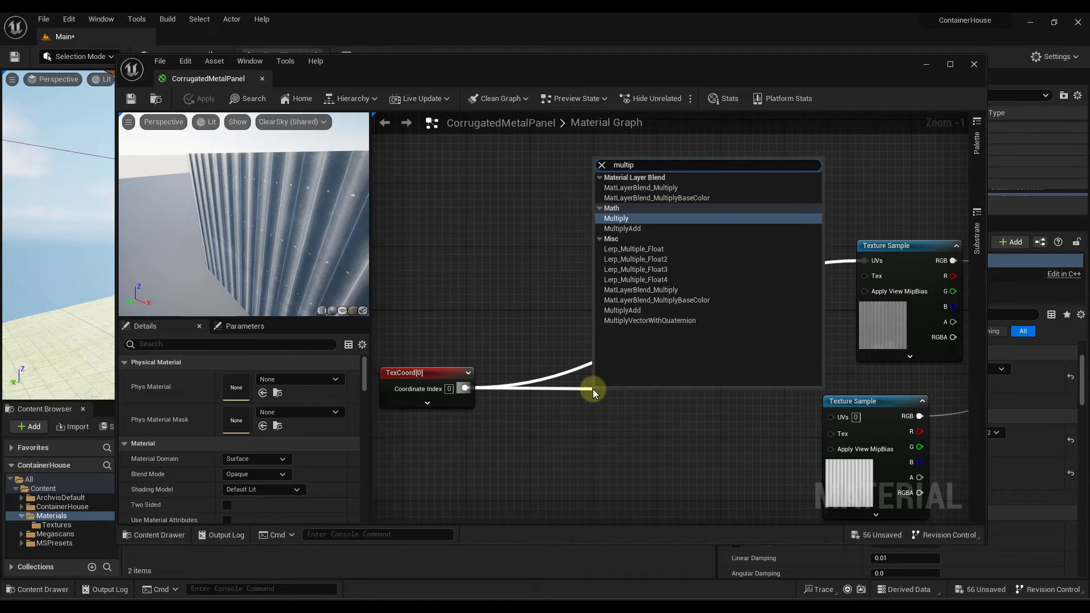
pyautogui.click(628, 219)
pyautogui.moveTo(640, 411); pyautogui.dragTo(862, 258)
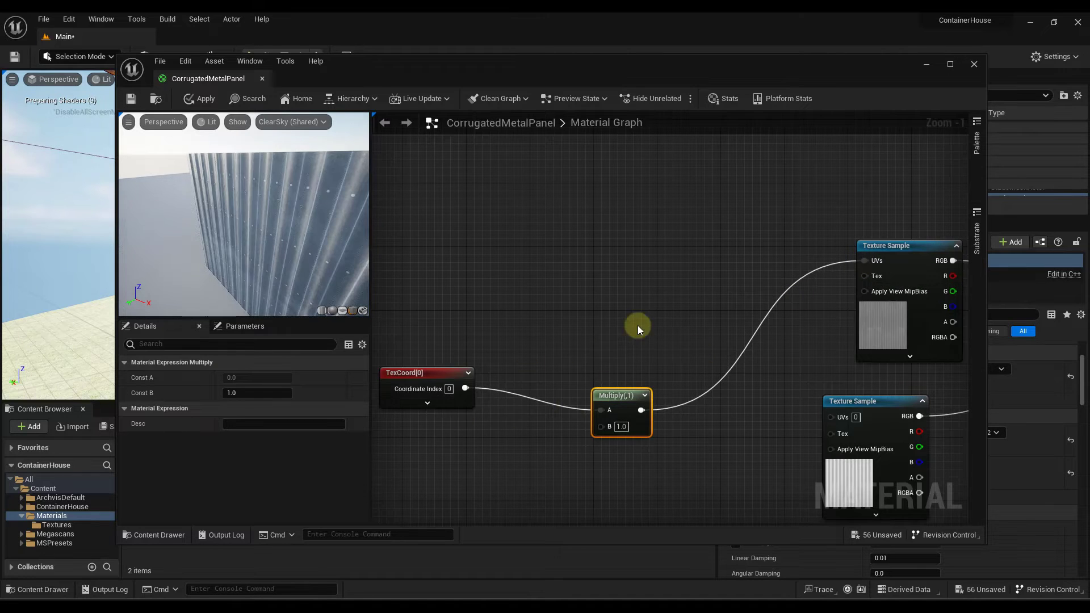
# Rearrange the TexCoord and Multiply nodes so Multiply sits closer and slightly below TexCoord, leaving room for another node.
pyautogui.scroll(-4, 638, 325)
pyautogui.scroll(3, 578, 367)
pyautogui.moveTo(566, 307); pyautogui.dragTo(486, 287)
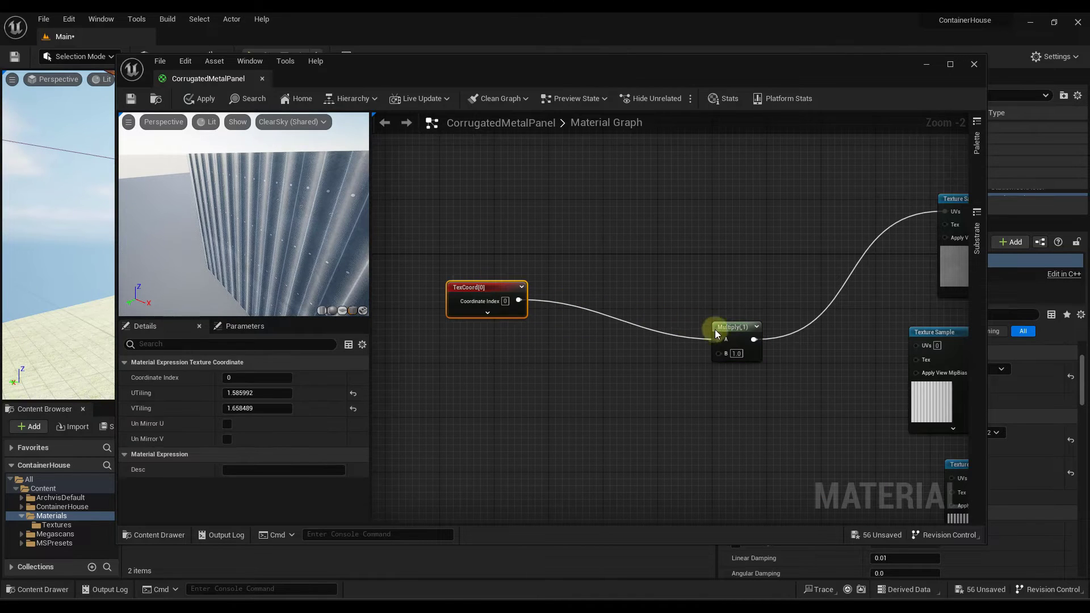
pyautogui.moveTo(730, 333); pyautogui.dragTo(651, 365)
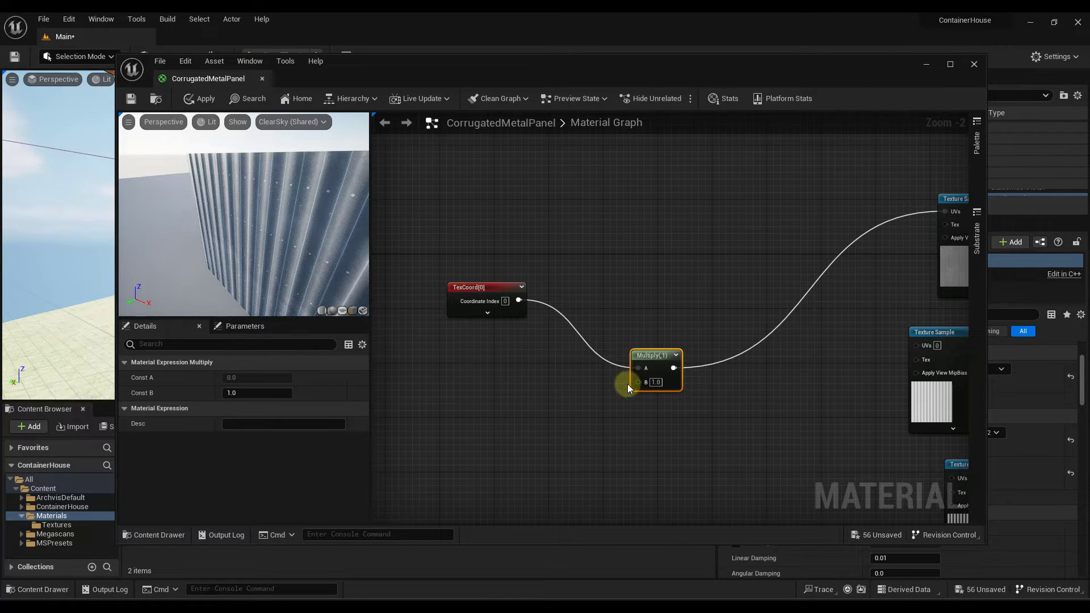
pyautogui.scroll(2, 659, 370)
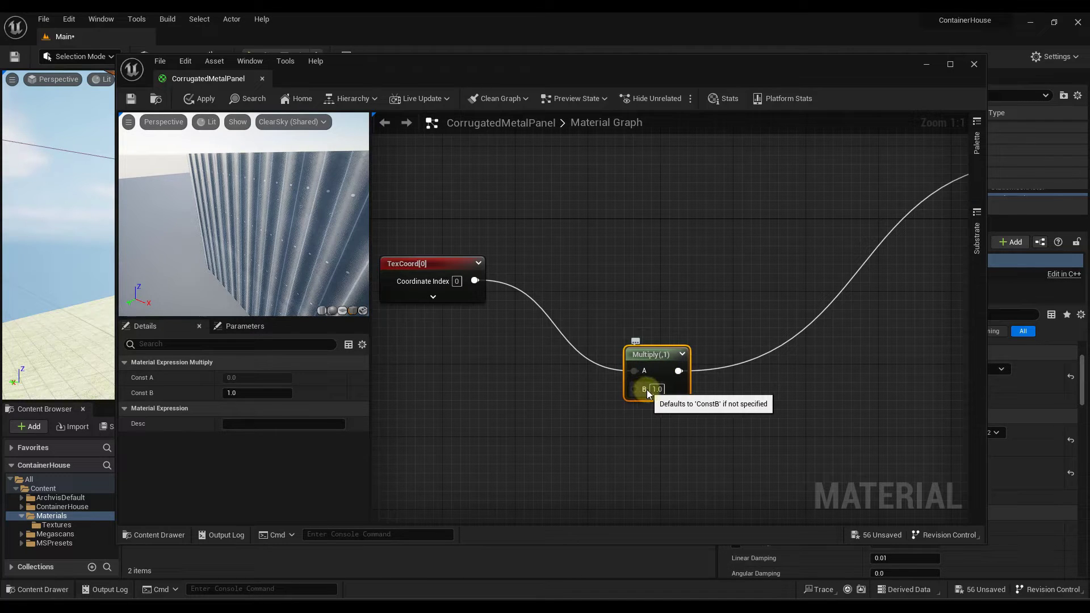
pyautogui.scroll(-3, 590, 399)
pyautogui.scroll(2, 596, 395)
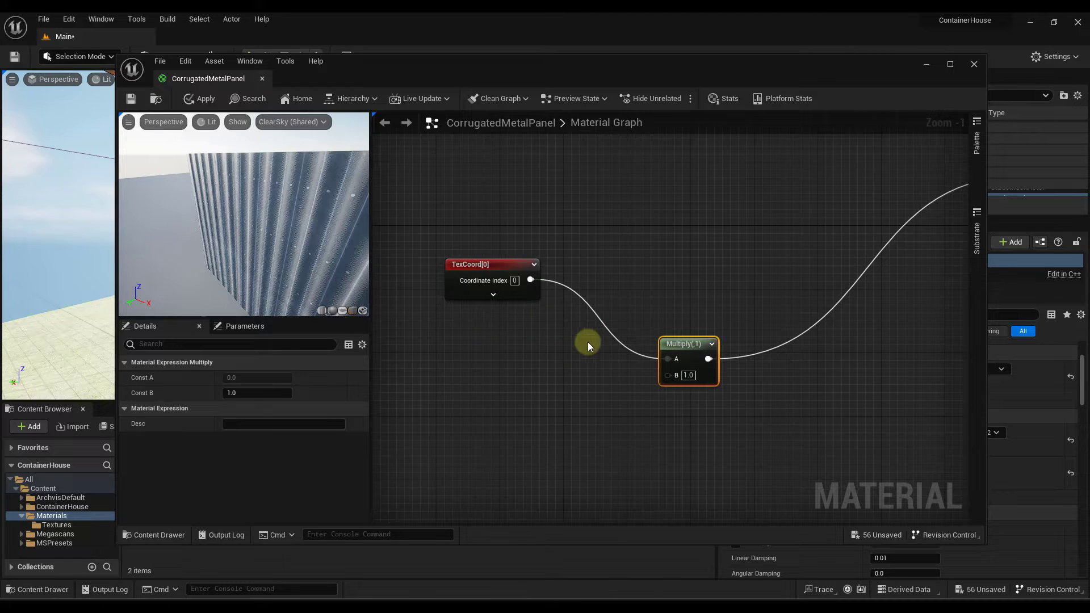
pyautogui.moveTo(679, 346)
pyautogui.mouseDown()
pyautogui.moveTo(662, 343)
pyautogui.moveTo(671, 345)
pyautogui.mouseUp()
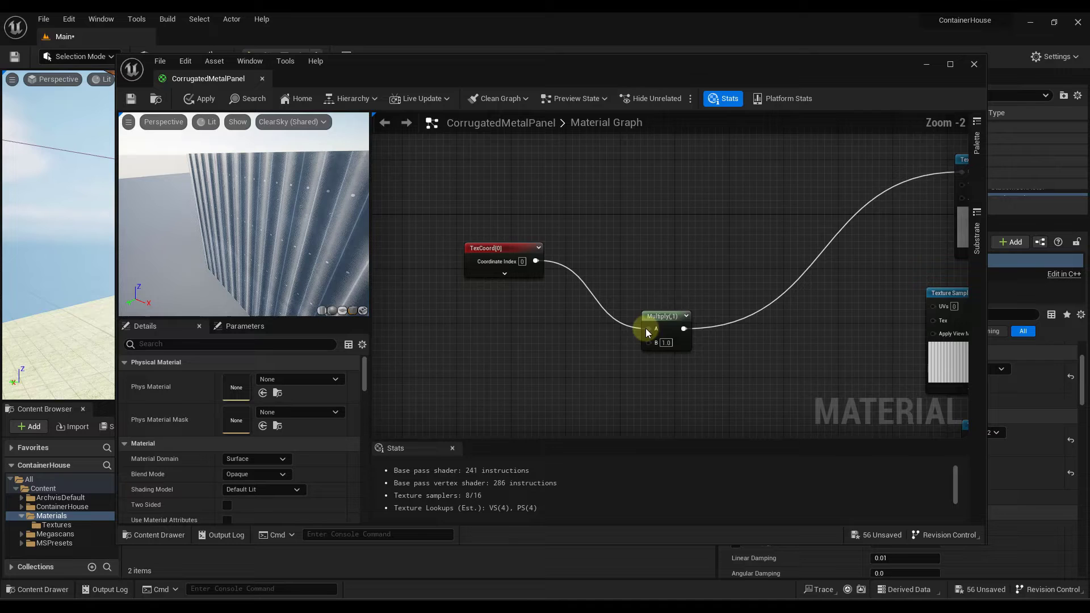
pyautogui.scroll(2, 516, 387)
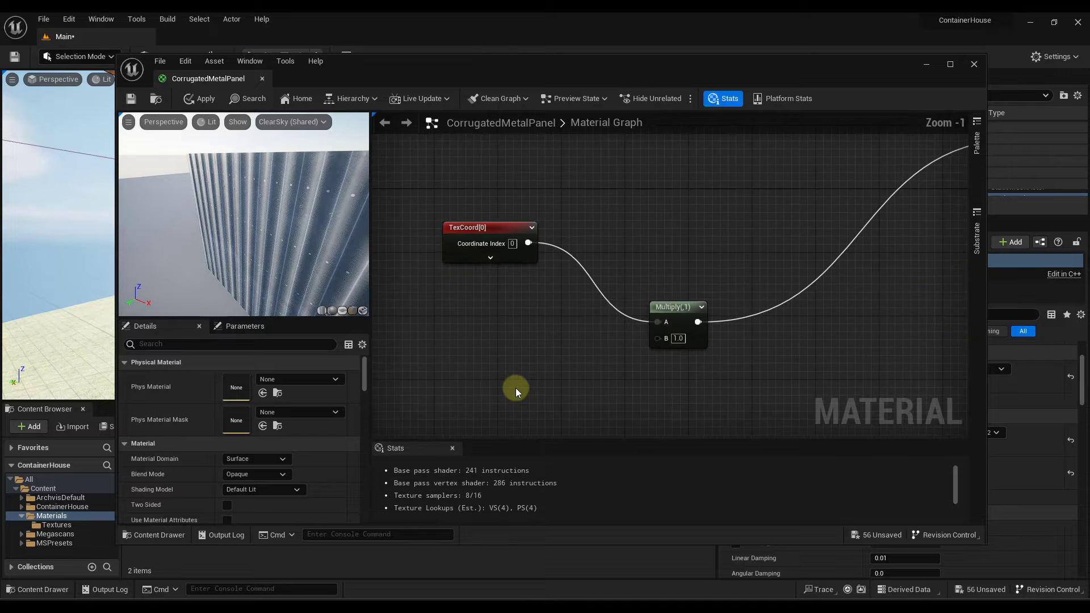
# Add a scalar parameter node to the graph, clear the stray characters from its name and place it below the TexCoord node.
pyautogui.moveTo(562, 366); pyautogui.dragTo(596, 278, button='right')
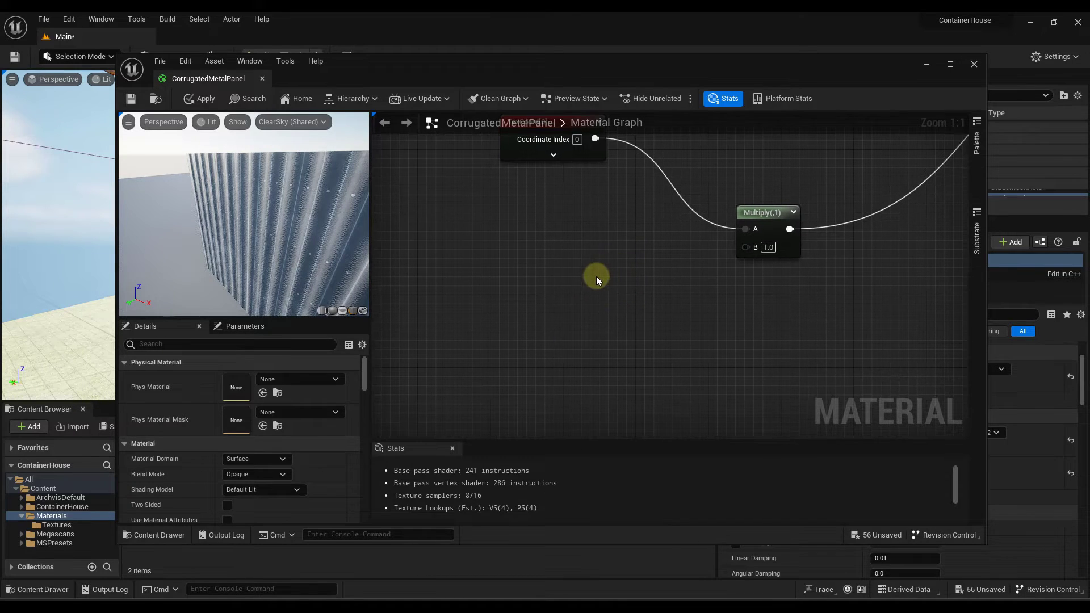
pyautogui.click(566, 265)
pyautogui.write('sssssssssss')
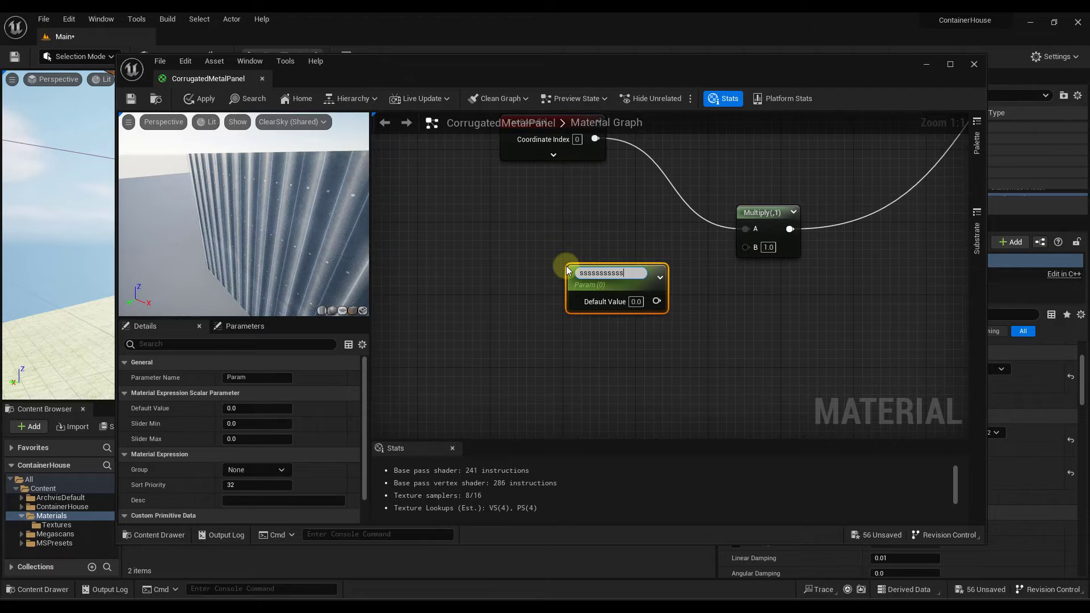
pyautogui.press('BackSpace')
pyautogui.press('BackSpace')
pyautogui.press('BackSpace')
pyautogui.press('BackSpace')
pyautogui.press('BackSpace')
pyautogui.press('BackSpace')
pyautogui.press('BackSpace')
pyautogui.press('BackSpace')
pyautogui.press('BackSpace')
pyautogui.press('BackSpace')
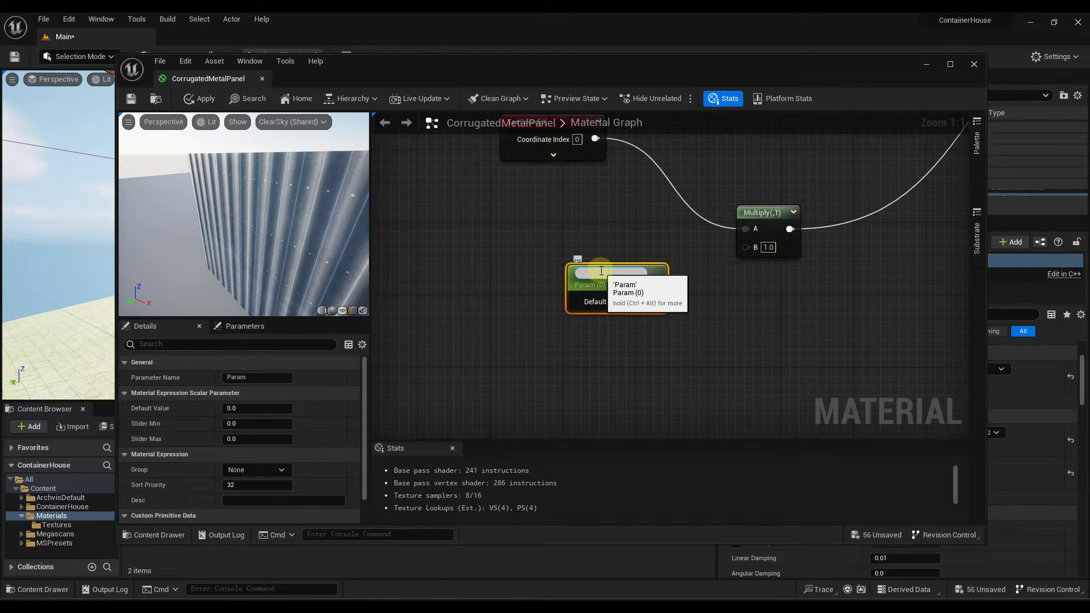
pyautogui.moveTo(655, 276); pyautogui.dragTo(597, 293)
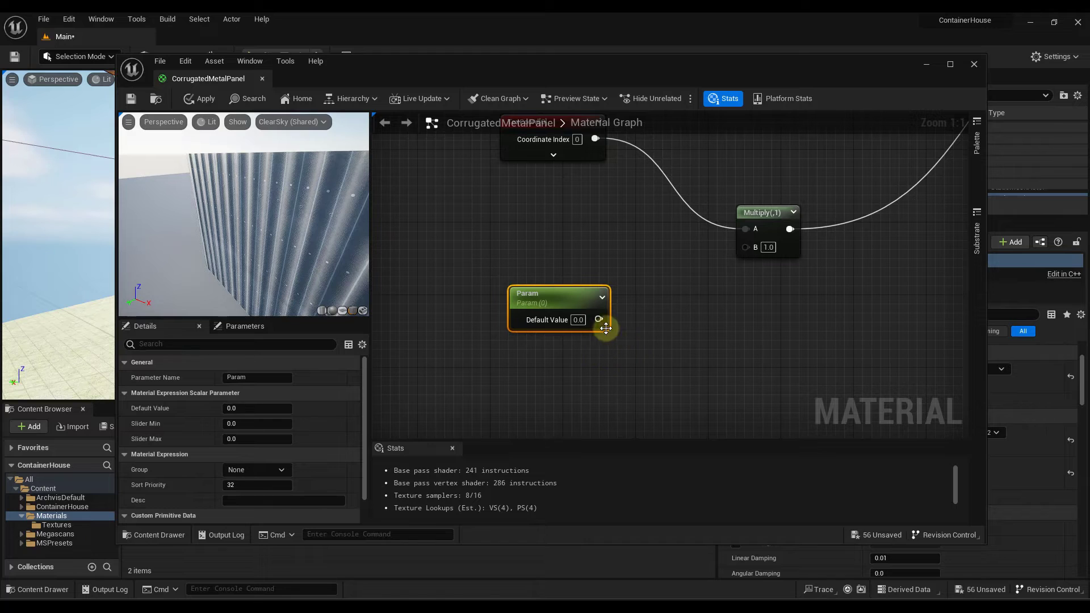
# Rename the scalar parameter as Texture Scale and connect its output to the Multiply node's B input.
pyautogui.doubleClick(540, 294)
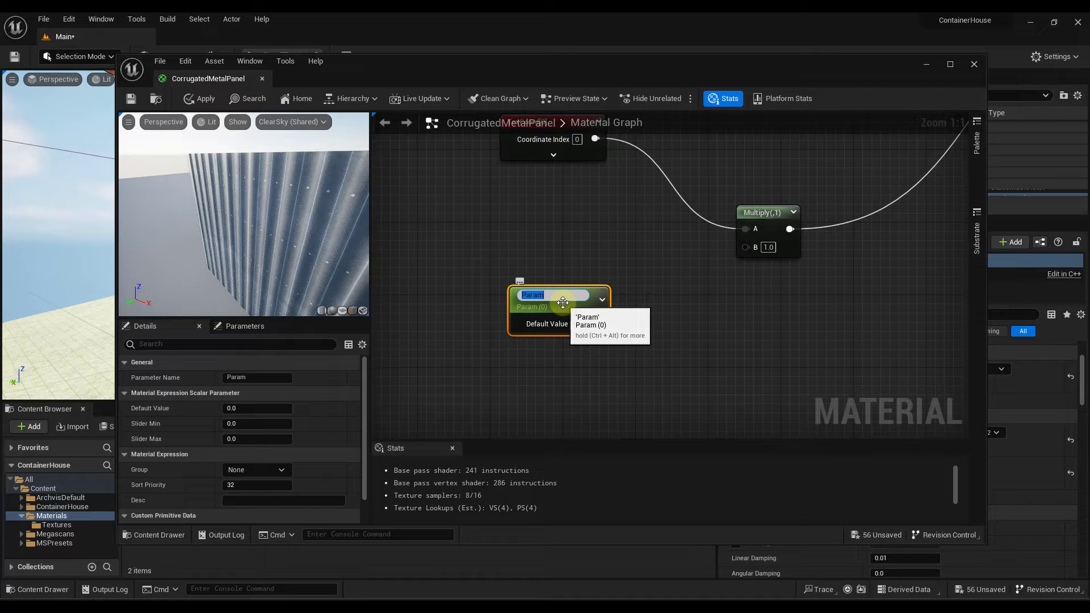
pyautogui.write('Texture Scale')
pyautogui.press('Return')
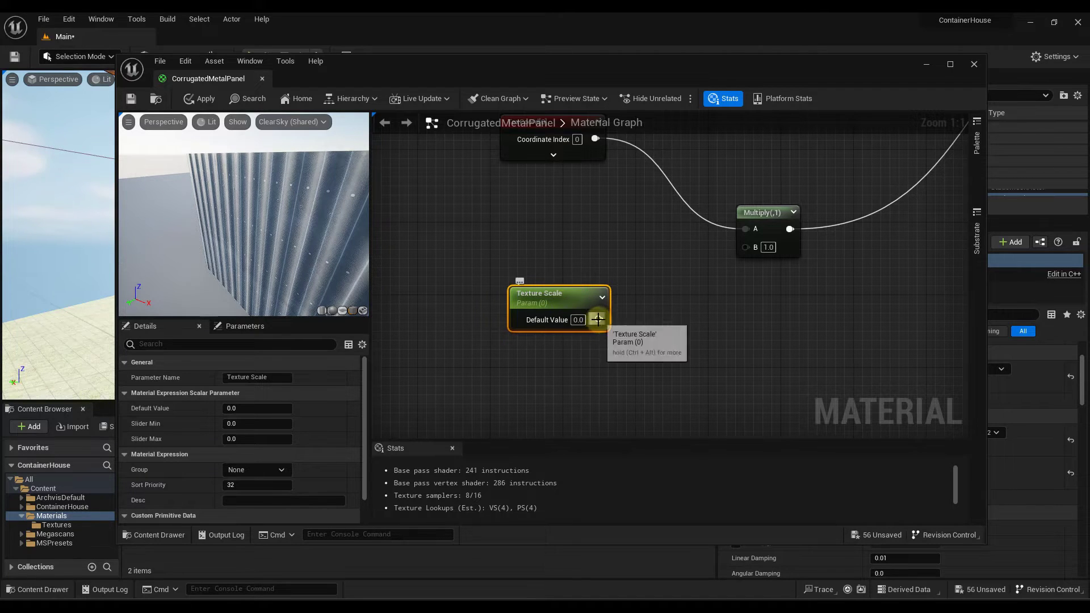
pyautogui.moveTo(599, 319); pyautogui.dragTo(747, 247)
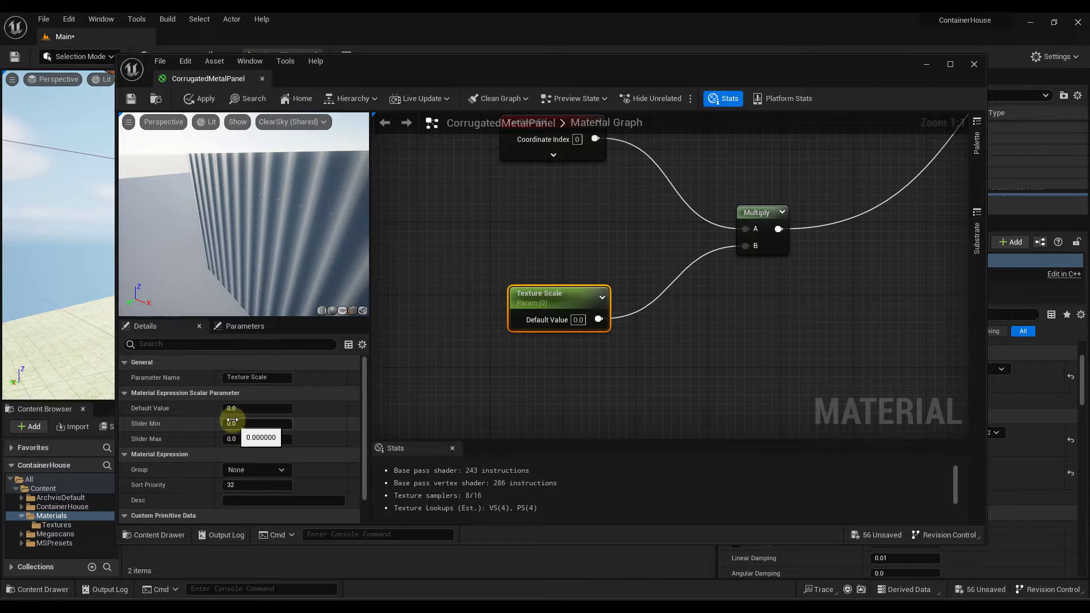
# Set the Texture Scale parameter's default value to 1.0 and its Slider Max to 2.0.
pyautogui.moveTo(241, 409); pyautogui.dragTo(250, 408)
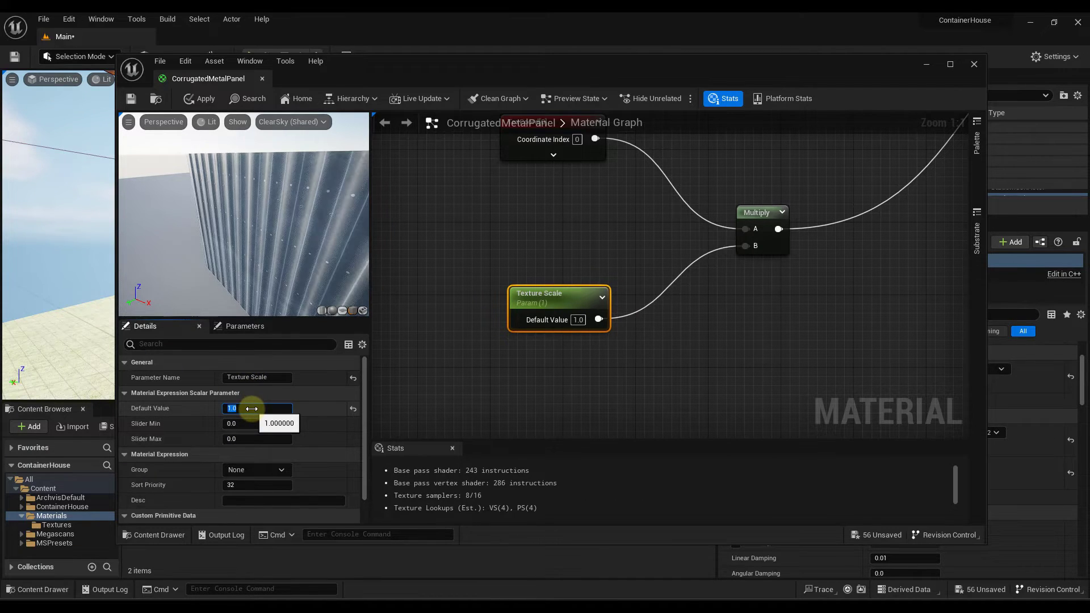
pyautogui.press('Return')
pyautogui.click(244, 438)
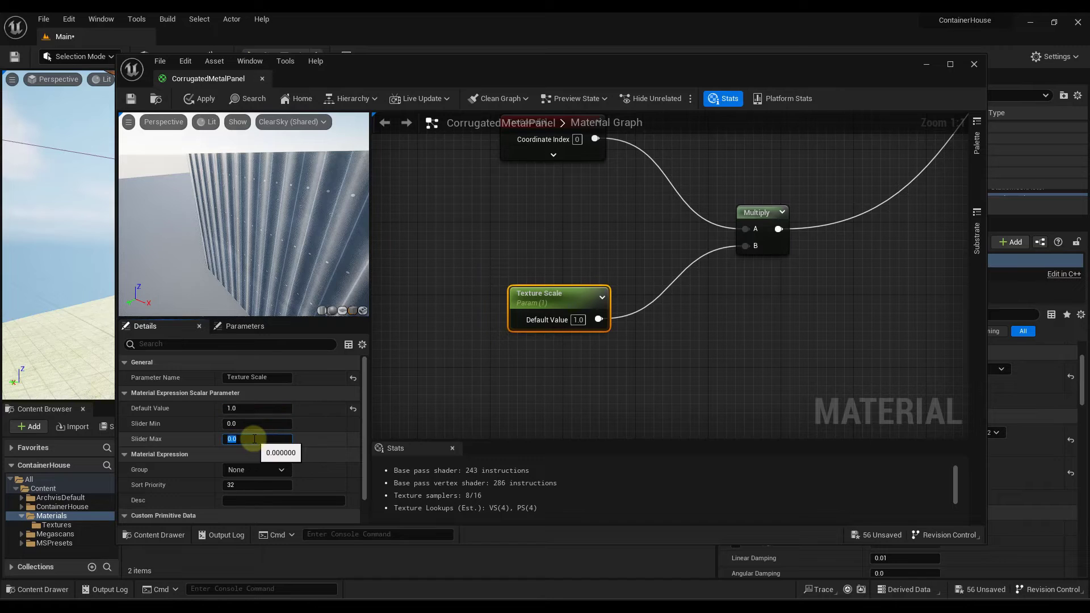
pyautogui.write('2')
pyautogui.press('Return')
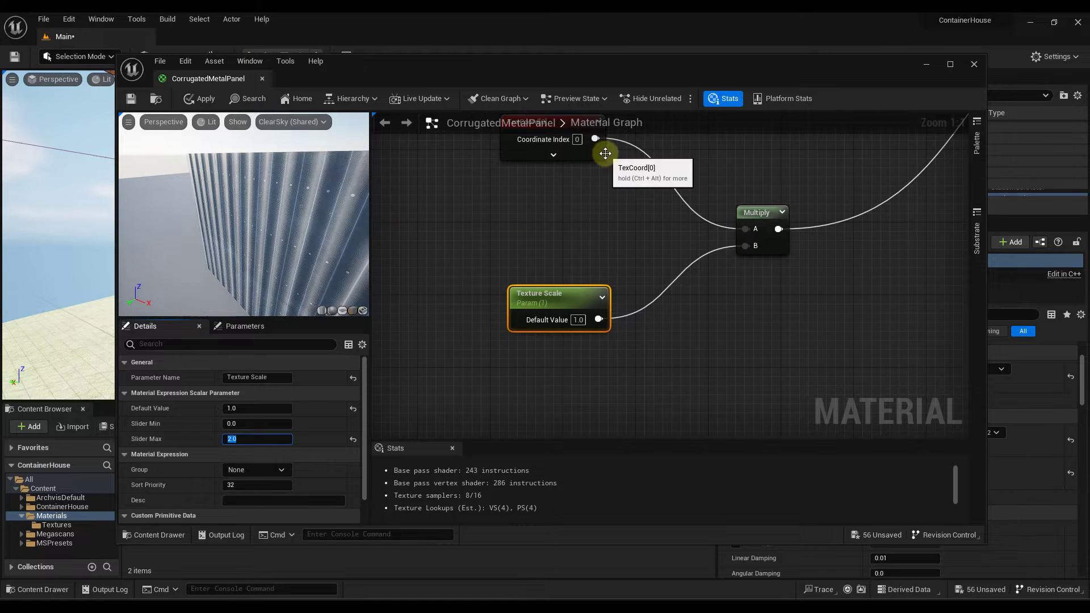
pyautogui.scroll(-6, 509, 345)
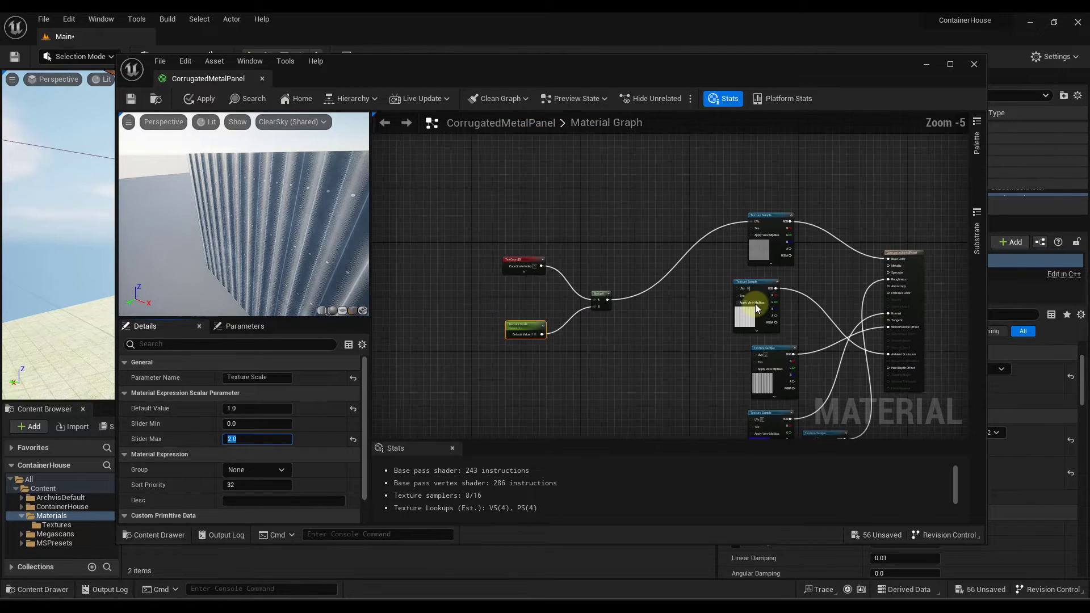
# Connect the Multiply node's output to the UVs inputs of the remaining four Texture Sample nodes.
pyautogui.scroll(2, 671, 329)
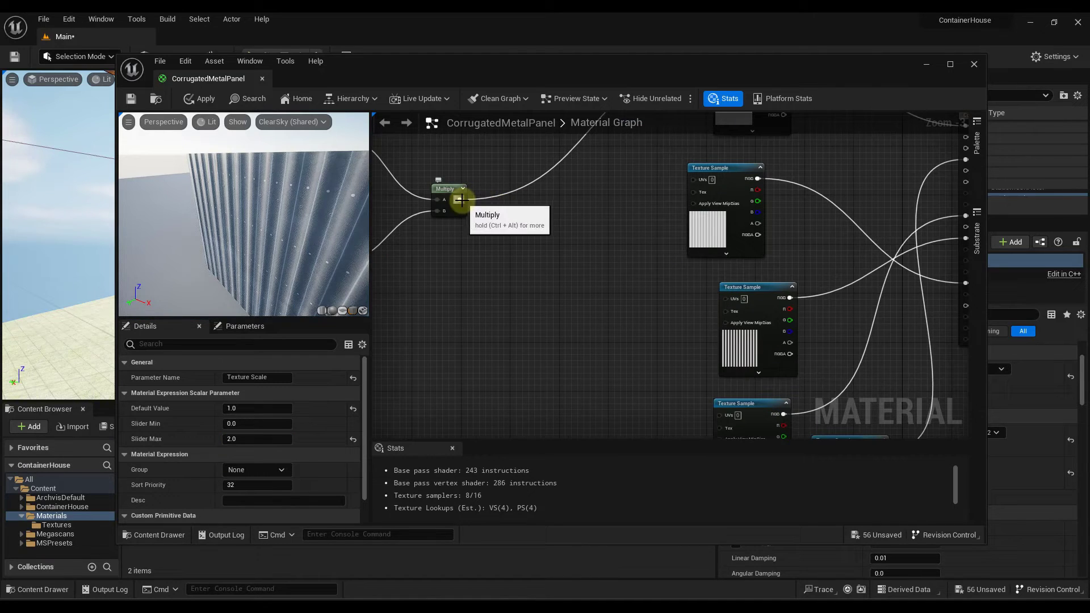
pyautogui.moveTo(460, 200); pyautogui.dragTo(694, 179)
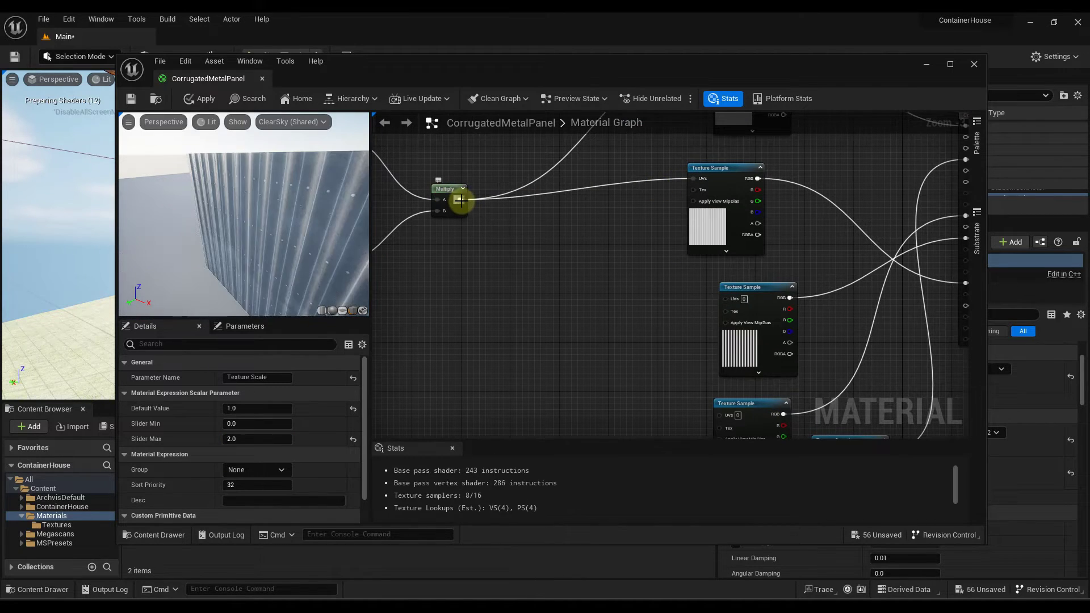
pyautogui.moveTo(460, 200); pyautogui.dragTo(725, 297)
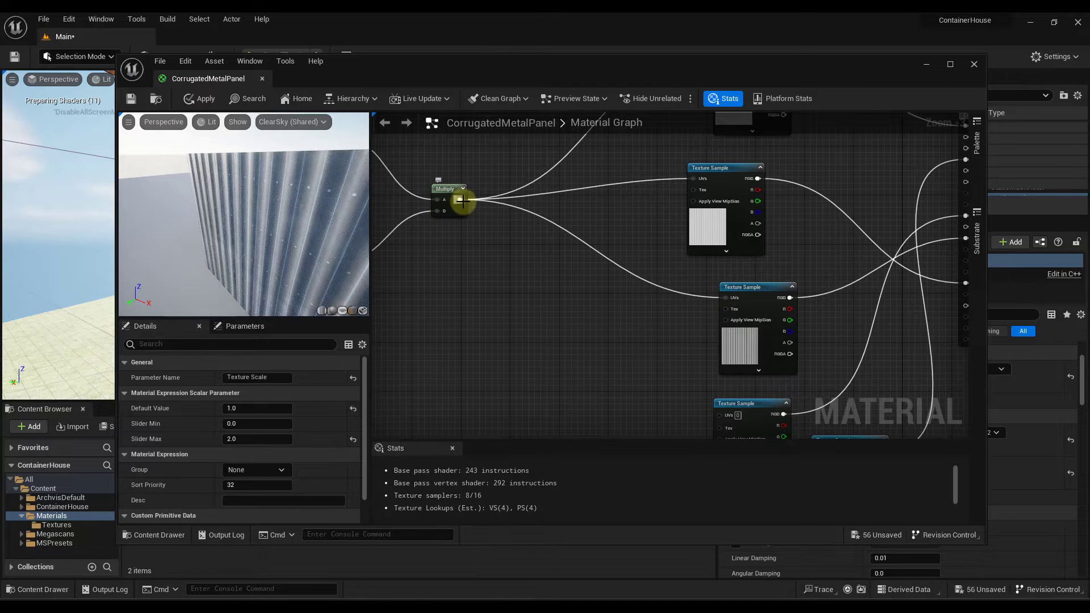
pyautogui.moveTo(460, 200); pyautogui.dragTo(749, 344)
pyautogui.scroll(-4, 710, 369)
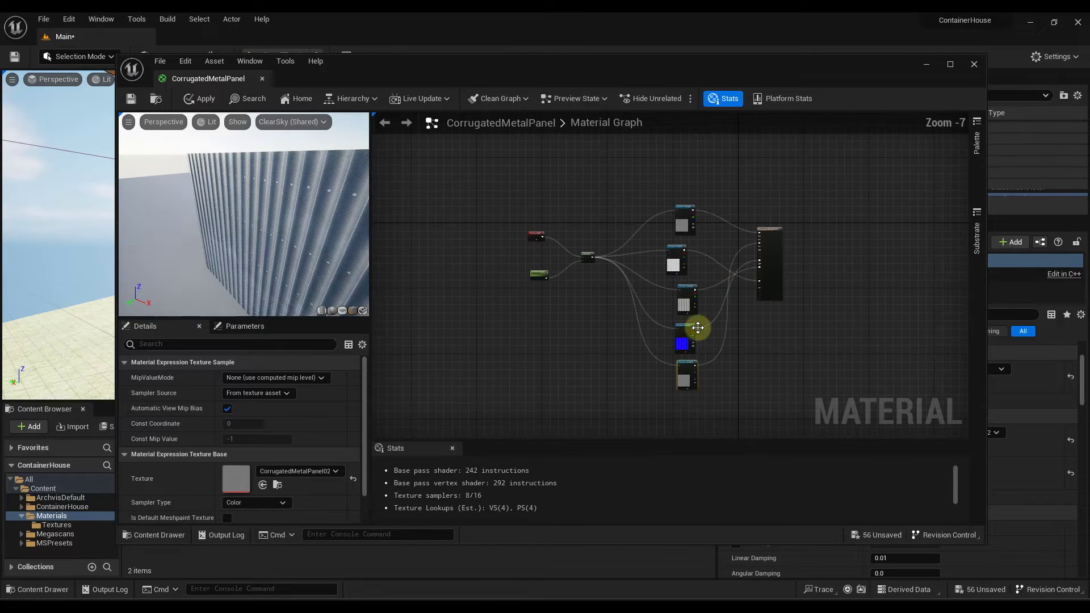
pyautogui.scroll(3, 646, 249)
pyautogui.scroll(-2, 621, 242)
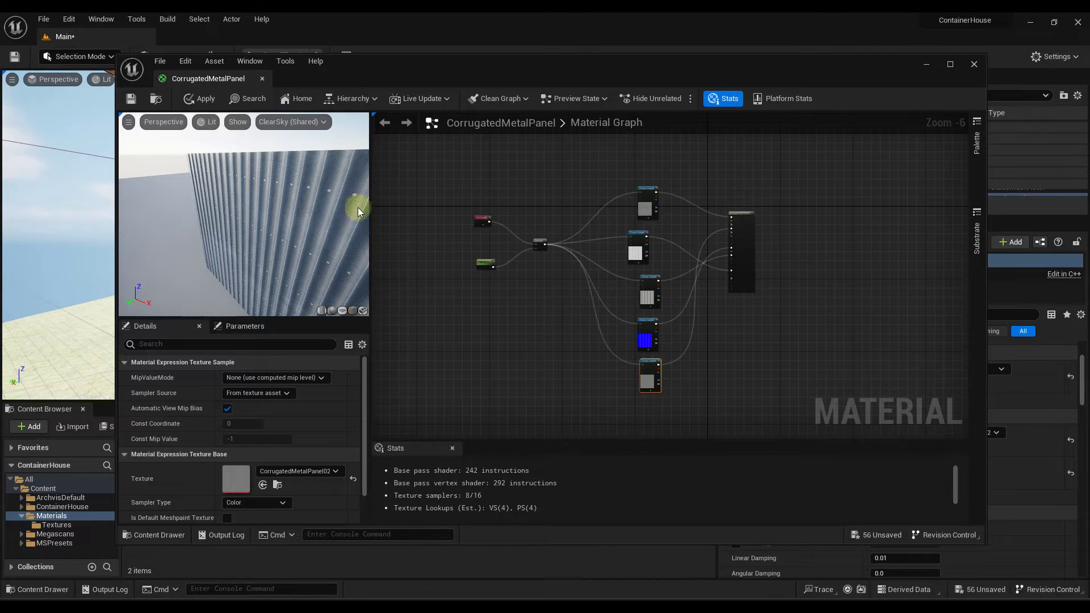
pyautogui.scroll(5, 643, 196)
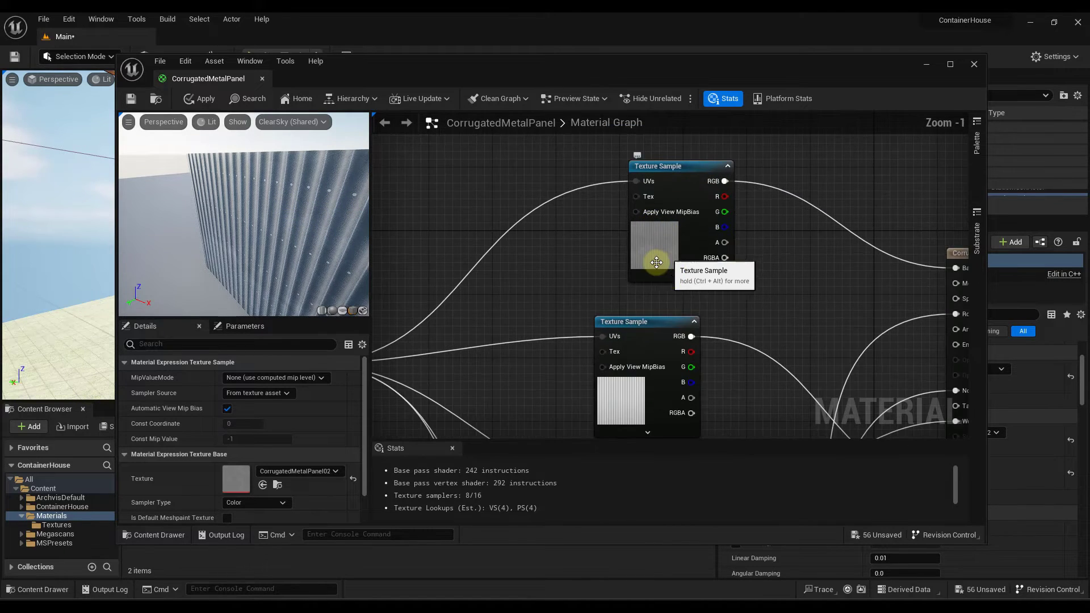
pyautogui.scroll(-5, 656, 262)
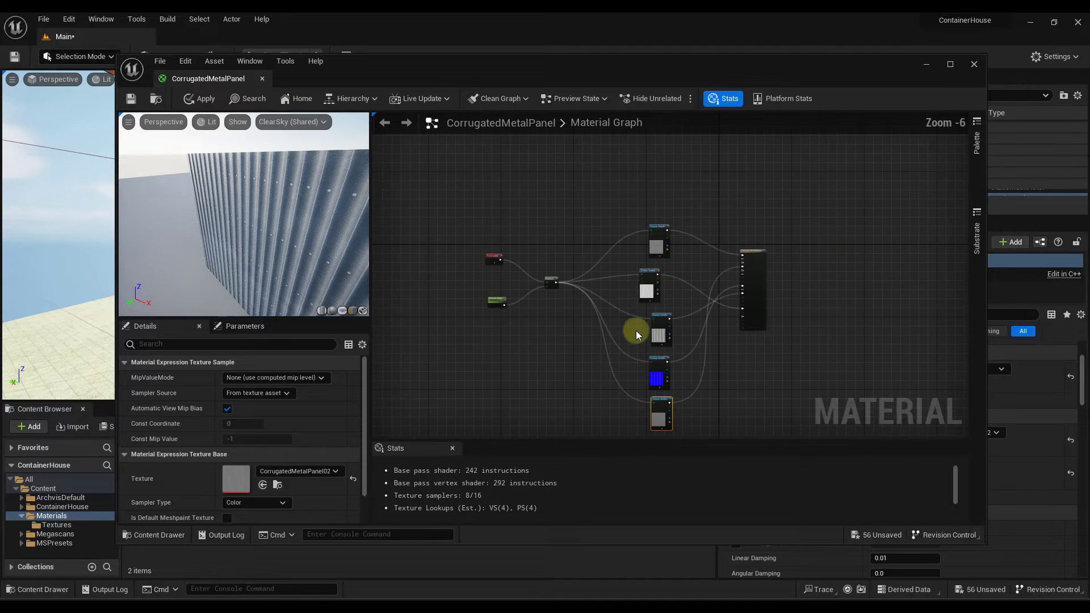
pyautogui.scroll(2, 636, 335)
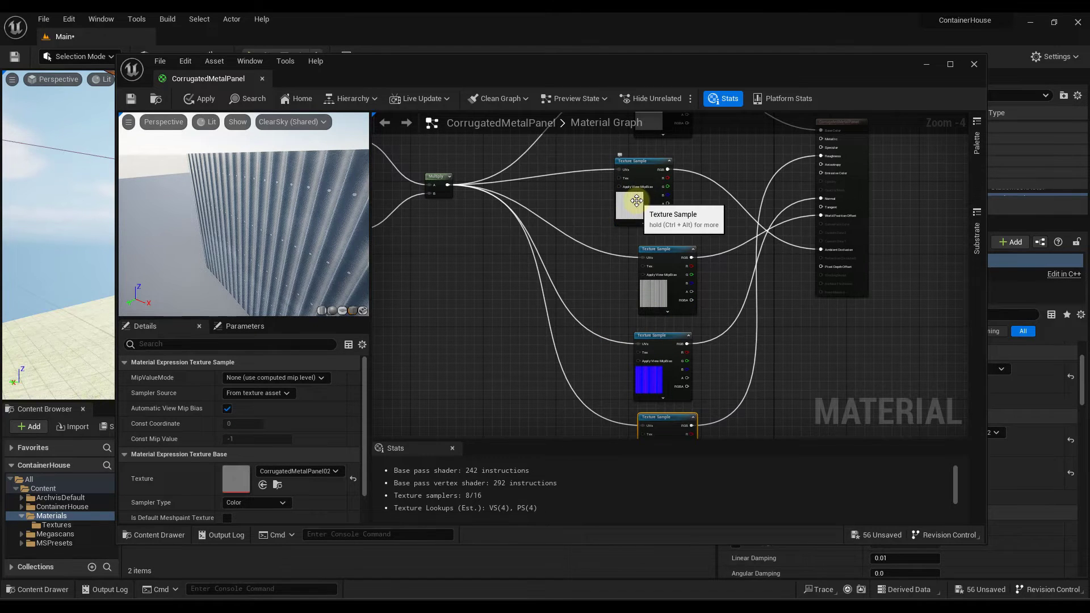
pyautogui.scroll(-3, 590, 284)
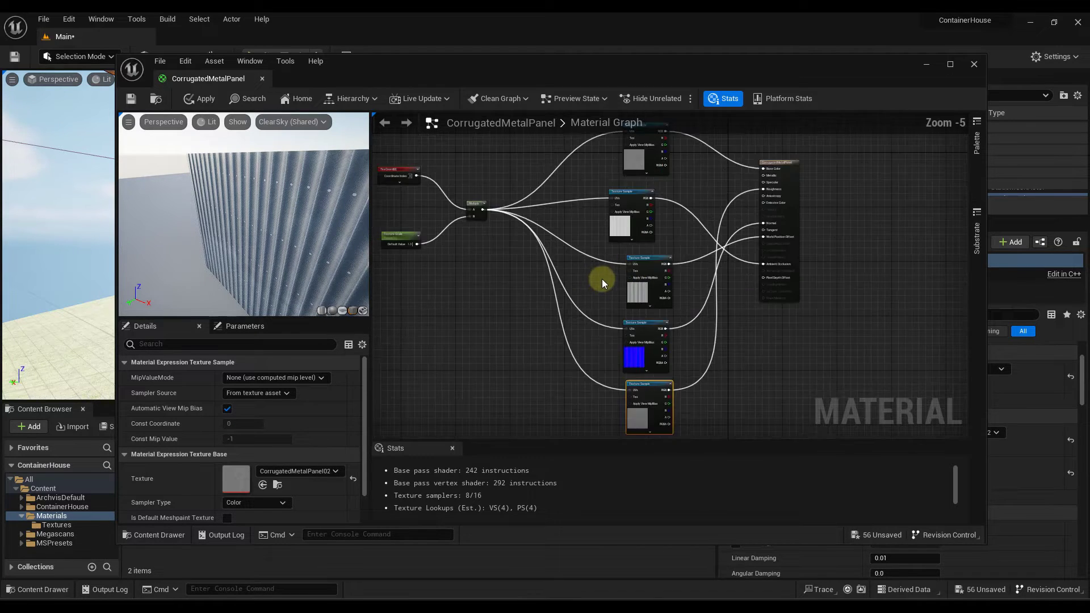
pyautogui.scroll(2, 649, 244)
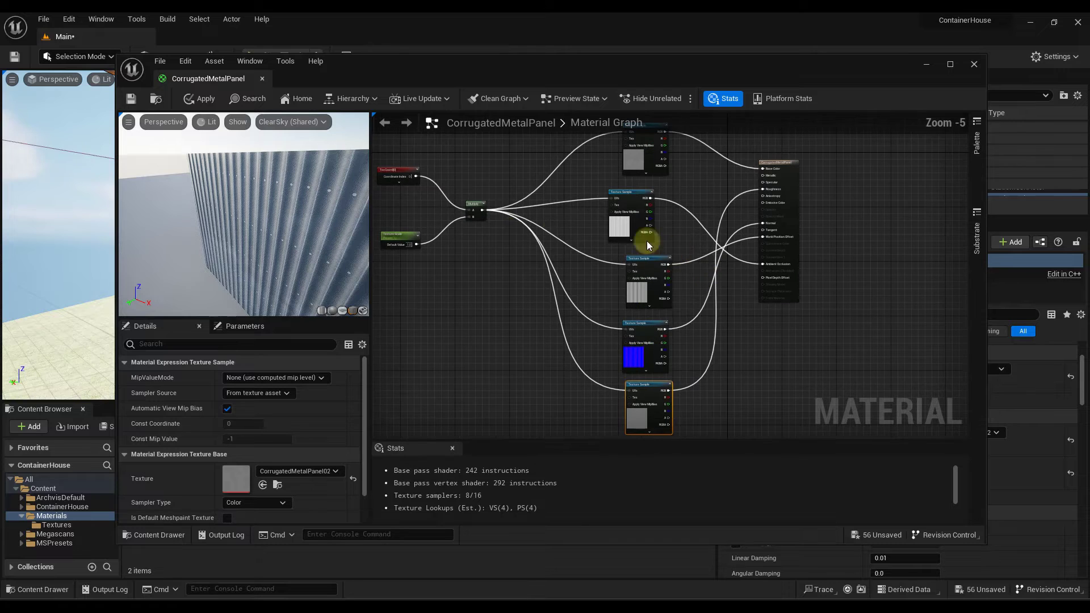
# Save the CorrugatedMetalPanel material and close its editor.
pyautogui.click(131, 100)
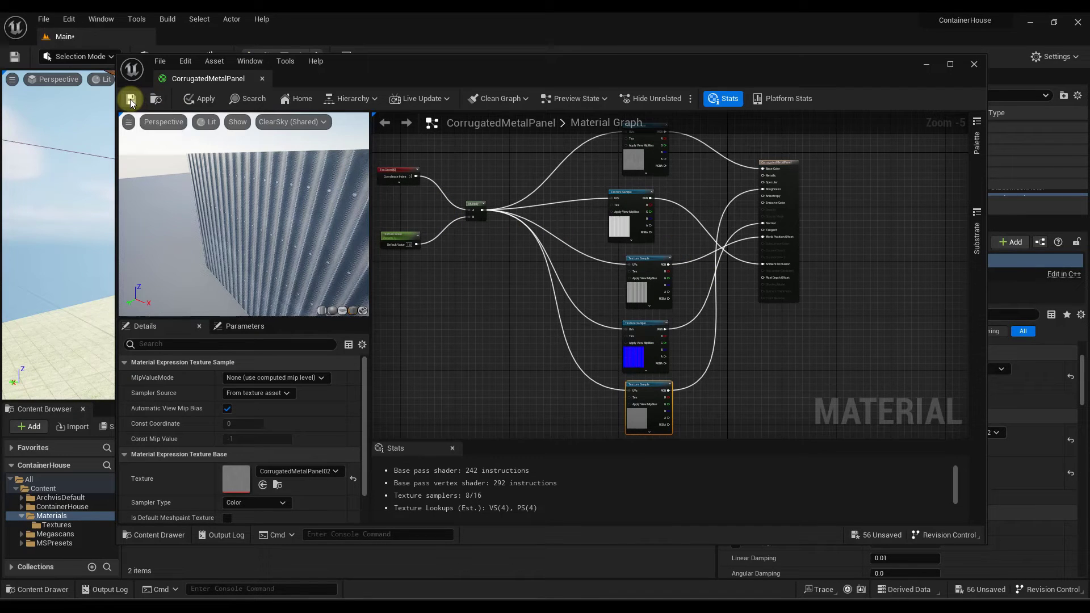
pyautogui.click(975, 64)
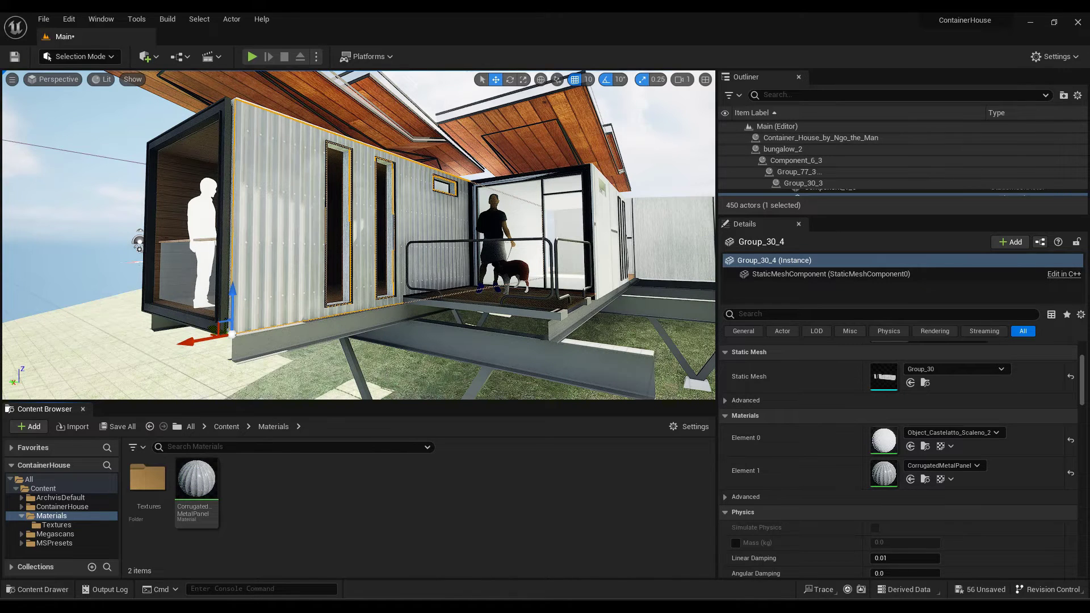
# Reopen the CorrugatedMetalPanel material to look over its complete node graph, and close it again.
pyautogui.click(196, 482)
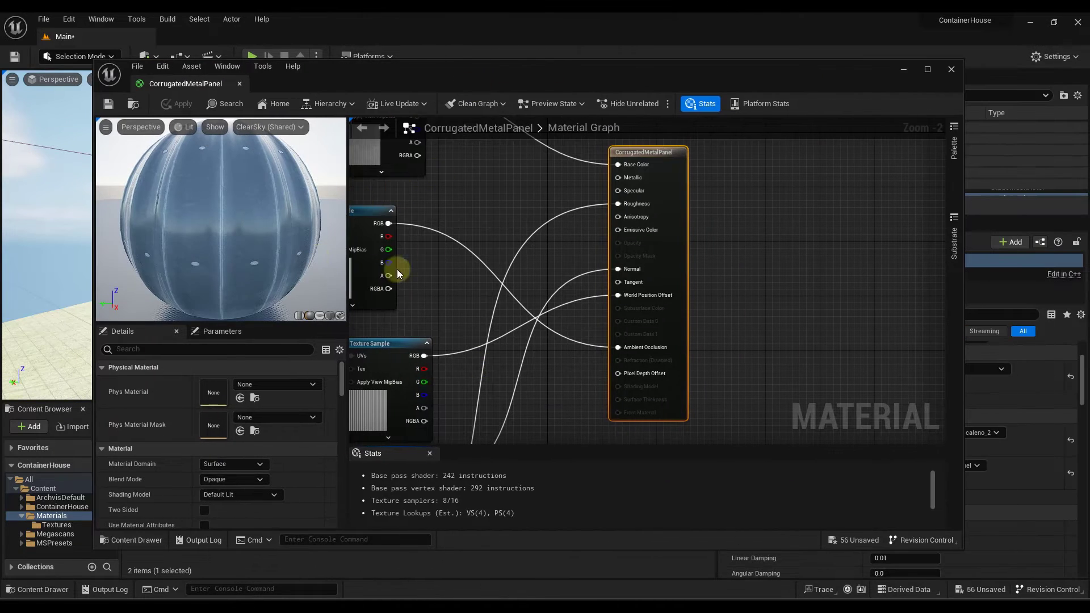
pyautogui.scroll(-4, 514, 287)
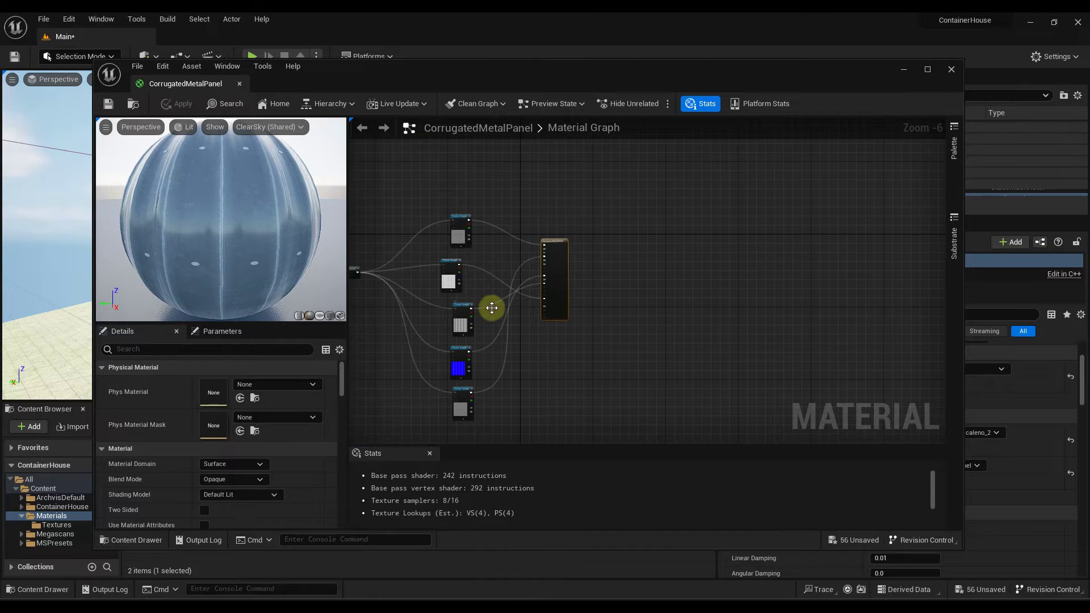
pyautogui.moveTo(529, 331); pyautogui.dragTo(616, 303, button='right')
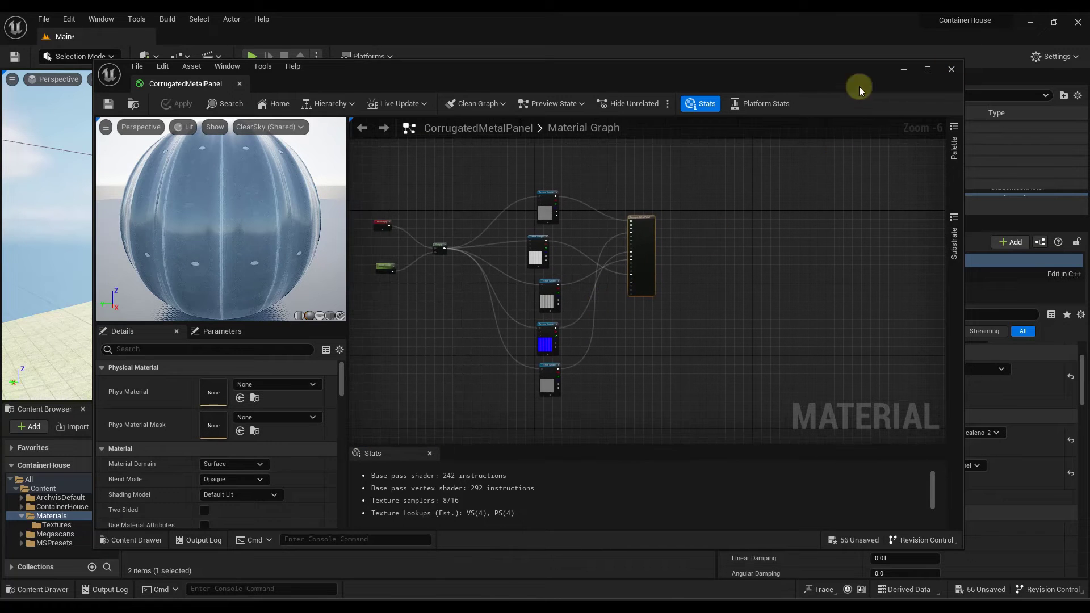
pyautogui.moveTo(799, 68); pyautogui.dragTo(815, 92)
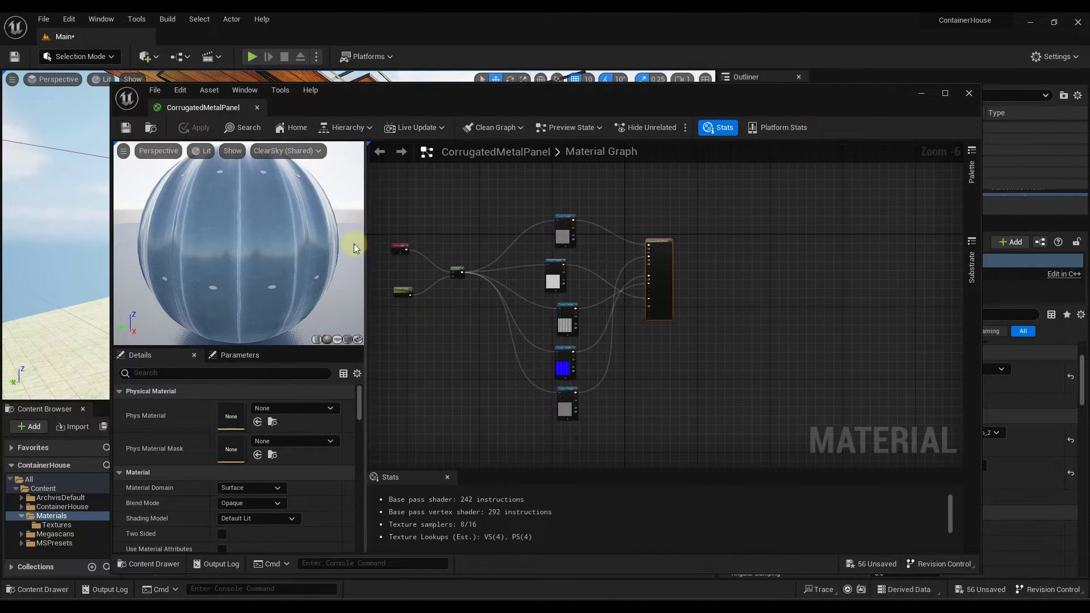
pyautogui.click(969, 94)
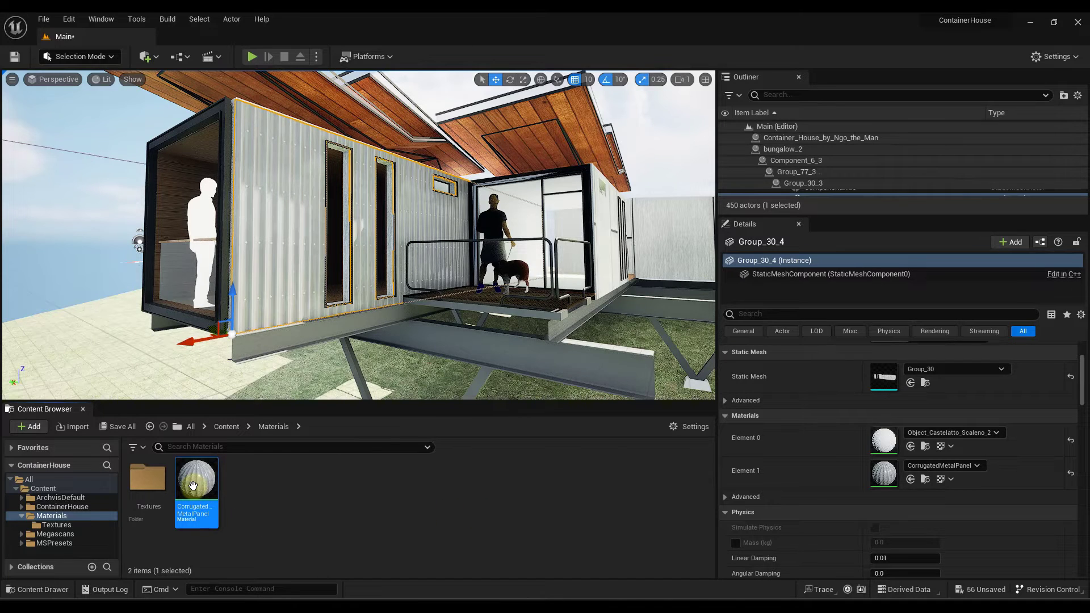
# Create a material instance of CorrugatedMetalPanel with the default name and apply it to the front container's corrugated wall.
pyautogui.rightClick(193, 485)
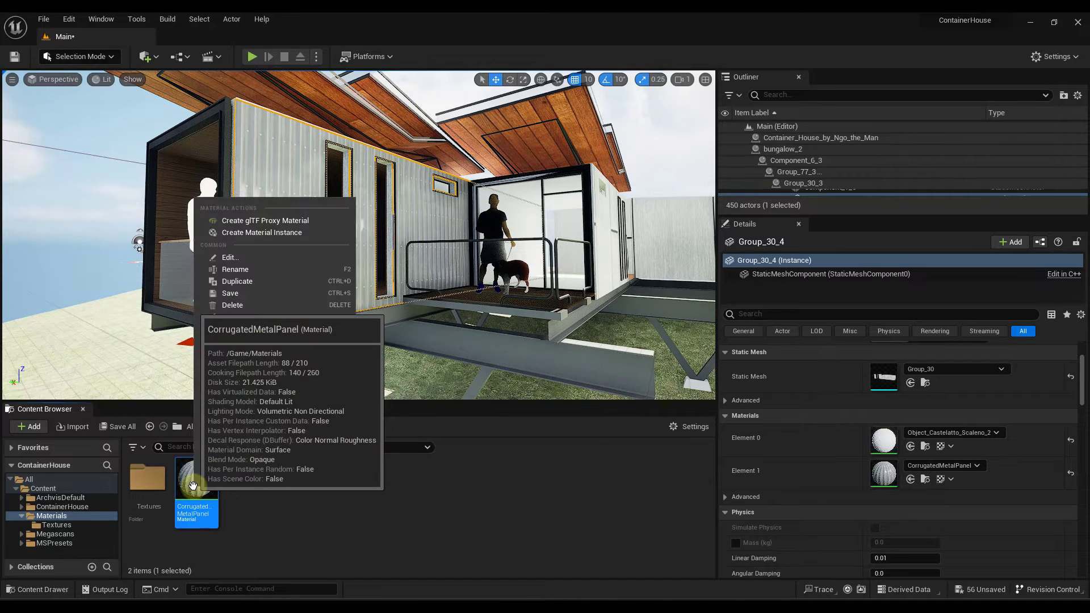
pyautogui.click(262, 233)
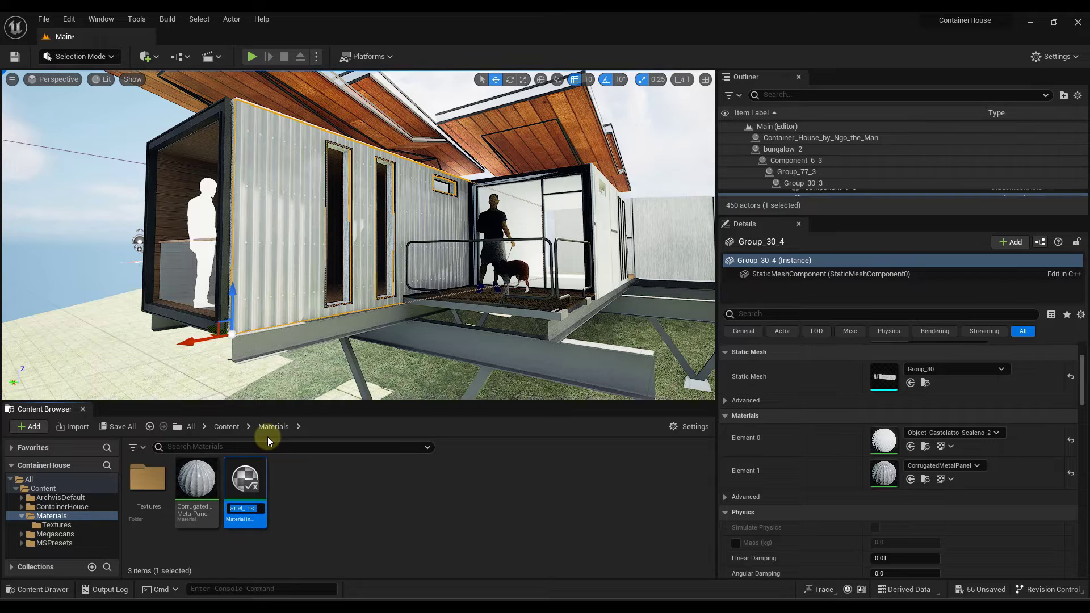
pyautogui.press('Return')
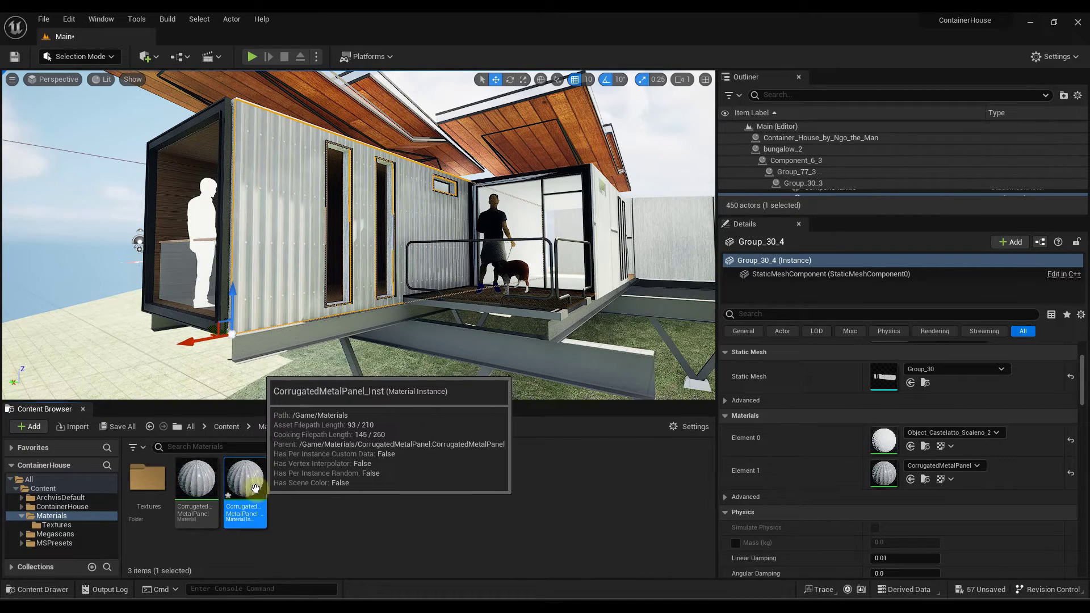
pyautogui.moveTo(249, 486); pyautogui.dragTo(268, 214)
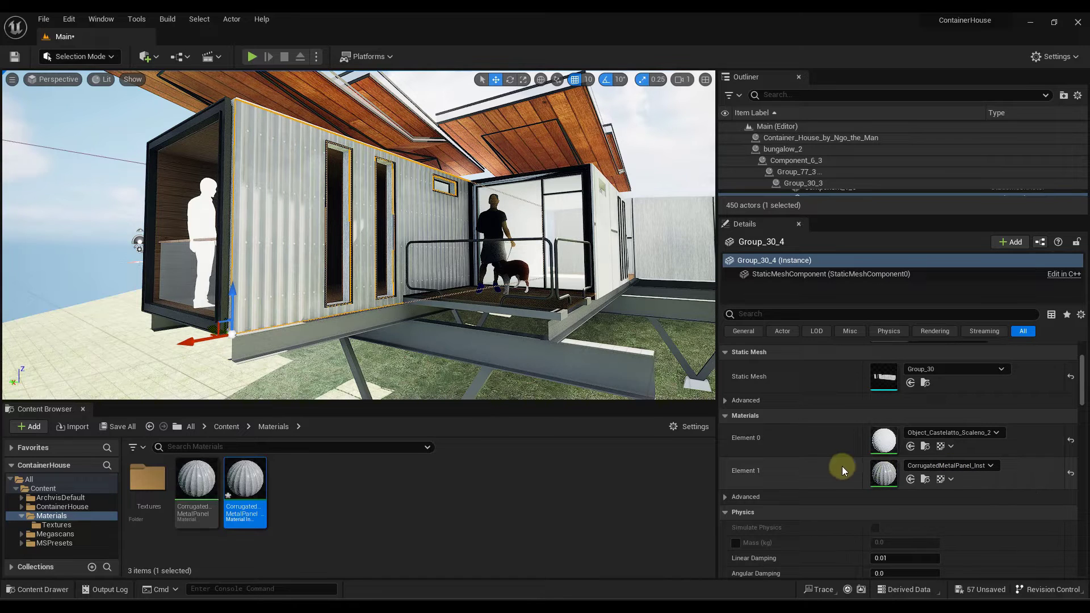
# Open the material instance from the wall's Element 1 slot, enable its Texture Scale override and set it to 0.824.
pyautogui.doubleClick(881, 476)
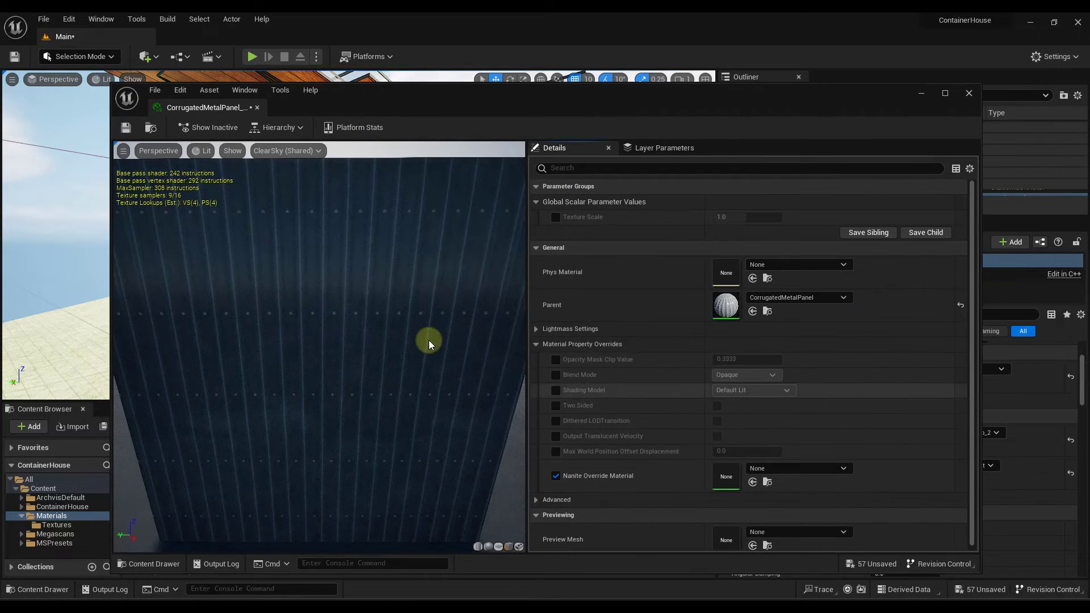
pyautogui.moveTo(288, 338); pyautogui.dragTo(379, 350)
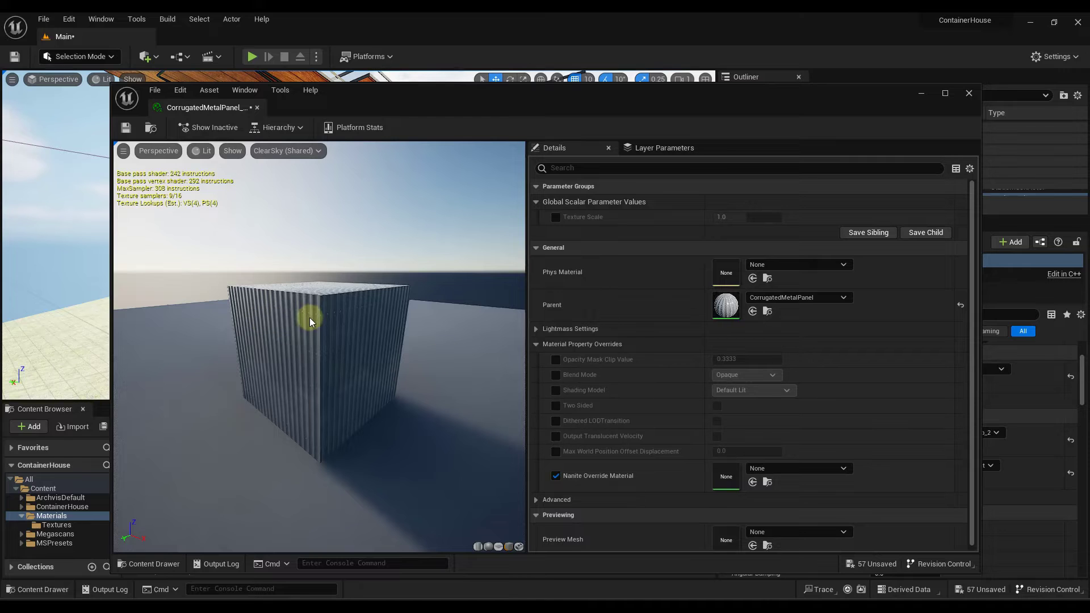
pyautogui.moveTo(312, 324)
pyautogui.mouseDown()
pyautogui.moveTo(312, 363)
pyautogui.moveTo(315, 337)
pyautogui.mouseUp()
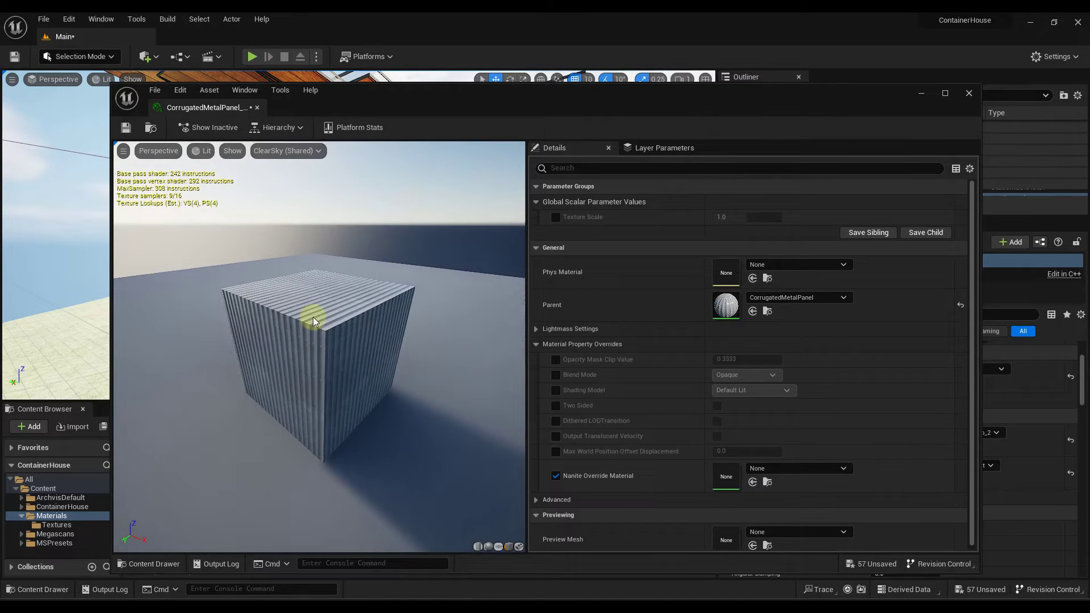
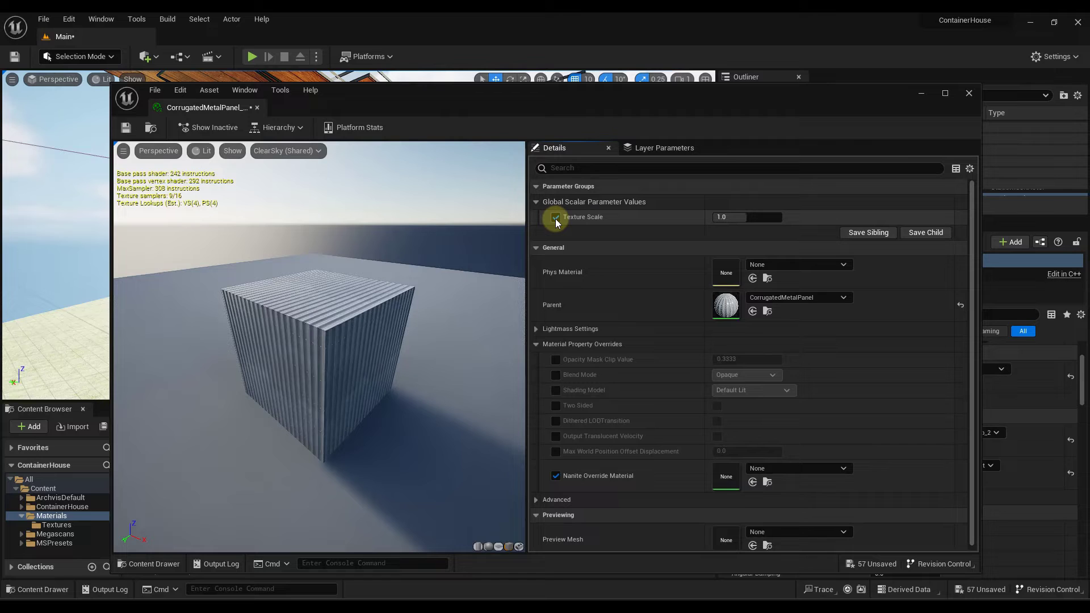
pyautogui.moveTo(616, 97); pyautogui.dragTo(832, 65)
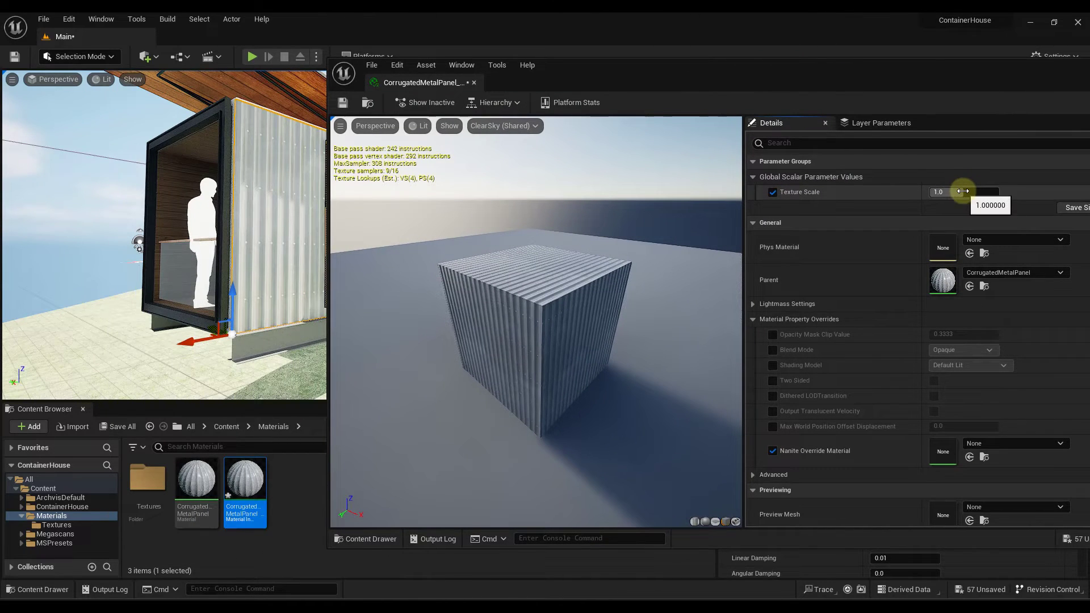
pyautogui.moveTo(965, 192); pyautogui.dragTo(957, 196)
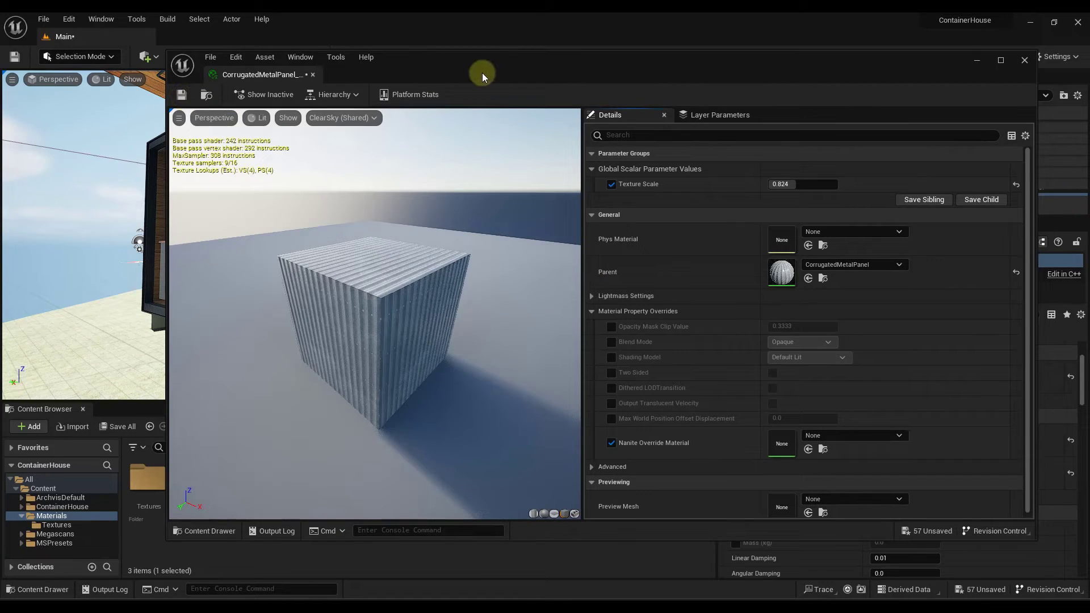
# Set the instance's Texture Scale to 1.464, and save and close the material instance.
pyautogui.moveTo(482, 72); pyautogui.dragTo(653, 74)
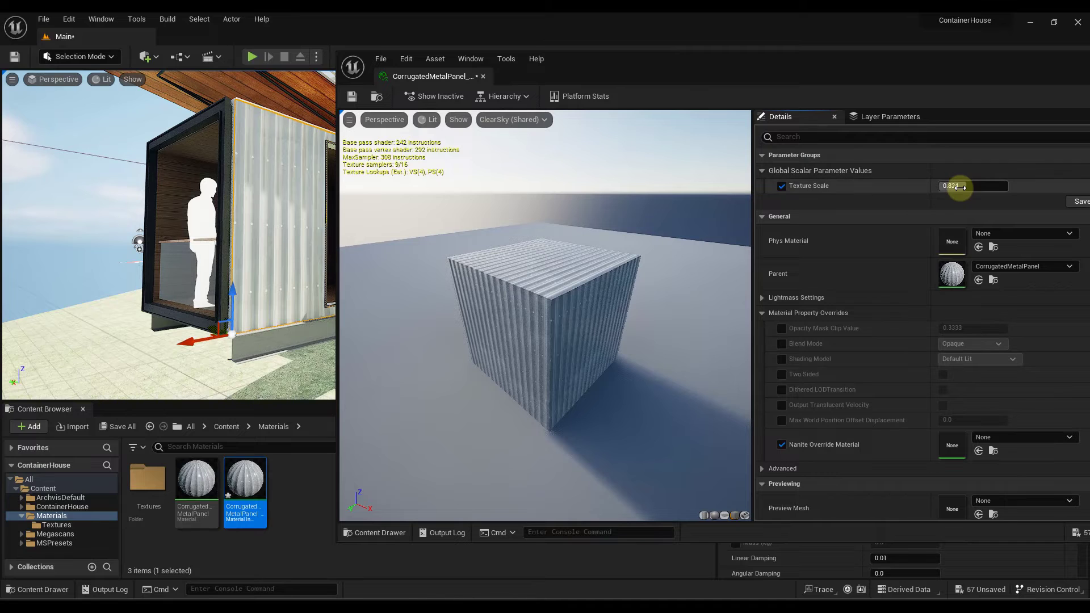
pyautogui.moveTo(965, 189); pyautogui.dragTo(978, 190)
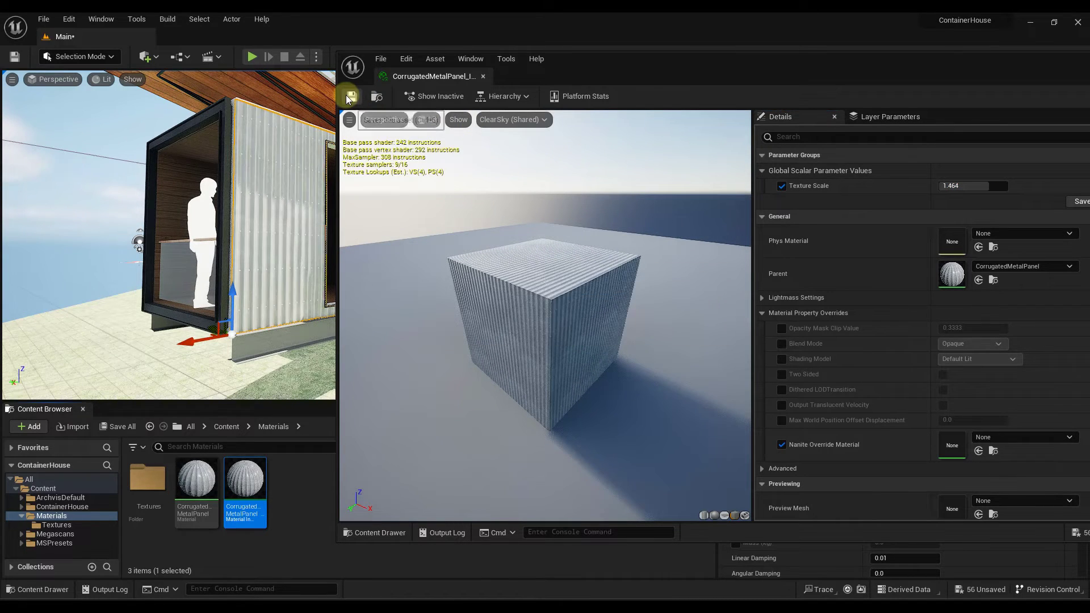
pyautogui.moveTo(734, 60); pyautogui.dragTo(471, 44)
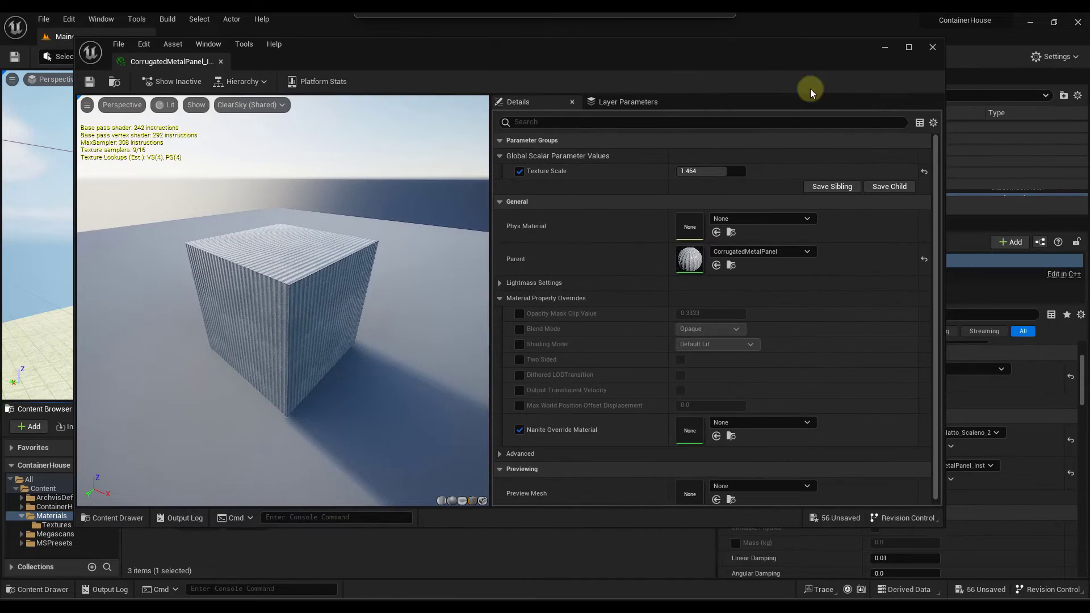
pyautogui.click(930, 50)
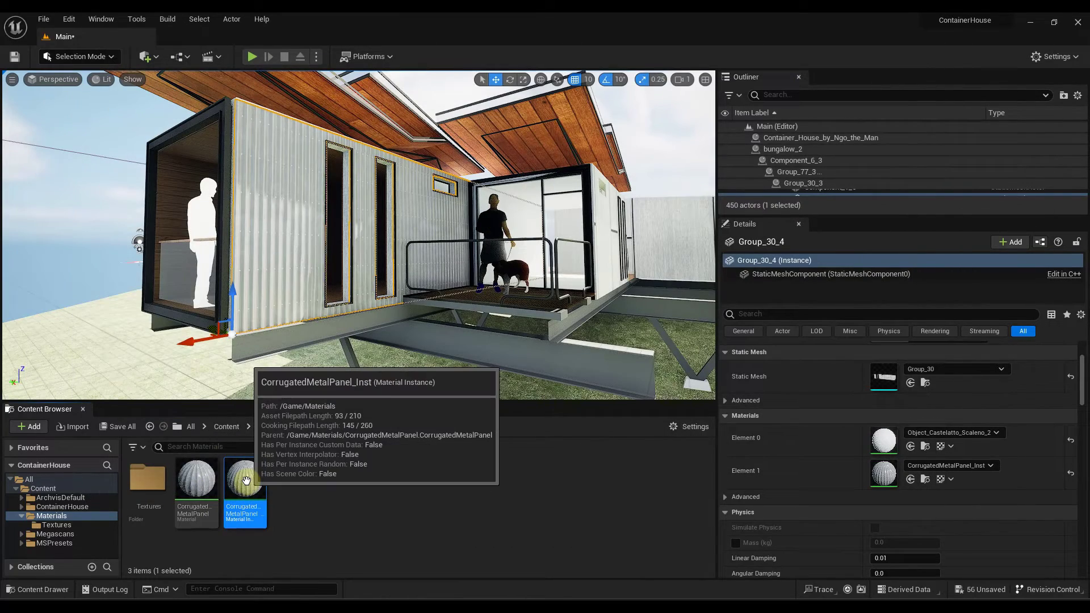
# Duplicate CorrugatedMetalPanel_Inst and apply the copy to the outer wall of the far container.
pyautogui.moveTo(570, 266); pyautogui.dragTo(537, 235, button='right')
pyautogui.press('d')
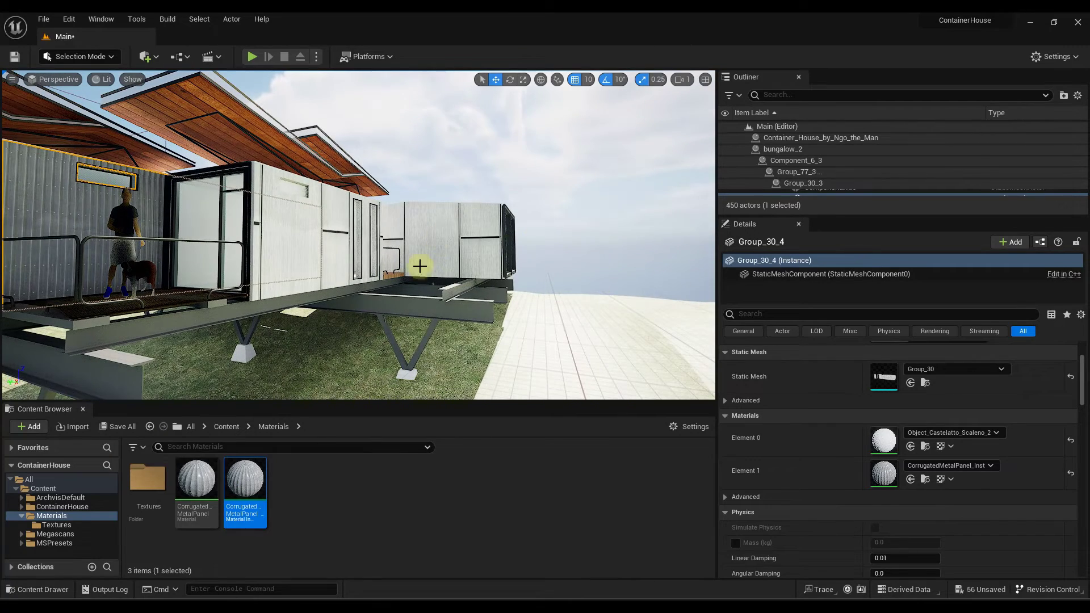
pyautogui.rightClick(258, 473)
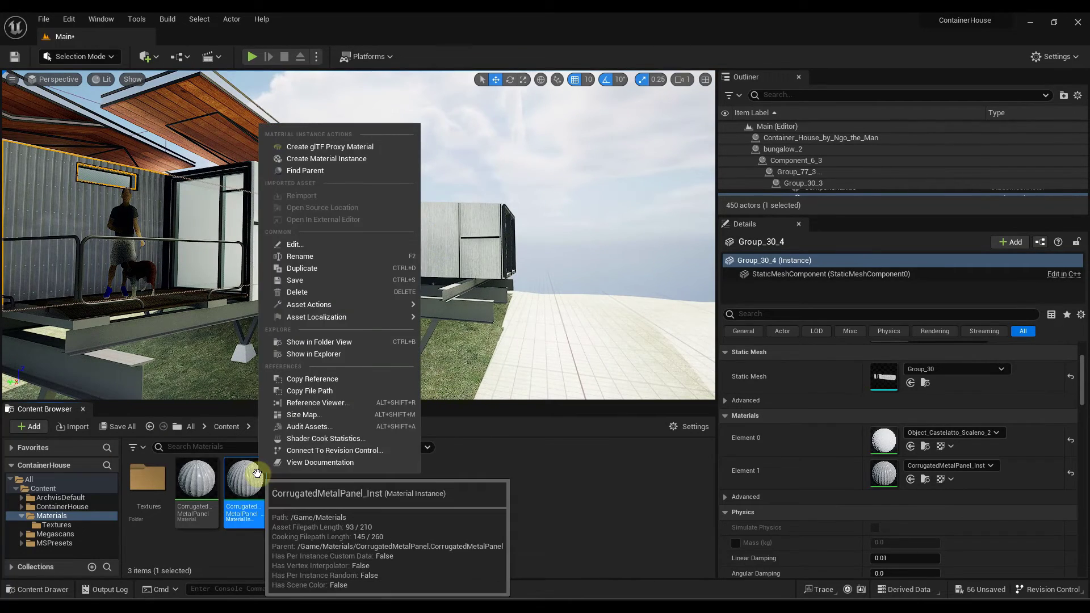
pyautogui.click(308, 268)
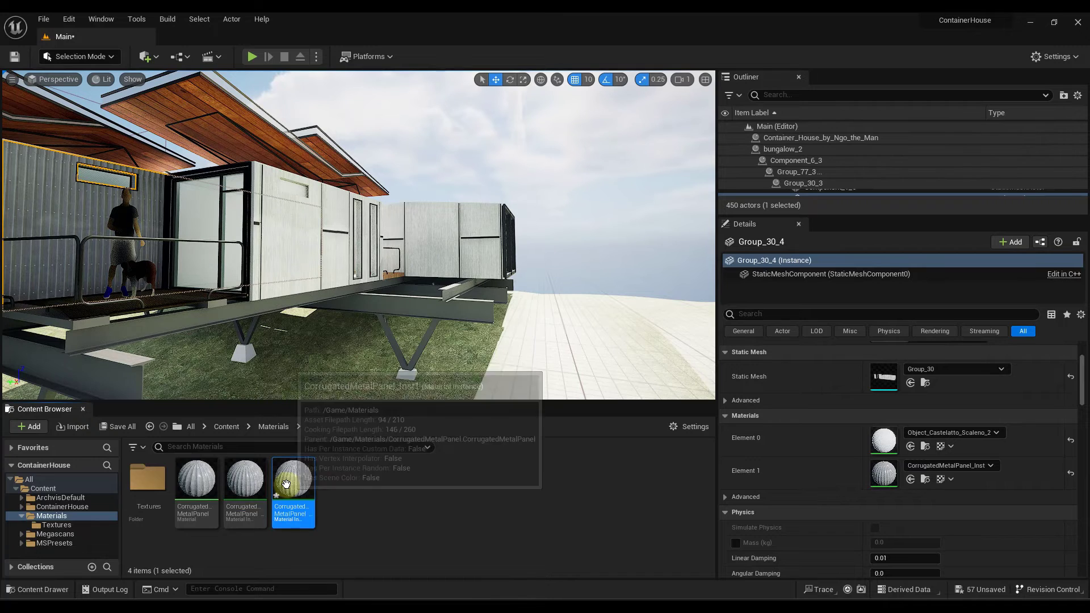
pyautogui.moveTo(285, 484); pyautogui.dragTo(437, 239)
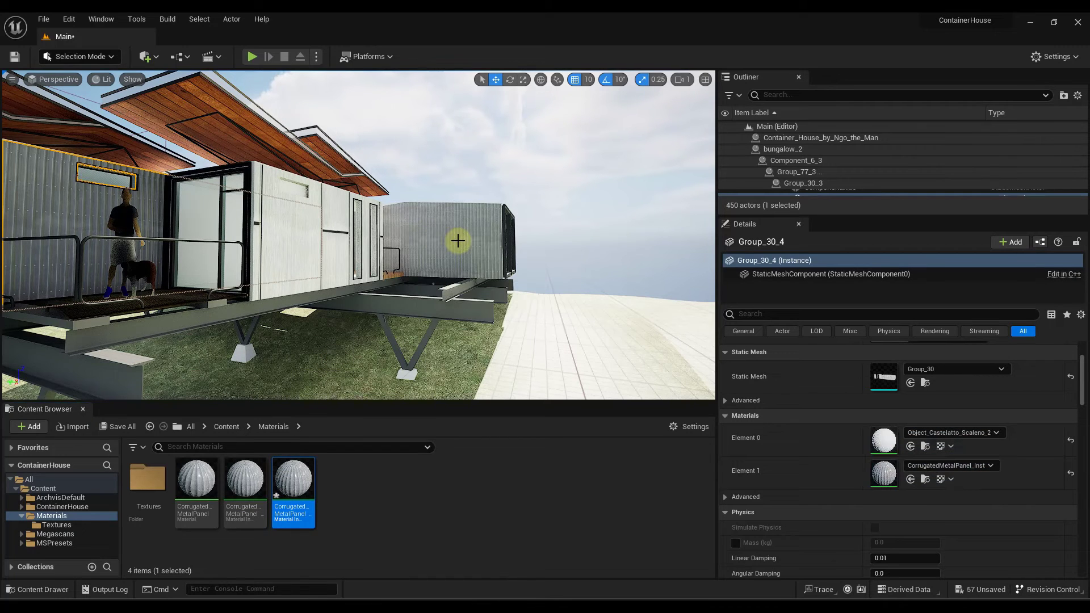
# Open the duplicated CorrugatedMetalPanel instance, set its Texture Scale to 0.792, and close the material instance.
pyautogui.doubleClick(290, 480)
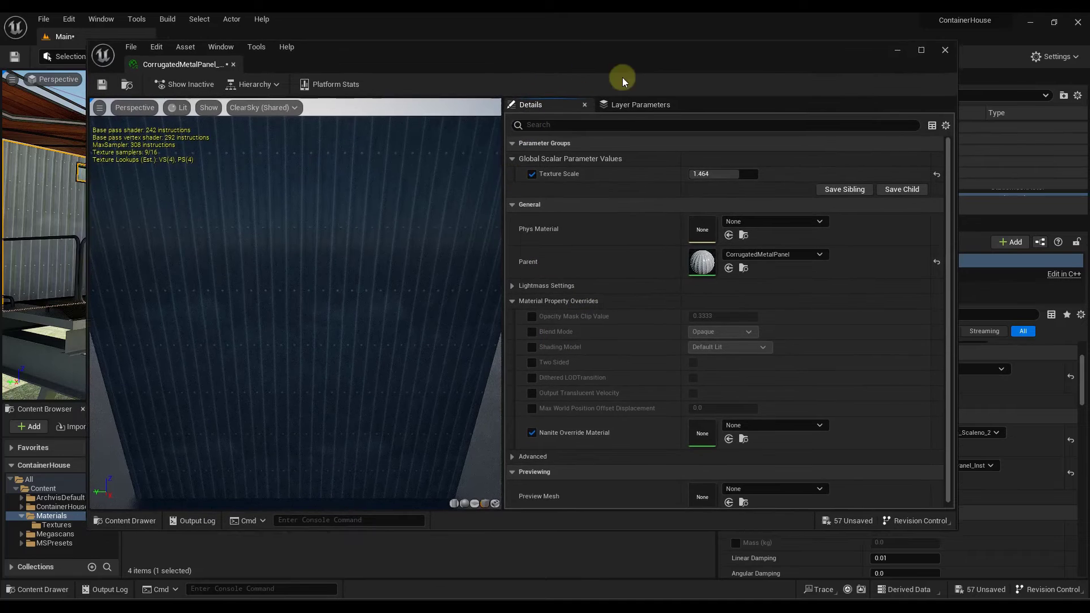
pyautogui.moveTo(623, 78); pyautogui.dragTo(944, 124)
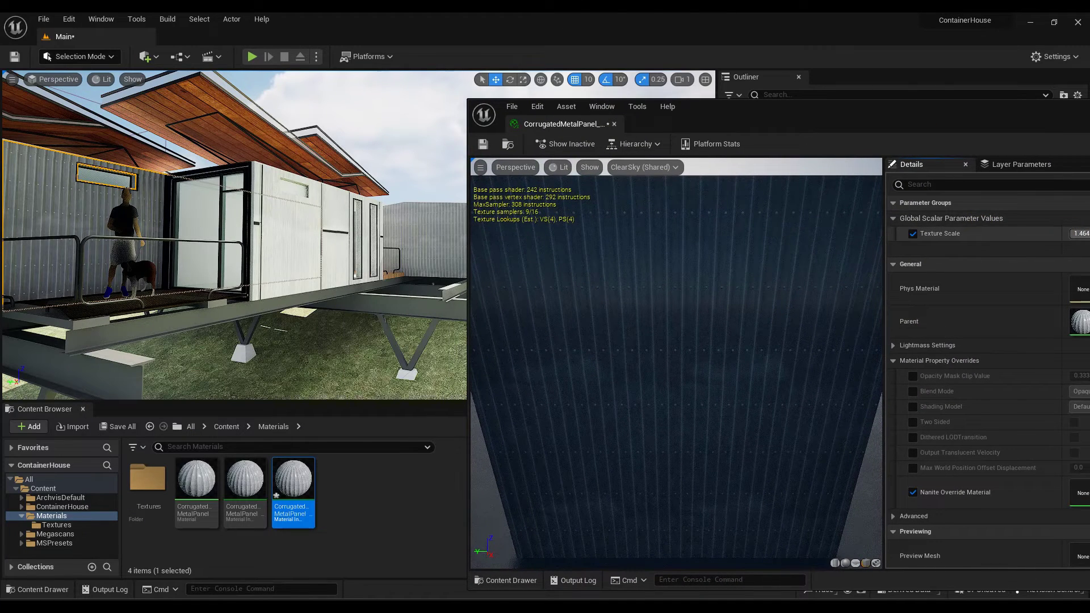
pyautogui.moveTo(1089, 234); pyautogui.dragTo(1087, 242)
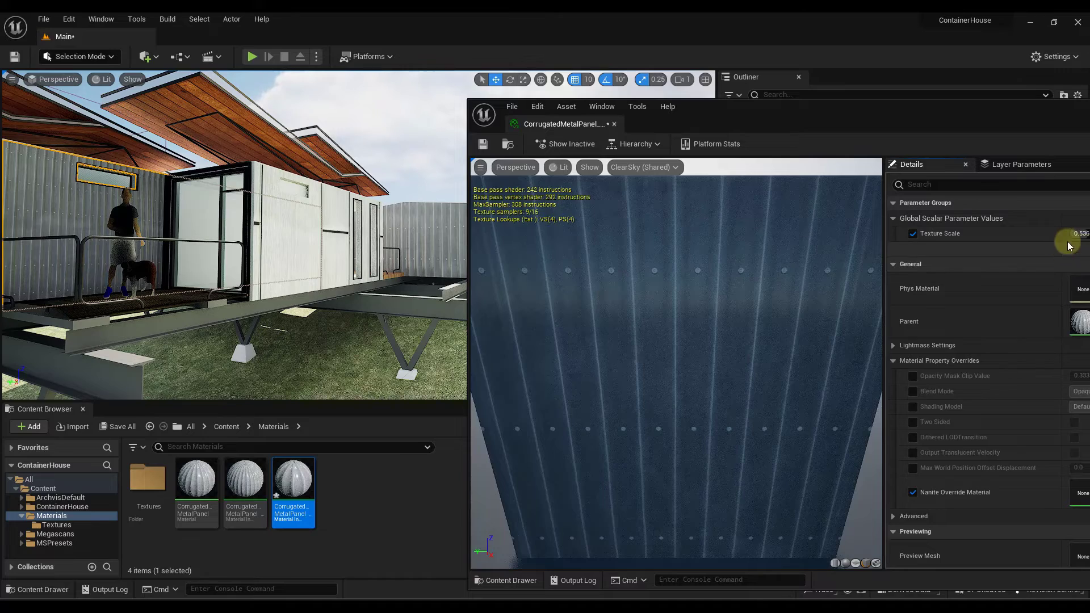
pyautogui.moveTo(1069, 245); pyautogui.dragTo(1087, 235)
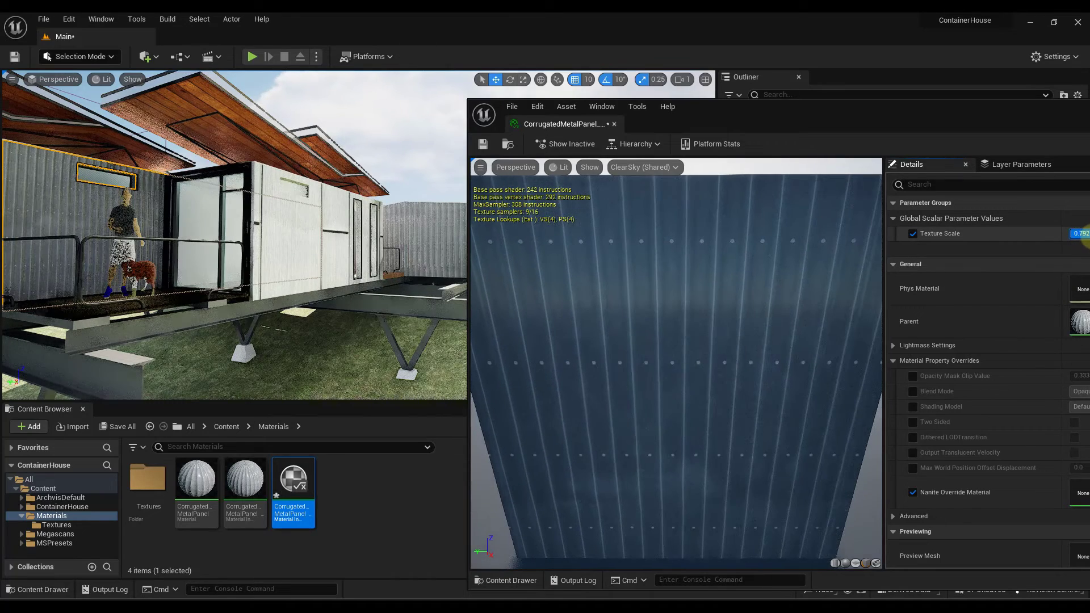
pyautogui.moveTo(823, 112); pyautogui.dragTo(534, 104)
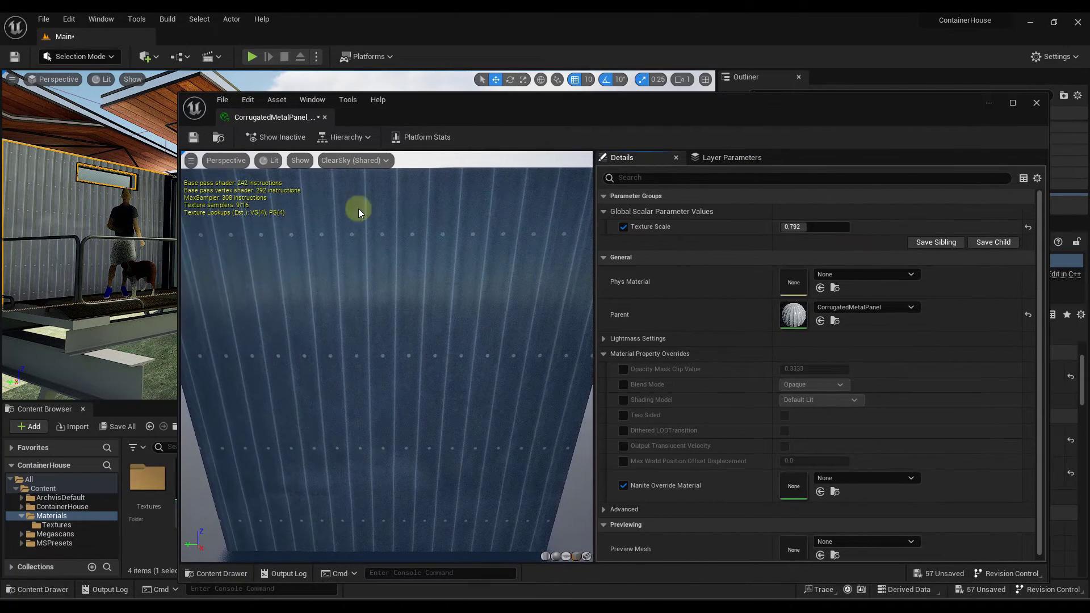
pyautogui.click(1037, 106)
# Apply CorrugatedMetalPanel_Inst to the white walls of the middle container and the remaining plain container walls.
pyautogui.moveTo(474, 239); pyautogui.dragTo(420, 241, button='right')
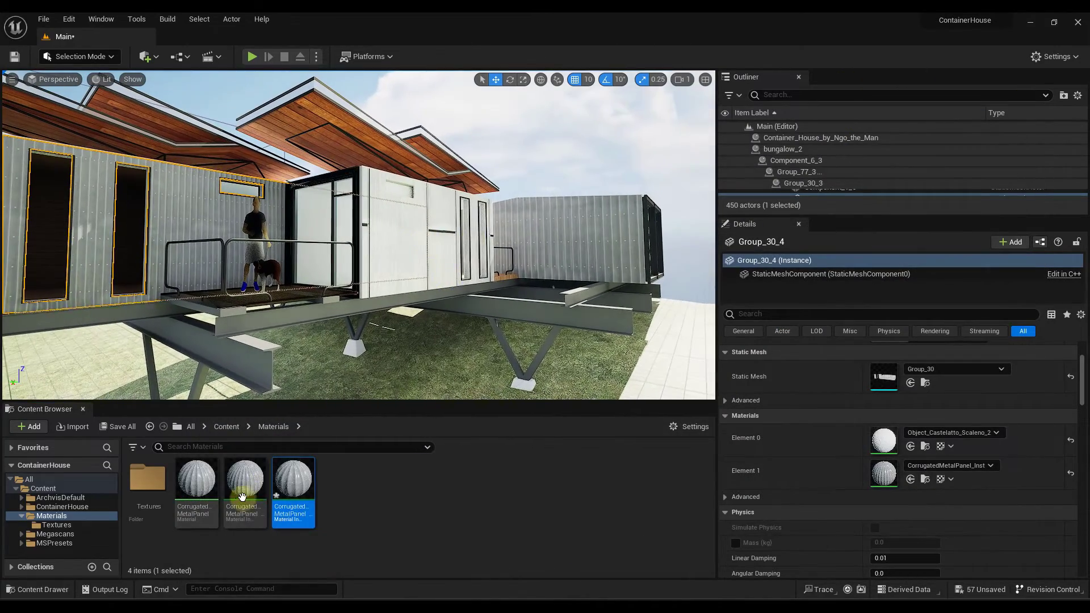
pyautogui.moveTo(243, 497); pyautogui.dragTo(403, 244)
pyautogui.moveTo(310, 264); pyautogui.dragTo(478, 263, button='right')
pyautogui.moveTo(248, 481); pyautogui.dragTo(483, 260)
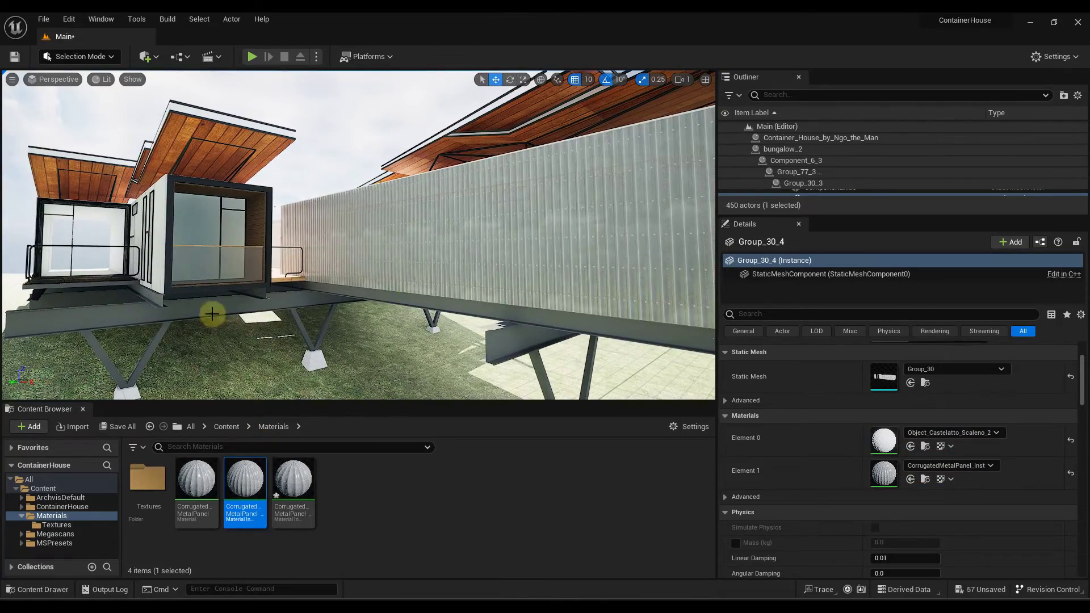
pyautogui.moveTo(213, 314); pyautogui.dragTo(163, 431, button='right')
pyautogui.moveTo(239, 508); pyautogui.dragTo(207, 239)
pyautogui.moveTo(244, 479); pyautogui.dragTo(347, 251)
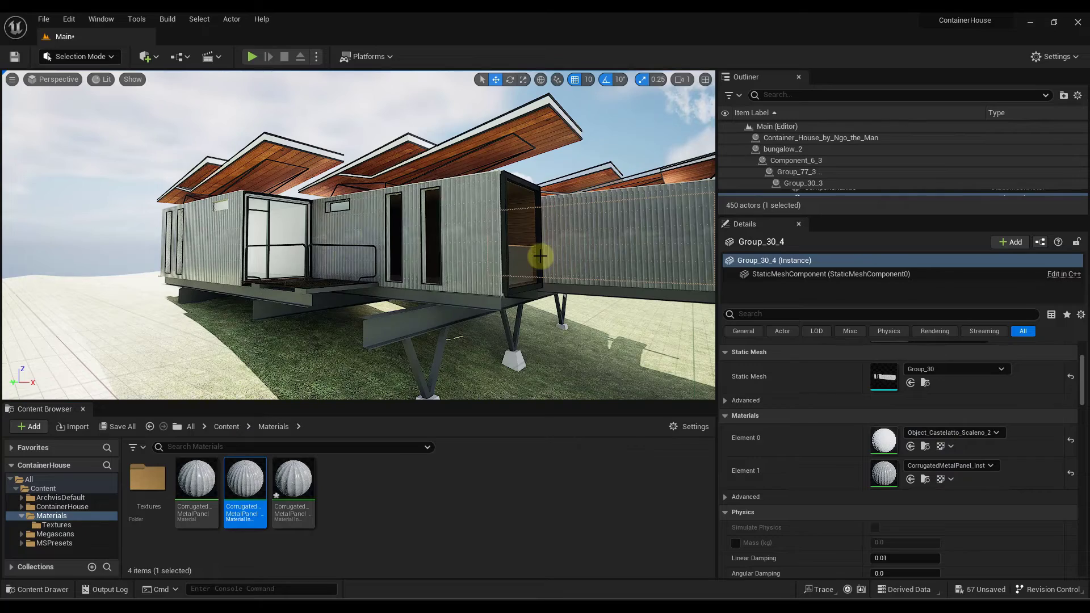
pyautogui.moveTo(540, 257); pyautogui.dragTo(443, 457, button='right')
pyautogui.moveTo(236, 480); pyautogui.dragTo(384, 231)
pyautogui.moveTo(384, 231); pyautogui.dragTo(353, 206, button='right')
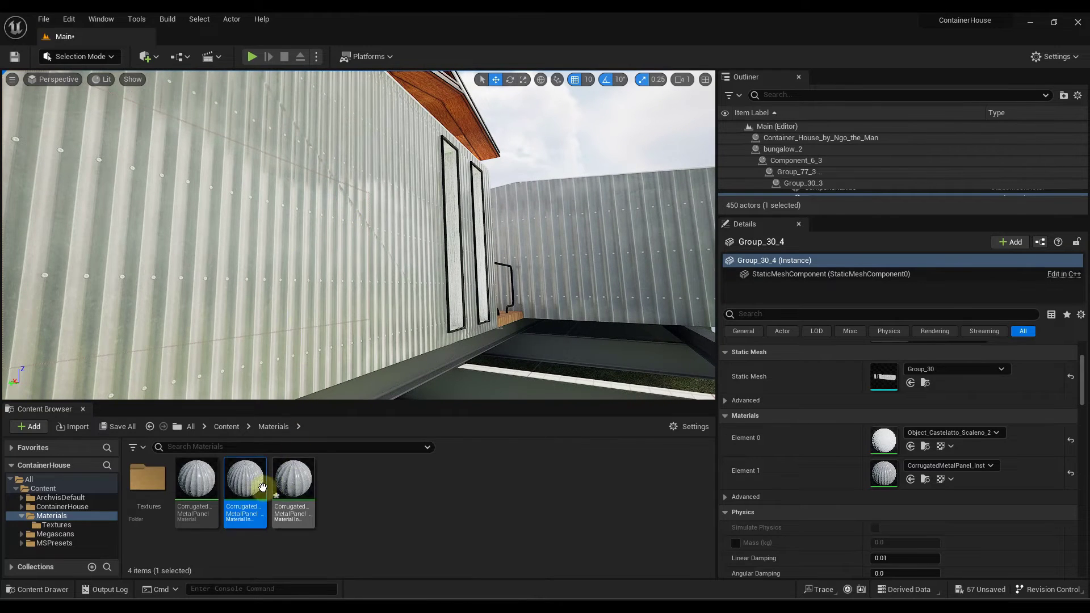
# Select the middle container's wall, then find and open the parent material of CorrugatedMetalPanel_Inst.
pyautogui.click(350, 494)
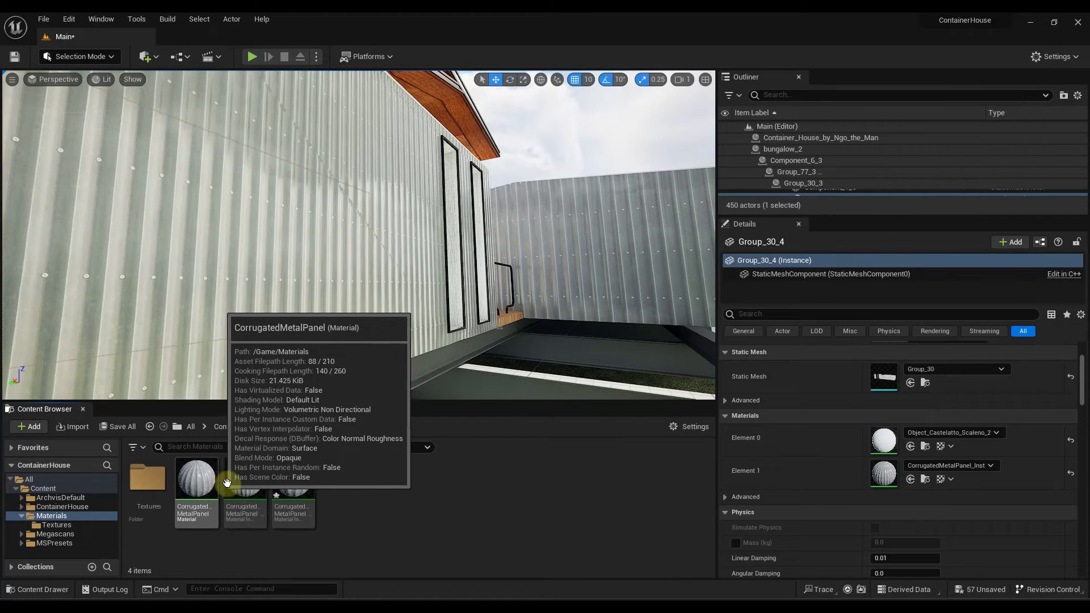
pyautogui.click(379, 264)
pyautogui.moveTo(379, 263)
pyautogui.mouseDown(button='right')
pyautogui.moveTo(411, 277)
pyautogui.moveTo(379, 264)
pyautogui.mouseUp(button='right')
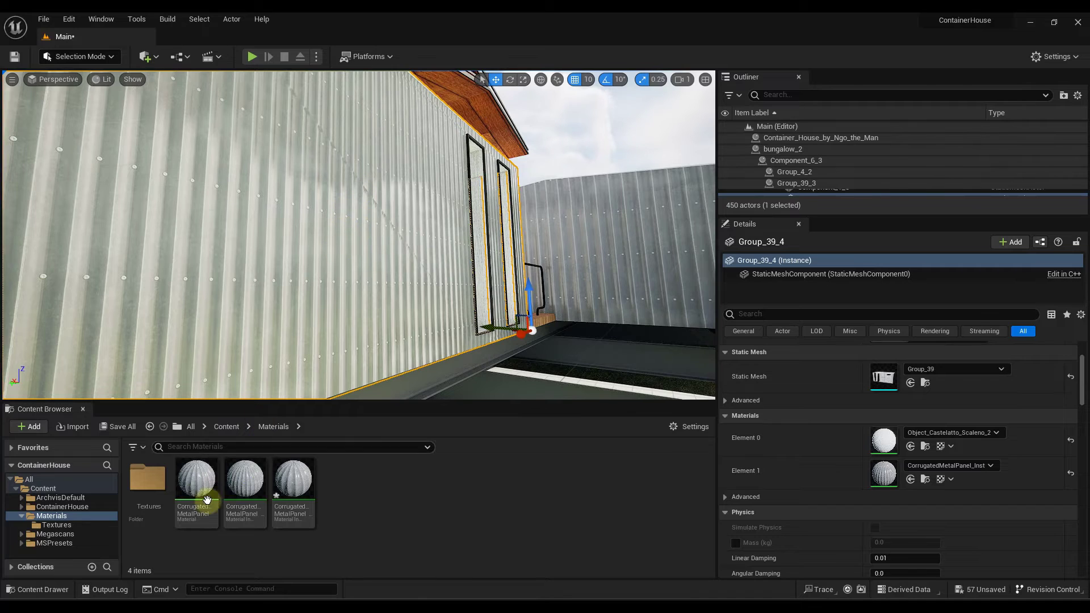
pyautogui.rightClick(247, 483)
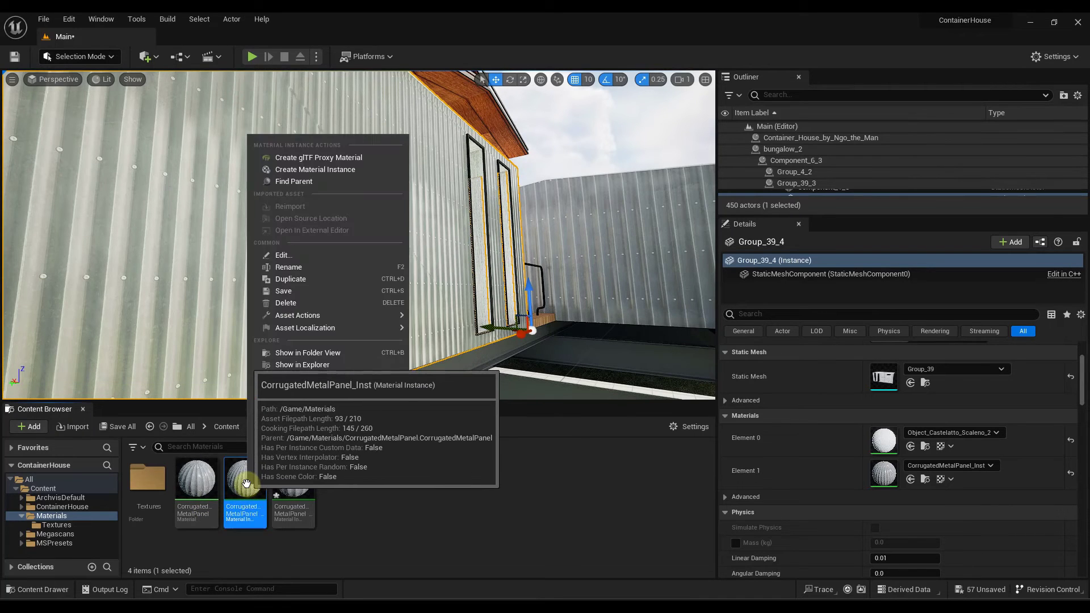
pyautogui.click(294, 182)
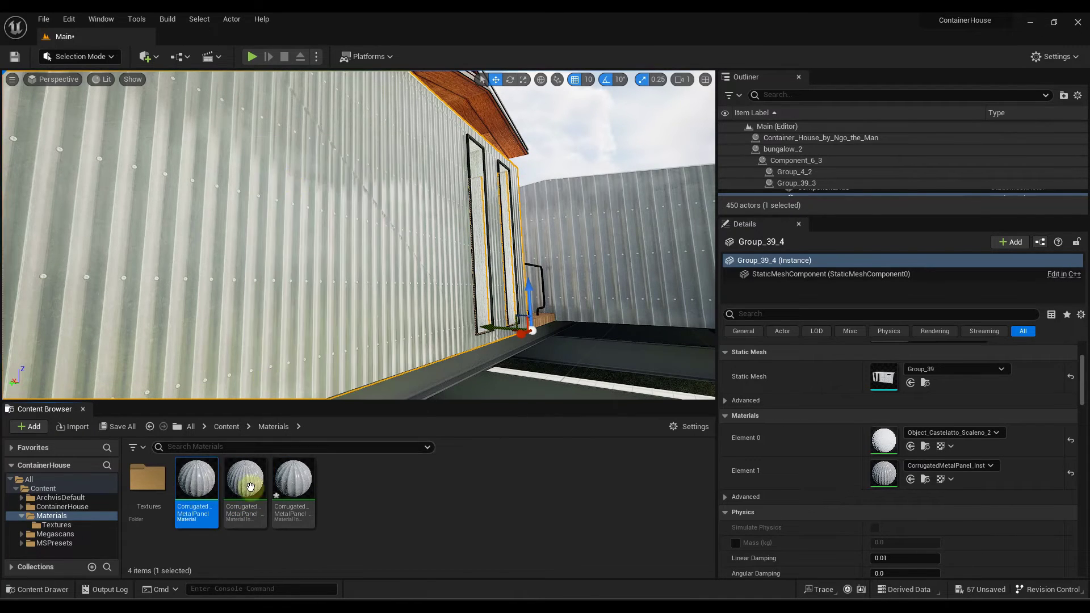
pyautogui.moveTo(198, 481)
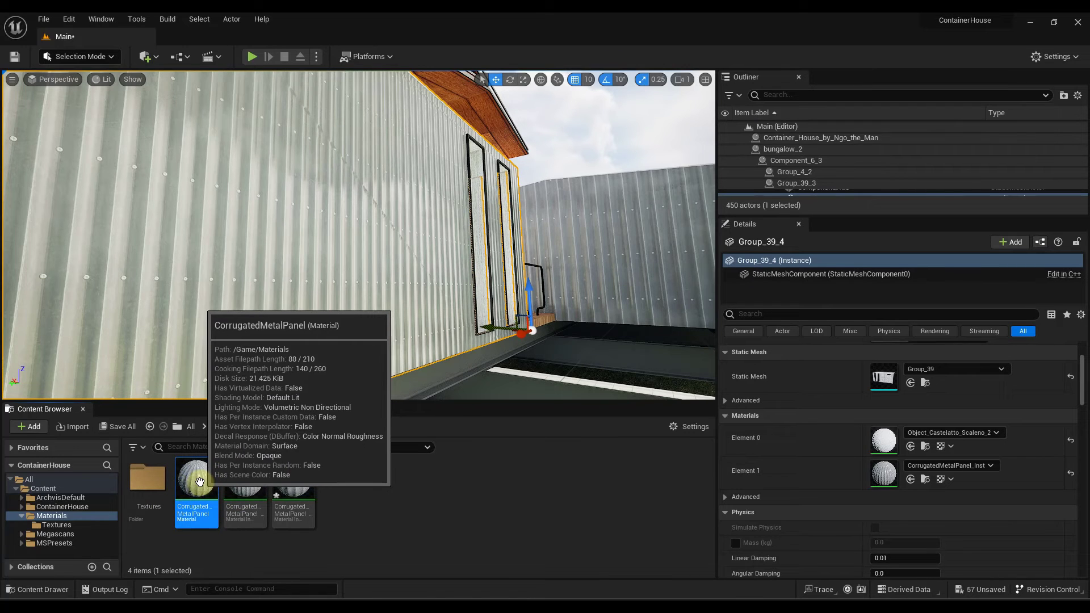
pyautogui.doubleClick(199, 481)
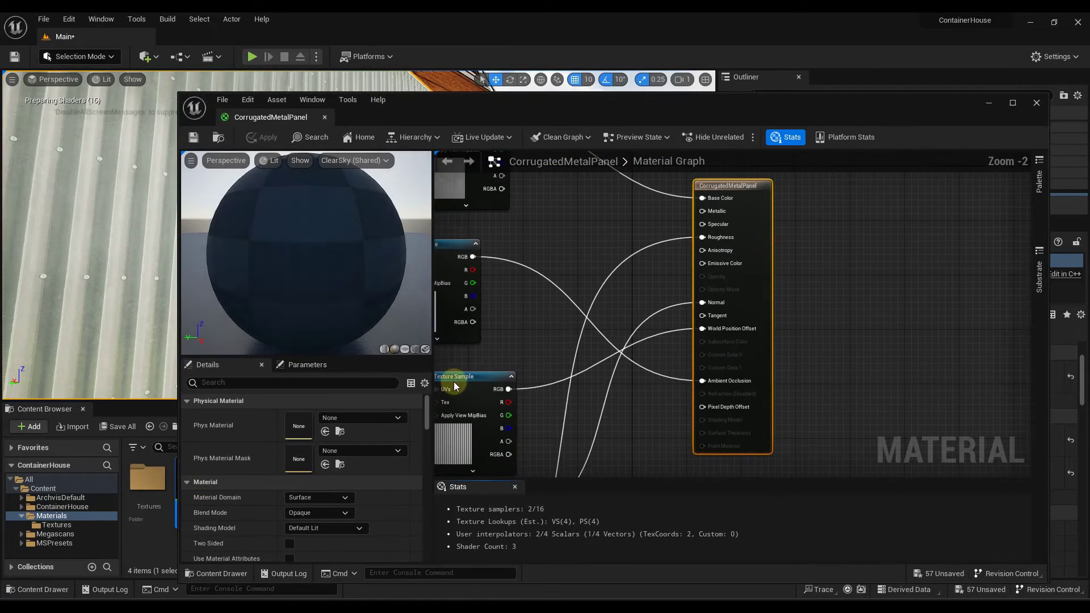
# Insert a Multiply node between the lowest grey Texture Sample and the material's Roughness input, with the texture feeding A.
pyautogui.scroll(2, 627, 306)
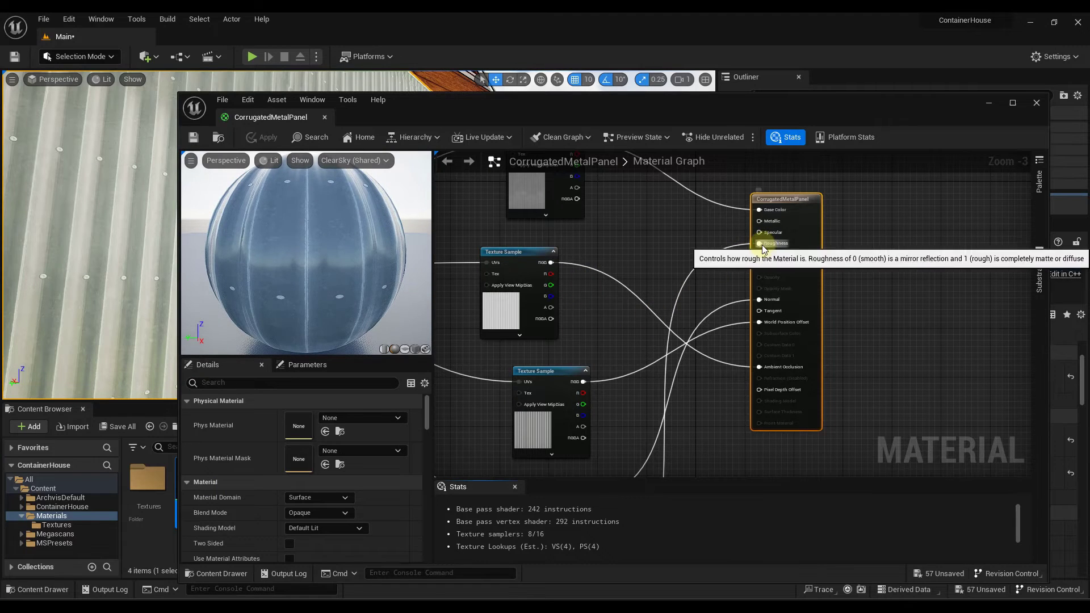
pyautogui.moveTo(797, 202); pyautogui.dragTo(802, 404, button='right')
pyautogui.moveTo(678, 352); pyautogui.dragTo(646, 389)
pyautogui.moveTo(893, 374); pyautogui.dragTo(697, 335, button='right')
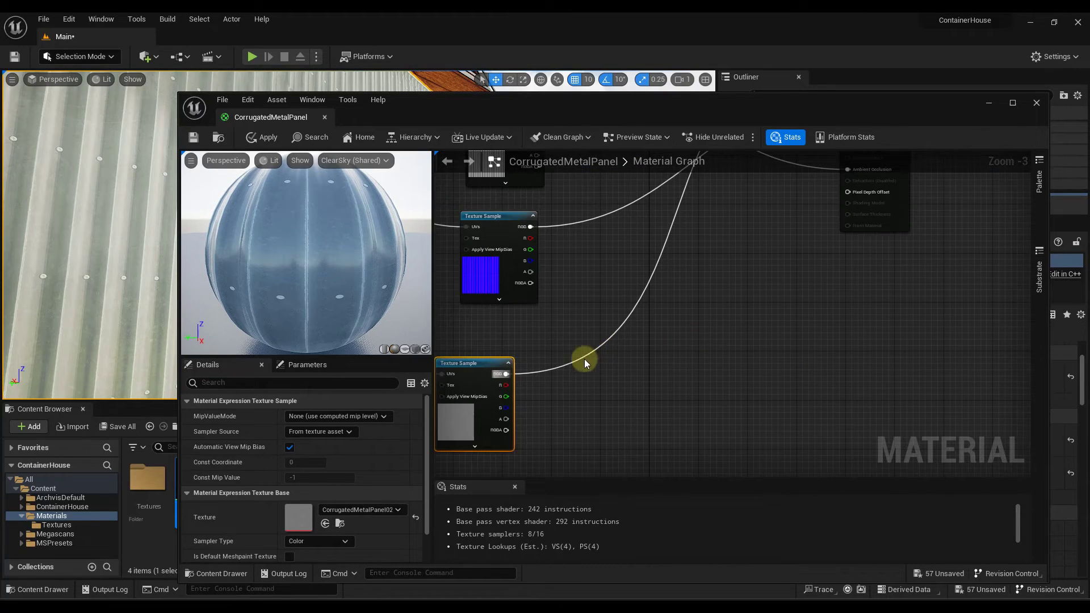
pyautogui.rightClick(638, 369)
pyautogui.write('mulit')
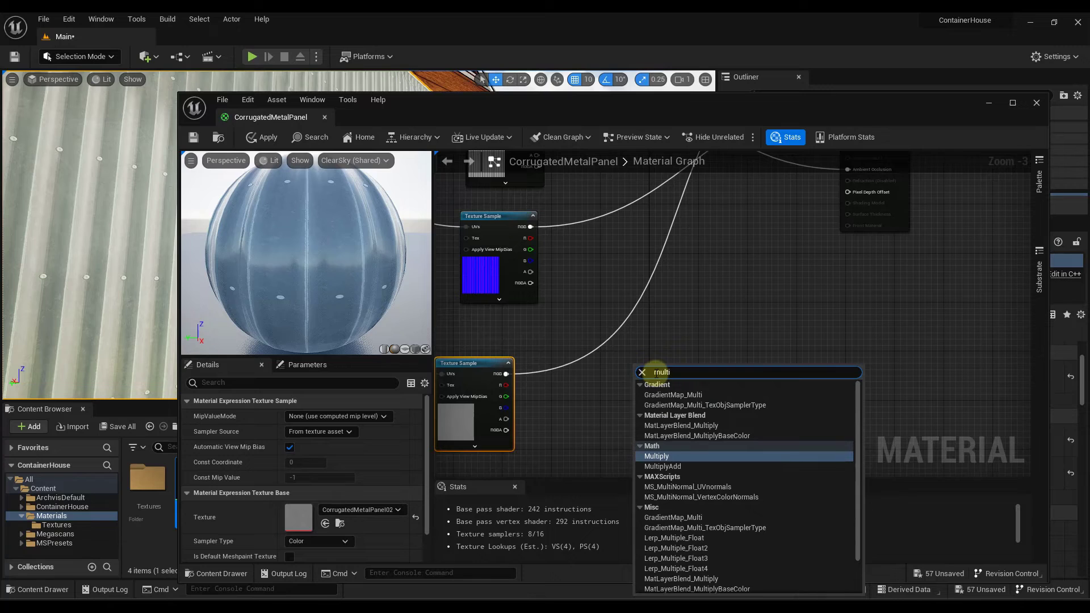
pyautogui.click(657, 456)
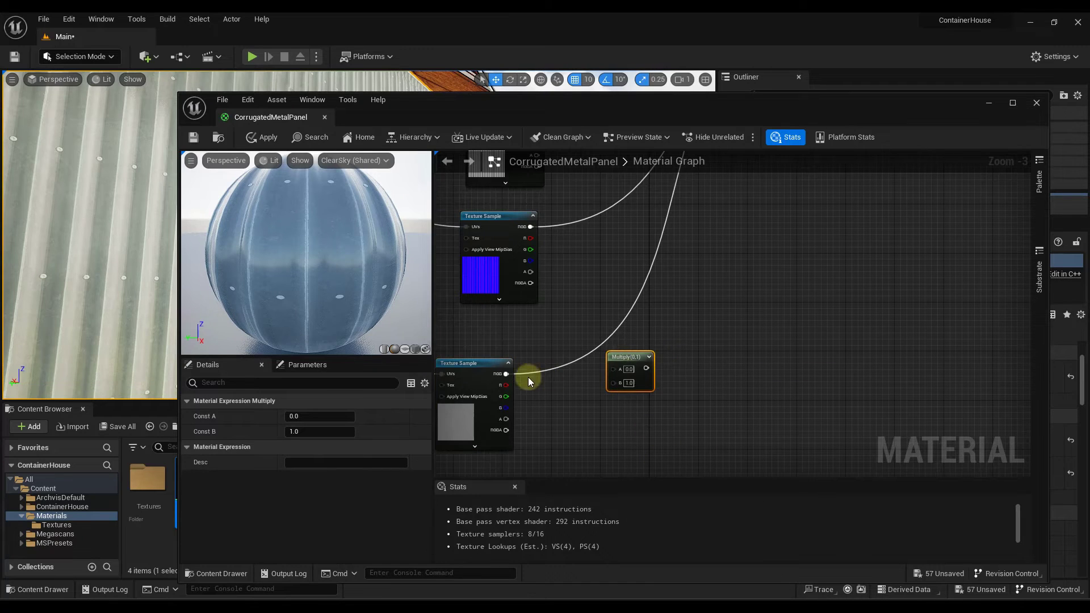
pyautogui.moveTo(505, 373); pyautogui.dragTo(846, 385)
pyautogui.scroll(-2, 808, 246)
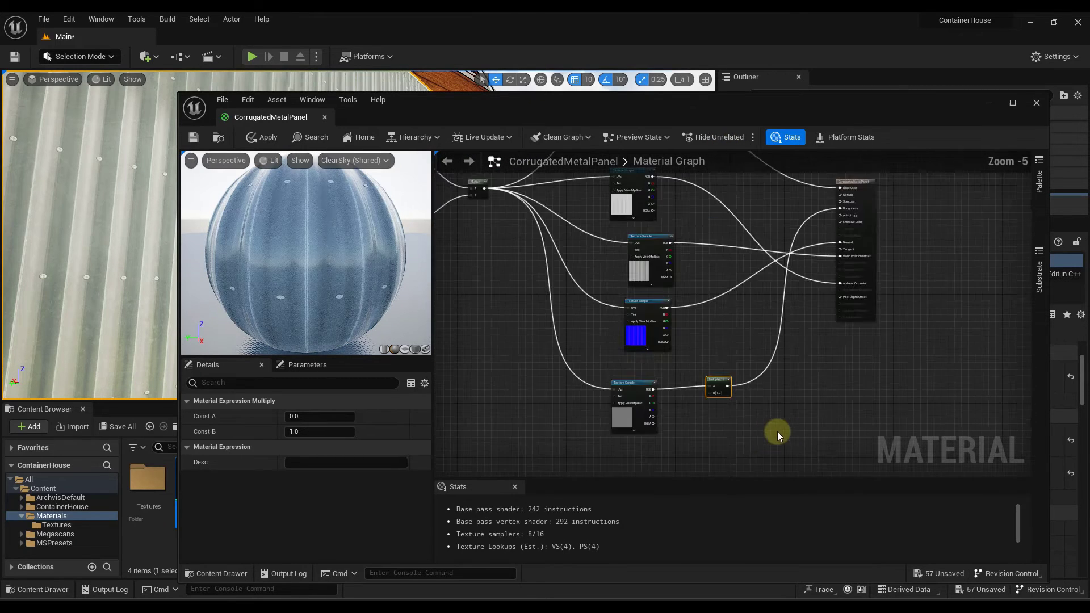
pyautogui.scroll(2, 778, 435)
pyautogui.moveTo(679, 362); pyautogui.dragTo(779, 374)
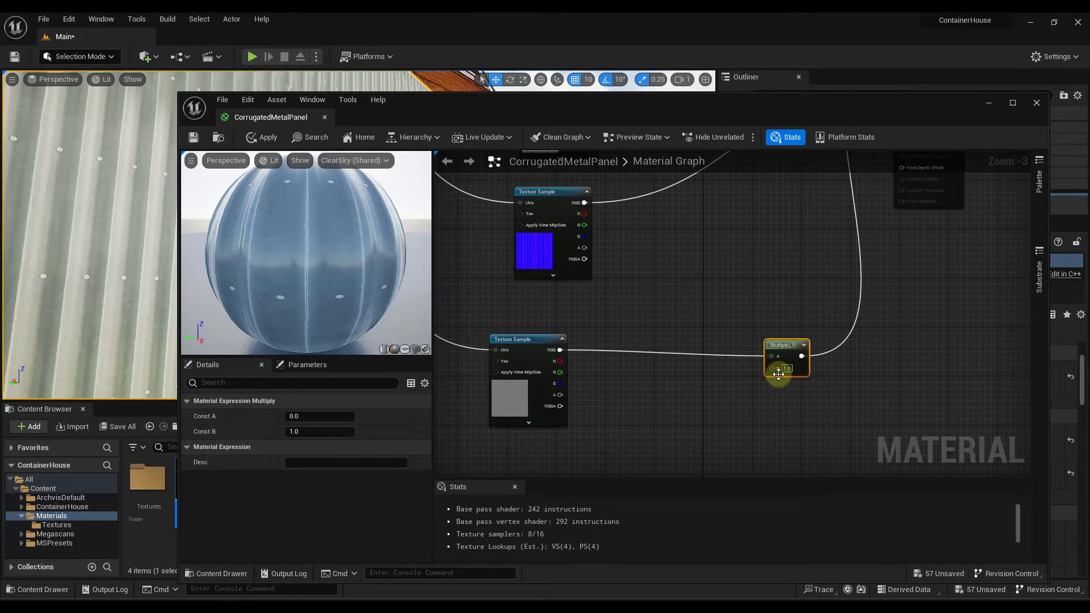
# Add a scalar parameter named RoughnessStrength and connect it to the B input of the Multiply node.
pyautogui.click(686, 426)
pyautogui.scroll(3, 803, 445)
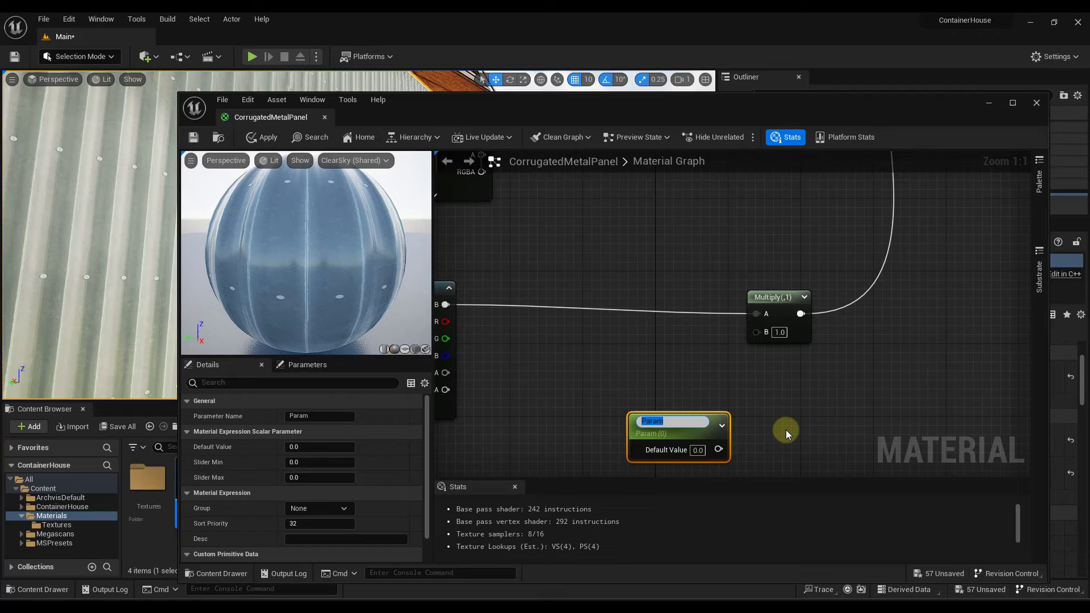
pyautogui.write('RoughnessStrength')
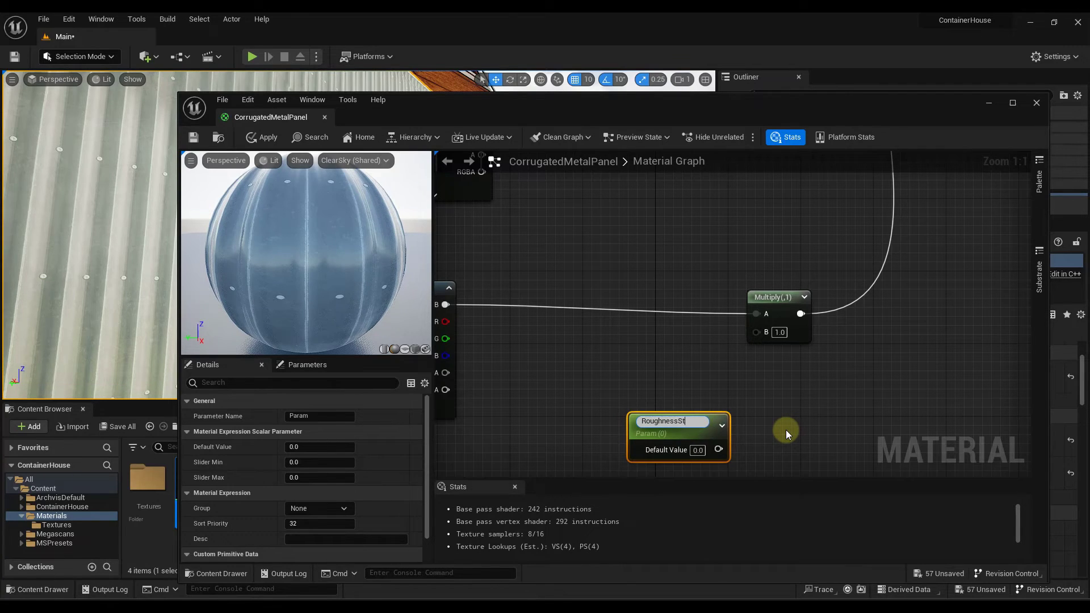
pyautogui.moveTo(668, 427); pyautogui.dragTo(756, 335)
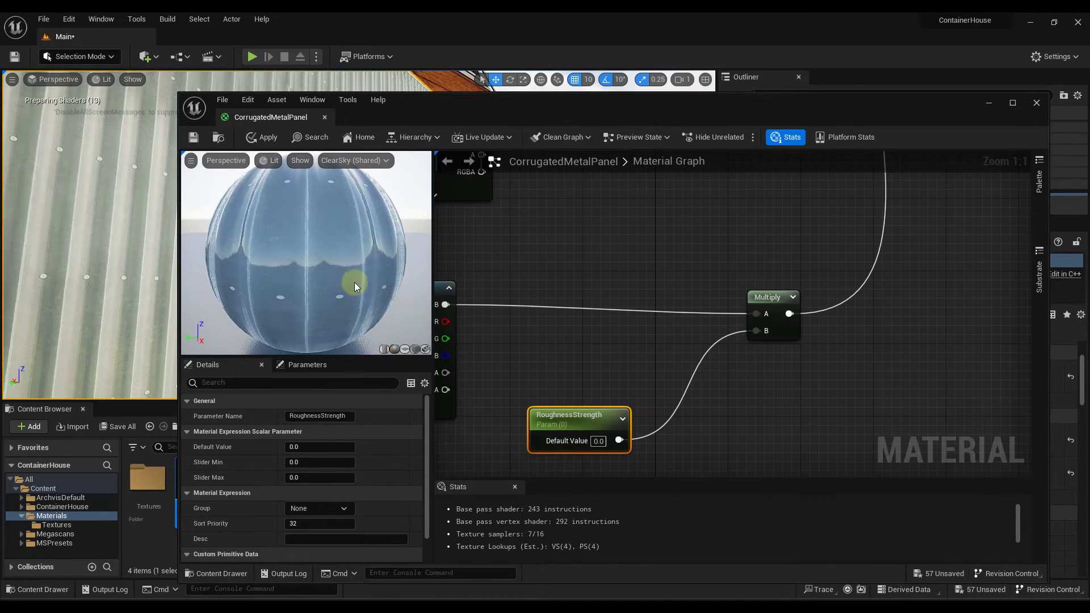
# Try RoughnessStrength default values of about 3.11 and 0.26 while checking the preview sphere.
pyautogui.scroll(-4, 316, 252)
pyautogui.moveTo(316, 256)
pyautogui.mouseDown()
pyautogui.moveTo(336, 262)
pyautogui.moveTo(329, 270)
pyautogui.moveTo(372, 253)
pyautogui.moveTo(318, 249)
pyautogui.mouseUp()
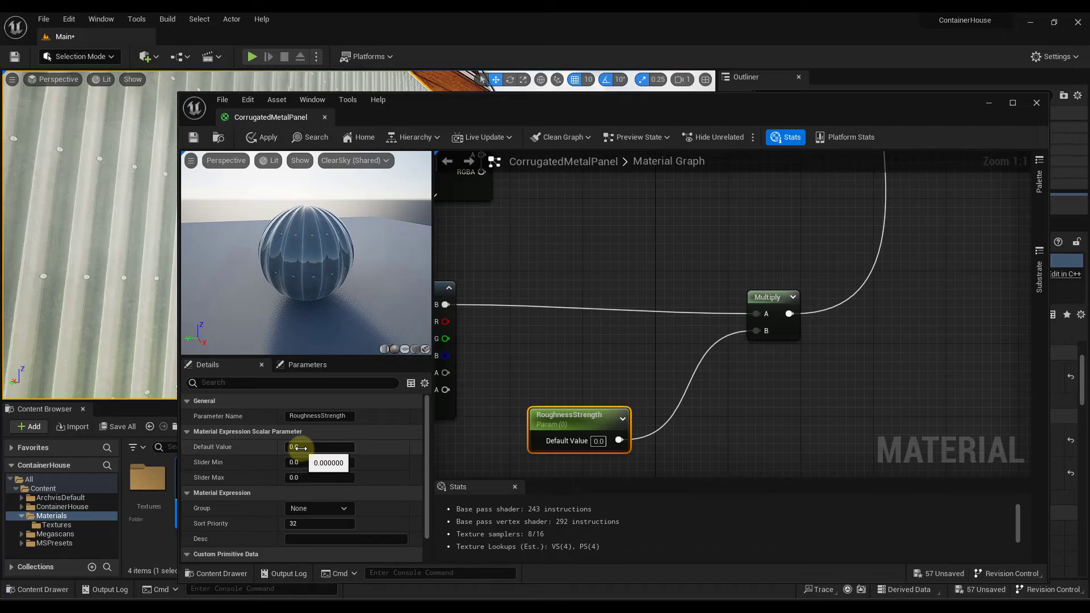
pyautogui.moveTo(297, 447); pyautogui.dragTo(329, 449)
pyautogui.moveTo(304, 244); pyautogui.dragTo(372, 236)
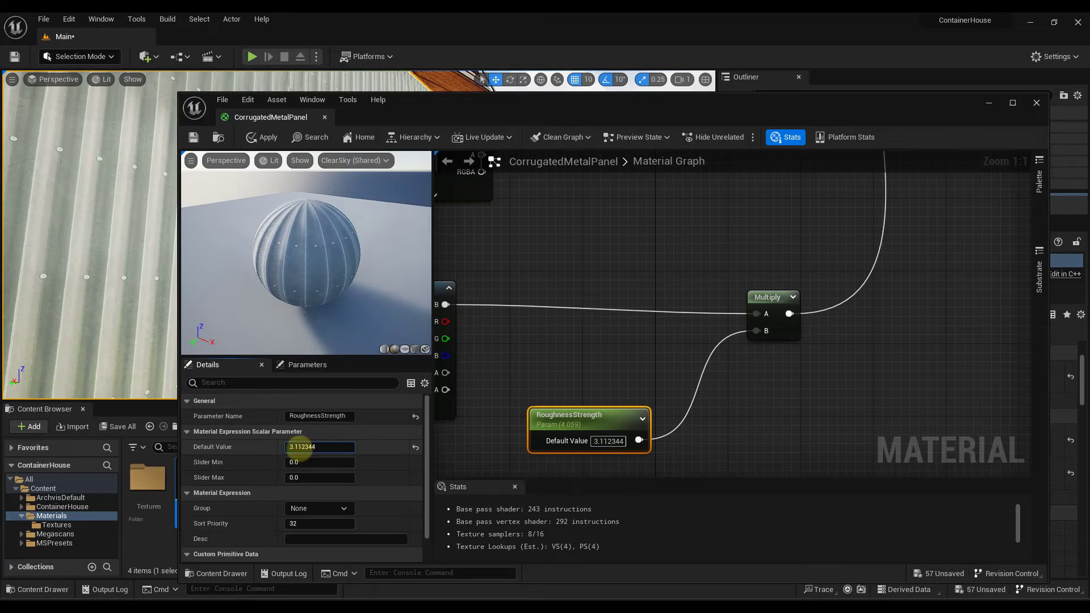
pyautogui.moveTo(299, 447)
pyautogui.mouseDown()
pyautogui.moveTo(335, 448)
pyautogui.moveTo(306, 448)
pyautogui.moveTo(316, 449)
pyautogui.mouseUp()
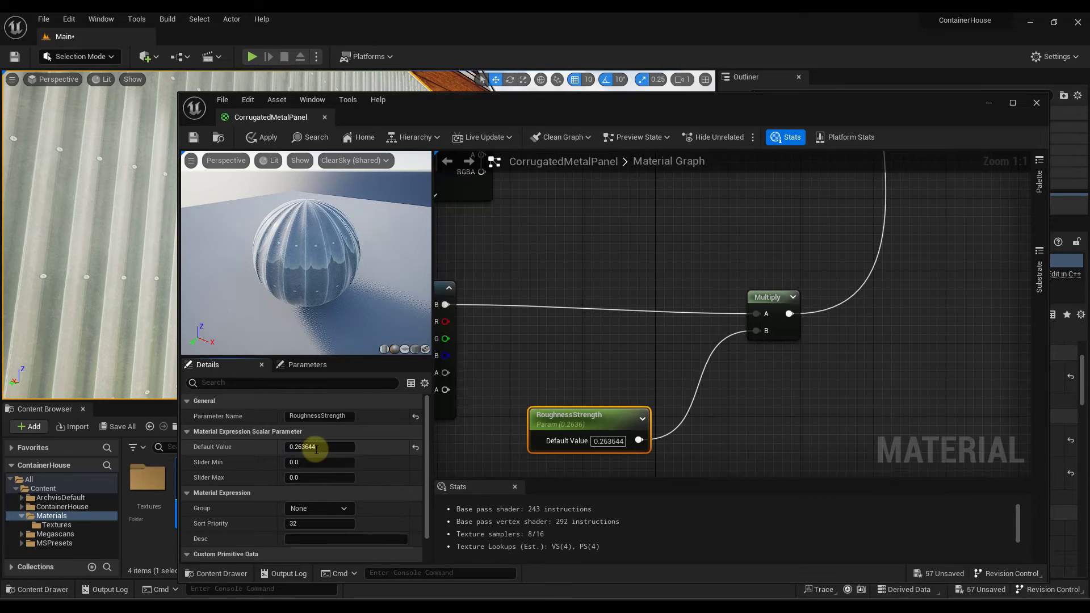
# Set the default value of RoughnessStrength to 1 and save the CorrugatedMetalPanel material.
pyautogui.click(334, 448)
pyautogui.write('1')
pyautogui.press('Return')
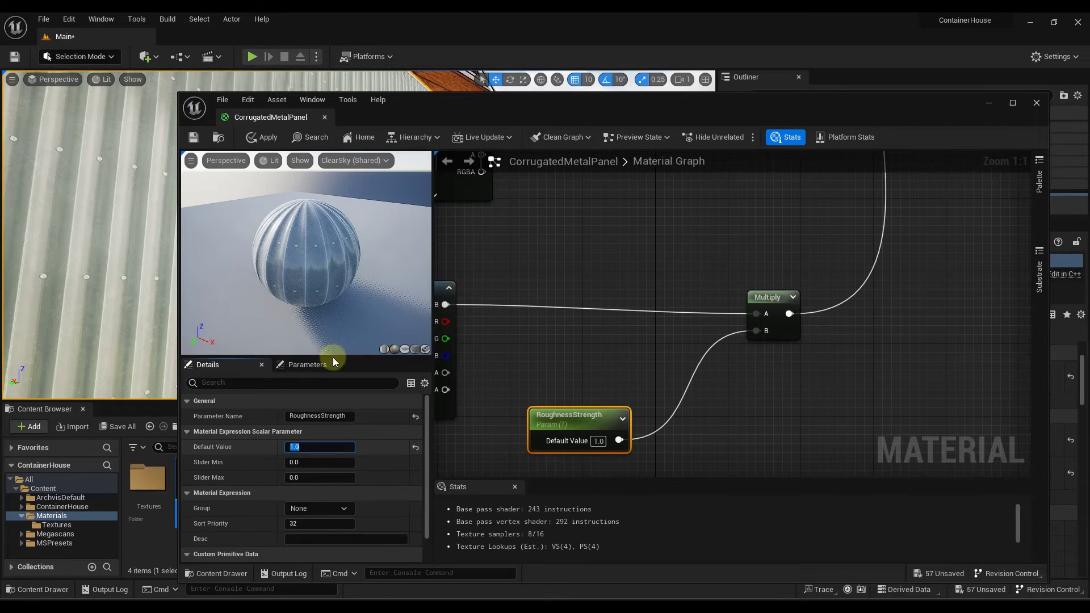
pyautogui.moveTo(306, 273); pyautogui.dragTo(354, 421)
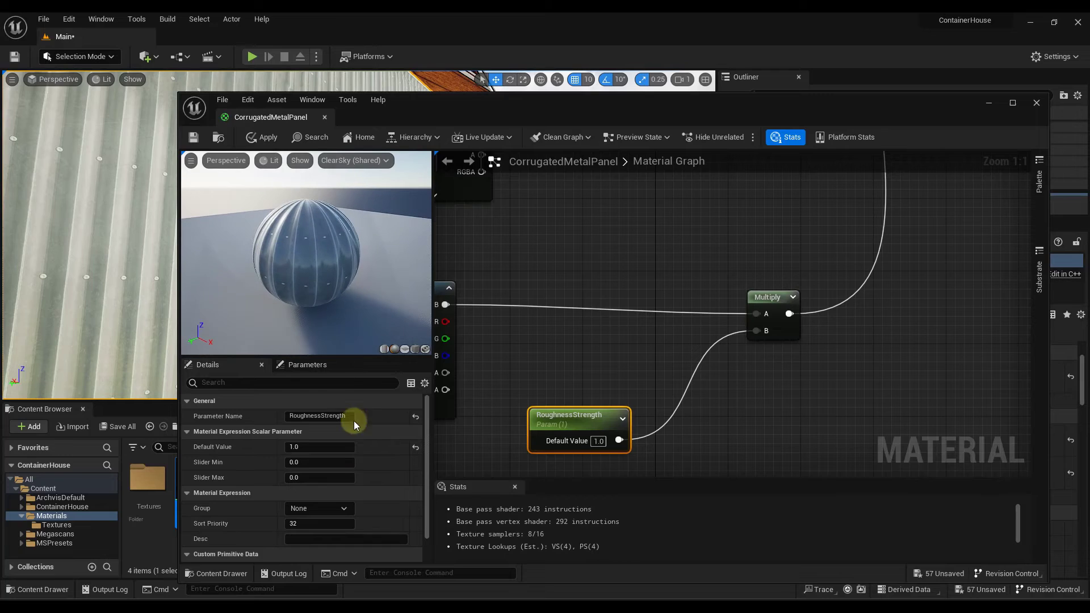
pyautogui.click(192, 139)
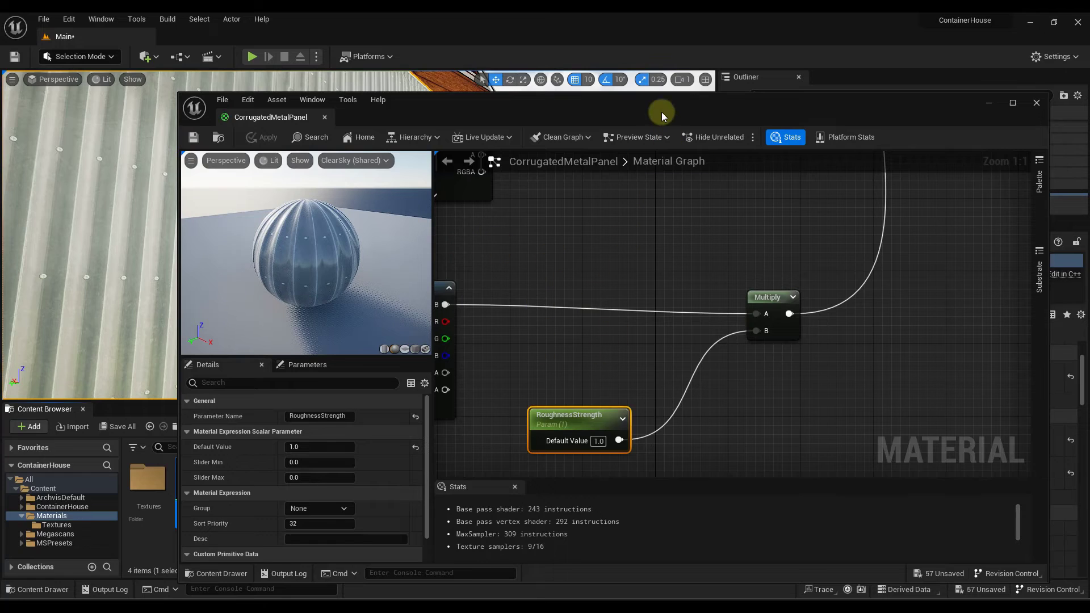
# Open the CorrugatedMetalPanel instance used on the walls and enable its RoughnessStrength override.
pyautogui.moveTo(644, 102); pyautogui.dragTo(0, 112)
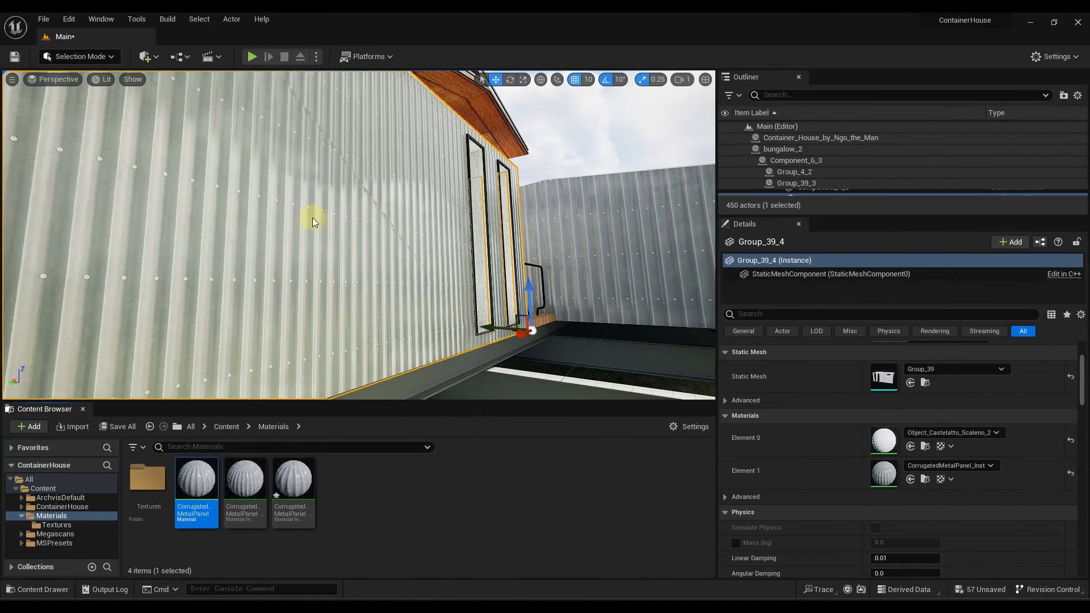
pyautogui.moveTo(312, 219); pyautogui.dragTo(299, 183)
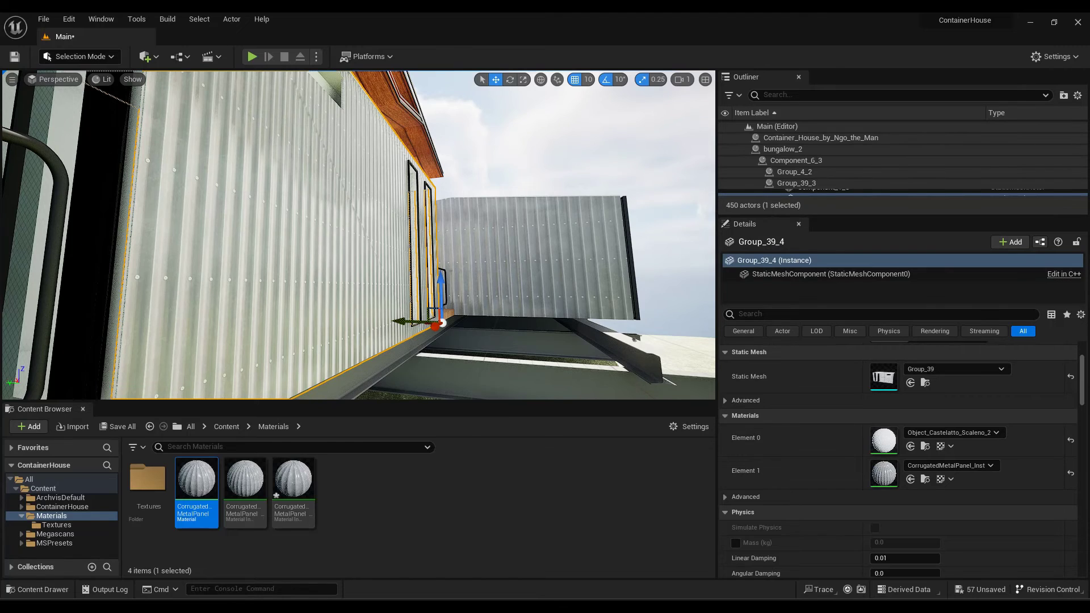
pyautogui.moveTo(0, 114); pyautogui.dragTo(826, 83)
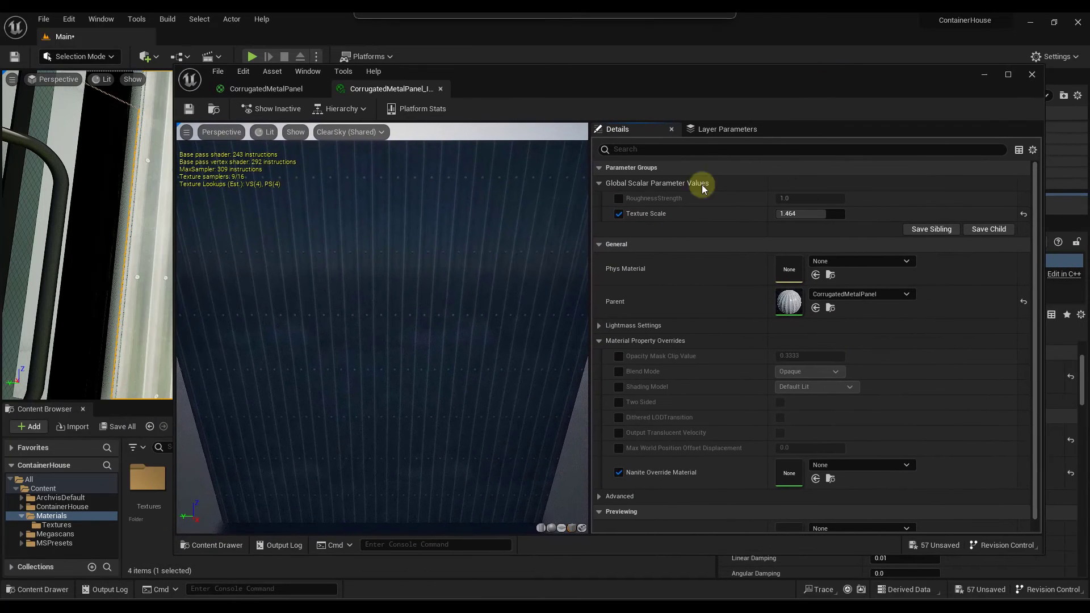
pyautogui.moveTo(417, 255); pyautogui.dragTo(404, 273)
pyautogui.scroll(-4, 352, 226)
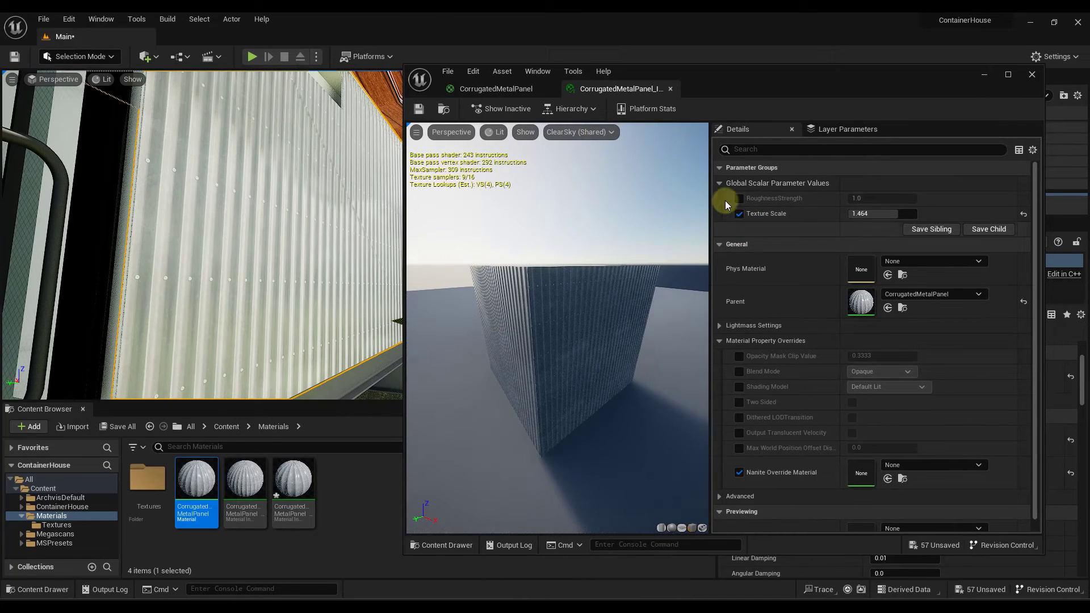
pyautogui.click(739, 198)
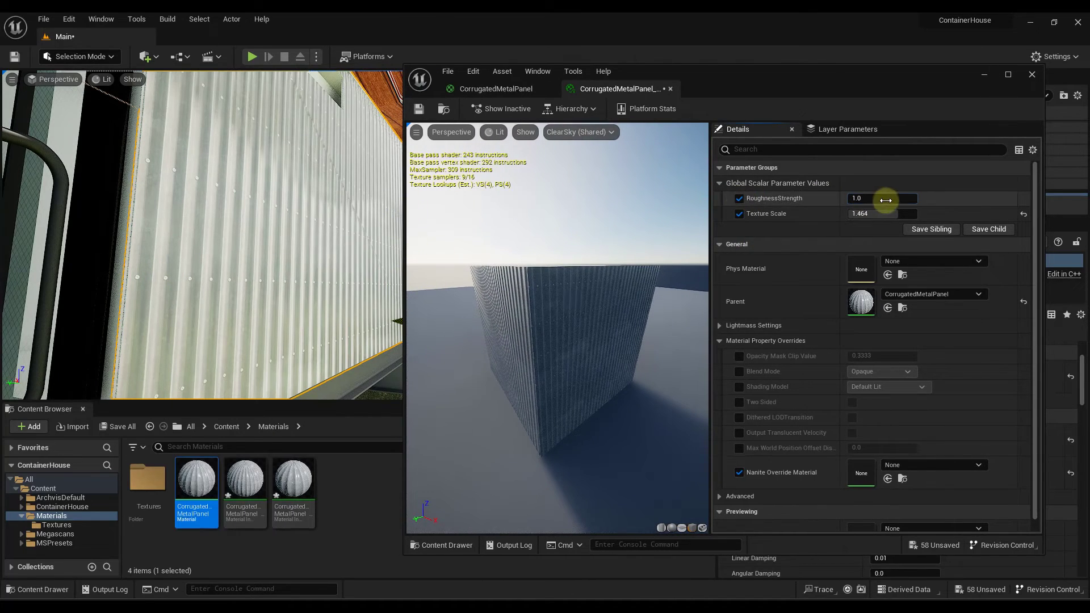
# Try RoughnessStrength values of about 0.19, 9.78 and 1.1 on the instance while checking the corrugated wall up close.
pyautogui.moveTo(885, 201); pyautogui.dragTo(857, 198)
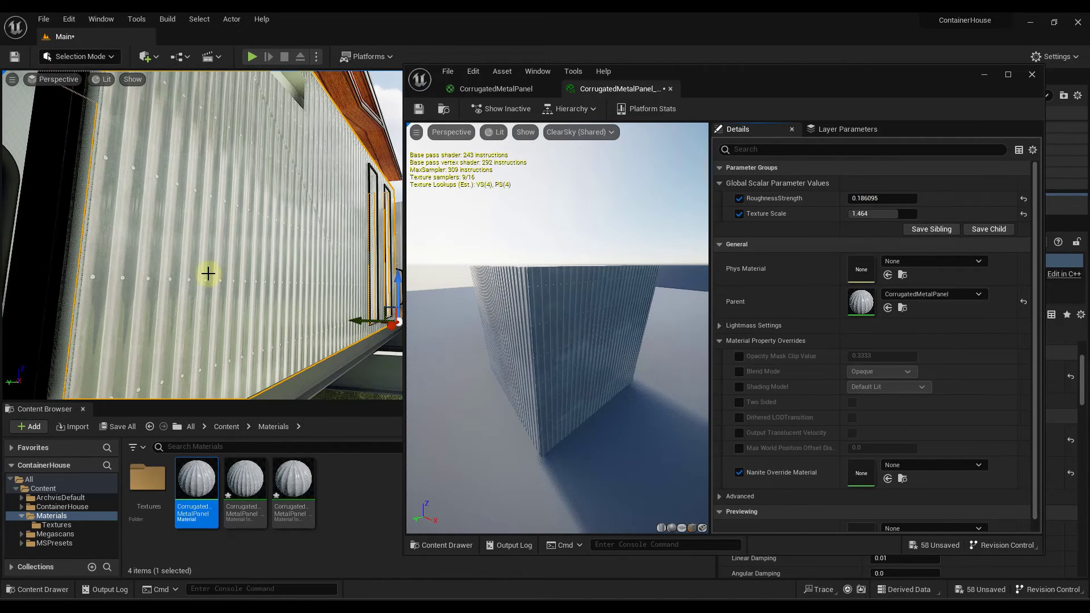
pyautogui.press('w')
pyautogui.moveTo(208, 273)
pyautogui.mouseDown(button='right')
pyautogui.moveTo(214, 253)
pyautogui.moveTo(336, 250)
pyautogui.moveTo(214, 272)
pyautogui.moveTo(227, 271)
pyautogui.mouseUp(button='right')
pyautogui.moveTo(849, 199); pyautogui.dragTo(1003, 200)
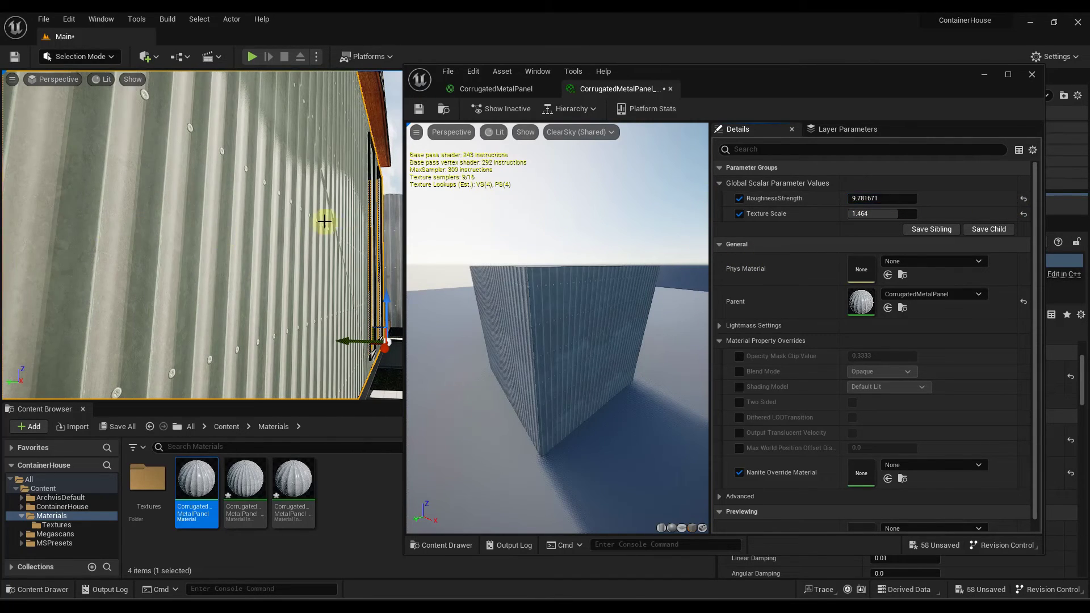
pyautogui.moveTo(869, 198); pyautogui.dragTo(777, 205)
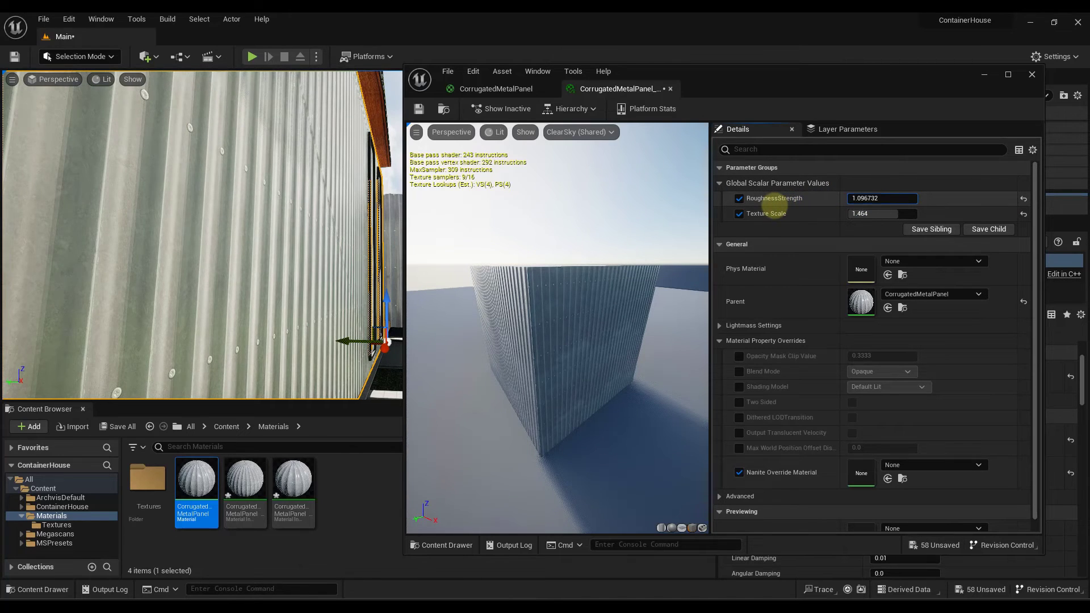
# Set the instance's RoughnessStrength to 1, check the wall, then save and close the instance.
pyautogui.click(884, 202)
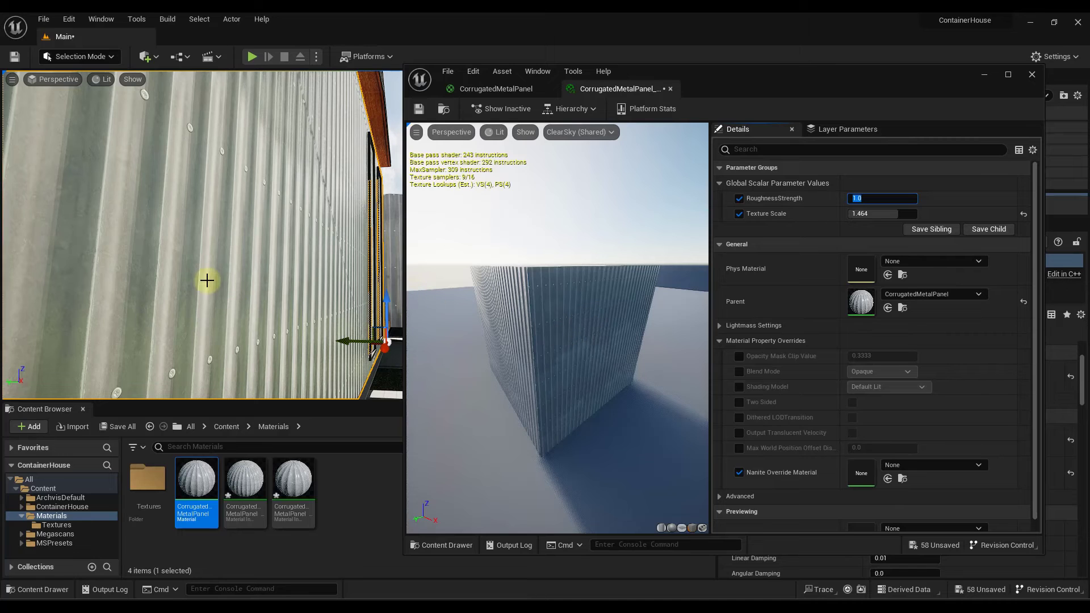
pyautogui.press('s')
pyautogui.moveTo(314, 268); pyautogui.dragTo(292, 249, button='right')
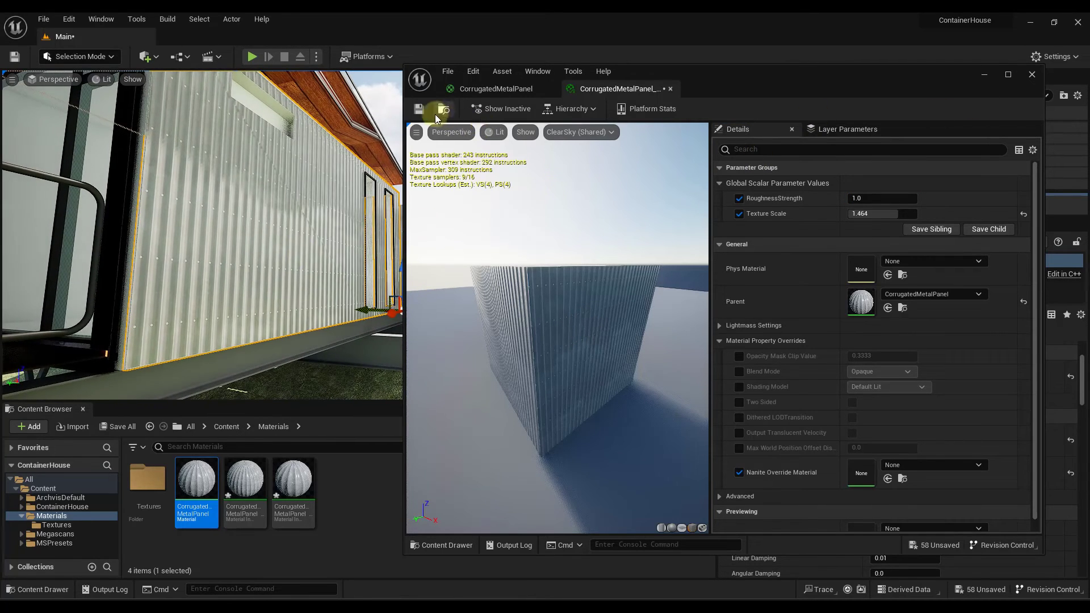
pyautogui.click(418, 109)
pyautogui.click(1031, 74)
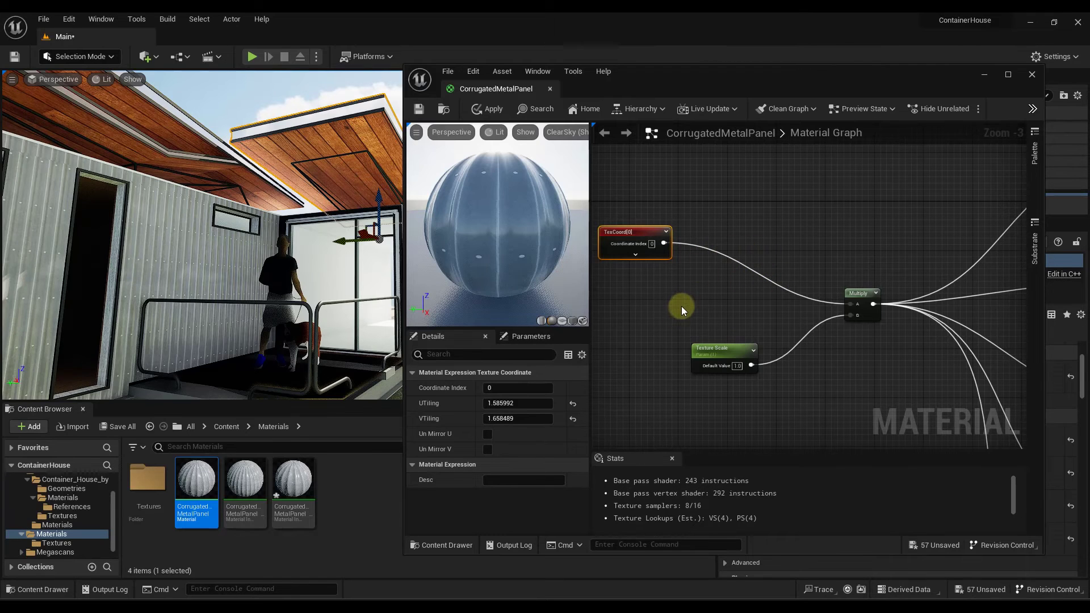
# Insert a CustomRotator node between the TexCoord node and the A input of the Multiply node in the CorrugatedMetalPanel graph.
pyautogui.scroll(1, 649, 313)
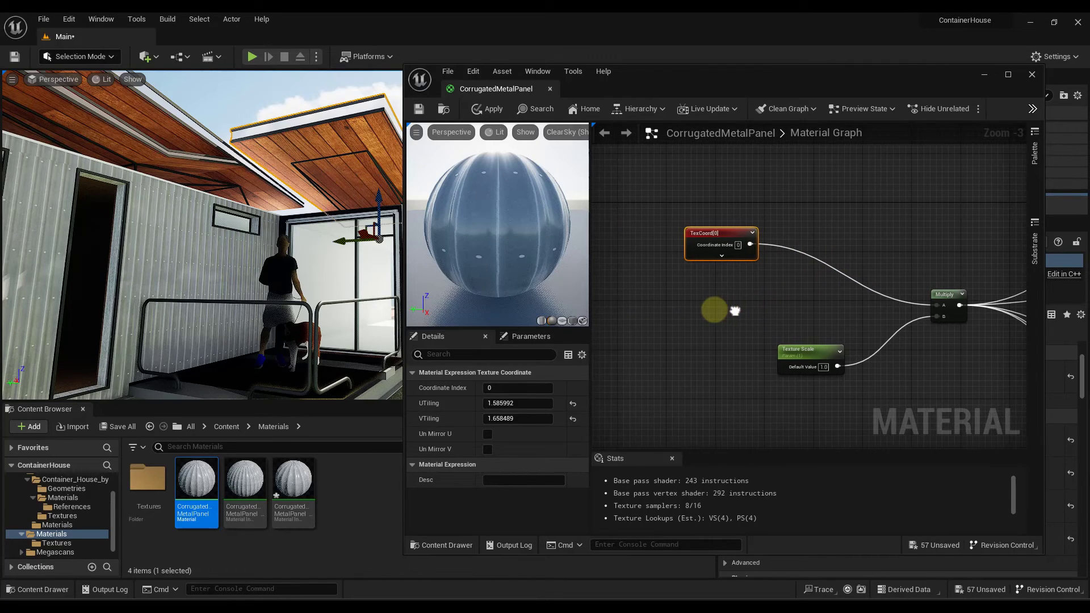
pyautogui.moveTo(678, 226); pyautogui.dragTo(769, 271)
pyautogui.write('custon')
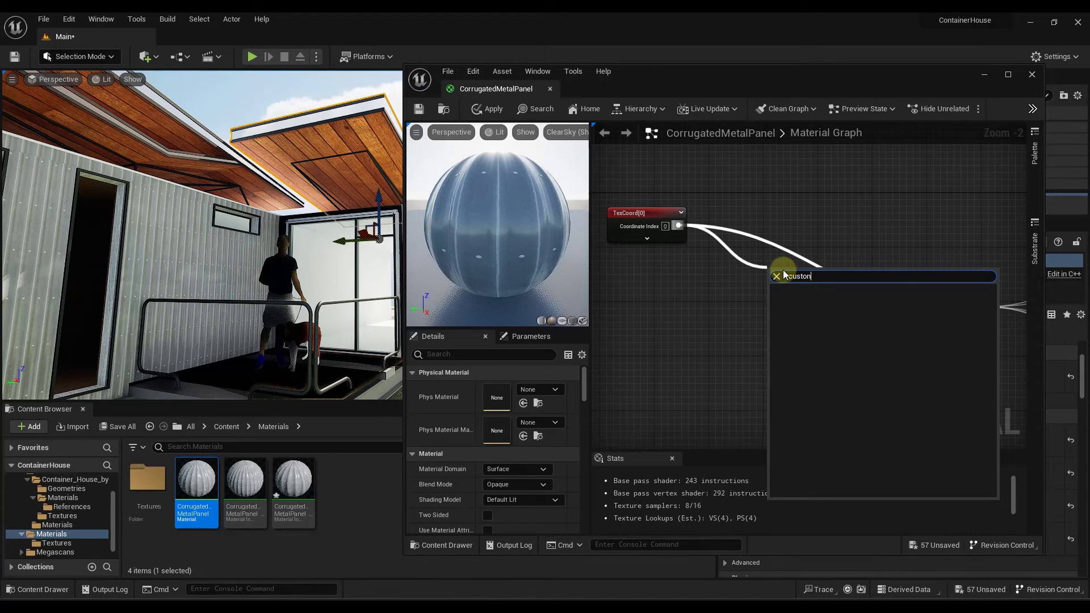
pyautogui.press('BackSpace')
pyautogui.write('m rota')
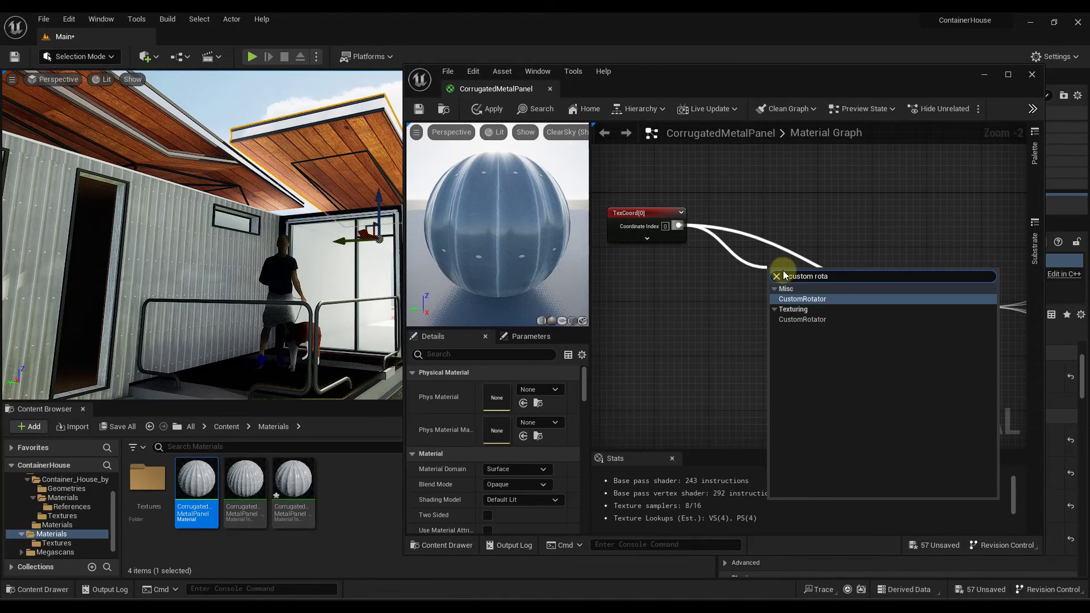
pyautogui.click(802, 319)
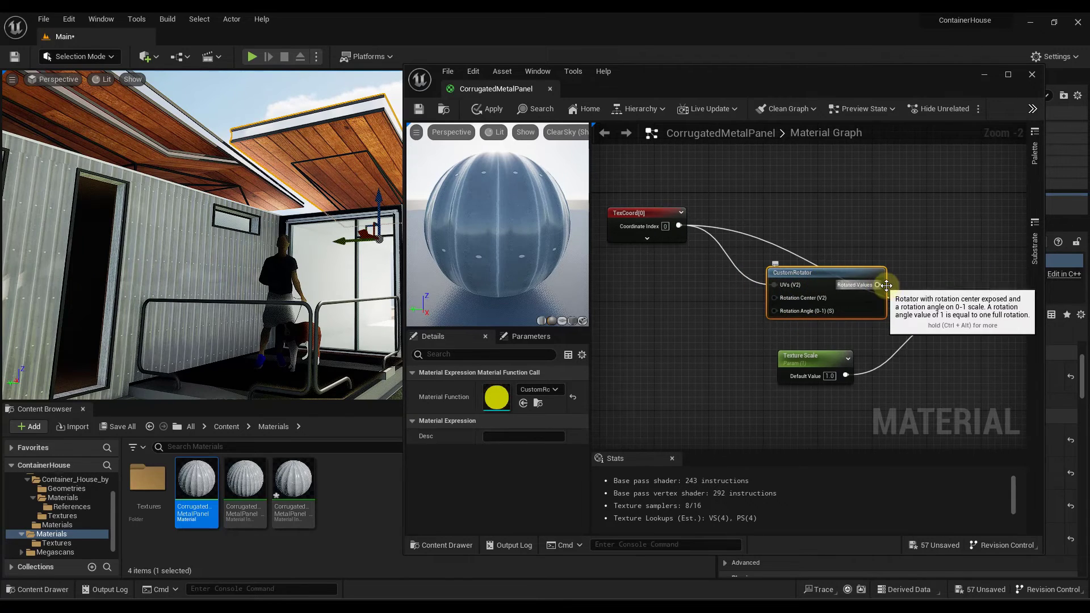
pyautogui.moveTo(886, 285); pyautogui.dragTo(955, 308)
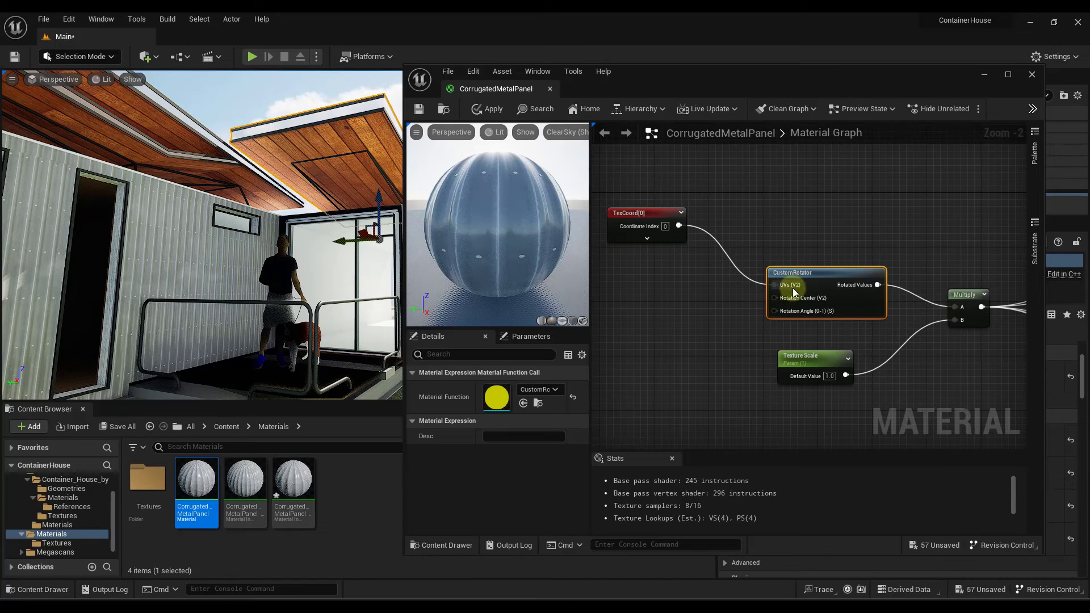
# Add a scalar parameter named Texture Rotation and connect it to the CustomRotator's Rotation Angle input.
pyautogui.moveTo(797, 318); pyautogui.dragTo(780, 292)
pyautogui.scroll(2, 780, 292)
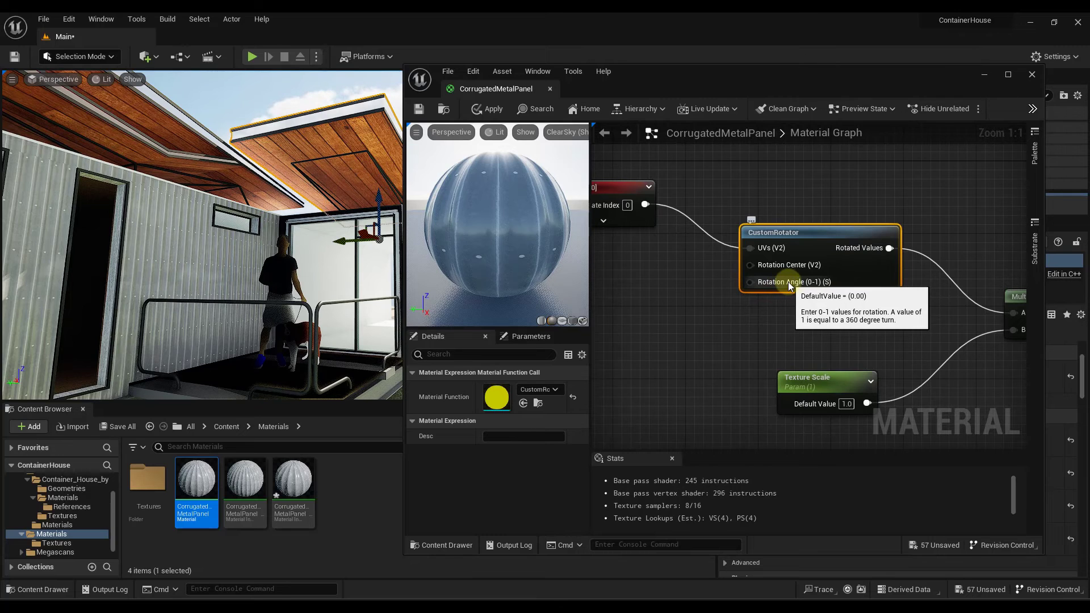
pyautogui.moveTo(791, 236); pyautogui.dragTo(810, 236)
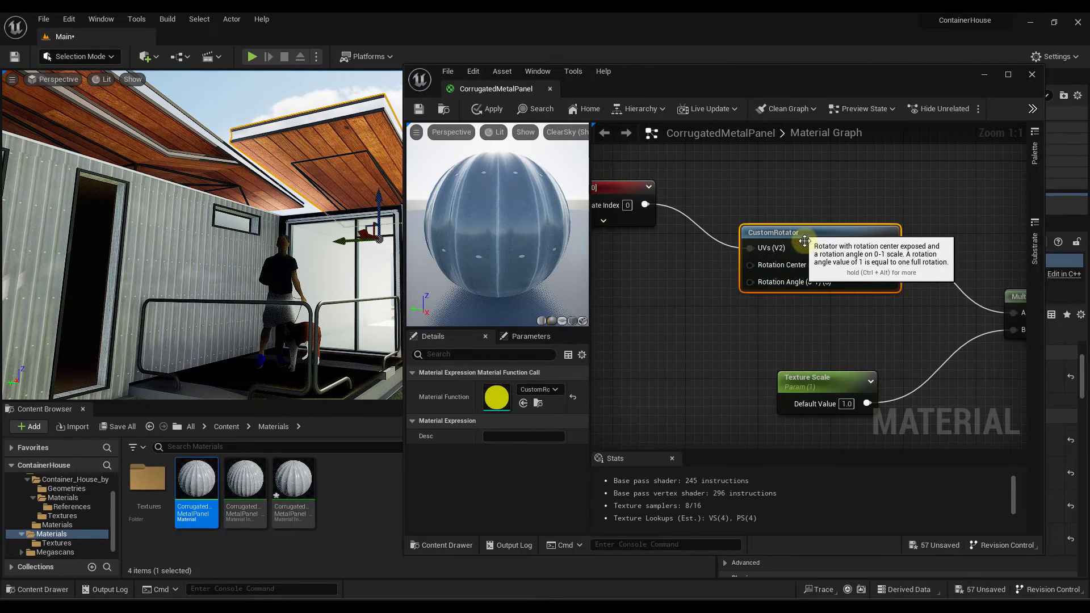
pyautogui.scroll(-1, 810, 244)
pyautogui.scroll(-1, 810, 272)
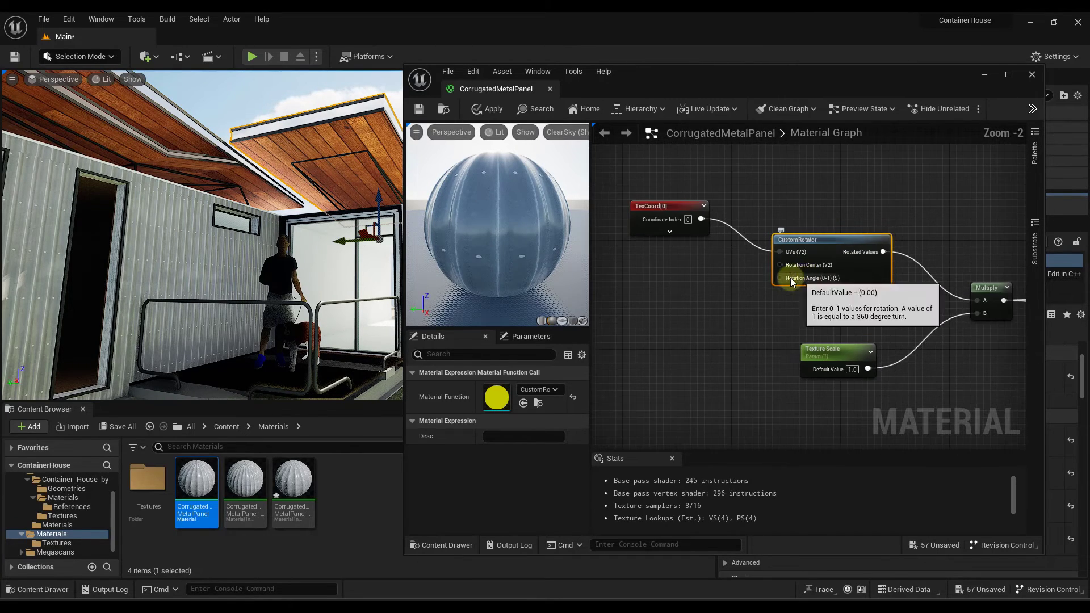
pyautogui.click(647, 292)
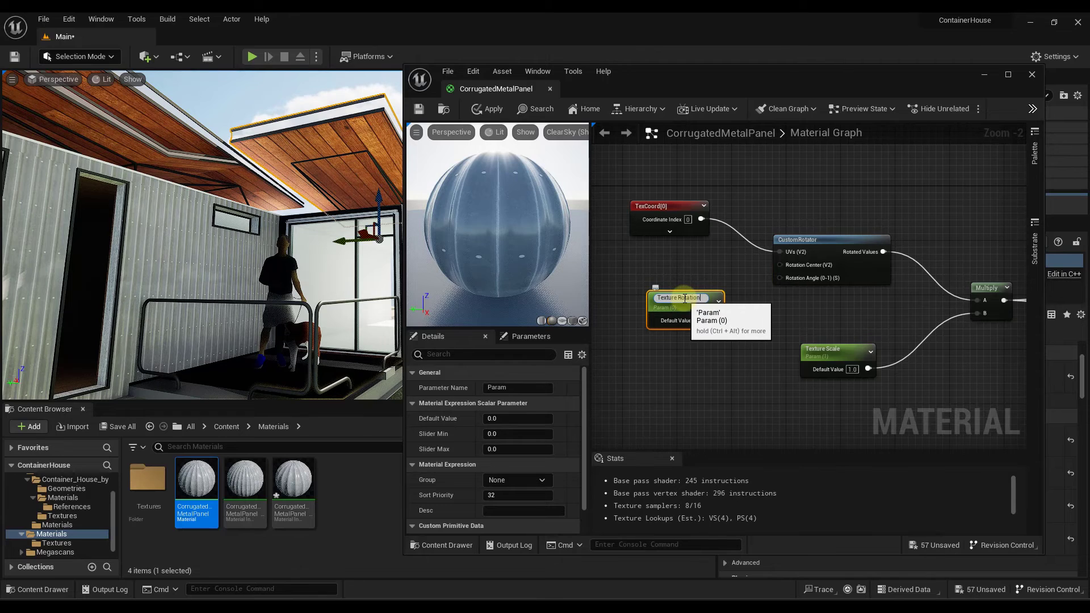
pyautogui.press('Return')
pyautogui.moveTo(685, 298); pyautogui.dragTo(780, 278)
# Try Texture Rotation default values of 1 and 0.25 while checking the preview sphere.
pyautogui.click(520, 418)
pyautogui.write('1')
pyautogui.press('Return')
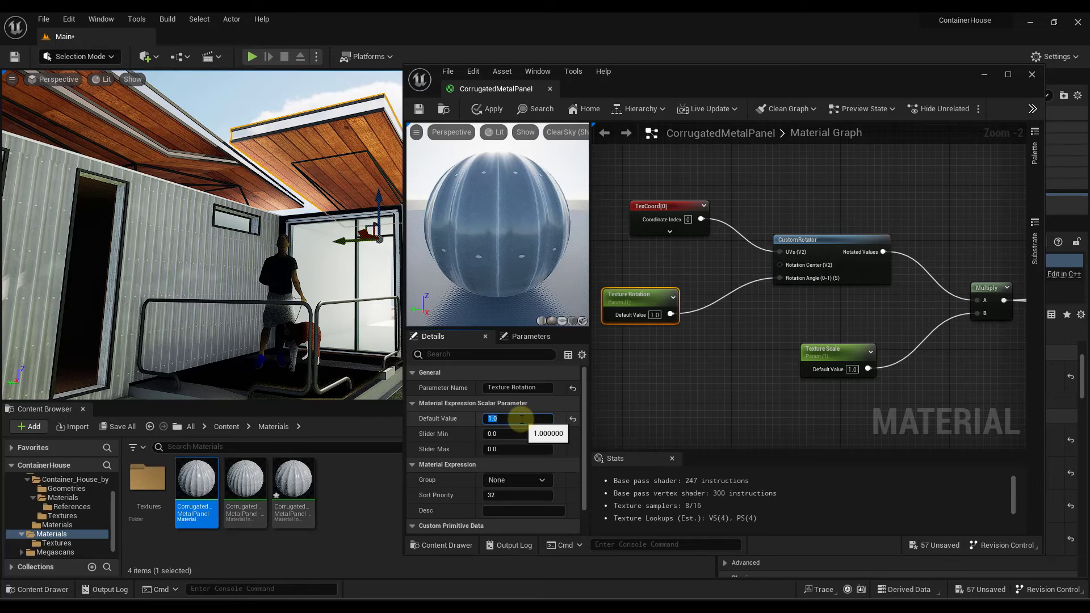
pyautogui.press('Return')
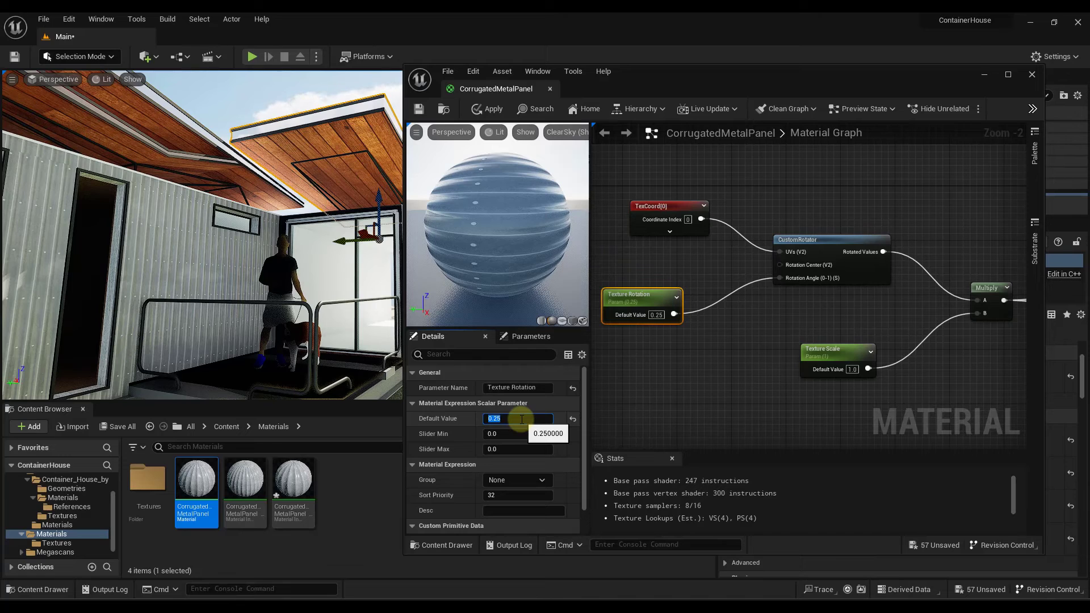
# Set Texture Rotation's default value to 0 and its Slider Max to 1, then save and close the material.
pyautogui.press('Return')
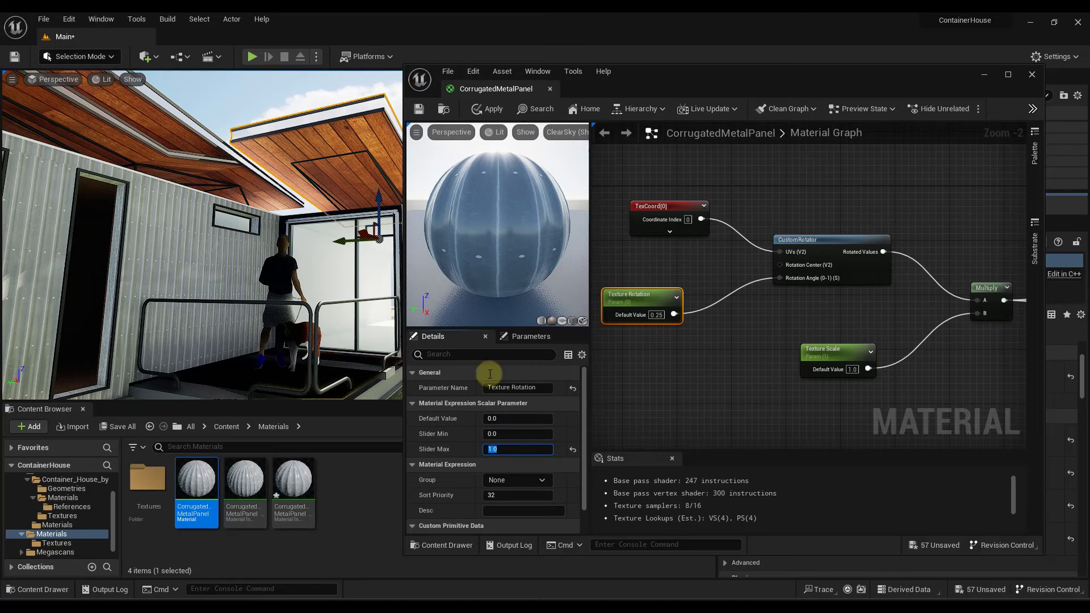
pyautogui.click(419, 109)
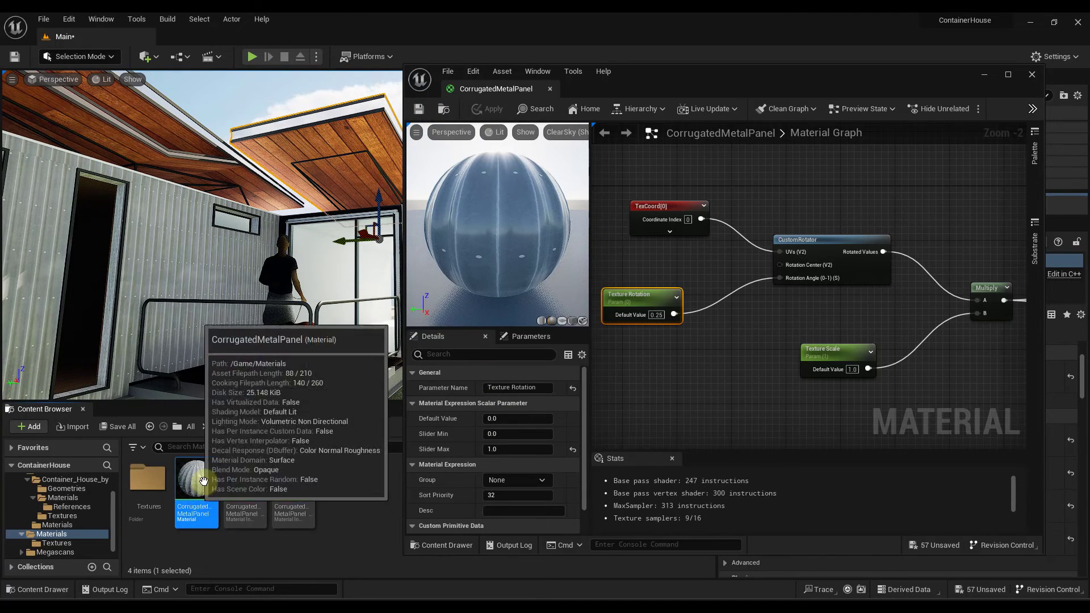
pyautogui.click(1032, 75)
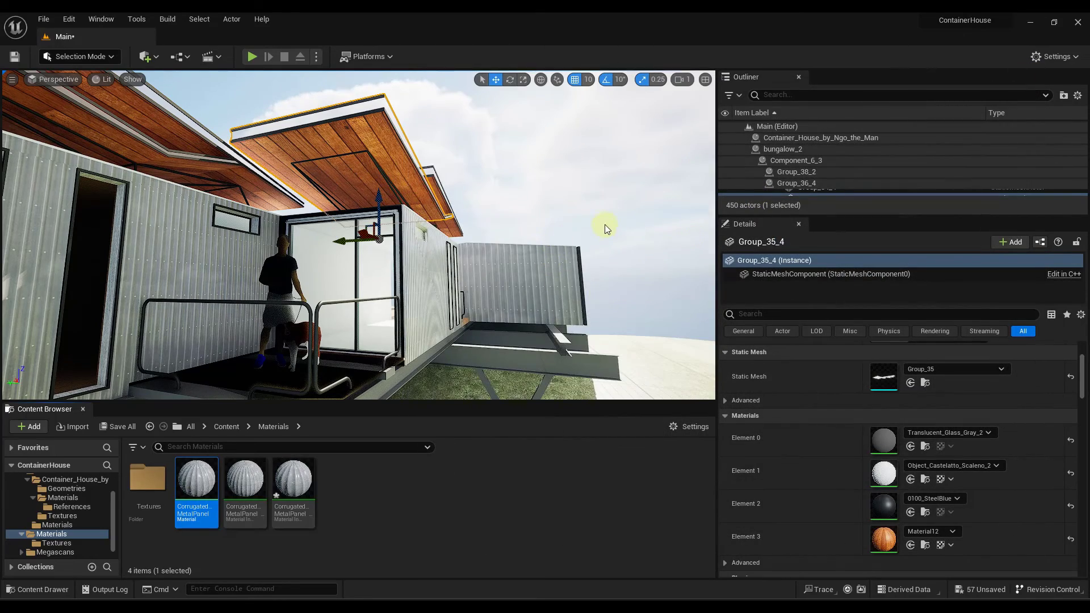
# Select the corrugated wall beside the railing, open its CorrugatedMetalPanel_Inst material and enable the Texture Rotation override.
pyautogui.moveTo(550, 236); pyautogui.dragTo(307, 292, button='right')
pyautogui.click(324, 290)
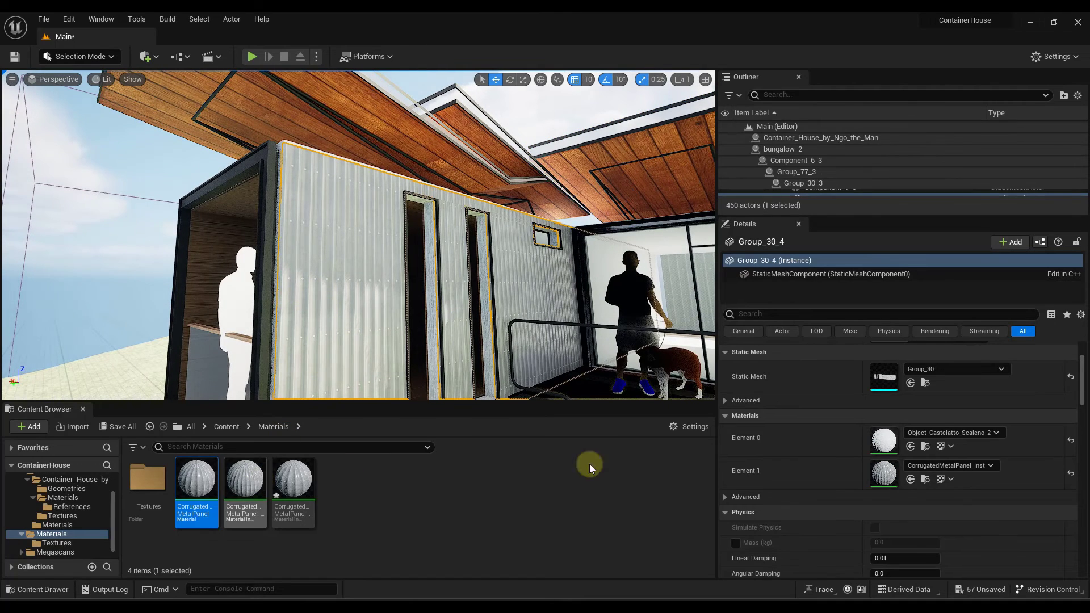
pyautogui.doubleClick(881, 470)
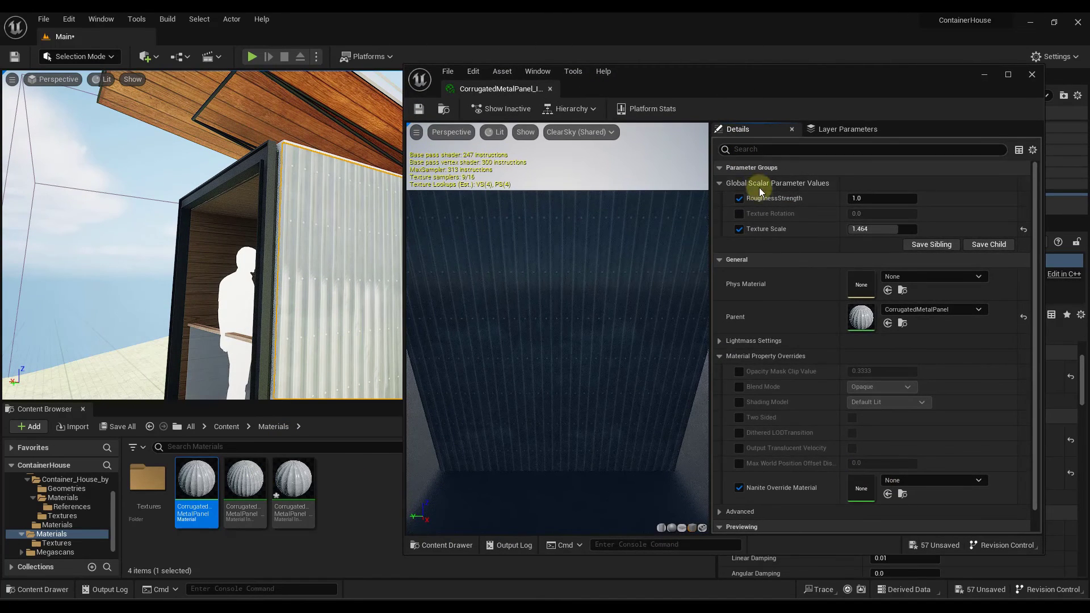
pyautogui.click(740, 214)
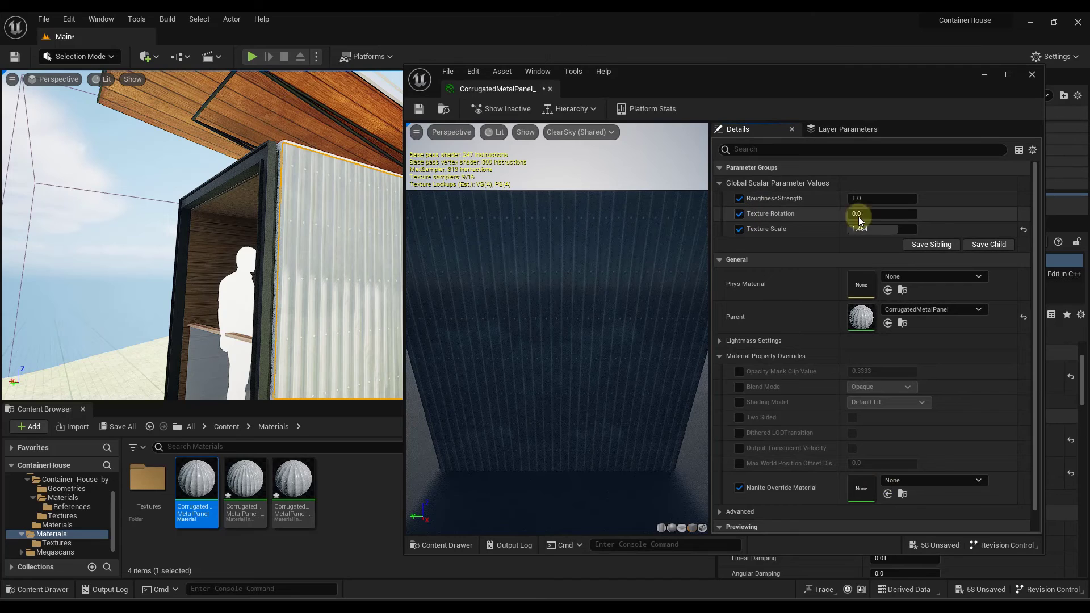
# Try a Texture Rotation of 0.25 on the instance while checking the direction of the wall's corrugation.
pyautogui.click(885, 214)
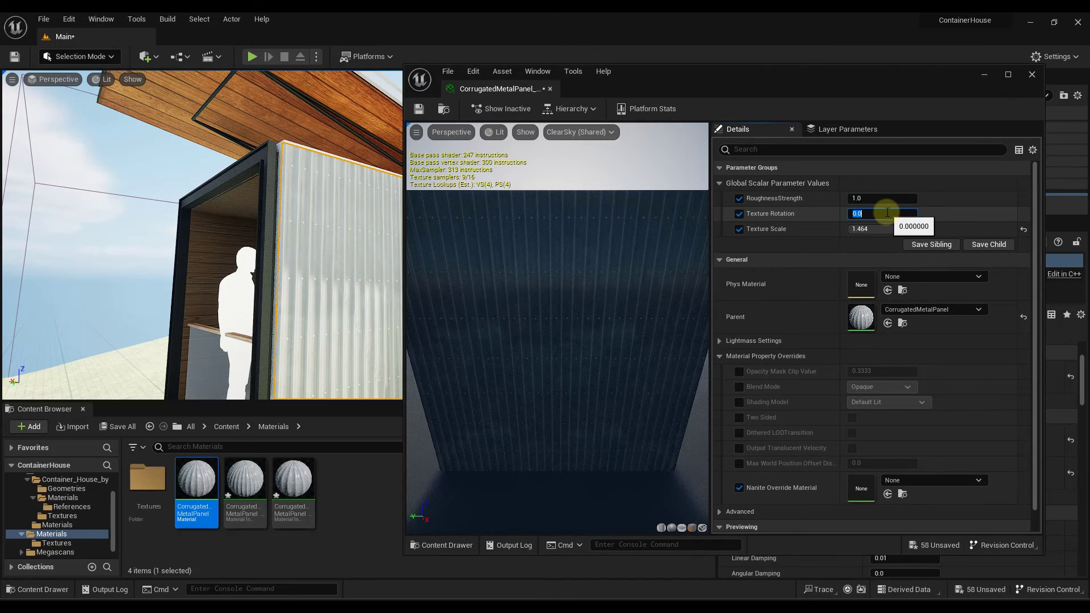
pyautogui.write('.25')
pyautogui.press('Return')
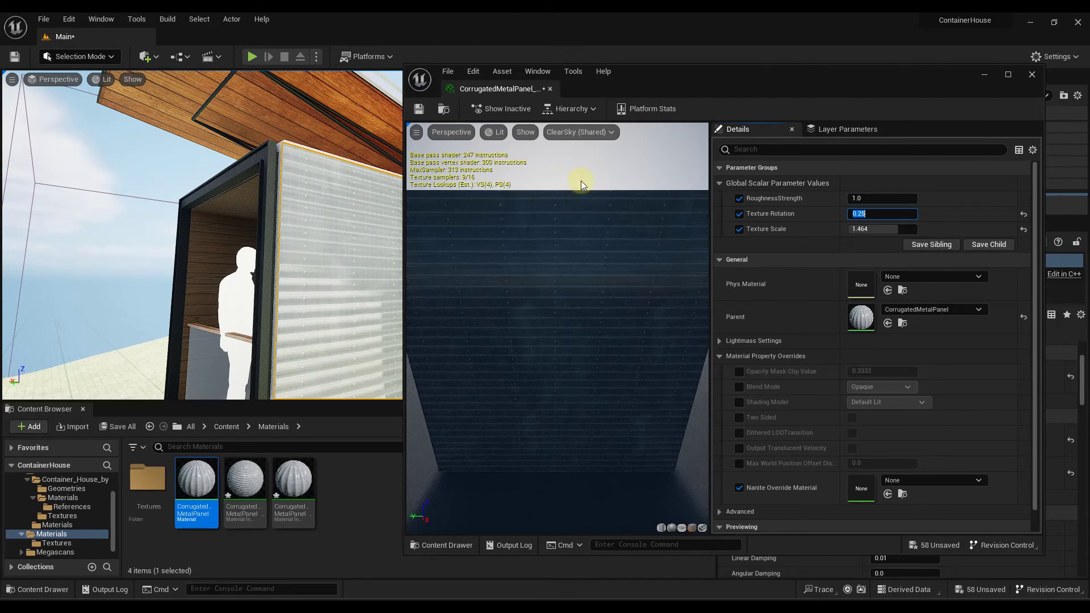
pyautogui.moveTo(653, 70); pyautogui.dragTo(646, 94)
pyautogui.moveTo(659, 83); pyautogui.dragTo(640, 84)
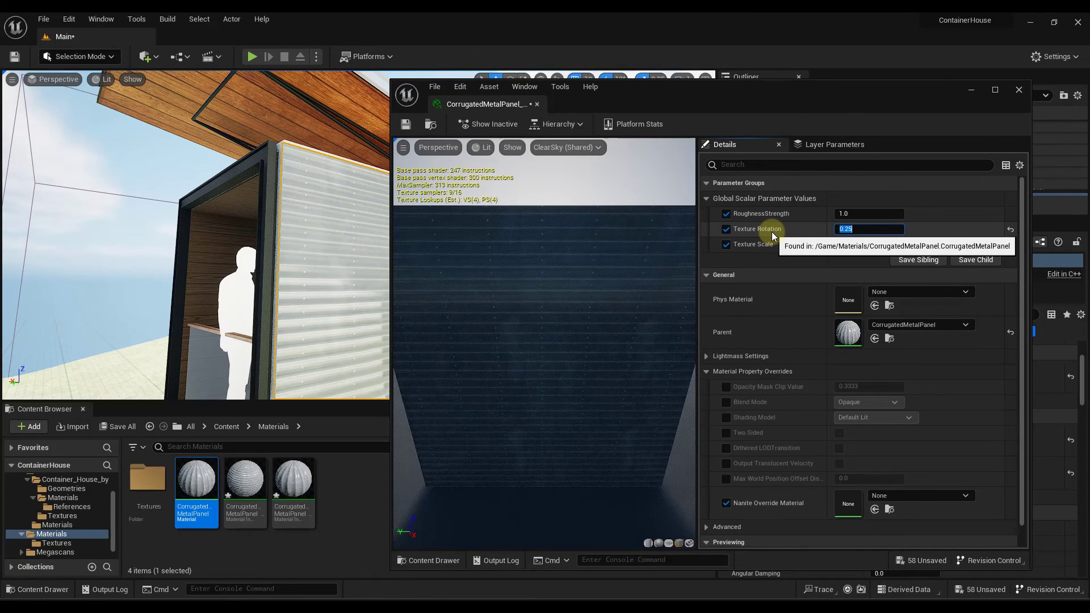
# Set the instance's Texture Rotation to 0 and close the instance editor.
pyautogui.write('0')
pyautogui.press('Return')
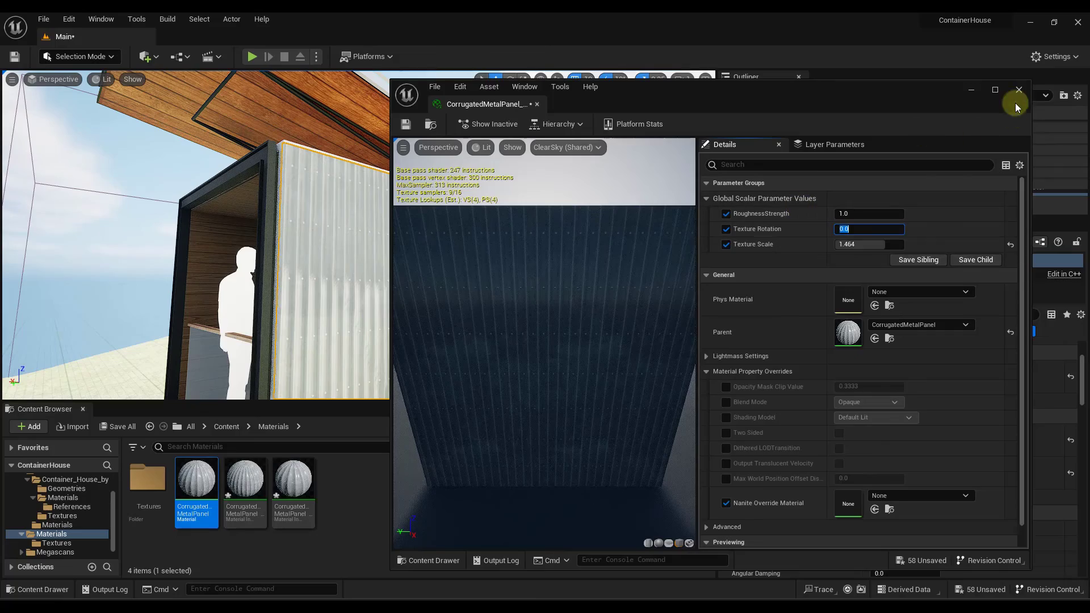
pyautogui.click(1018, 90)
# Apply the CorrugatedMetalPanel_Inst1 material to the far corrugated wall beyond the windowed container.
pyautogui.moveTo(363, 239); pyautogui.dragTo(431, 239, button='right')
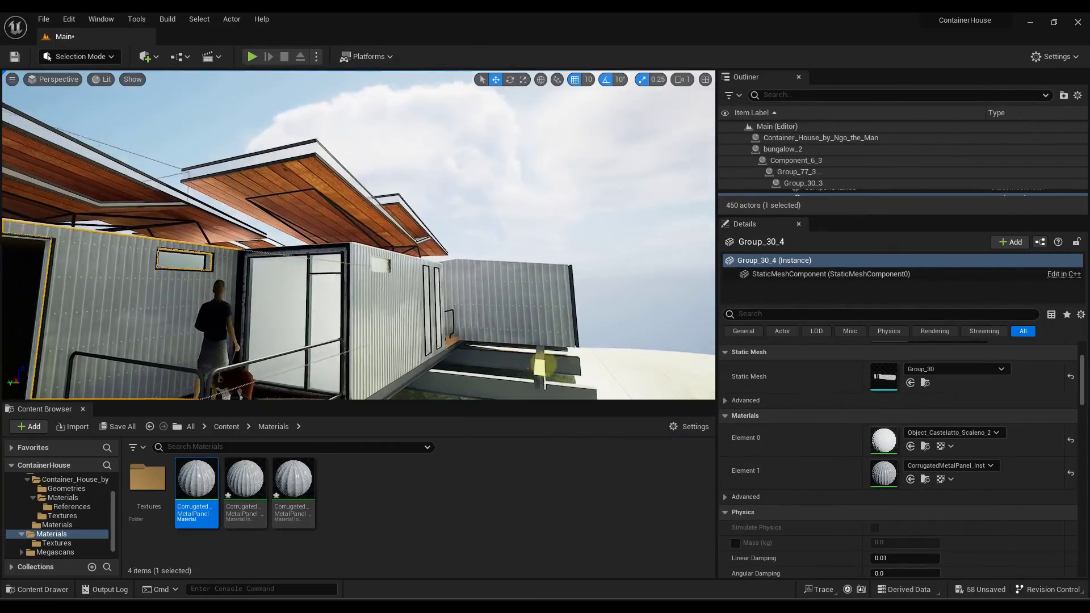
pyautogui.moveTo(538, 366); pyautogui.dragTo(397, 318, button='right')
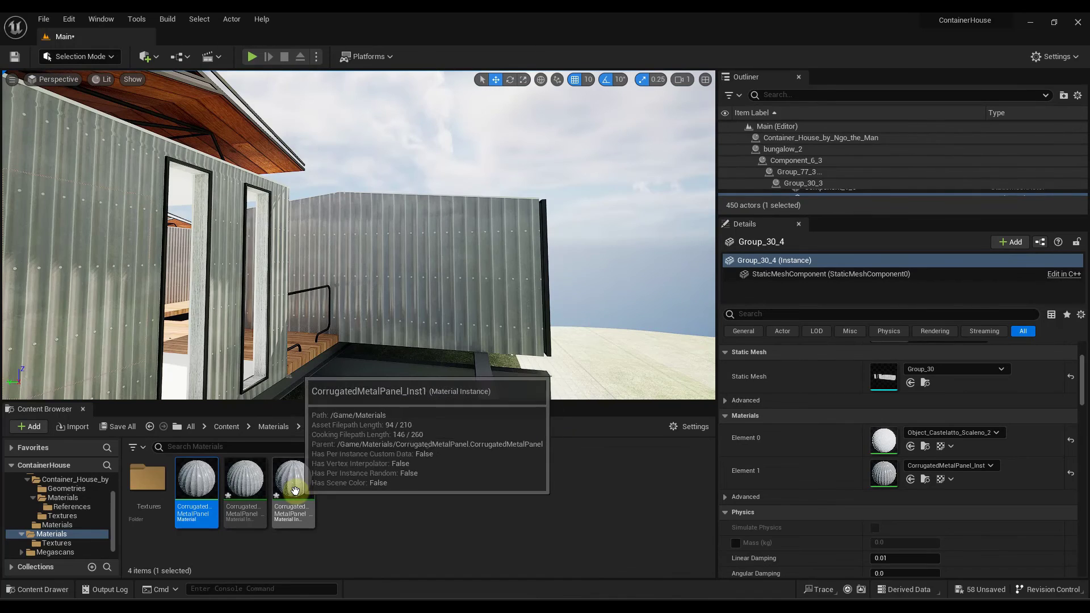
pyautogui.moveTo(295, 491); pyautogui.dragTo(434, 275)
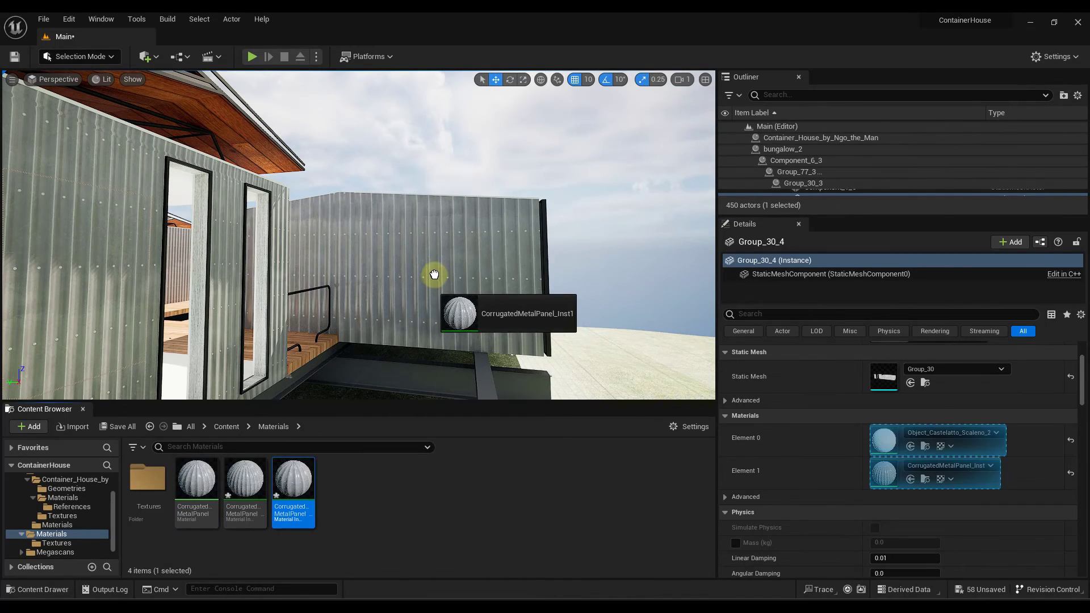
# Override Texture Rotation in the CorrugatedMetalPanel_Inst1 material with a value of 0.25, then save and close the instance.
pyautogui.doubleClick(310, 479)
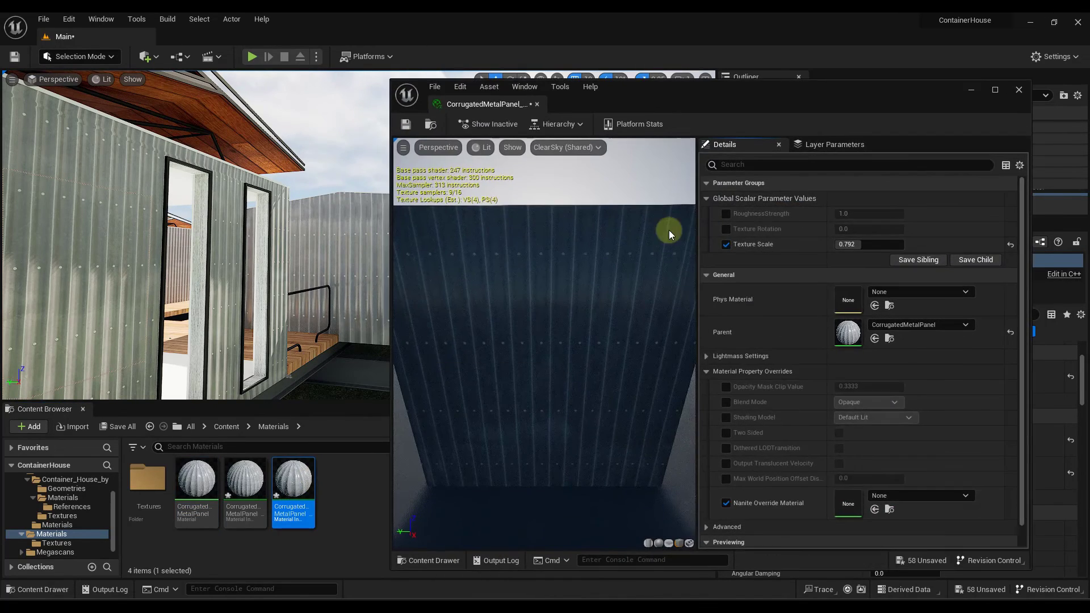
pyautogui.click(726, 230)
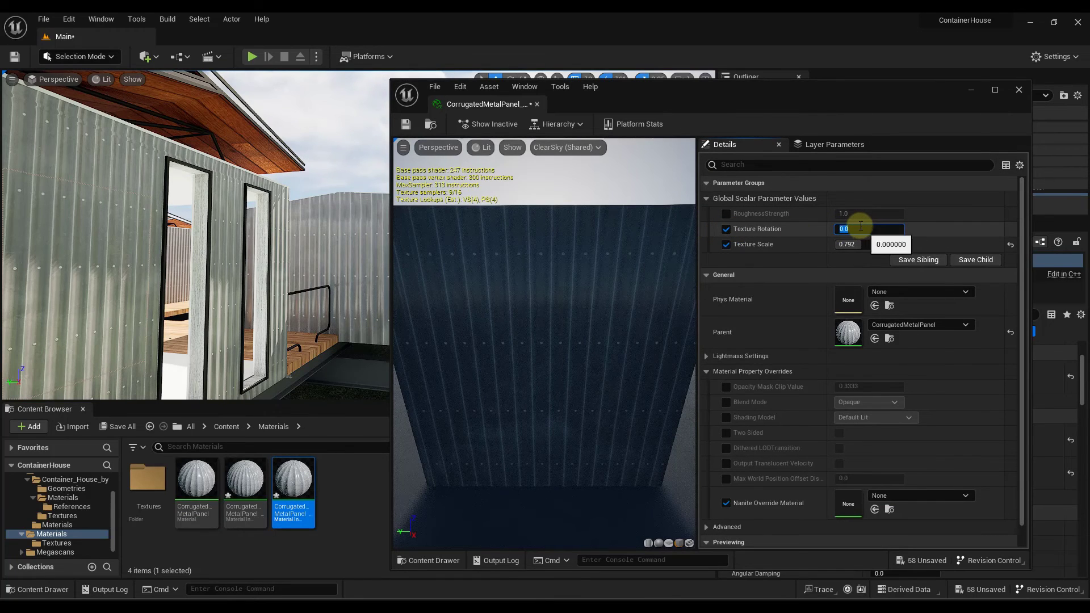
pyautogui.click(861, 226)
pyautogui.write('.25')
pyautogui.press('Return')
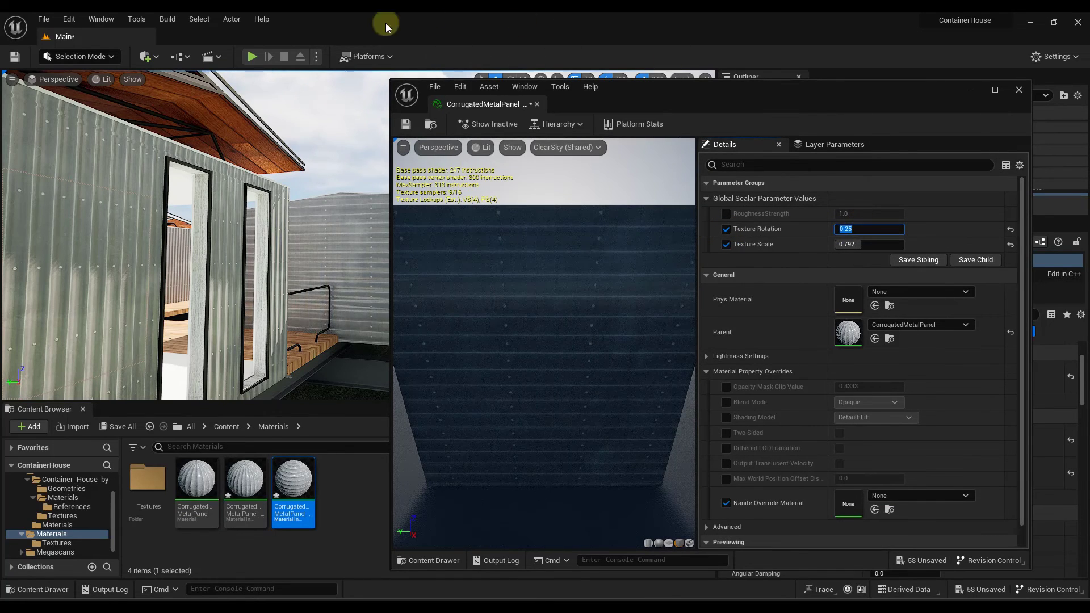
pyautogui.click(1019, 93)
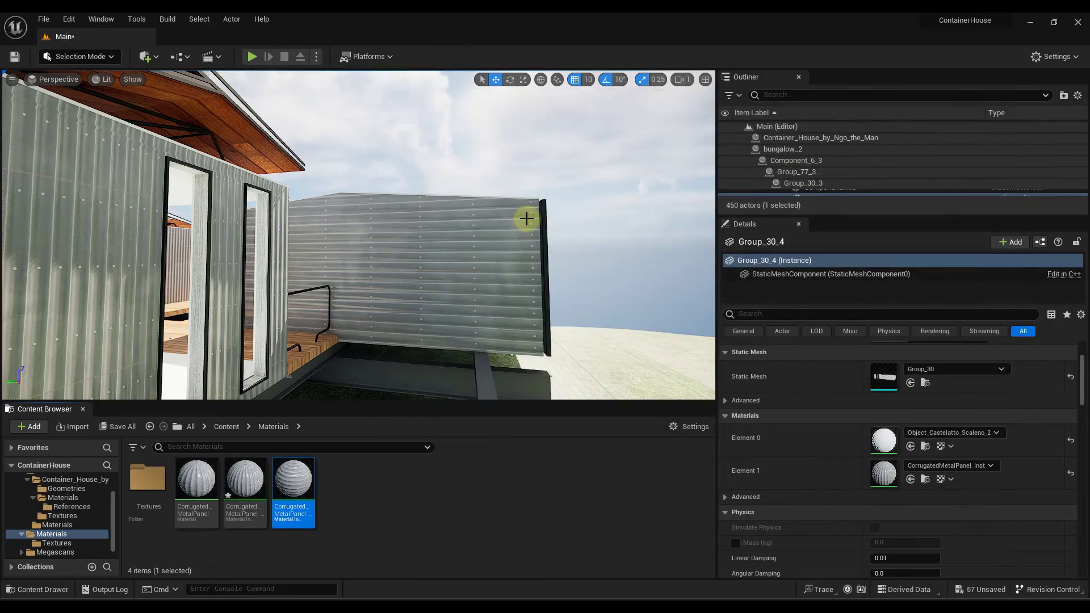
# Apply CorrugatedMetalPanel_Inst to the far container's wall and CorrugatedMetalPanel_Inst1 to the nearer container's wall with the two narrow windows.
pyautogui.moveTo(528, 219); pyautogui.dragTo(414, 304)
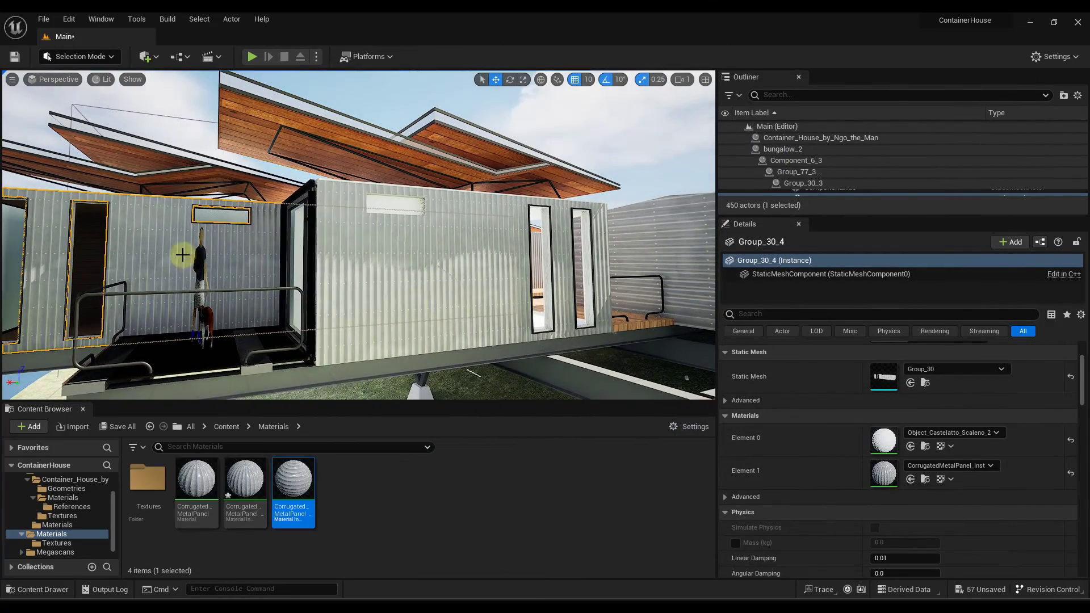
pyautogui.moveTo(583, 245); pyautogui.dragTo(431, 244)
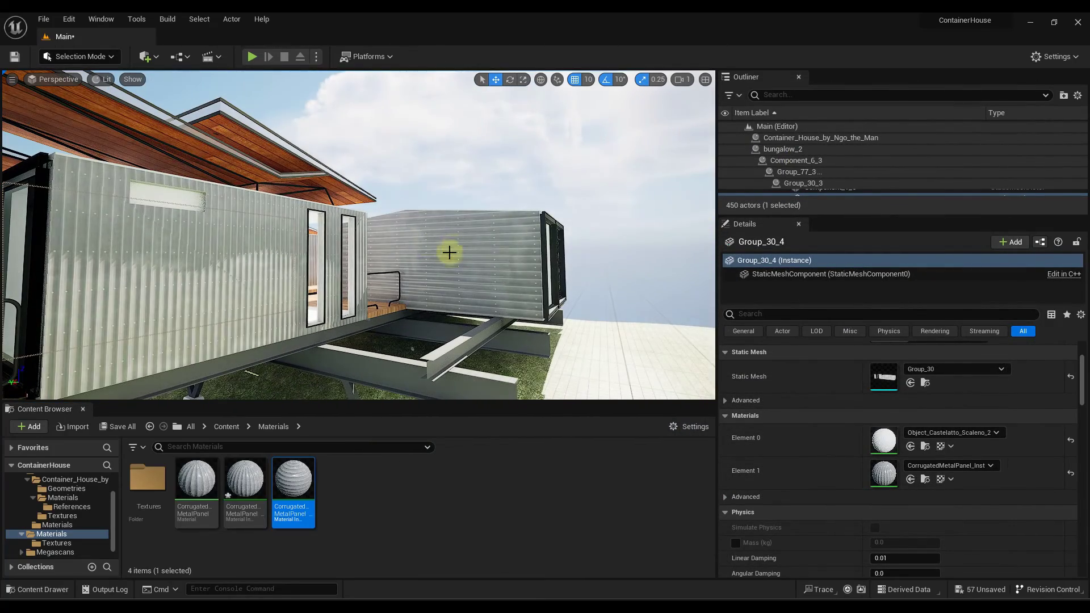
pyautogui.moveTo(237, 251); pyautogui.dragTo(326, 293)
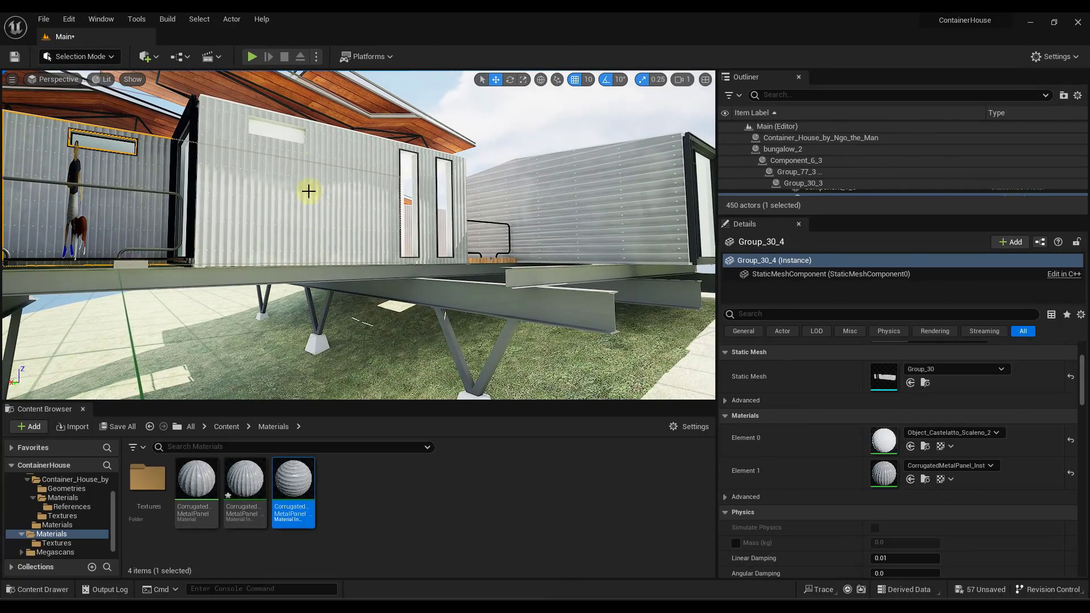
pyautogui.moveTo(248, 492); pyautogui.dragTo(582, 220)
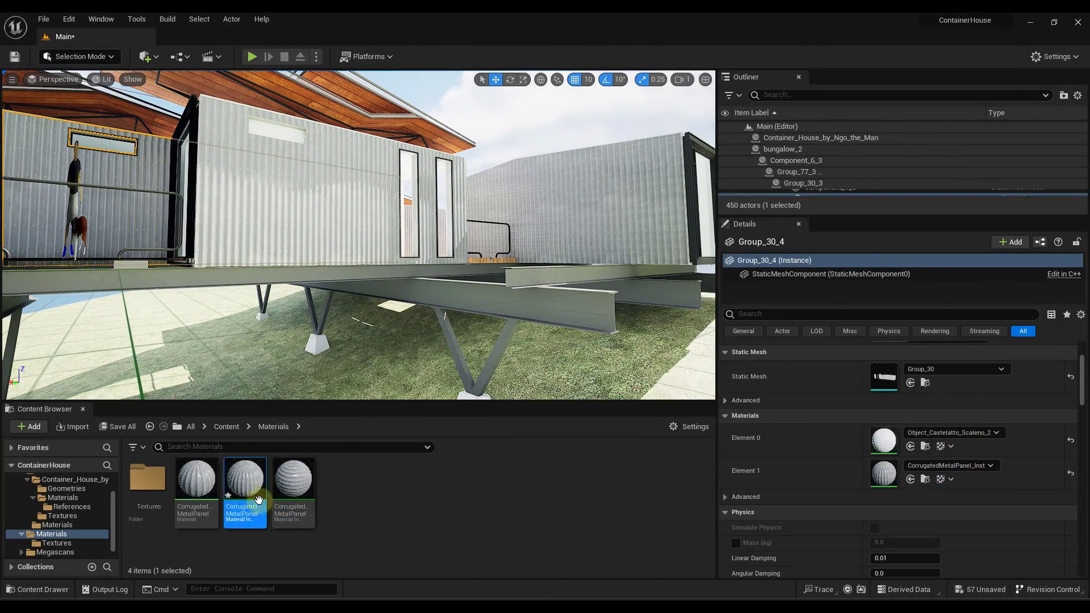
pyautogui.moveTo(289, 490); pyautogui.dragTo(305, 227)
# Set the Texture Scale of the CorrugatedMetalPanel_Inst1 material to 2.0, then save and close the instance.
pyautogui.moveTo(368, 212); pyautogui.dragTo(289, 405)
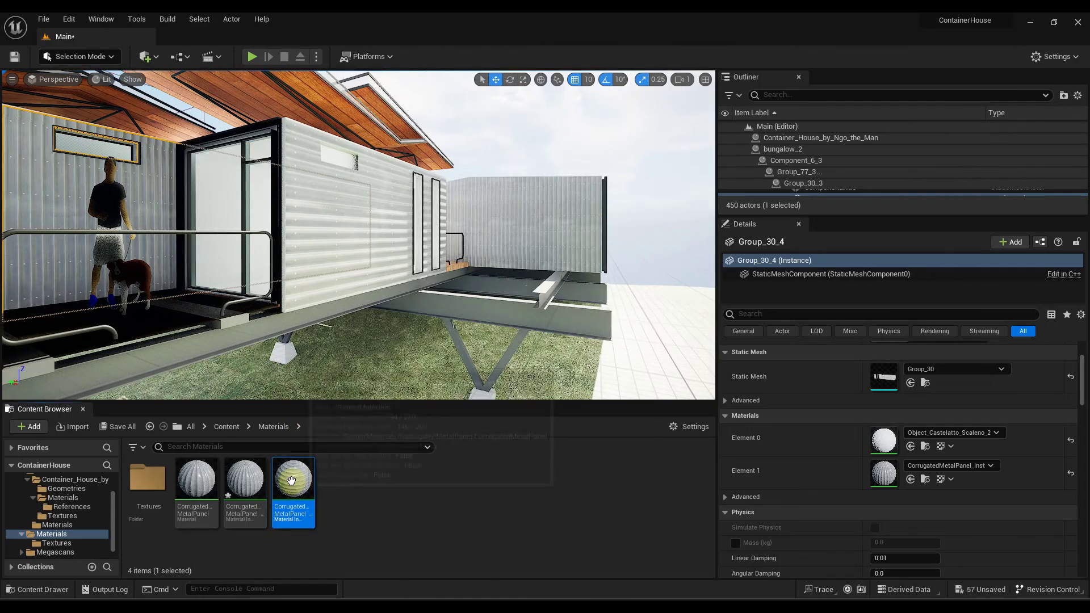
pyautogui.doubleClick(291, 481)
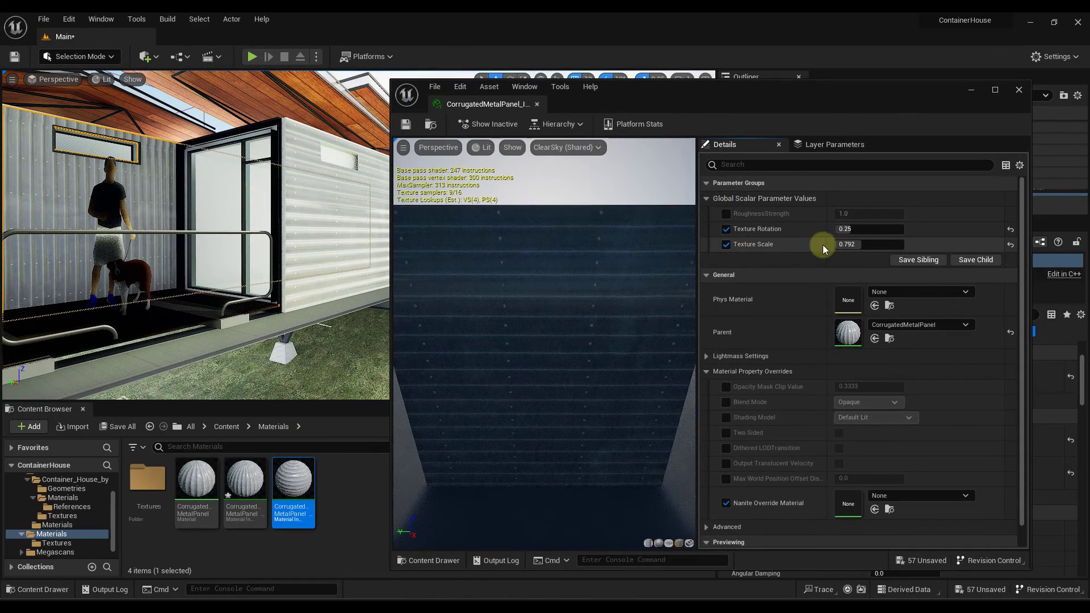
pyautogui.moveTo(860, 244); pyautogui.dragTo(885, 245)
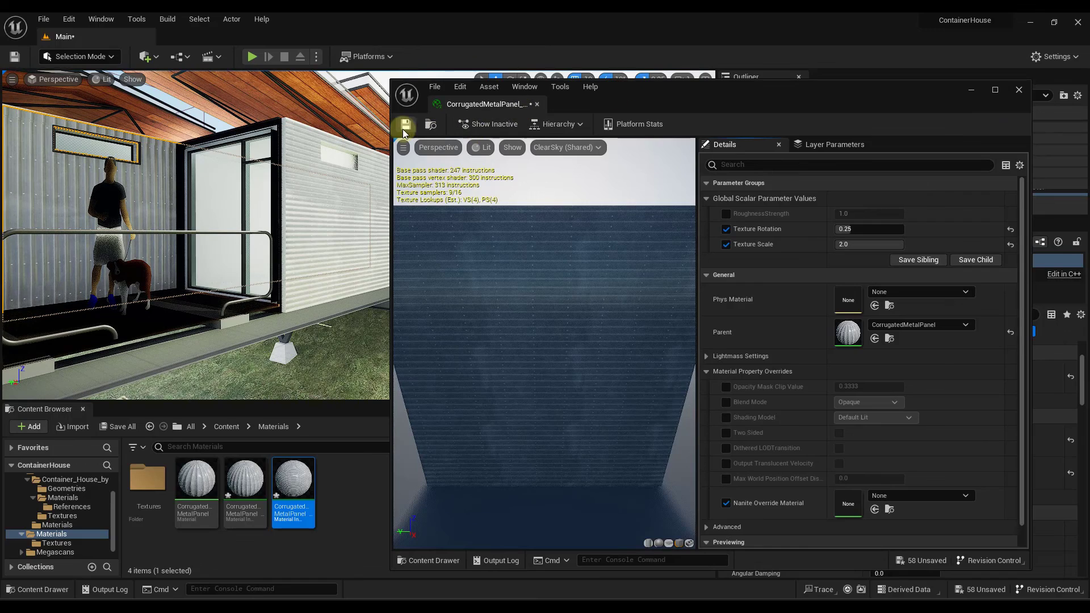
pyautogui.click(1019, 90)
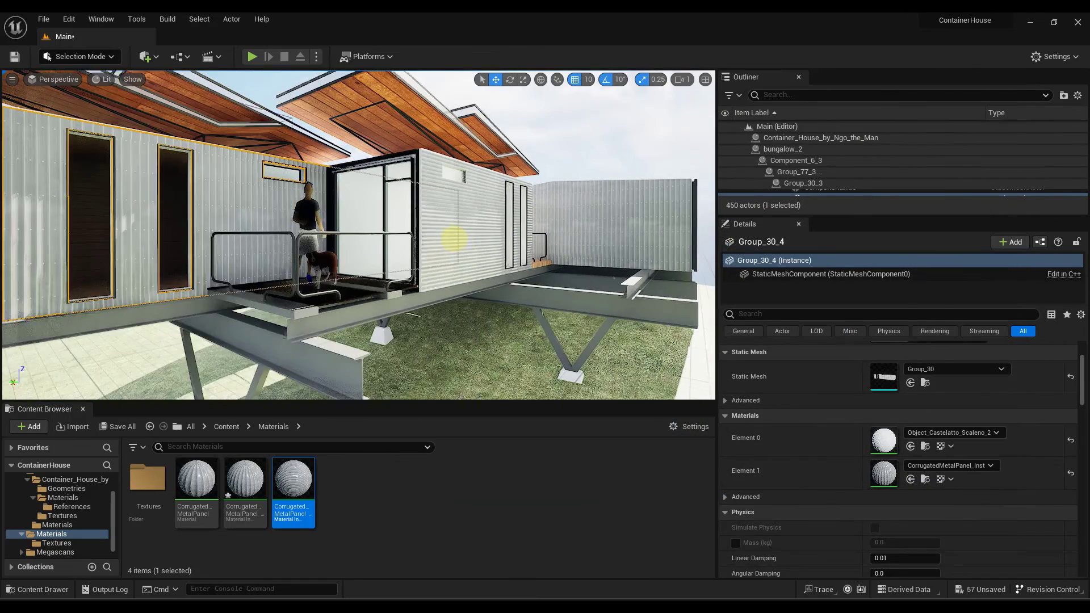